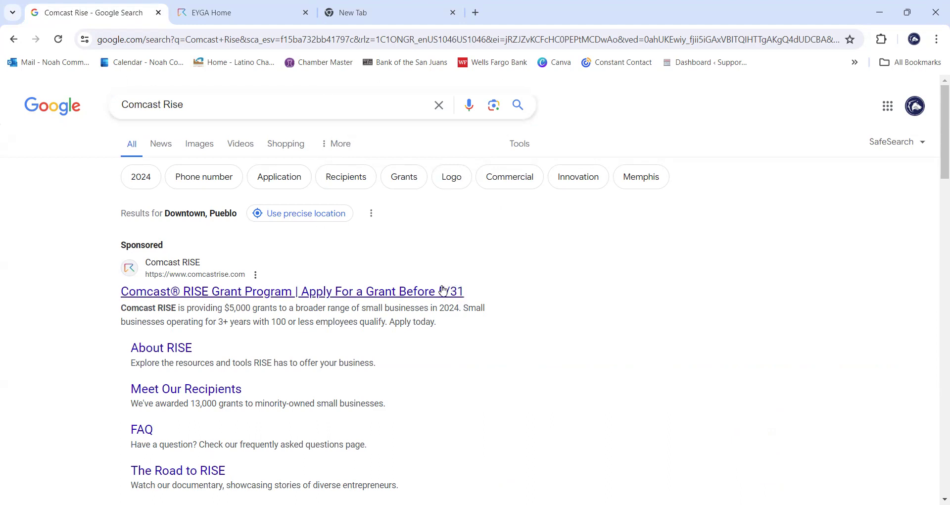
- Open the sponsored 'Comcast® RISE Grant Program' result from the Google search results
click(371, 299)
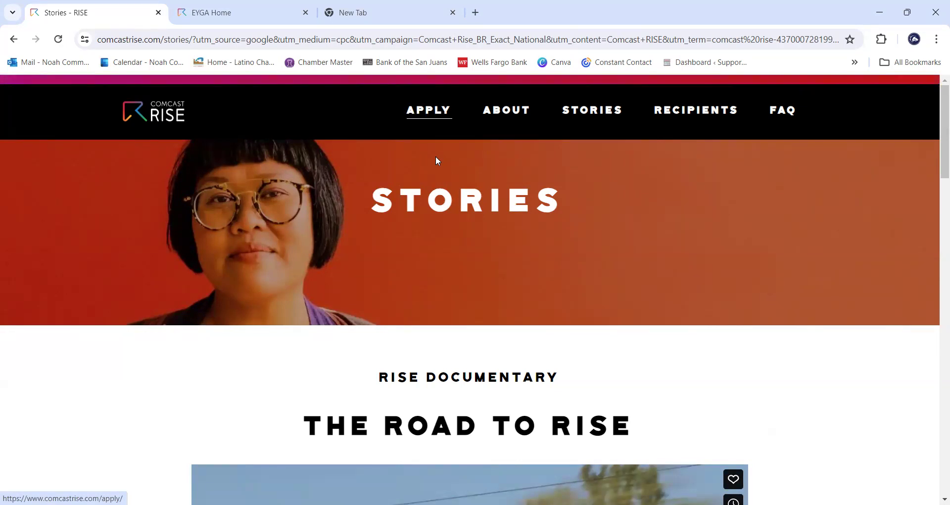
- Go to the Apply page and follow its Apply Now link into the RISE application portal
click(428, 110)
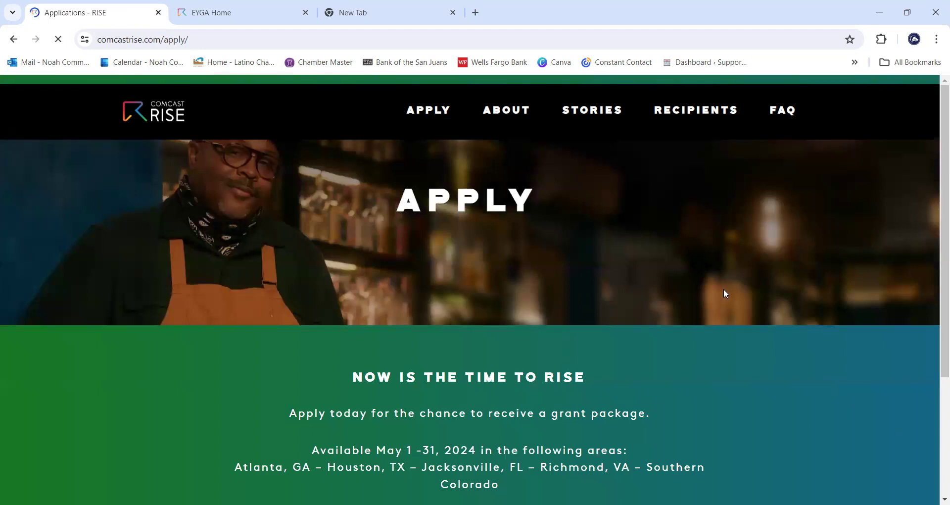
scroll(770, 321, down, 3)
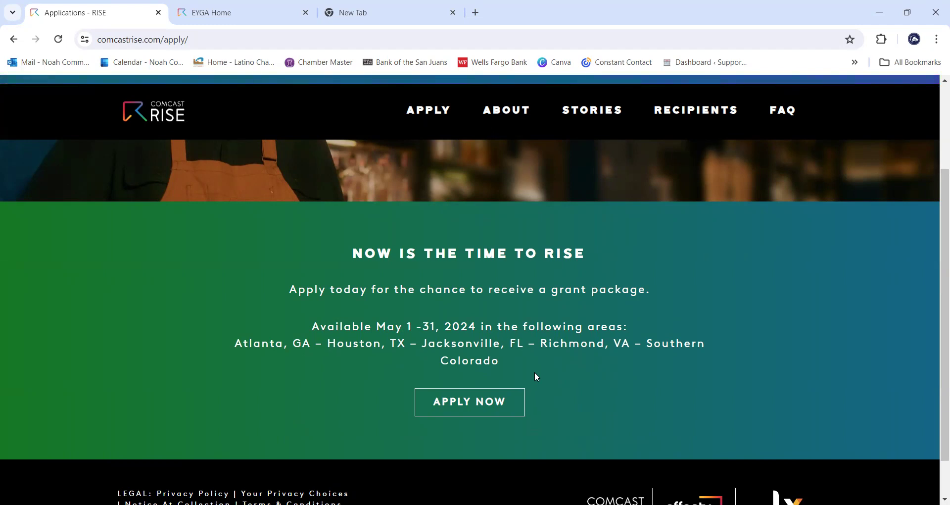
scroll(534, 372, down, 1)
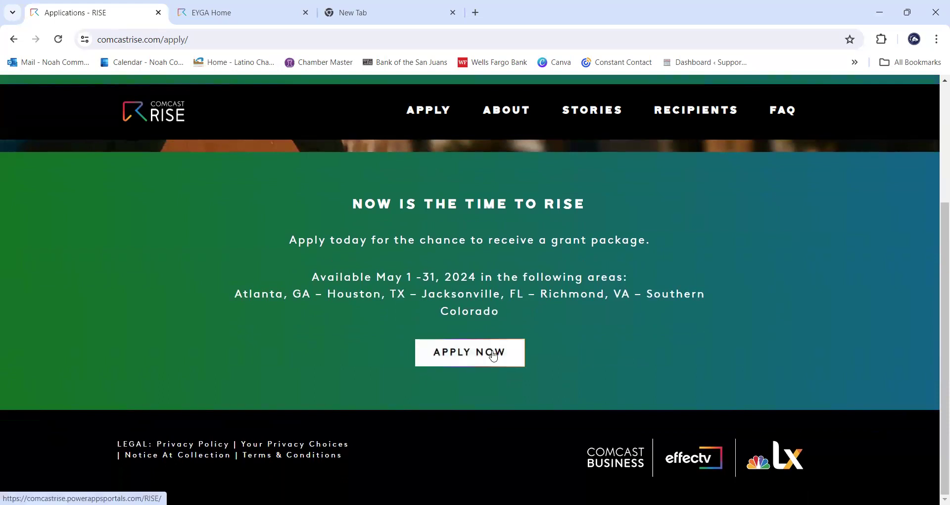
scroll(495, 352, up, 1)
click(461, 418)
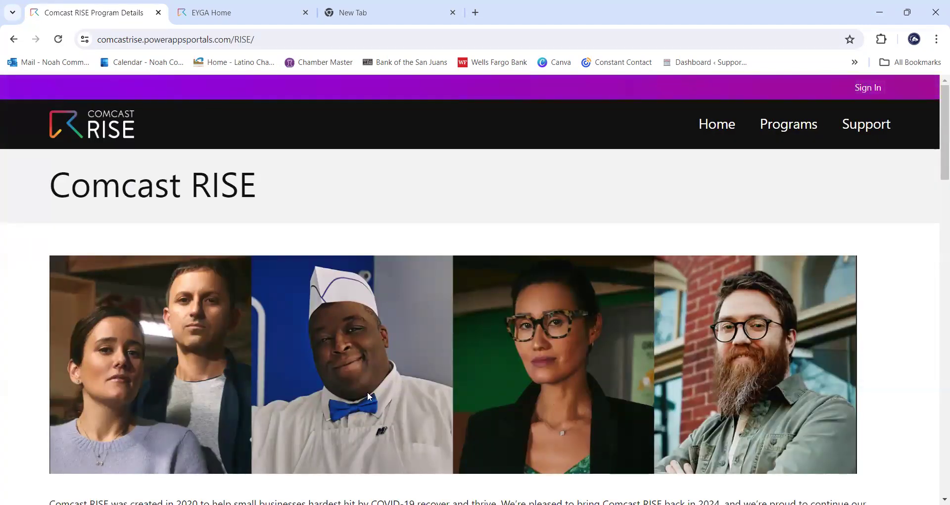
scroll(647, 302, down, 1)
scroll(276, 324, down, 3)
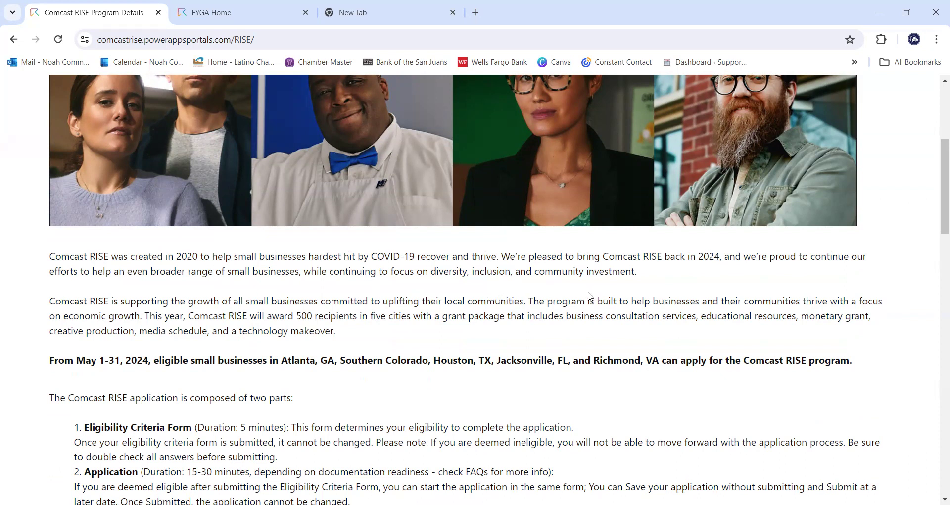
scroll(589, 296, down, 1)
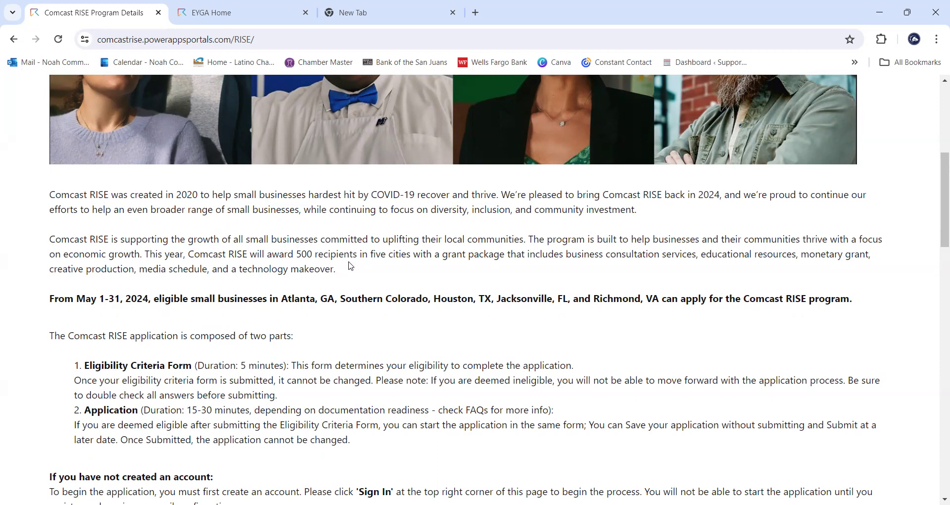
scroll(380, 252, down, 1)
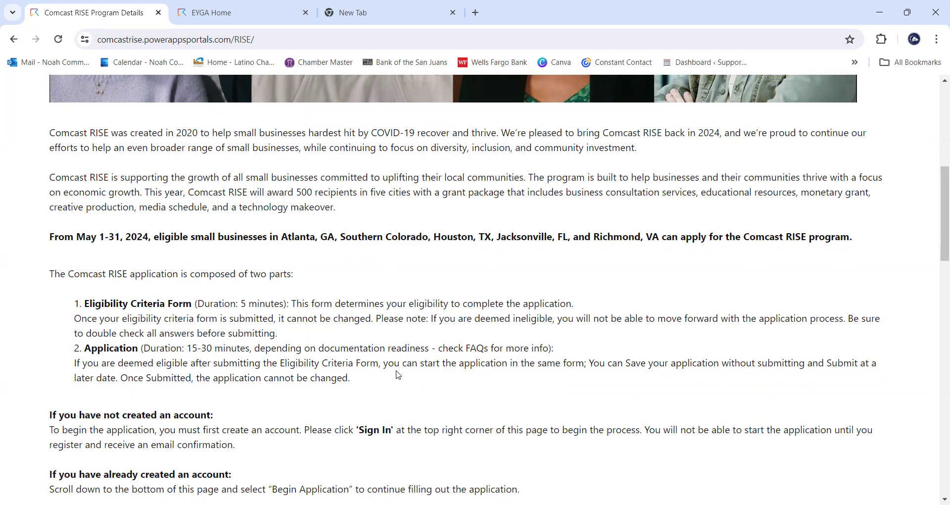
scroll(494, 381, down, 1)
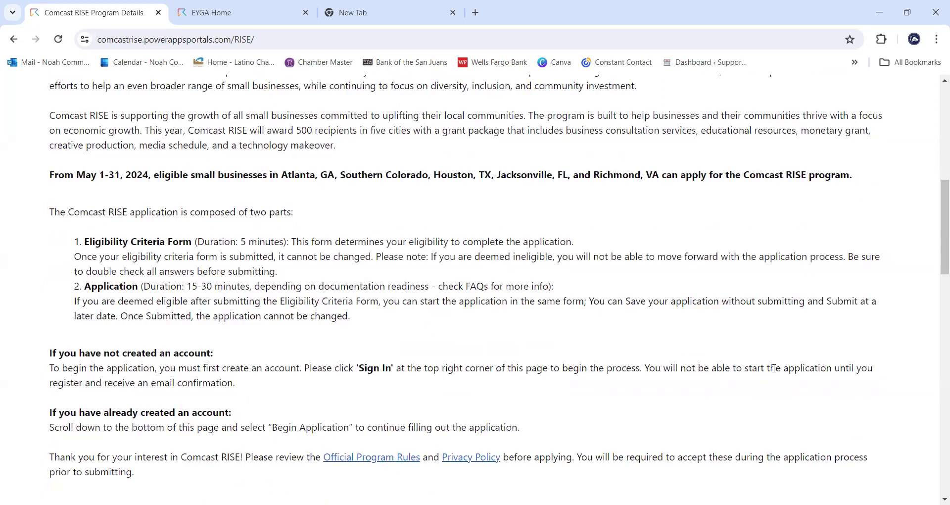
scroll(346, 423, down, 1)
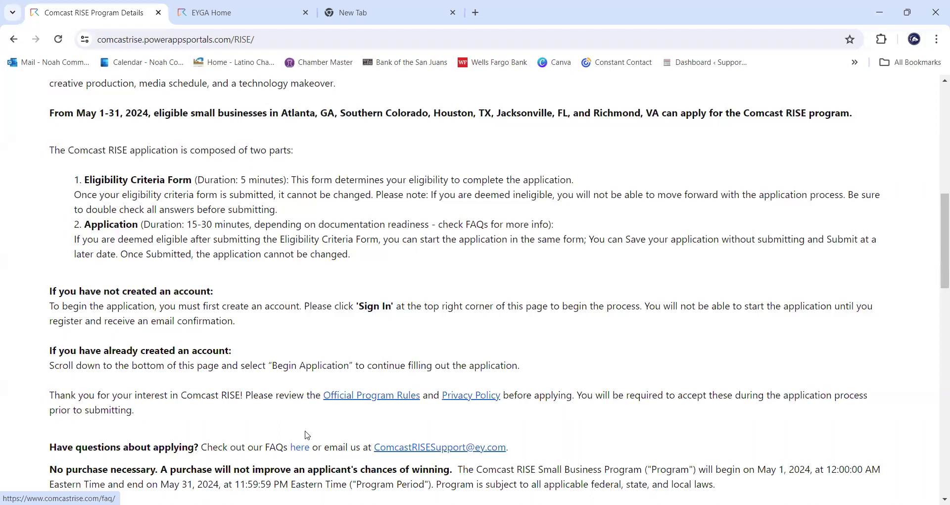
scroll(458, 318, down, 1)
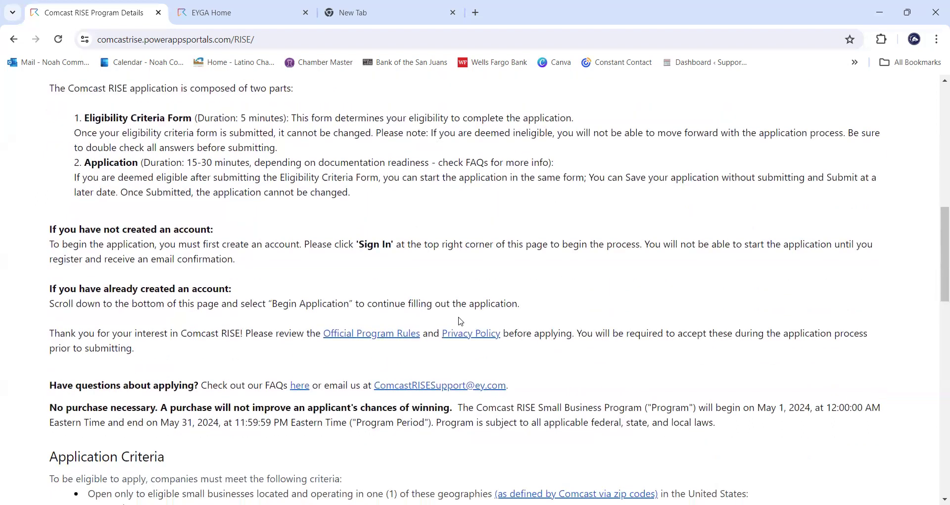
scroll(447, 319, down, 1)
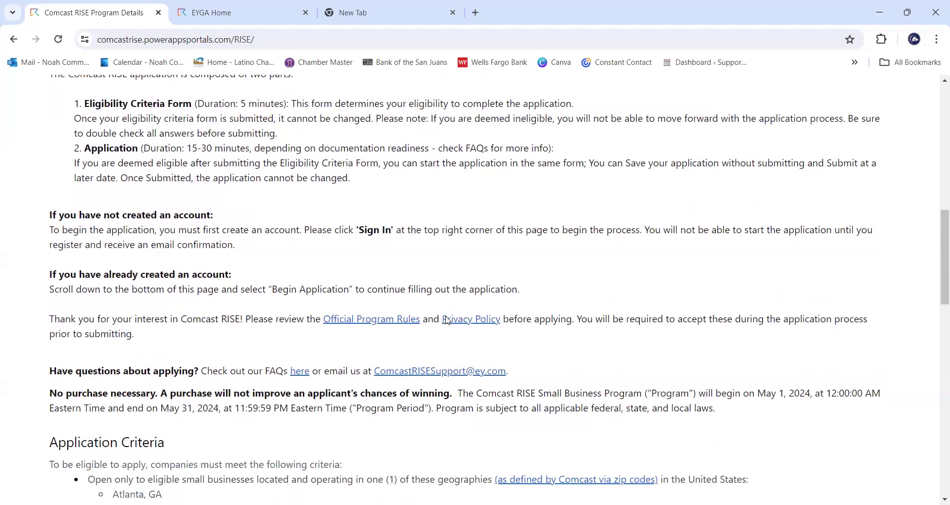
scroll(440, 319, down, 1)
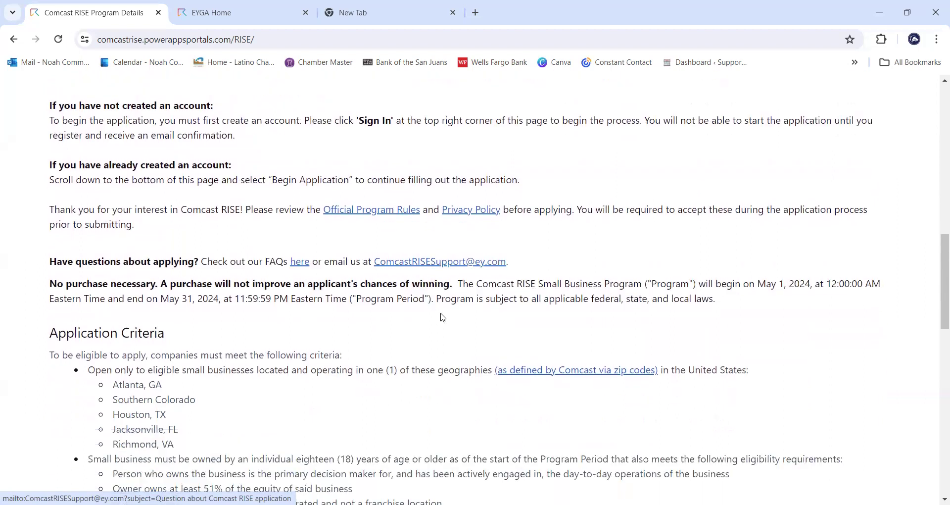
scroll(434, 315, down, 2)
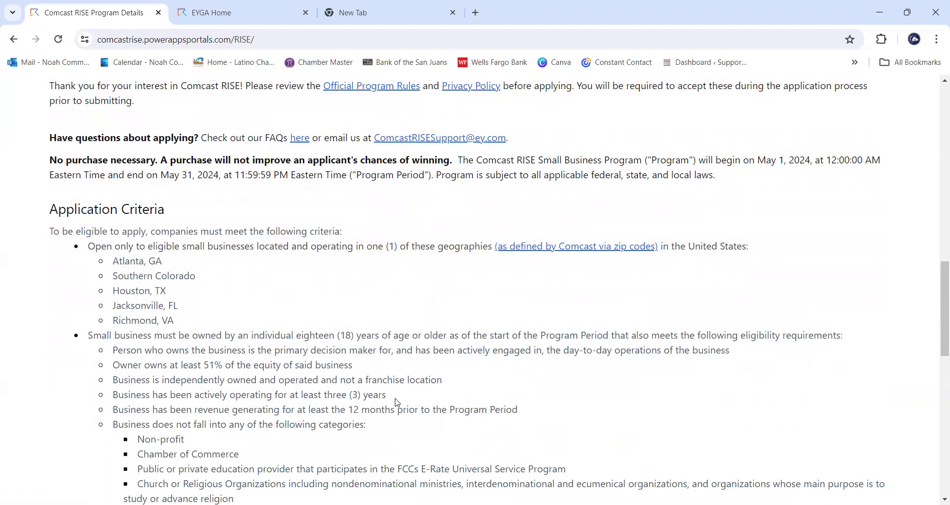
scroll(439, 372, down, 1)
scroll(438, 372, down, 2)
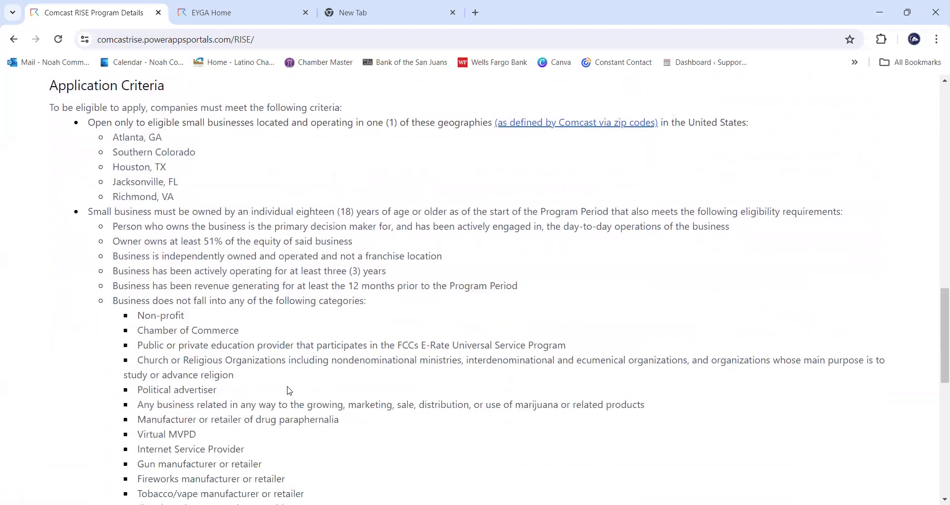
scroll(288, 387, down, 3)
scroll(402, 385, down, 3)
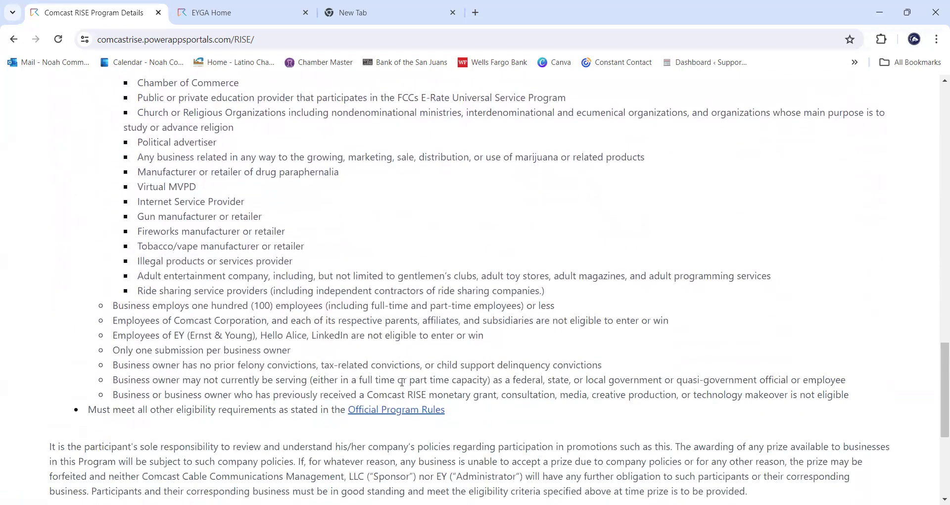
scroll(402, 385, down, 2)
scroll(399, 396, up, 10)
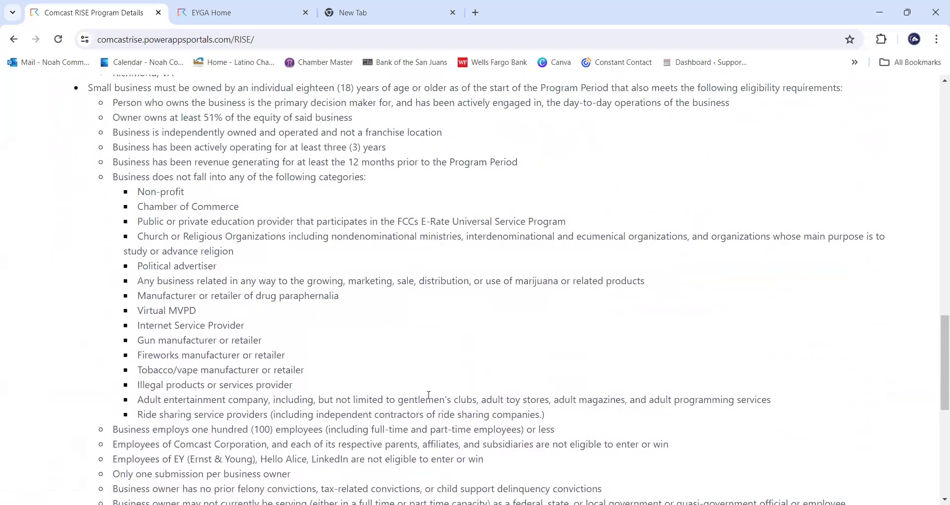
scroll(448, 402, up, 3)
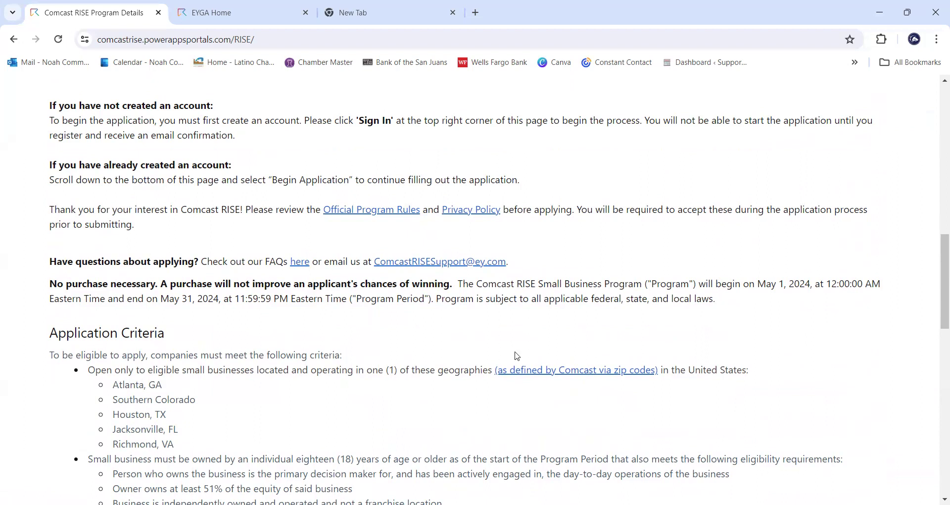
scroll(546, 307, up, 7)
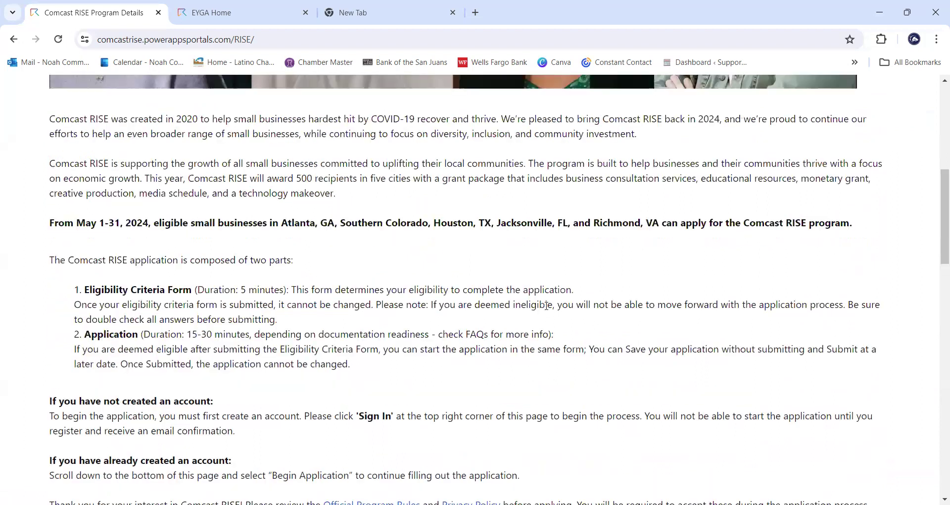
scroll(564, 328, up, 6)
scroll(564, 327, up, 3)
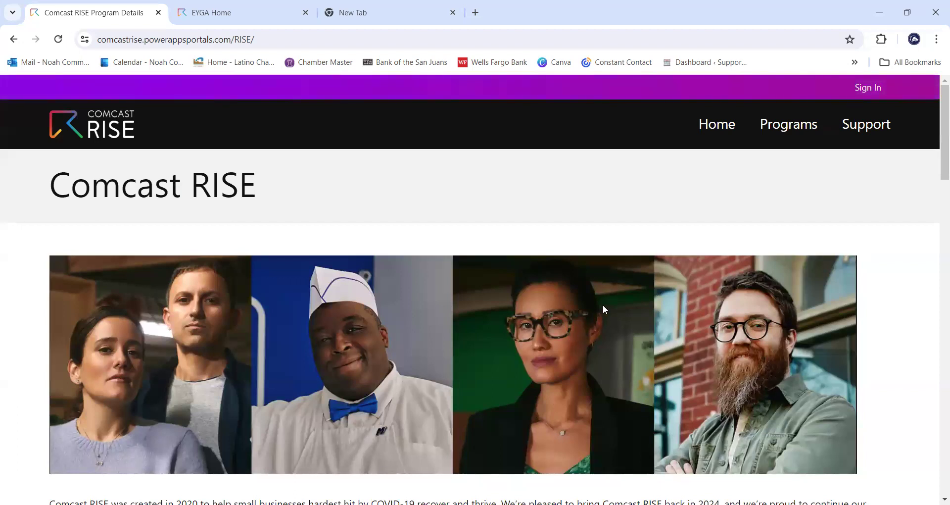
scroll(602, 304, down, 6)
scroll(692, 209, up, 6)
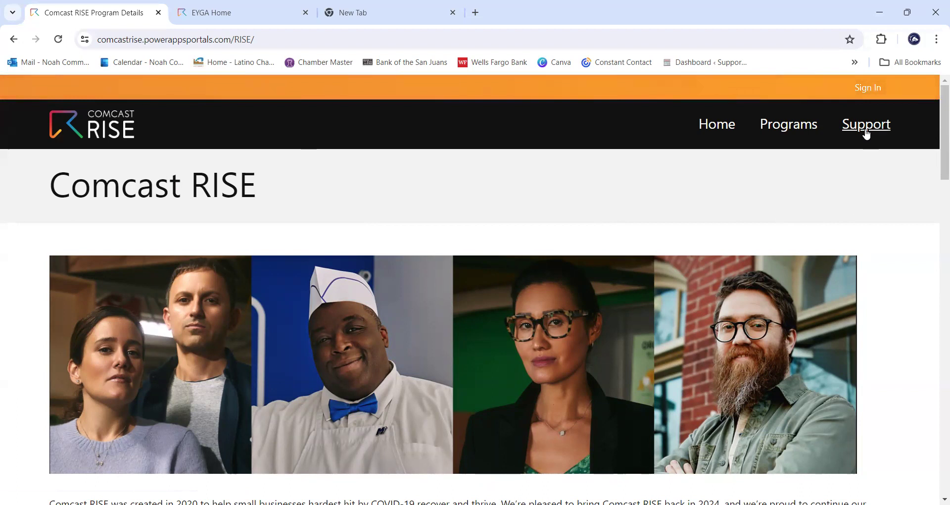
- Open Sign In, switch to the Register tab, and put the cursor in the Email field
click(883, 88)
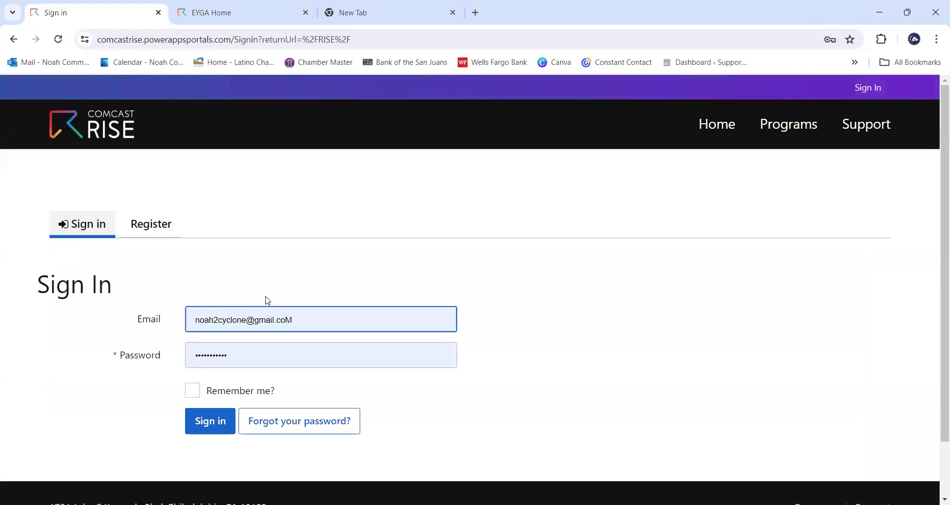
click(161, 231)
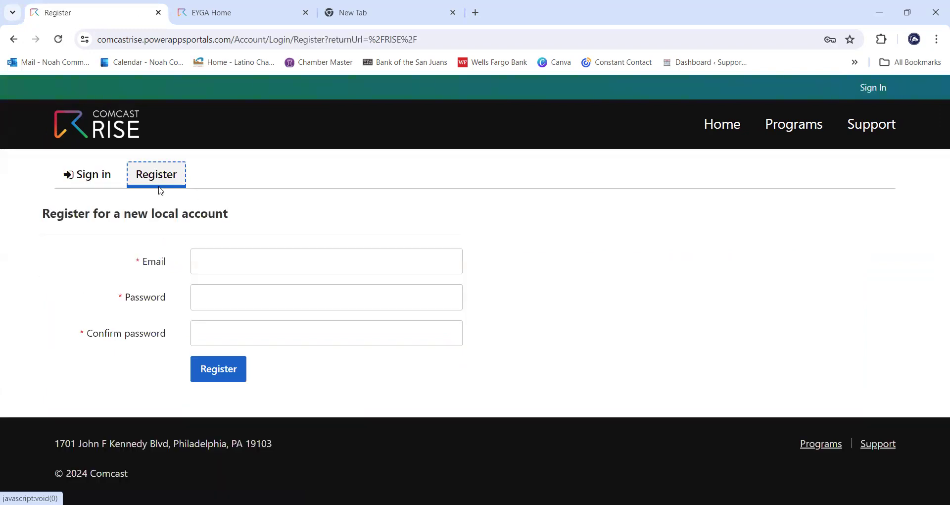
click(236, 270)
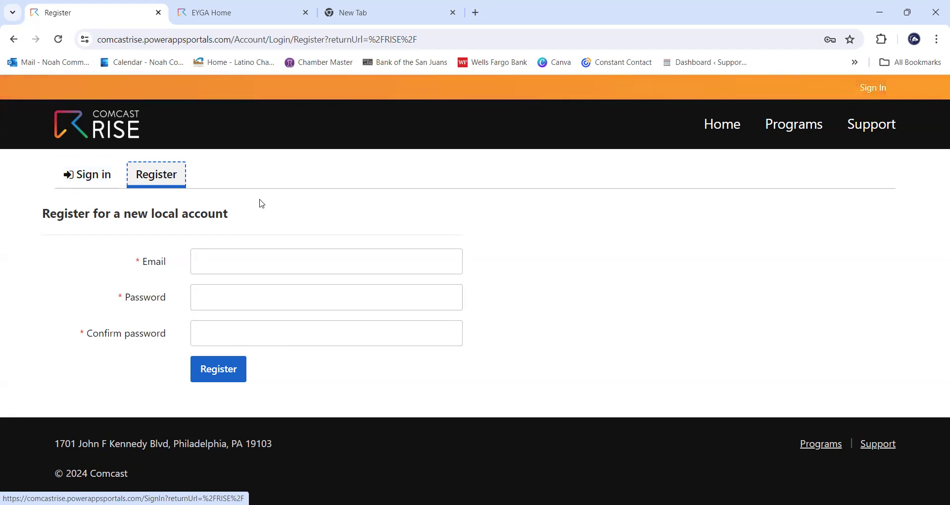
- Fix the email's last letter to 'm', tick Remember me, sign in, and decline saving the password
click(114, 177)
click(365, 320)
key(BackSpace)
text(mail.com)
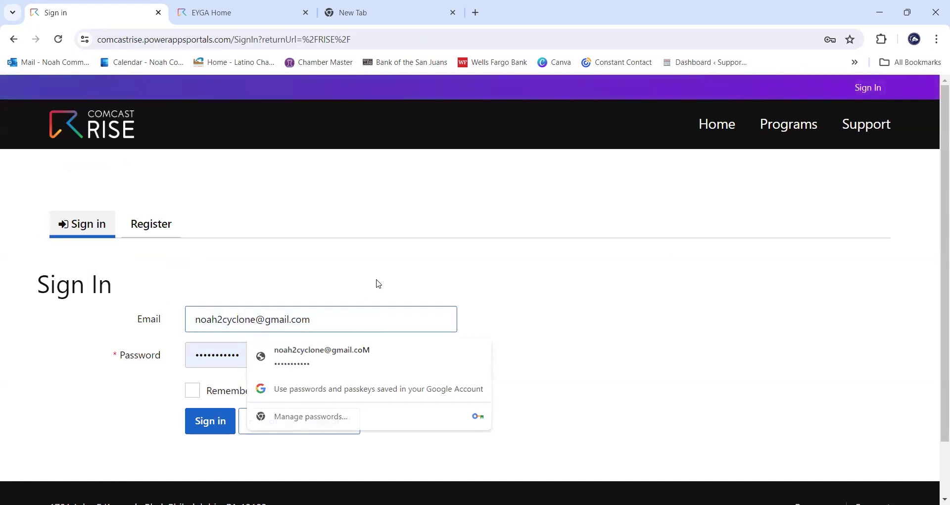
click(377, 284)
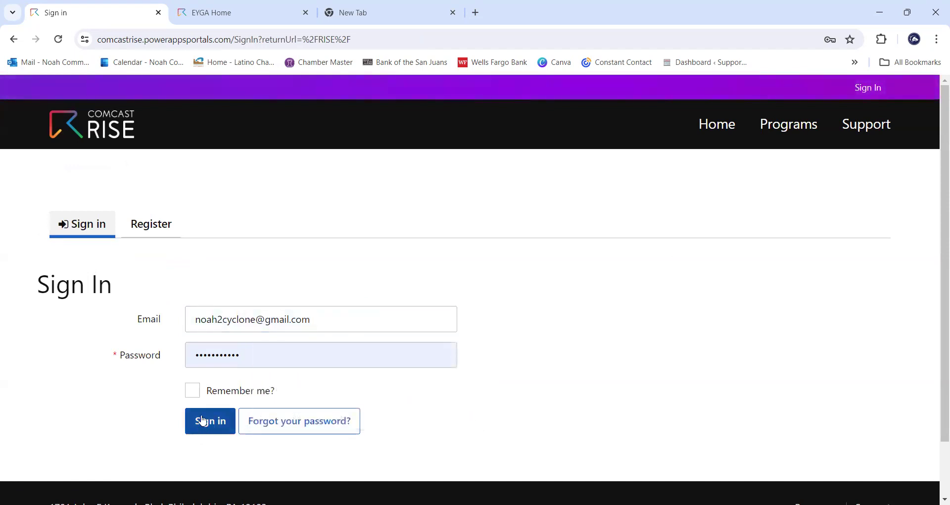
click(193, 391)
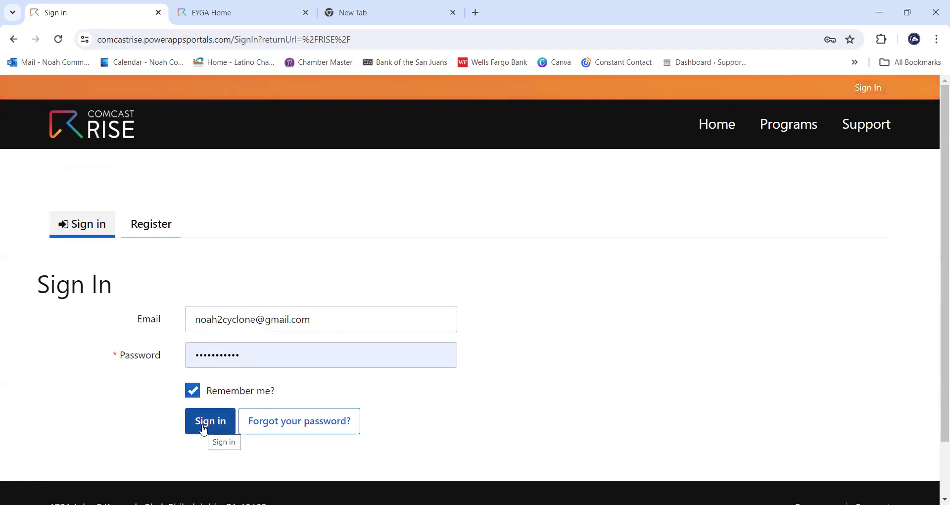
click(203, 429)
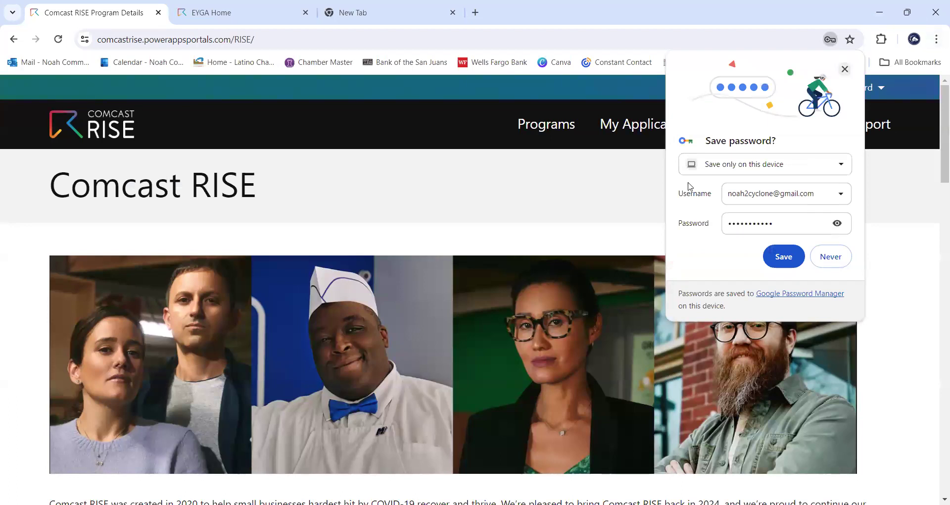
click(657, 187)
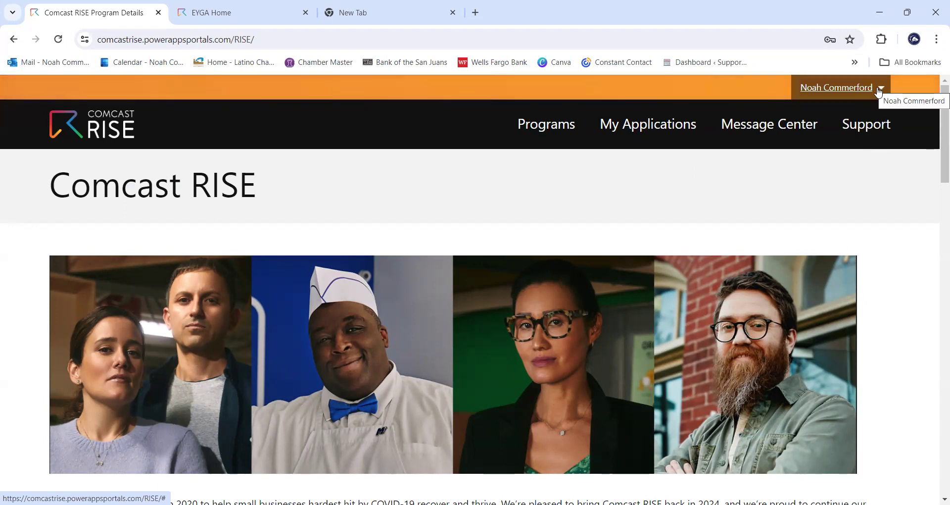
scroll(728, 247, down, 3)
scroll(727, 244, down, 3)
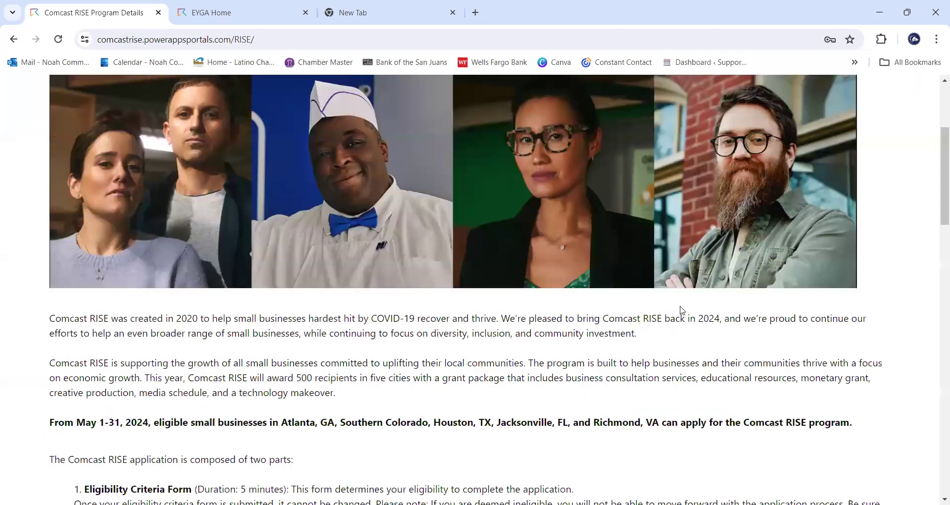
scroll(680, 309, down, 1)
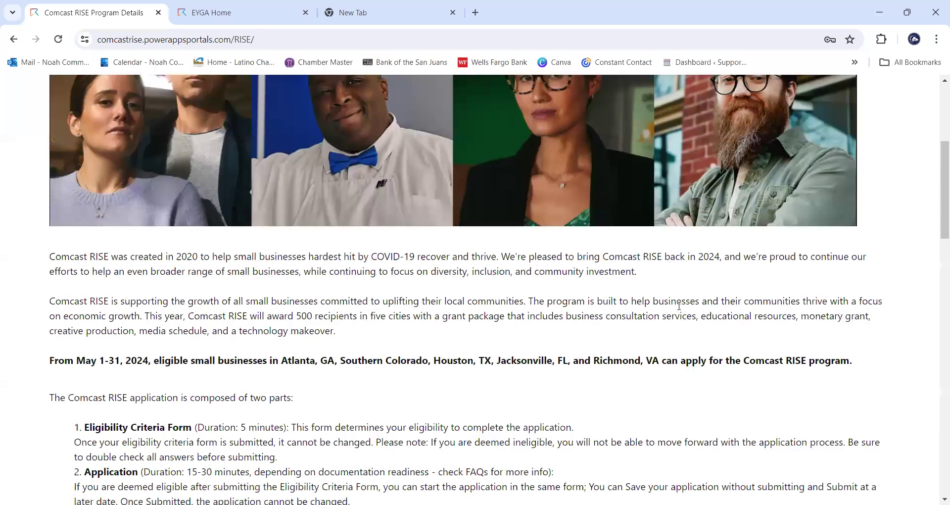
scroll(678, 306, up, 5)
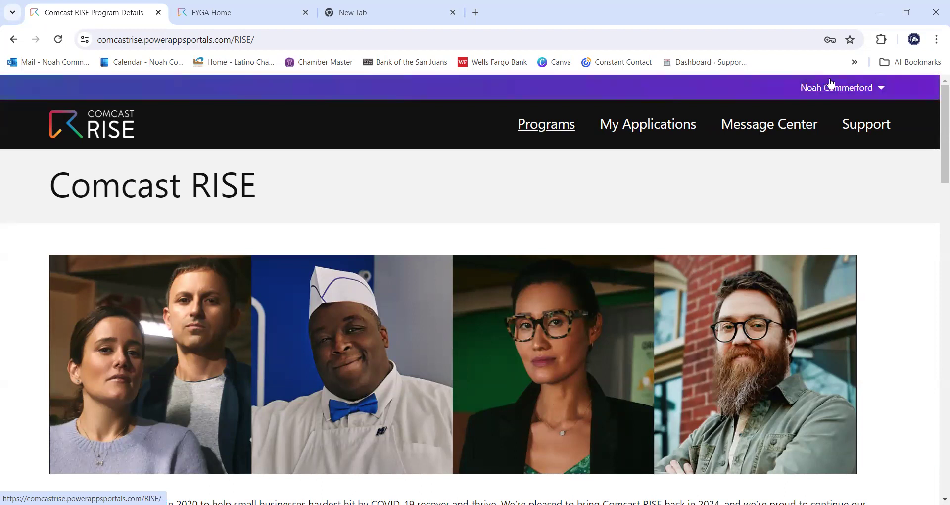
key(Tab)
key(shift+Tab)
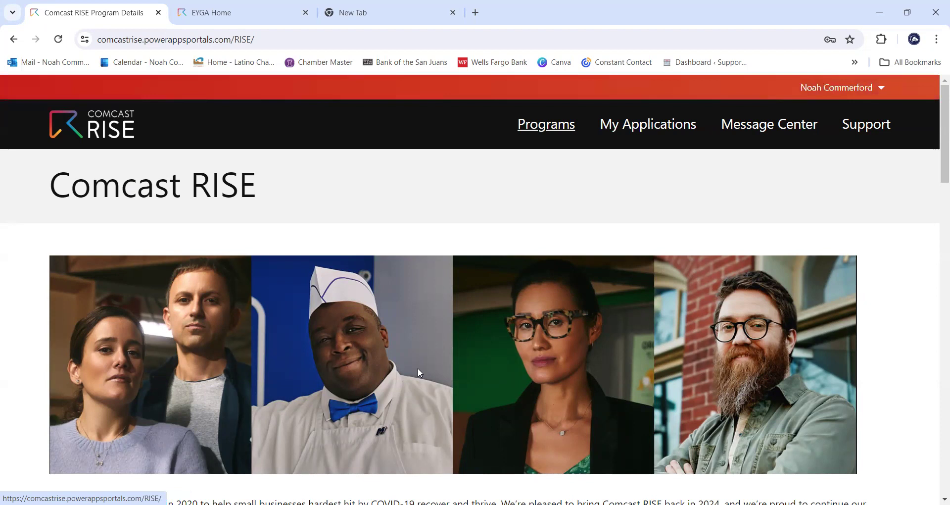
scroll(823, 263, down, 1)
scroll(823, 267, down, 3)
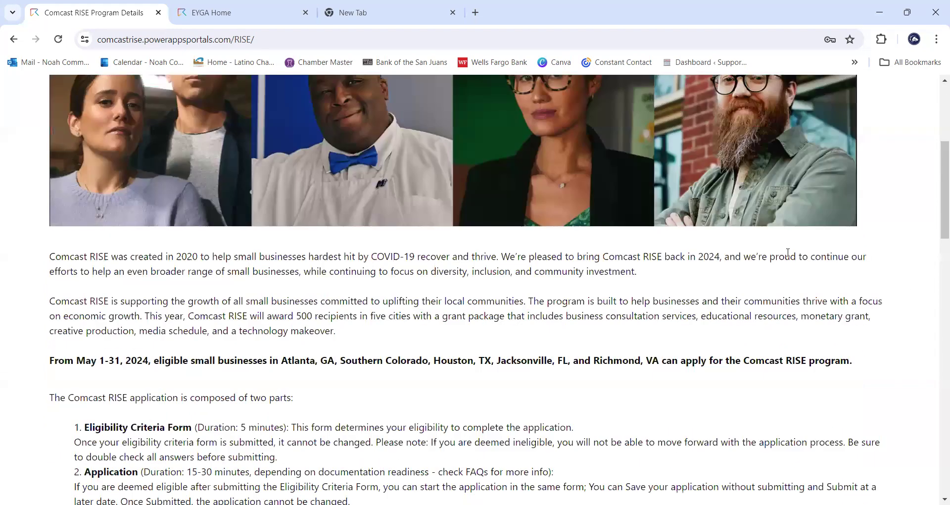
scroll(568, 312, down, 1)
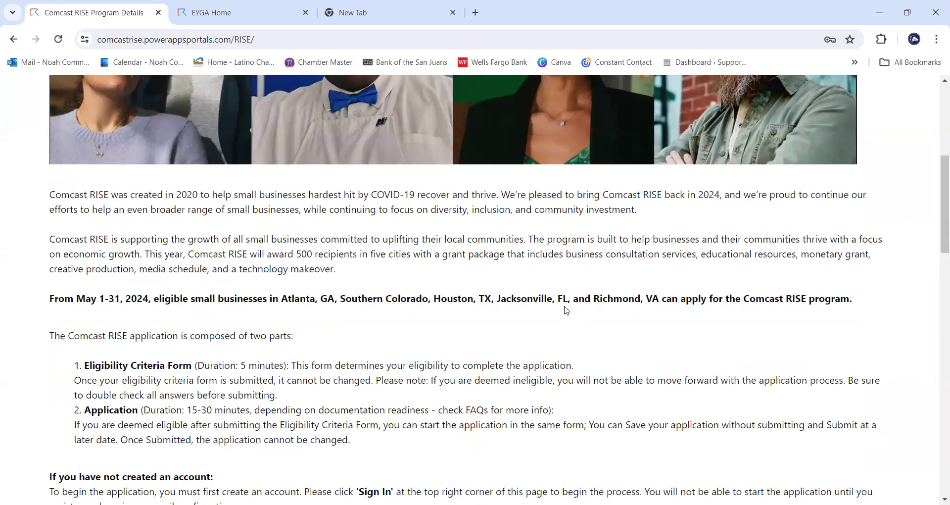
scroll(566, 310, up, 5)
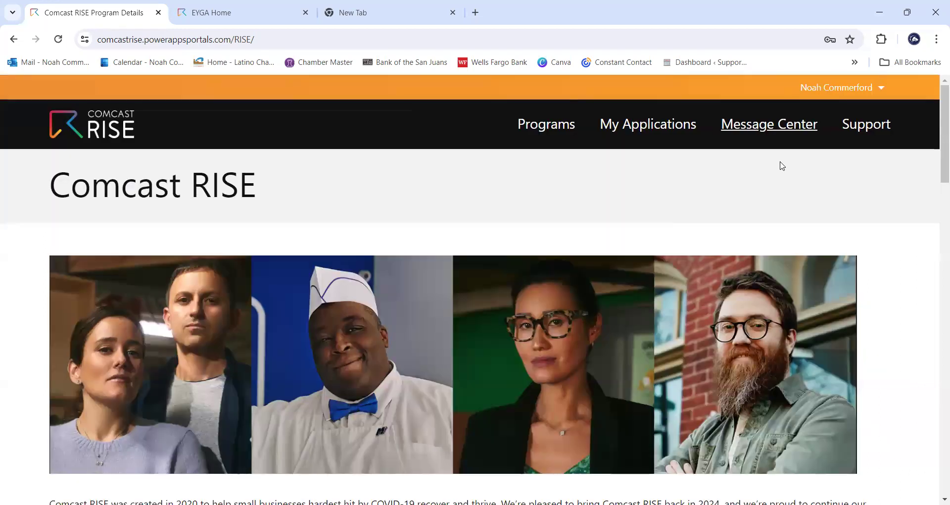
scroll(653, 252, down, 11)
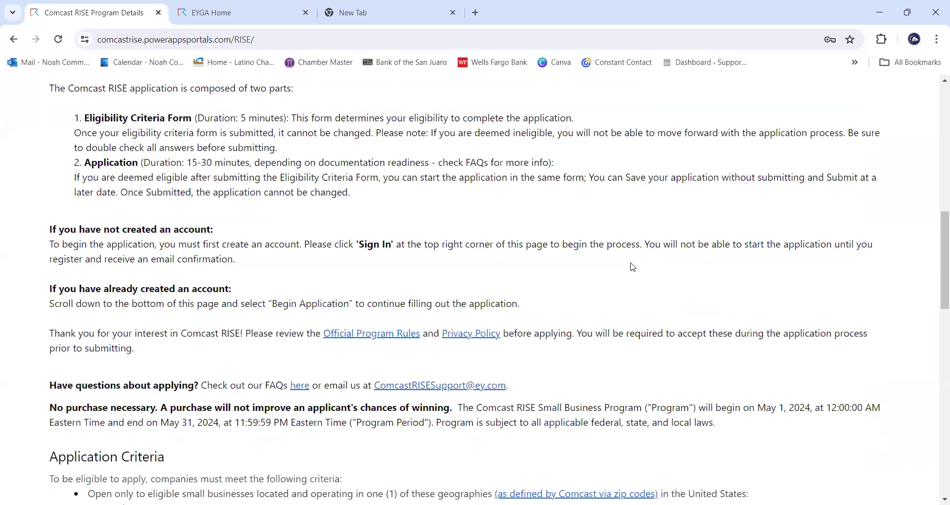
scroll(632, 267, down, 4)
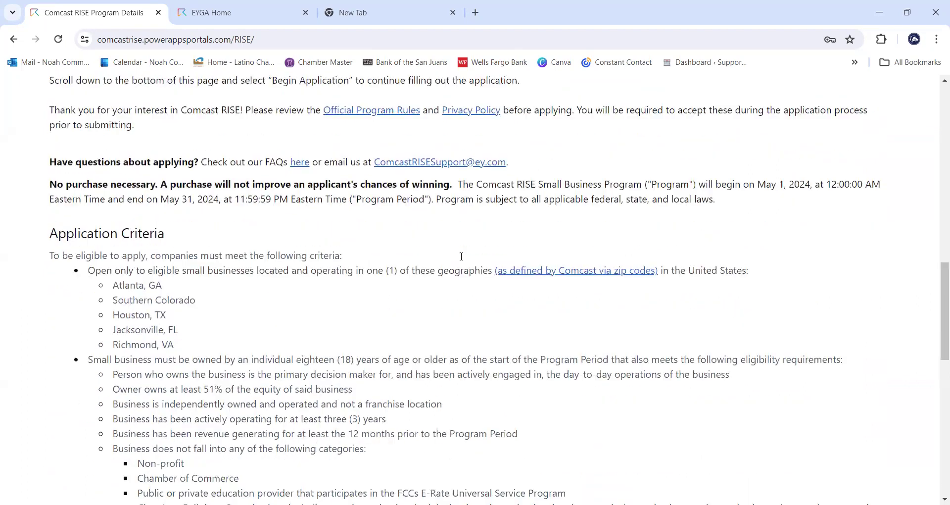
scroll(461, 256, down, 8)
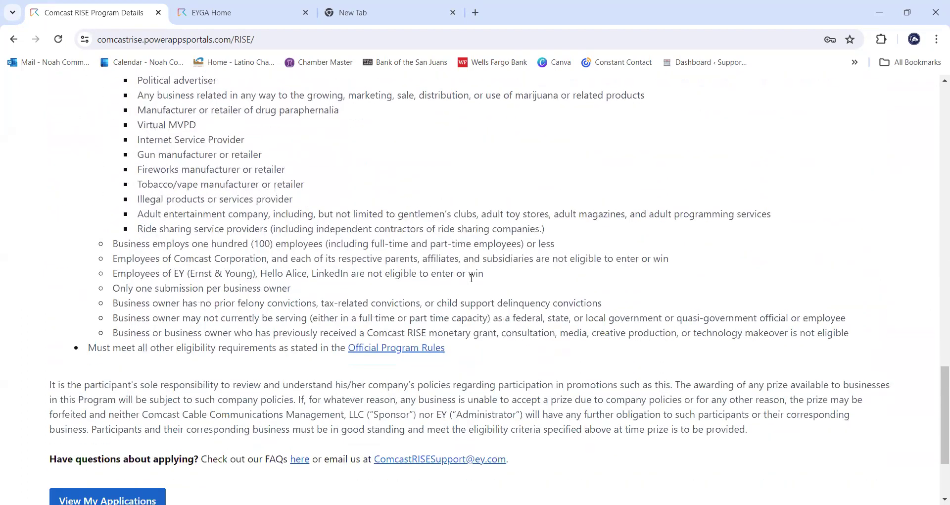
scroll(471, 278, down, 2)
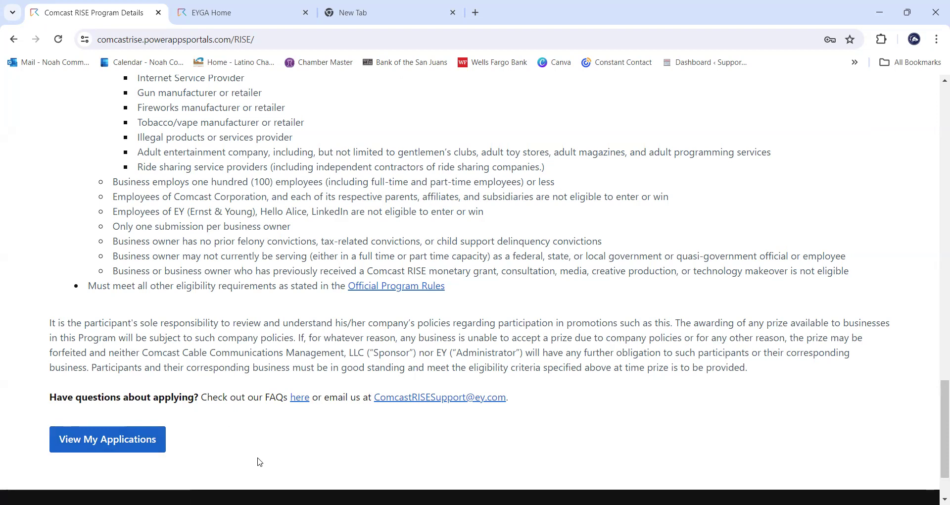
- Browse the RISE Application program page, then return to View My Applications
click(123, 445)
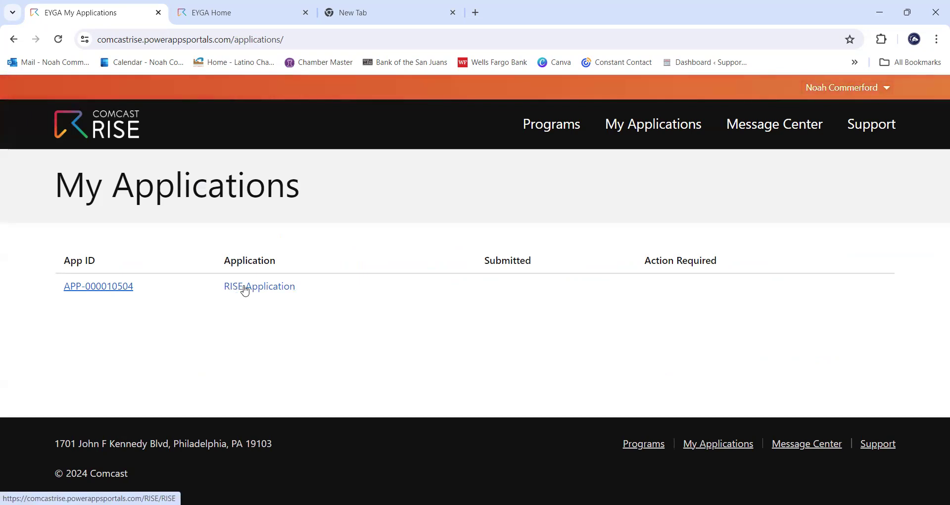
click(245, 289)
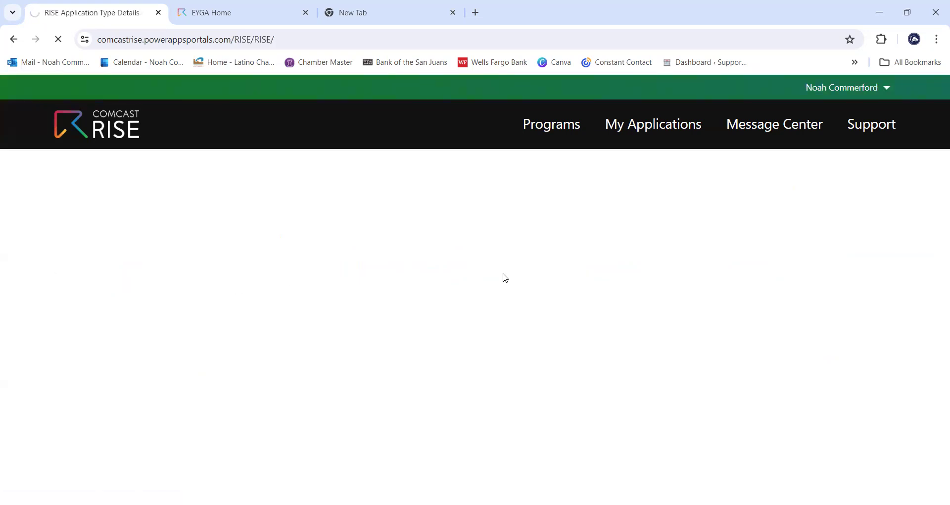
scroll(612, 278, down, 1)
scroll(609, 274, down, 2)
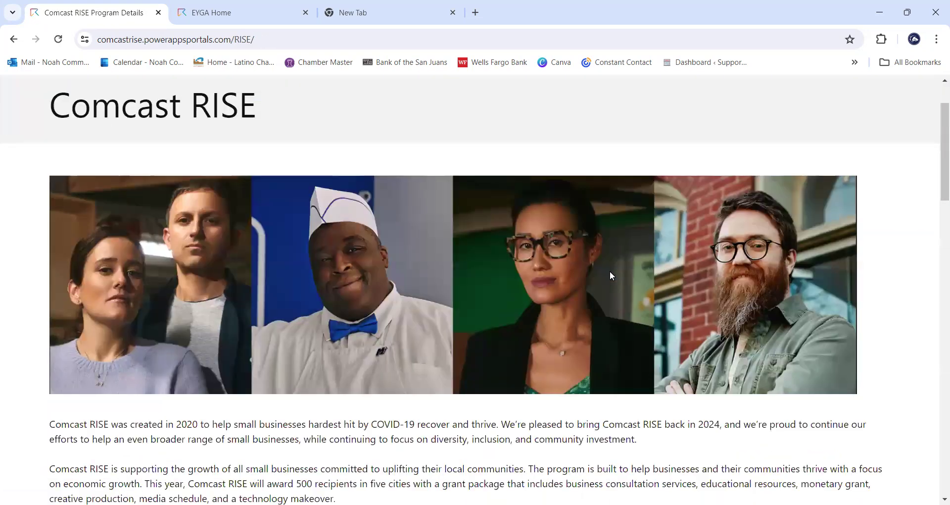
scroll(609, 271, down, 1)
scroll(609, 271, down, 10)
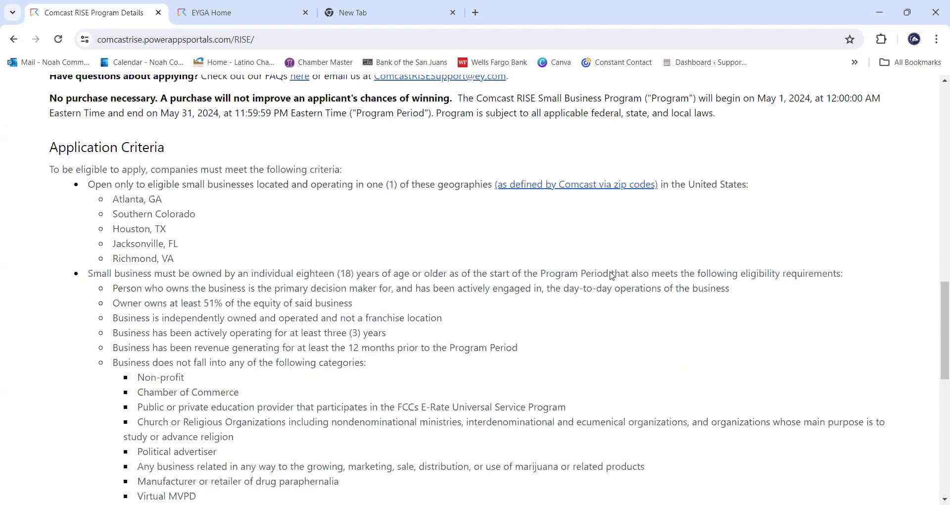
scroll(612, 275, down, 8)
scroll(583, 275, up, 15)
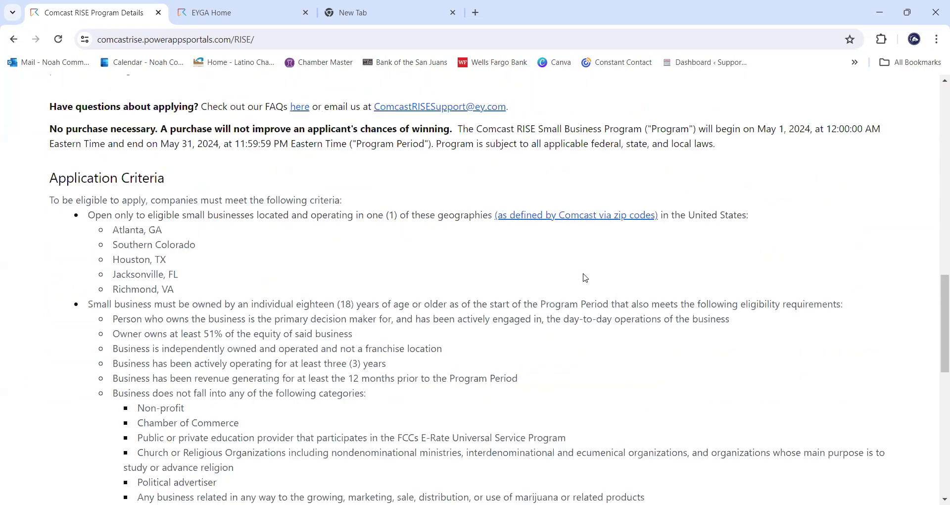
scroll(569, 286, down, 10)
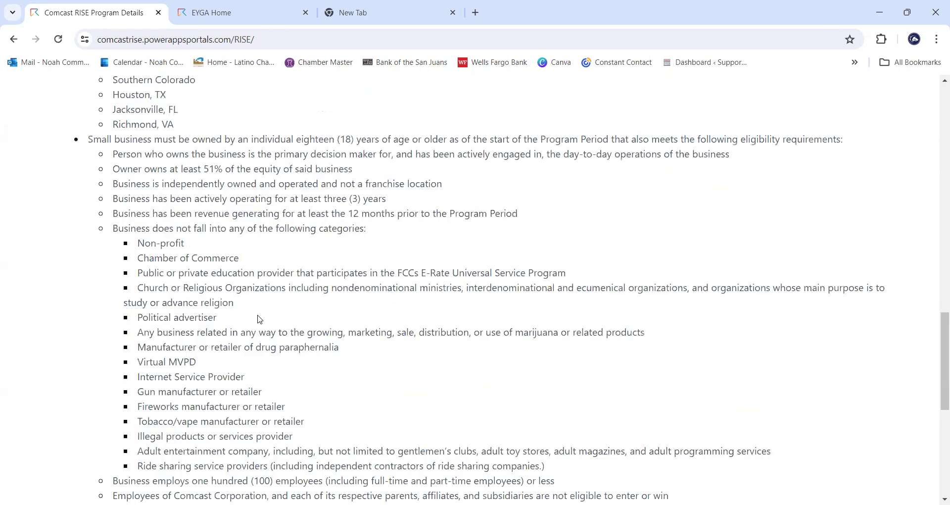
scroll(178, 345, down, 6)
click(155, 365)
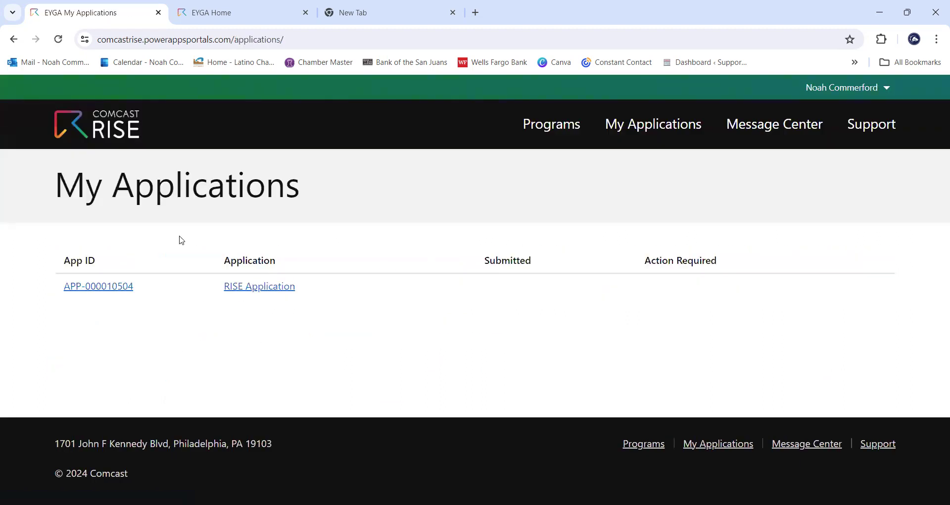
- Open the existing application's App ID and choose Edit Application from the Actions menu
click(112, 291)
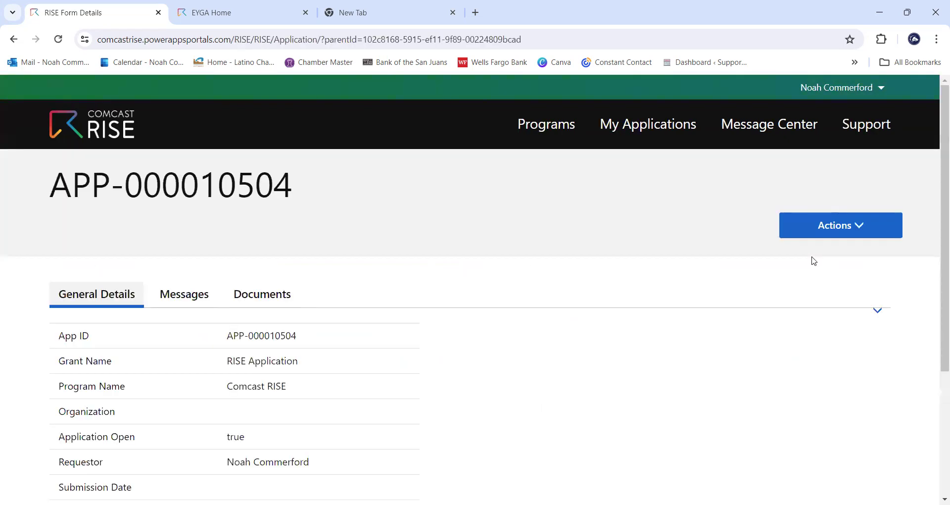
scroll(772, 275, down, 3)
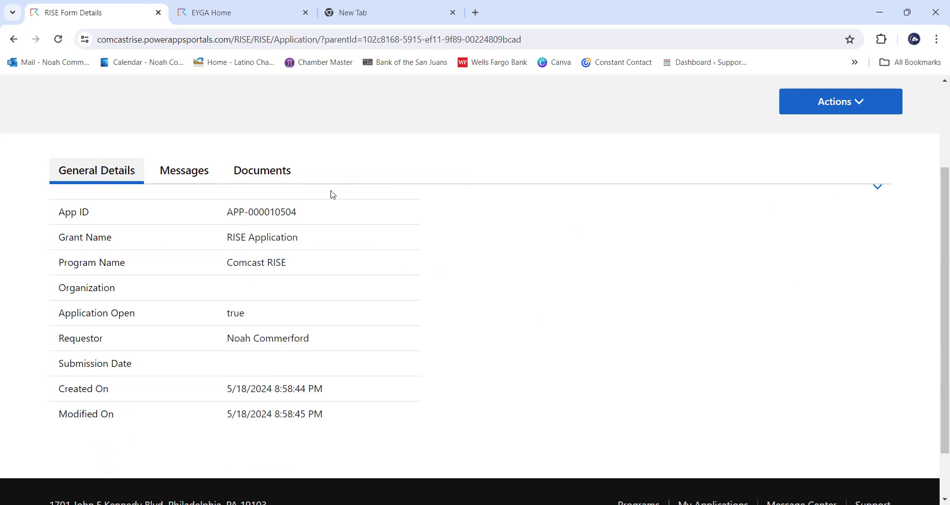
scroll(692, 242, down, 2)
scroll(672, 270, up, 5)
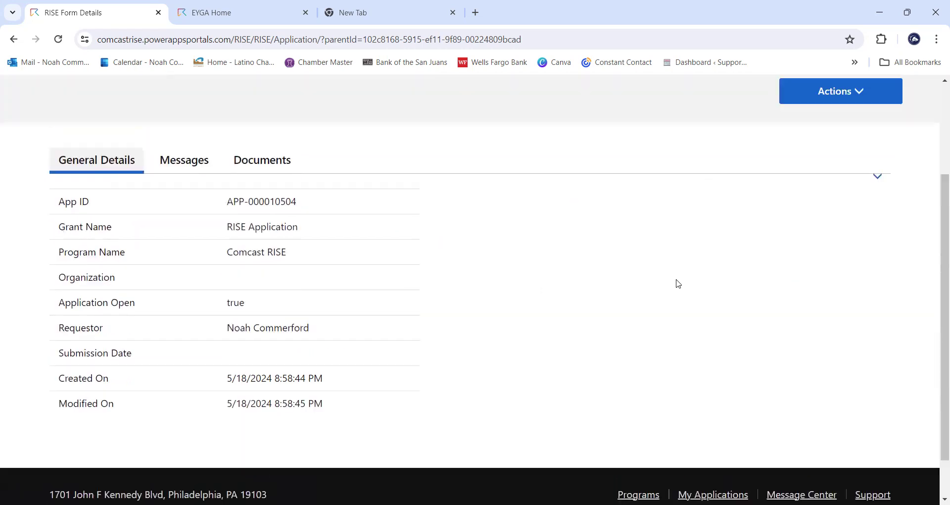
click(849, 221)
click(772, 256)
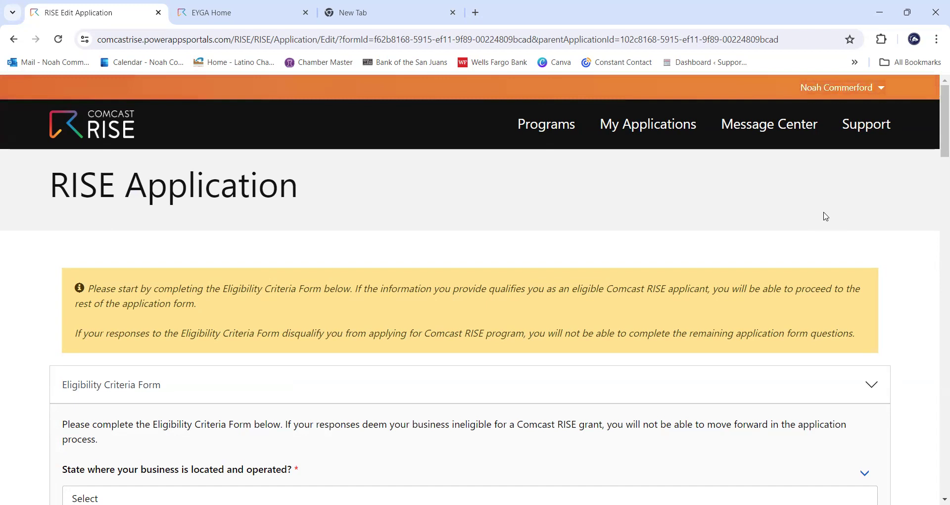
scroll(827, 213, down, 1)
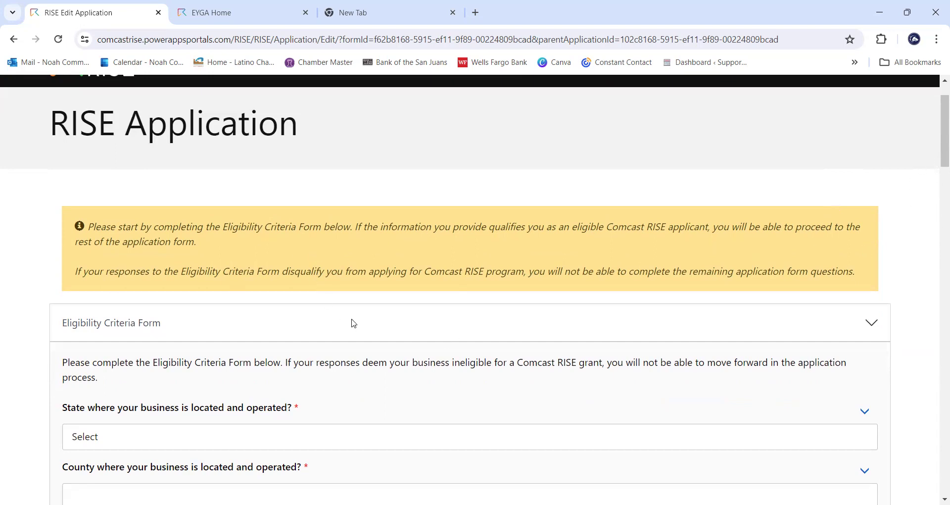
scroll(354, 323, down, 1)
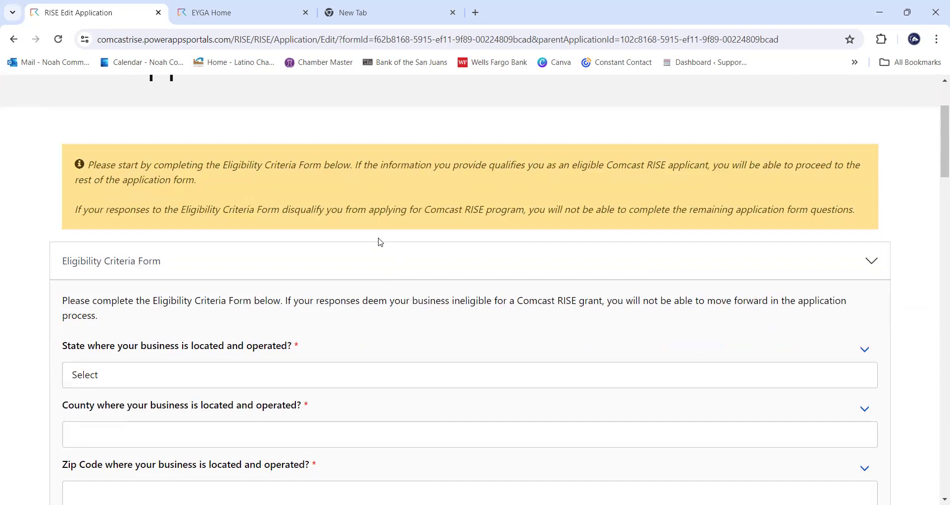
scroll(382, 295, down, 1)
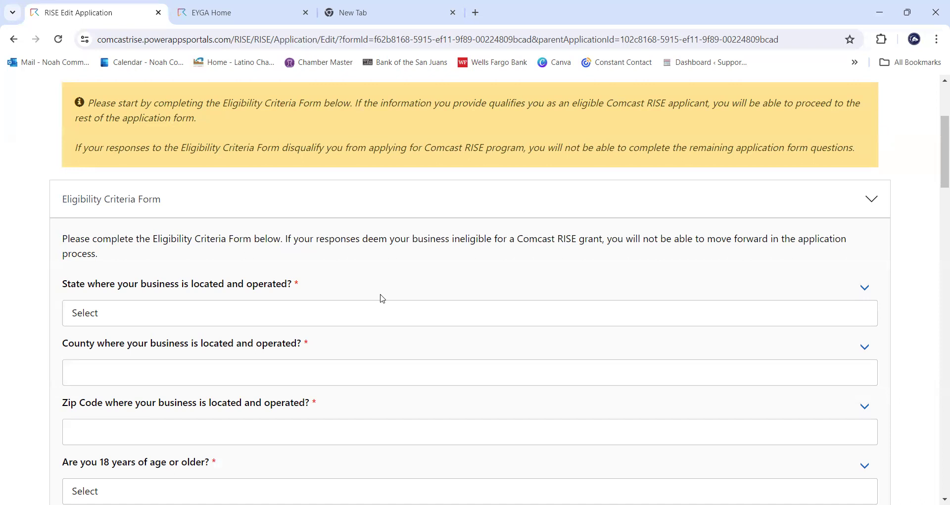
- Set the business location to Colorado, Pueblo county, zip code 81003
click(401, 319)
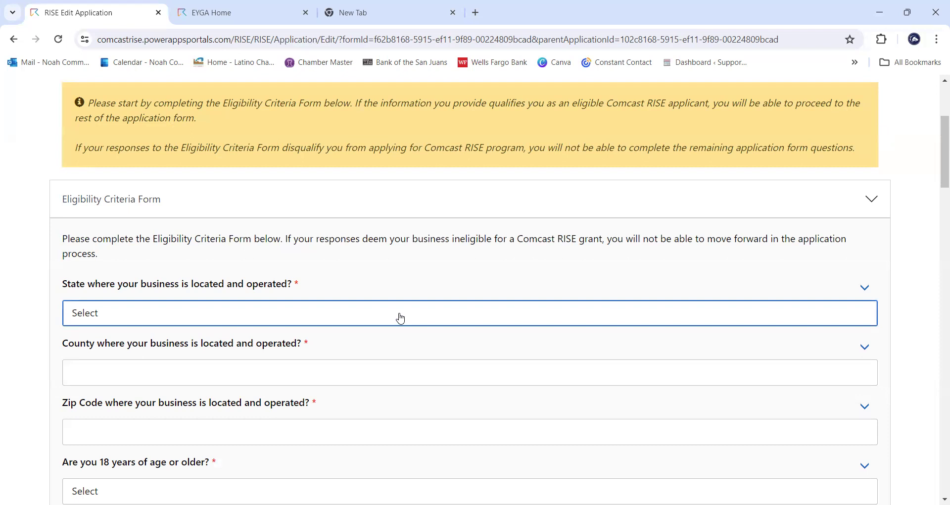
click(357, 322)
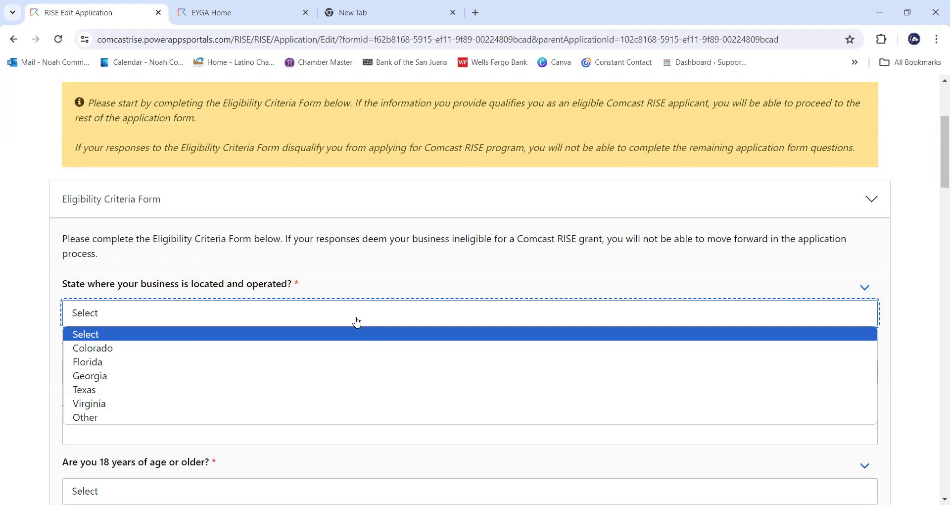
click(356, 344)
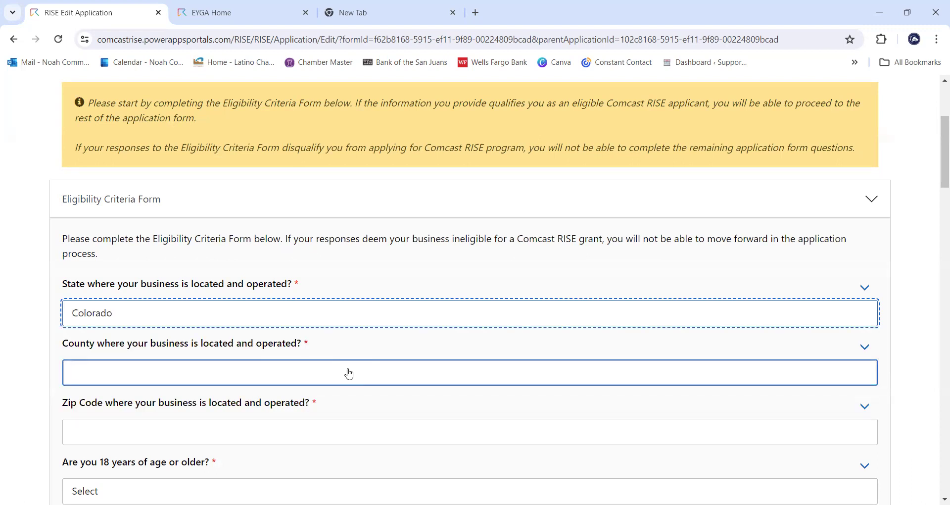
click(347, 374)
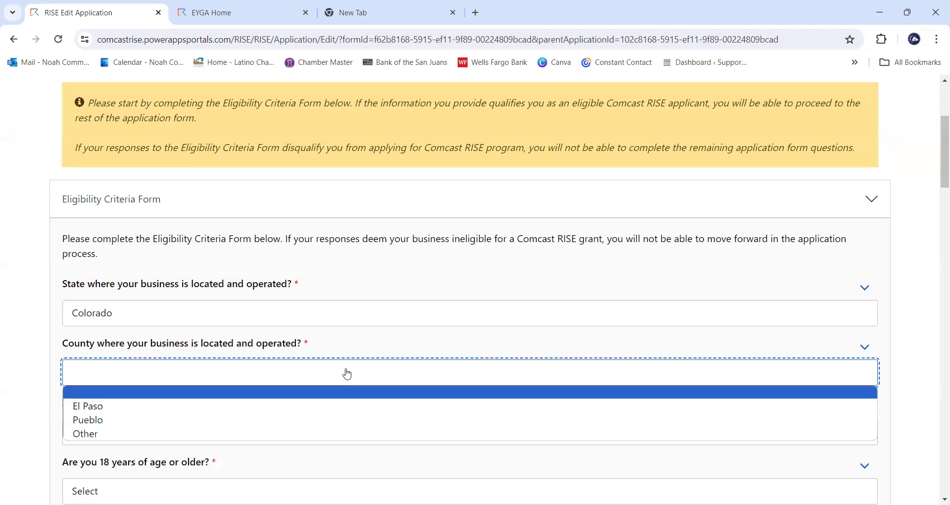
click(297, 424)
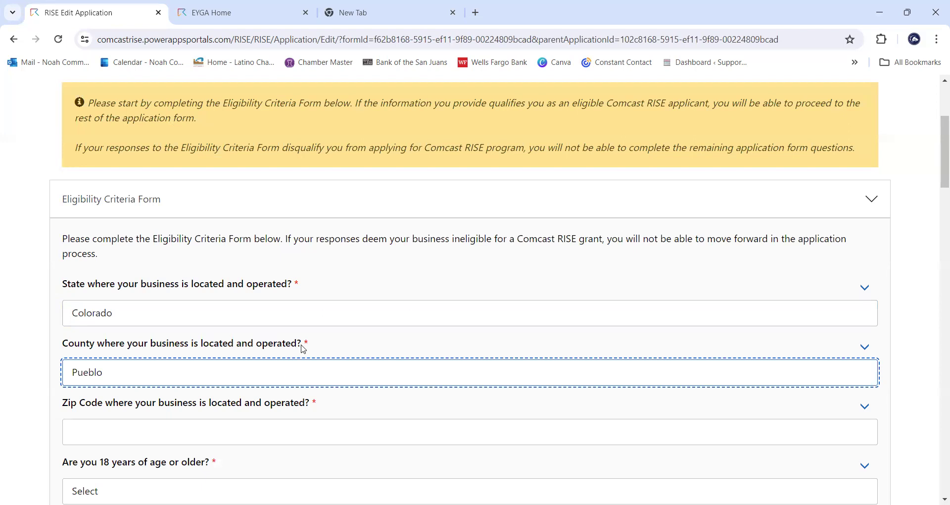
scroll(307, 346, down, 1)
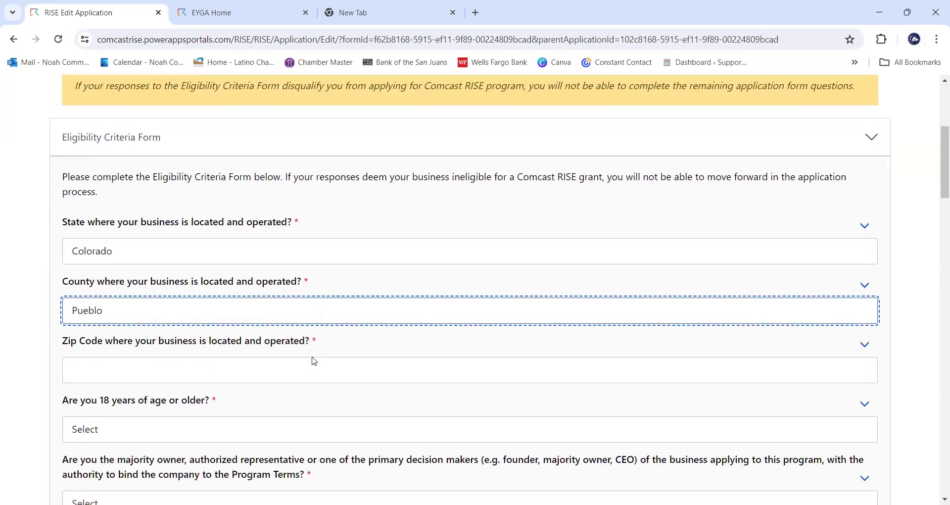
click(299, 376)
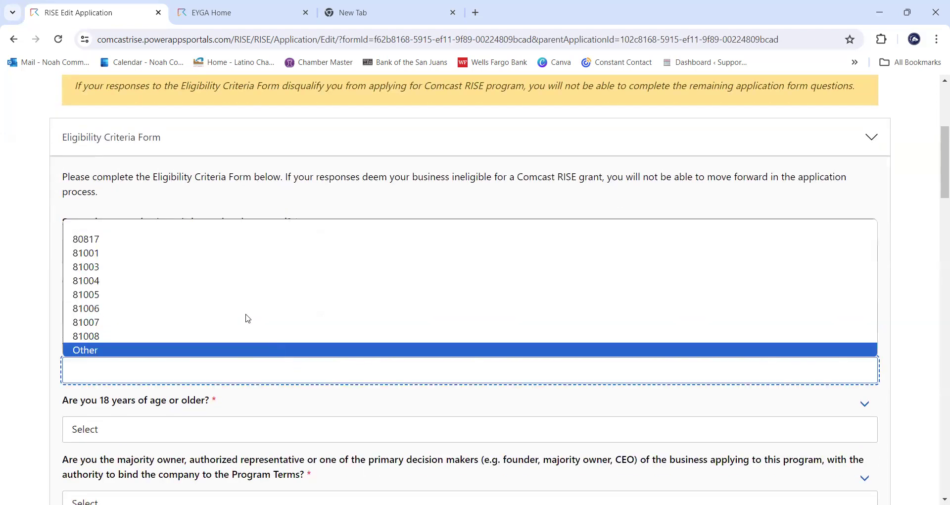
click(220, 267)
scroll(221, 268, down, 1)
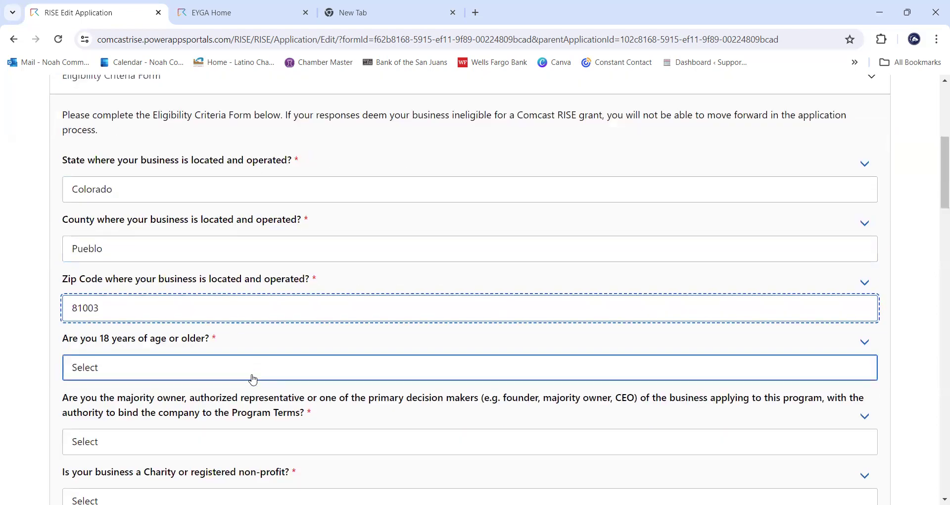
- Answer Yes to being 18 or older and to being the majority owner
click(264, 379)
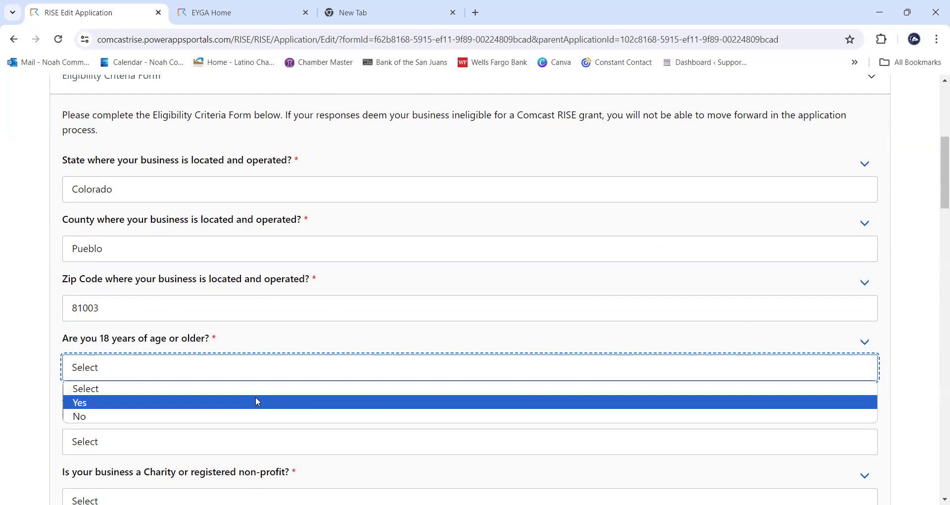
click(257, 399)
scroll(331, 290, down, 2)
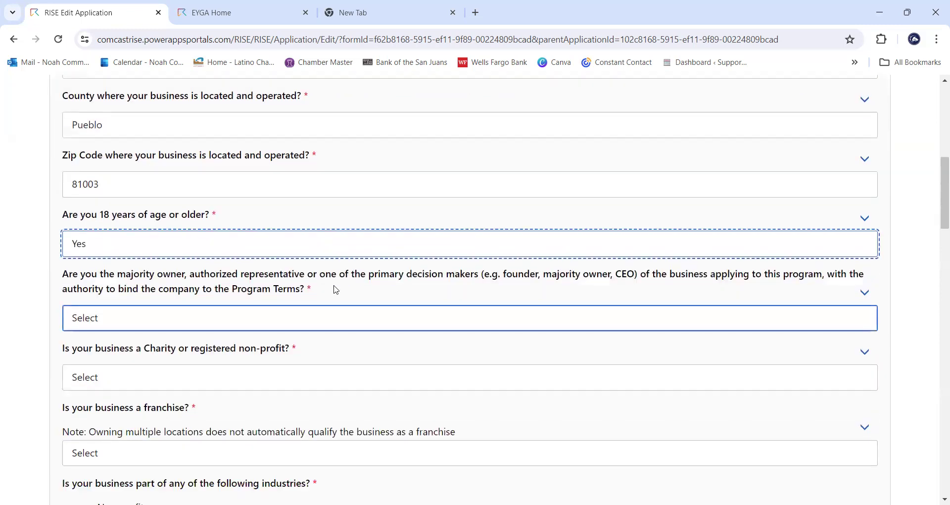
click(332, 319)
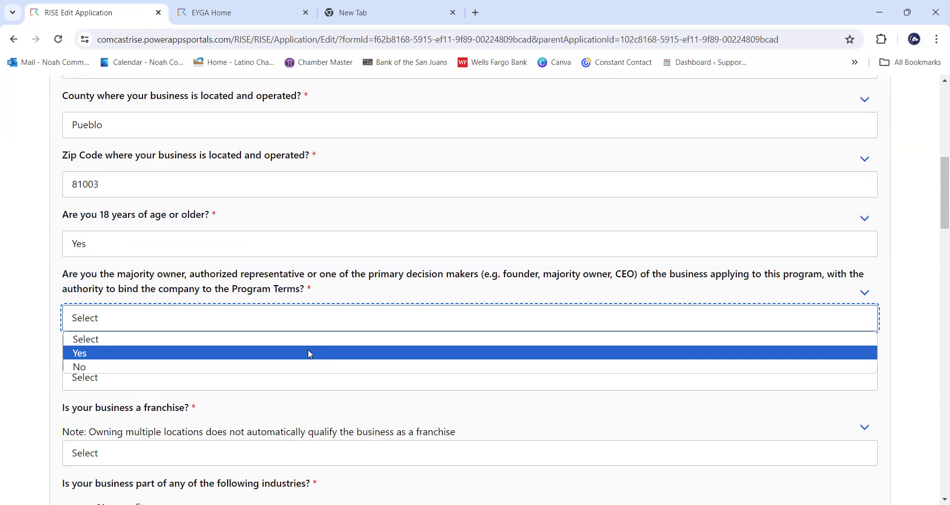
click(310, 352)
scroll(351, 346, down, 1)
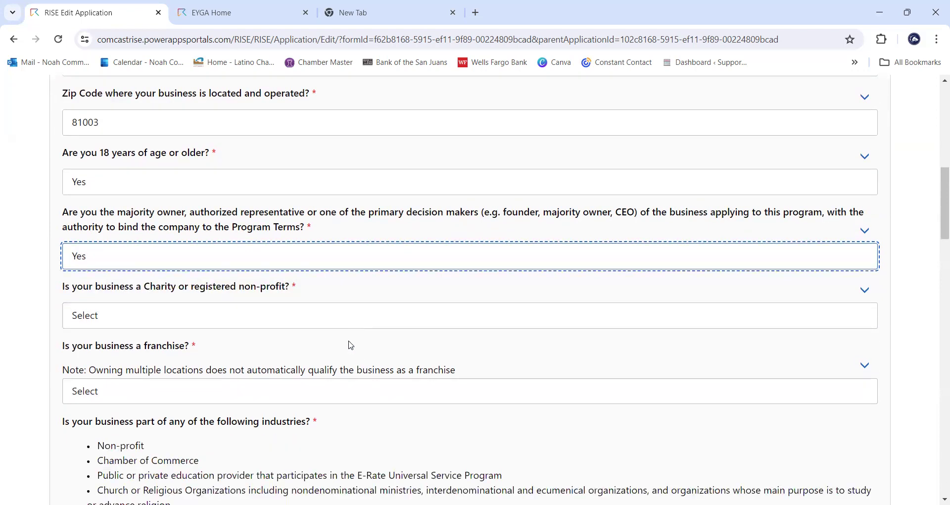
- Answer No to being a charity and No to being a franchise
click(317, 318)
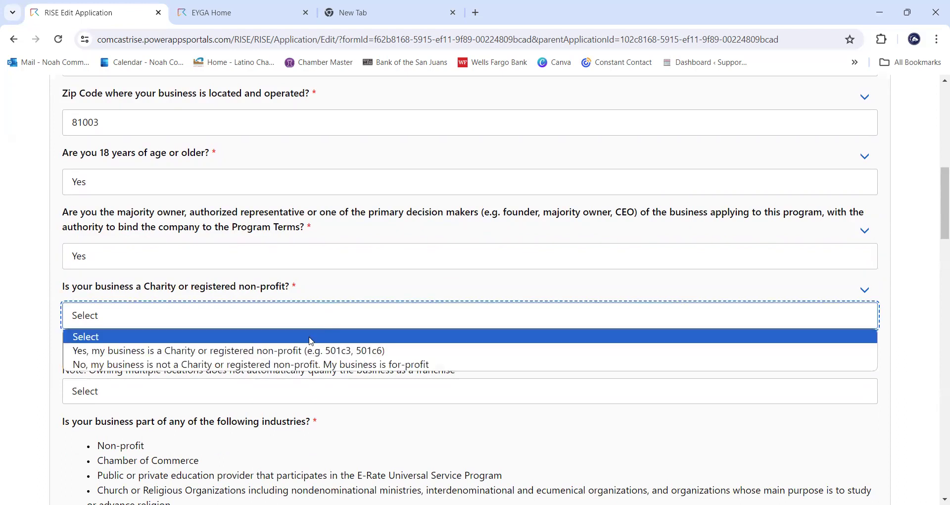
click(299, 365)
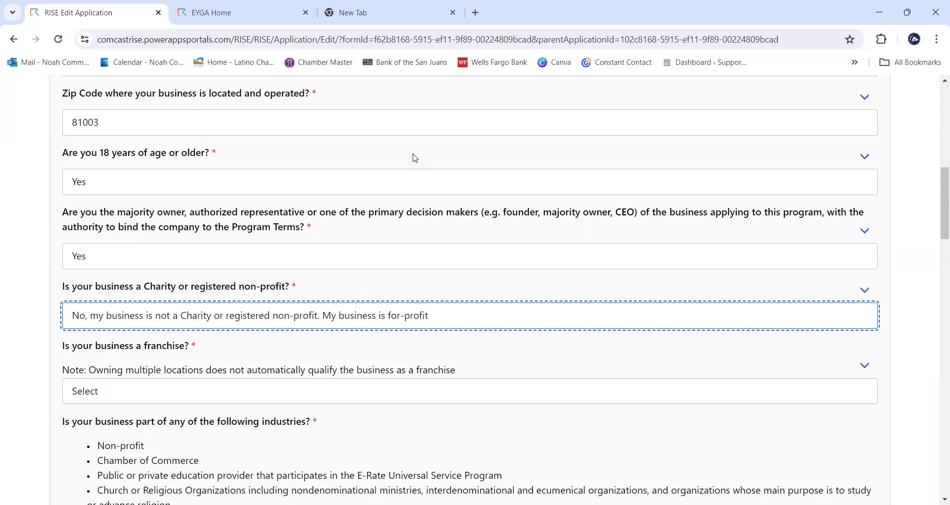
scroll(414, 158, down, 1)
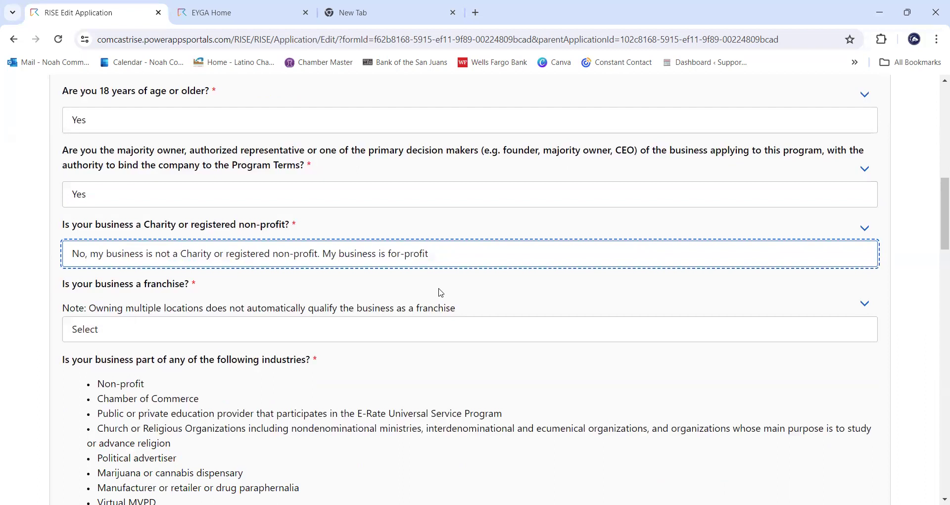
click(446, 327)
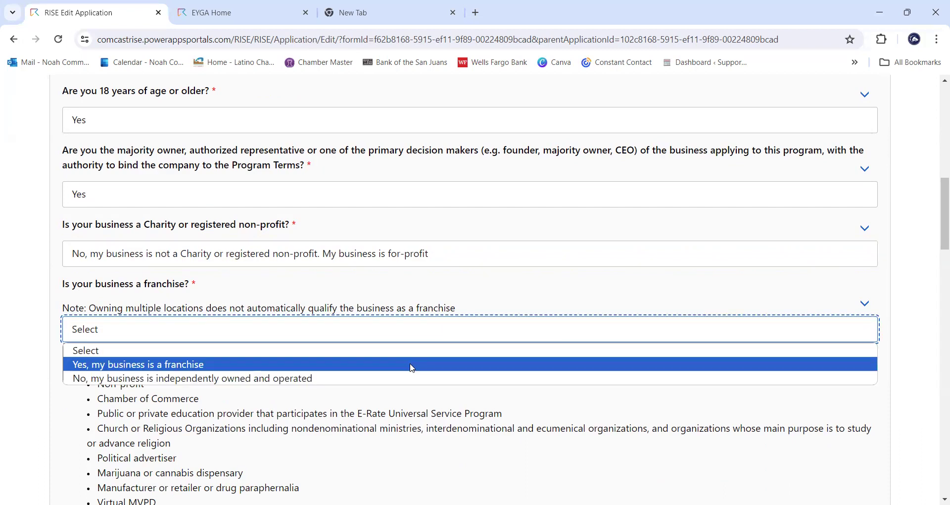
click(408, 379)
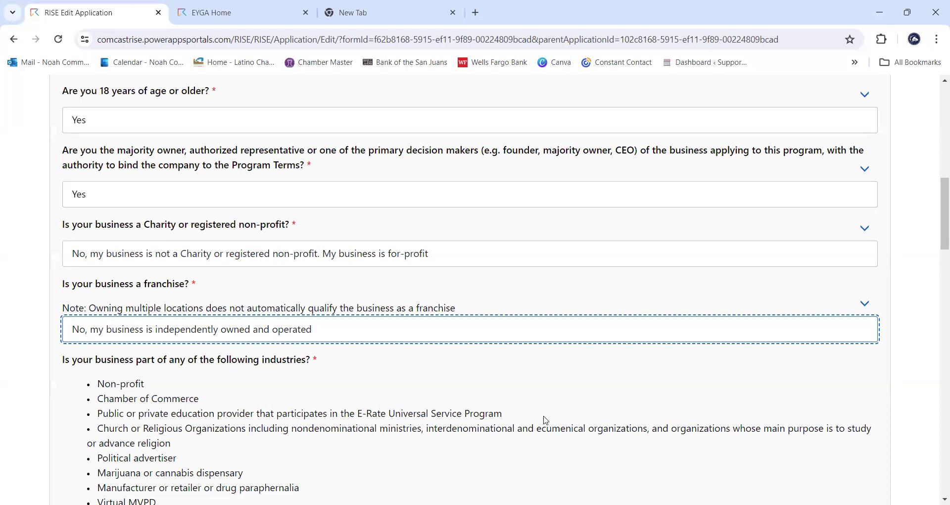
scroll(545, 420, down, 1)
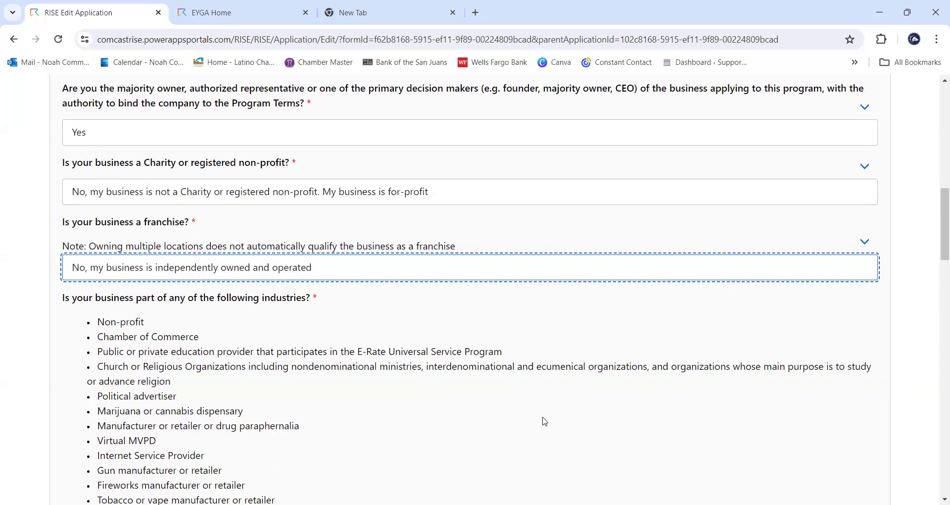
scroll(578, 362, down, 1)
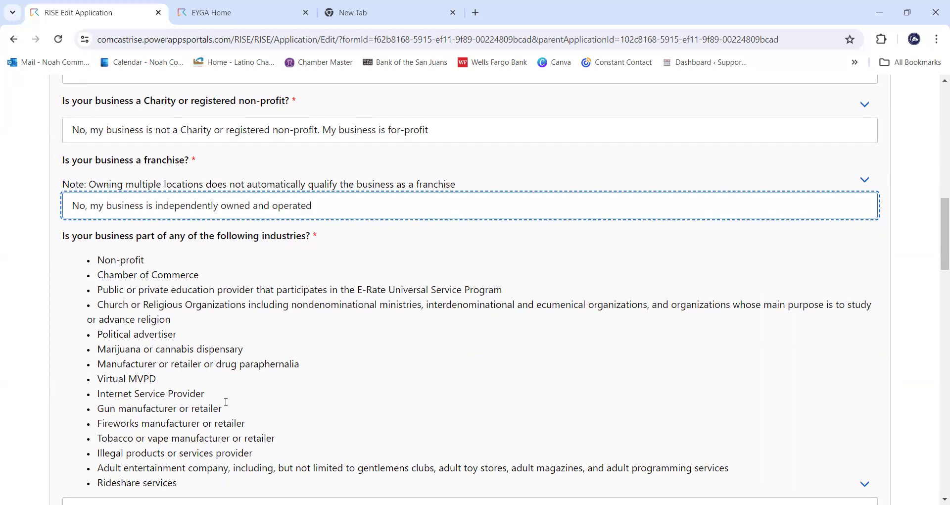
scroll(218, 386, down, 1)
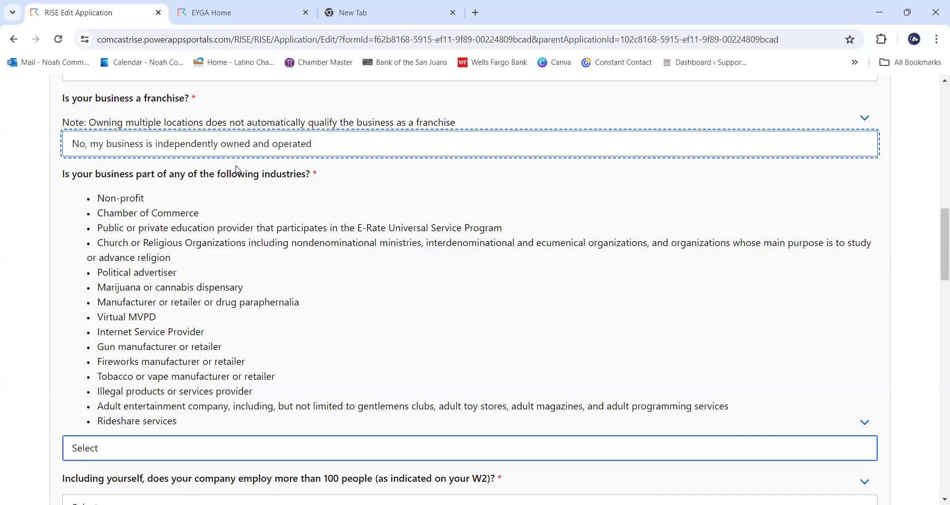
- Pick No for prohibited industries, No for more than 100 employees, and Yes for currently operating
scroll(298, 271, down, 1)
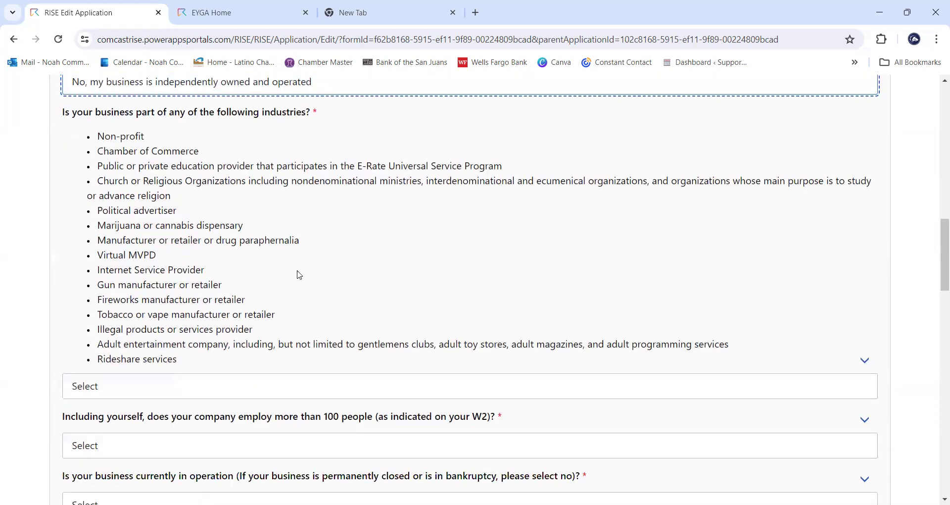
click(304, 396)
click(203, 433)
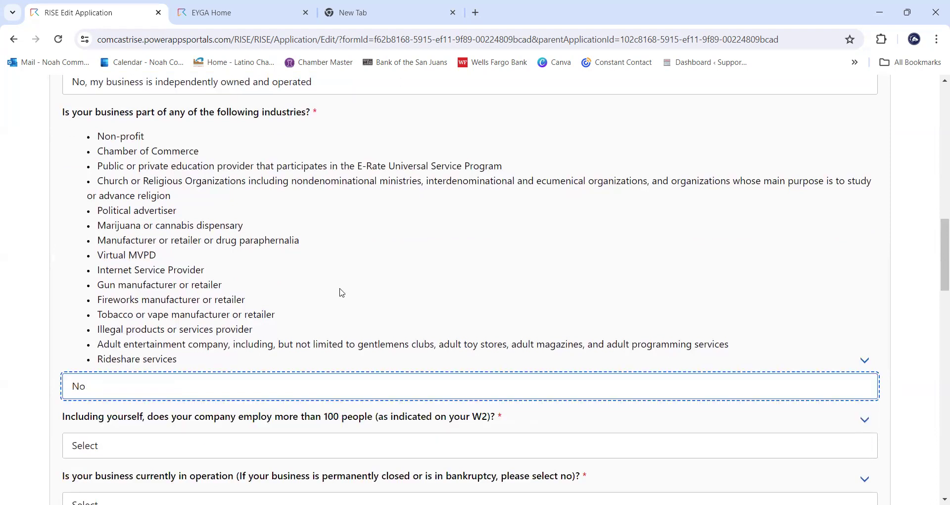
scroll(422, 230, down, 1)
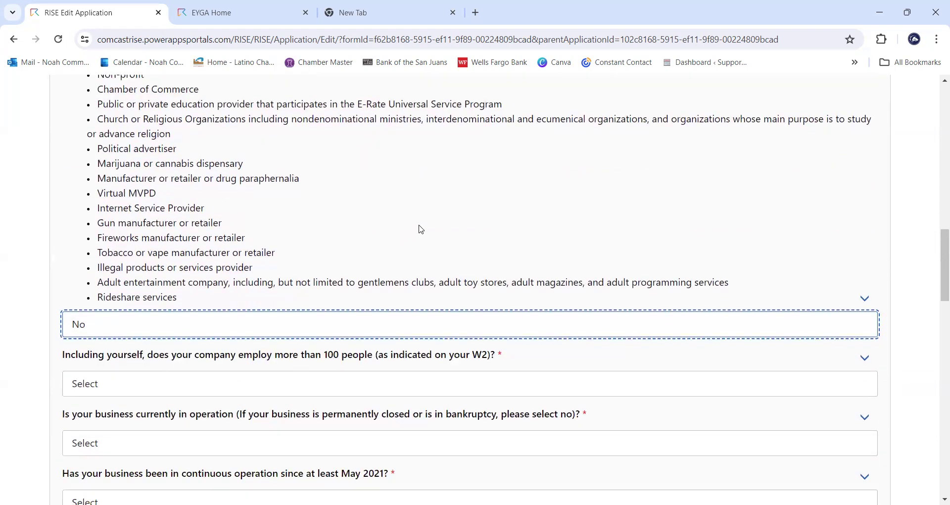
scroll(421, 229, down, 1)
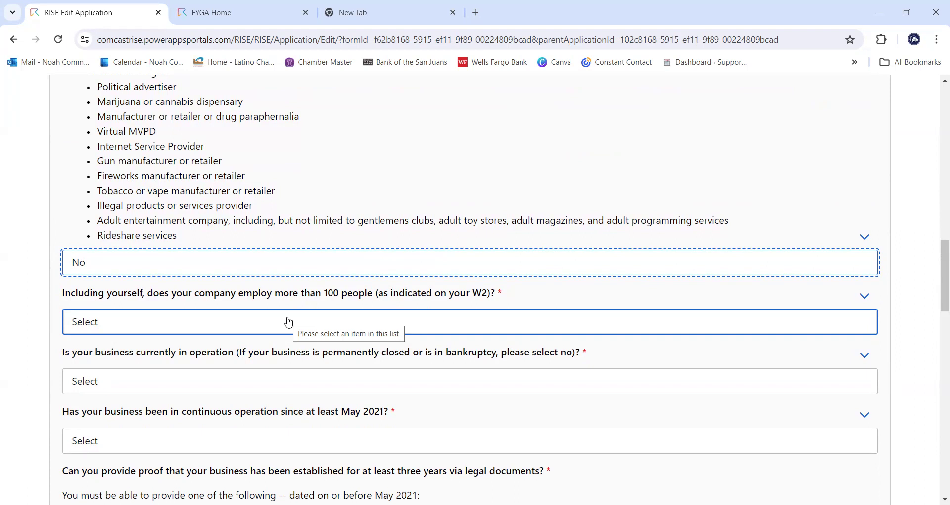
click(288, 322)
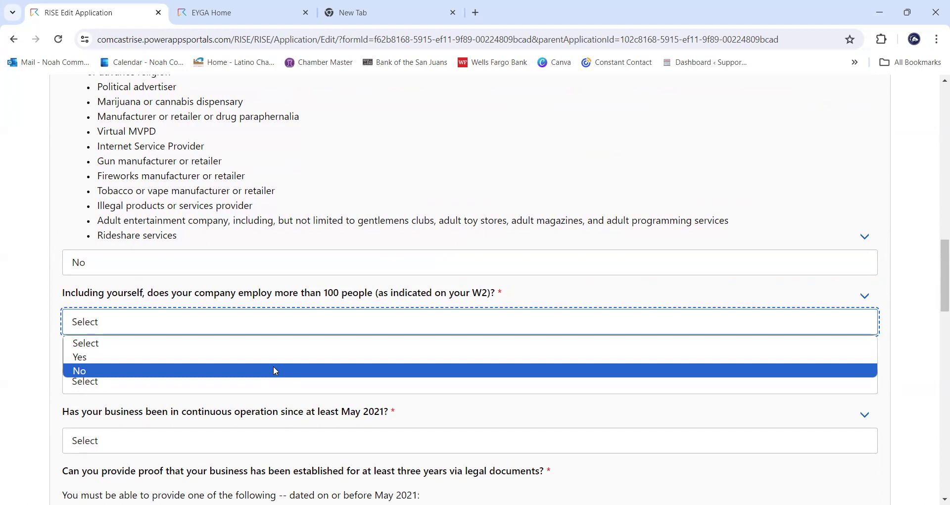
click(275, 371)
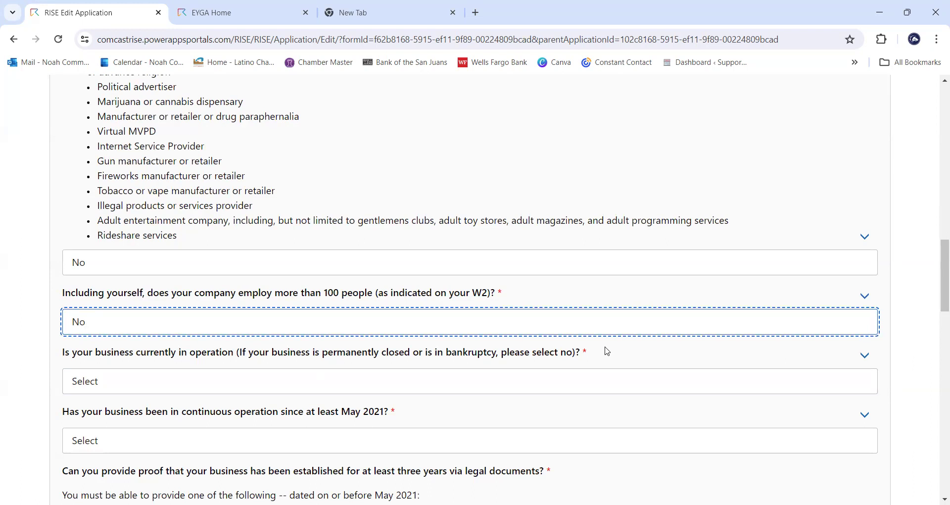
click(577, 386)
click(552, 414)
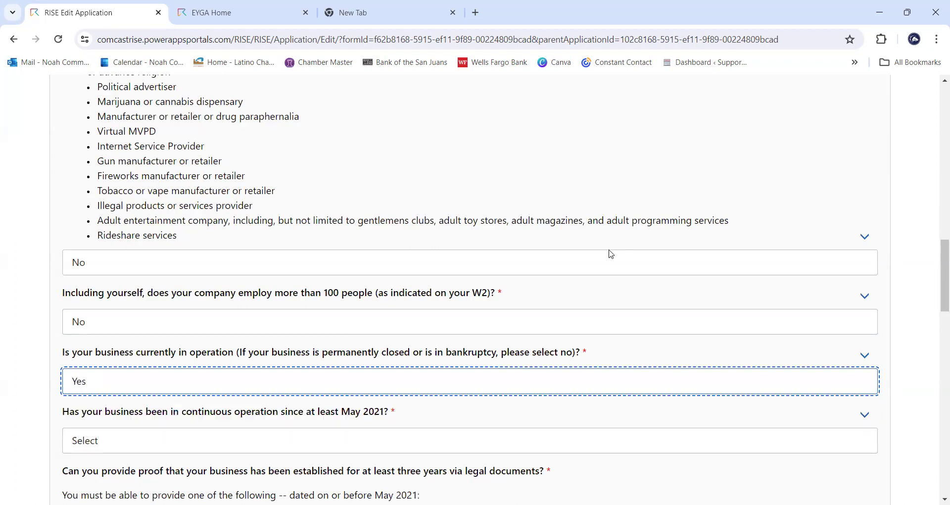
scroll(610, 253, down, 1)
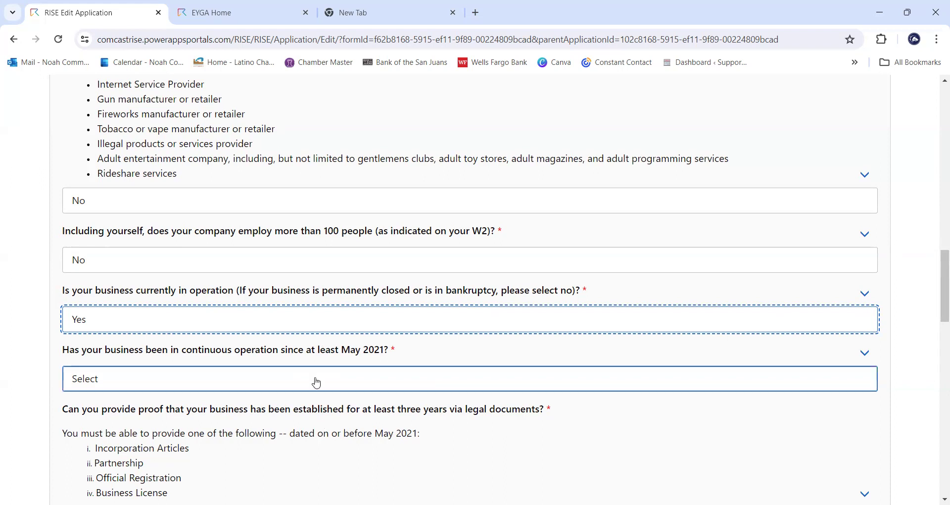
- Answer Yes to operating since May 2021, three-year legal proof, and over $1 gross revenue
click(376, 381)
click(283, 412)
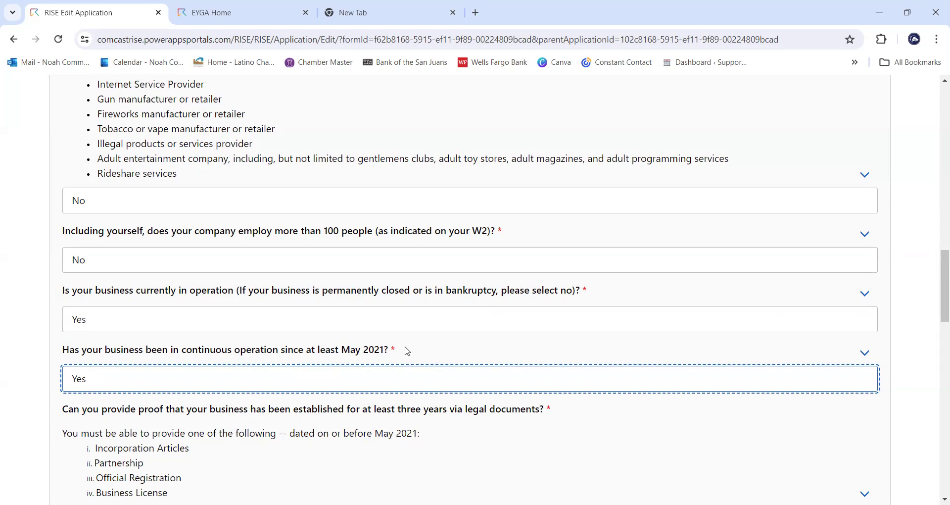
scroll(395, 261, down, 1)
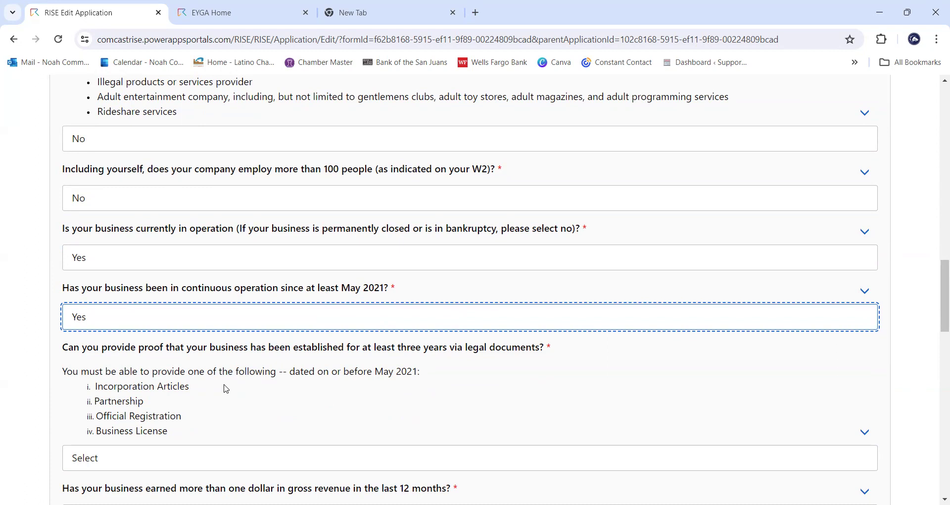
scroll(242, 307, down, 1)
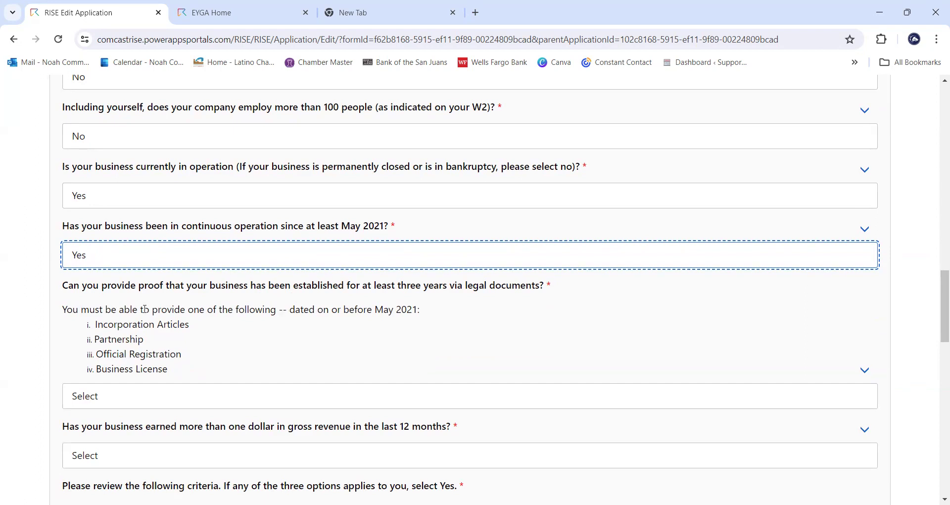
click(158, 400)
key(Return)
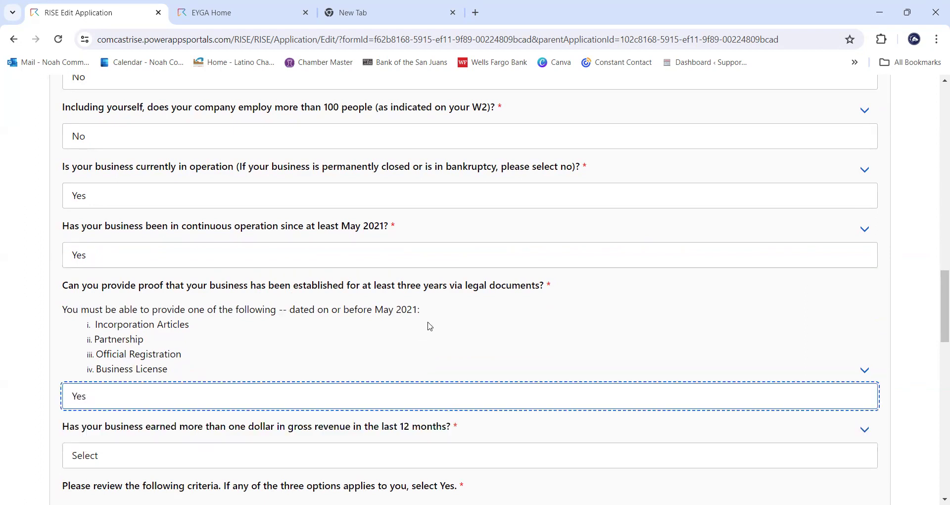
scroll(469, 422, down, 2)
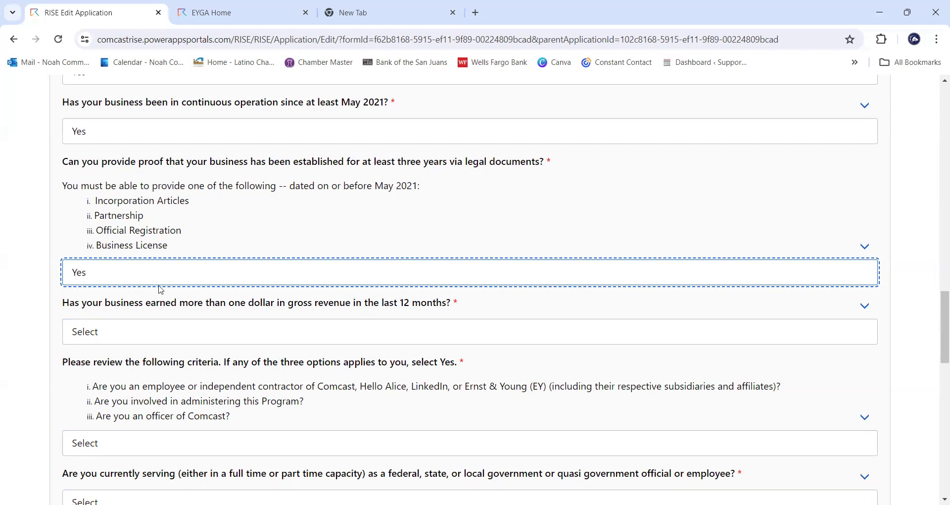
click(141, 334)
click(143, 367)
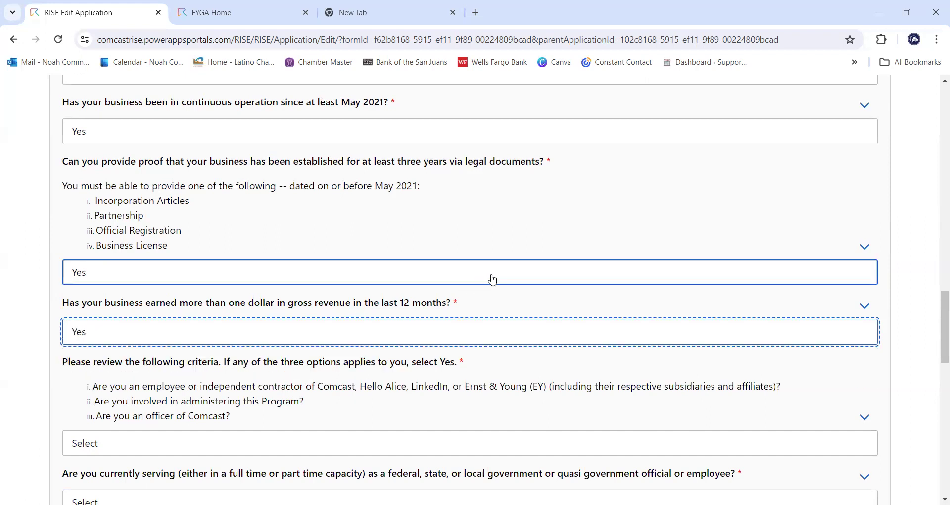
scroll(494, 278, down, 1)
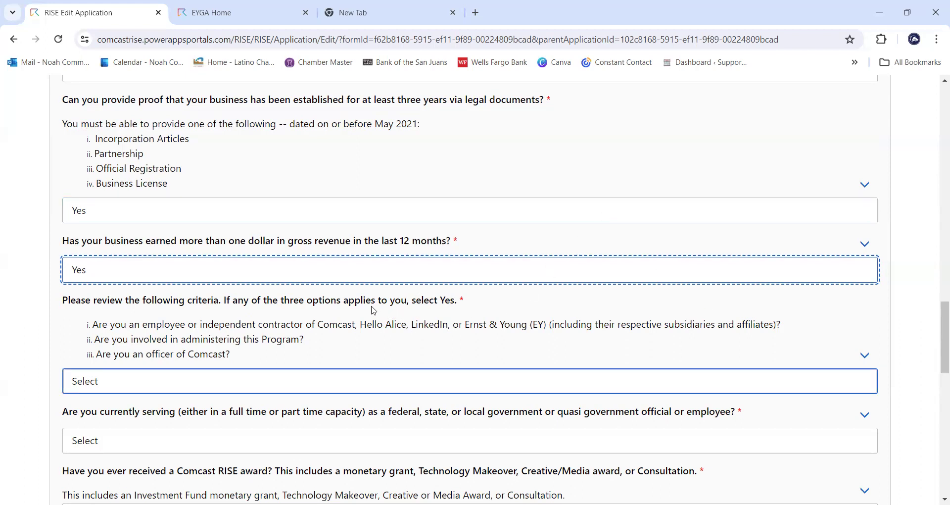
- Pick No for Comcast/EY affiliation, government official status, and a prior RISE award
scroll(368, 317, down, 1)
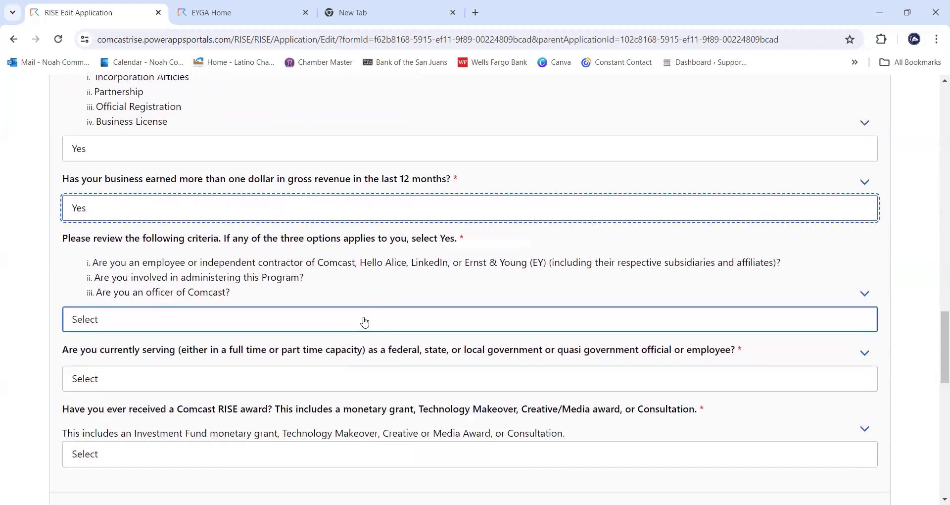
click(363, 320)
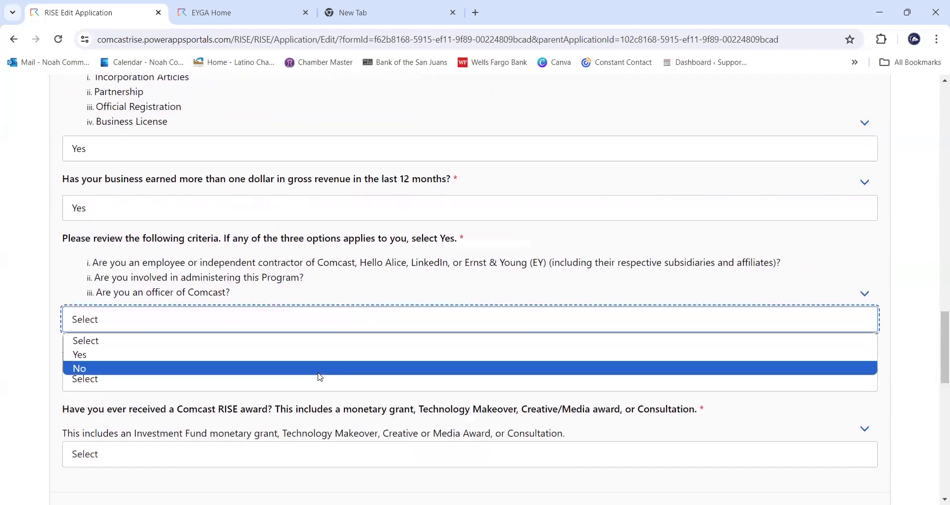
click(321, 369)
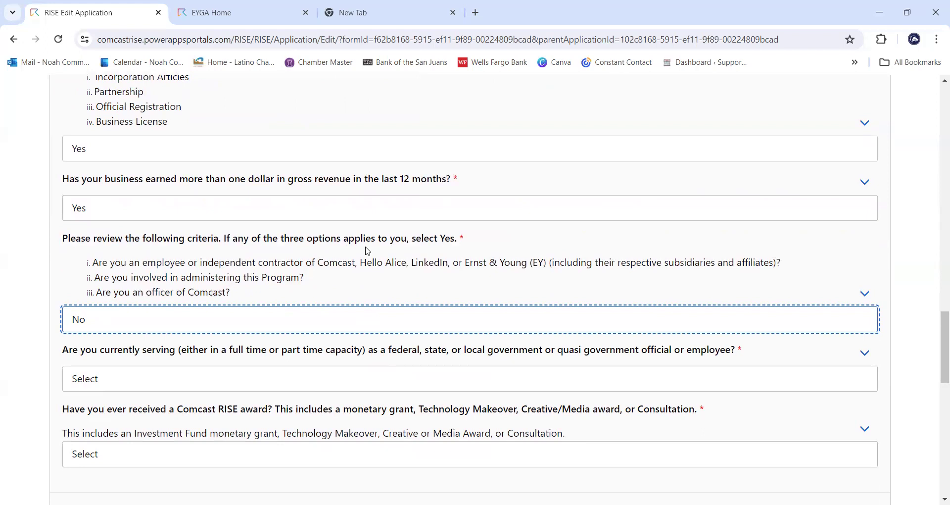
click(347, 374)
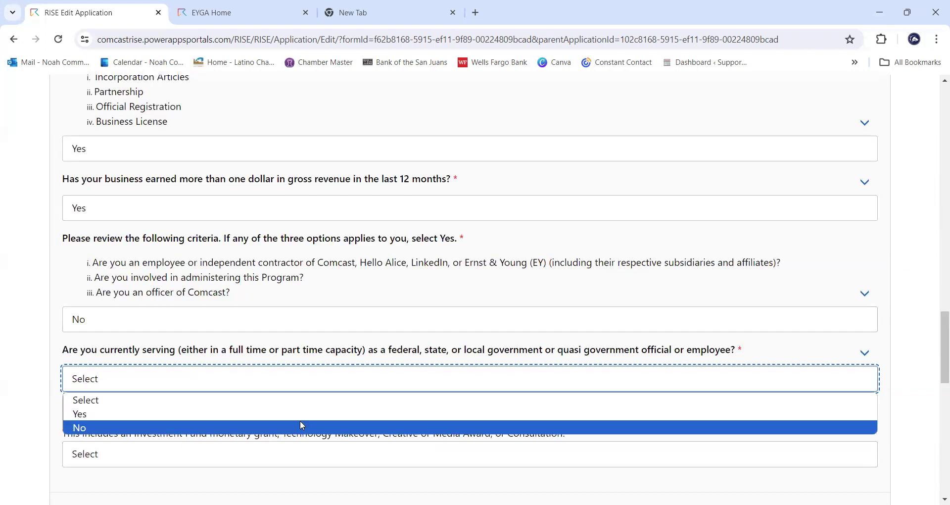
click(301, 426)
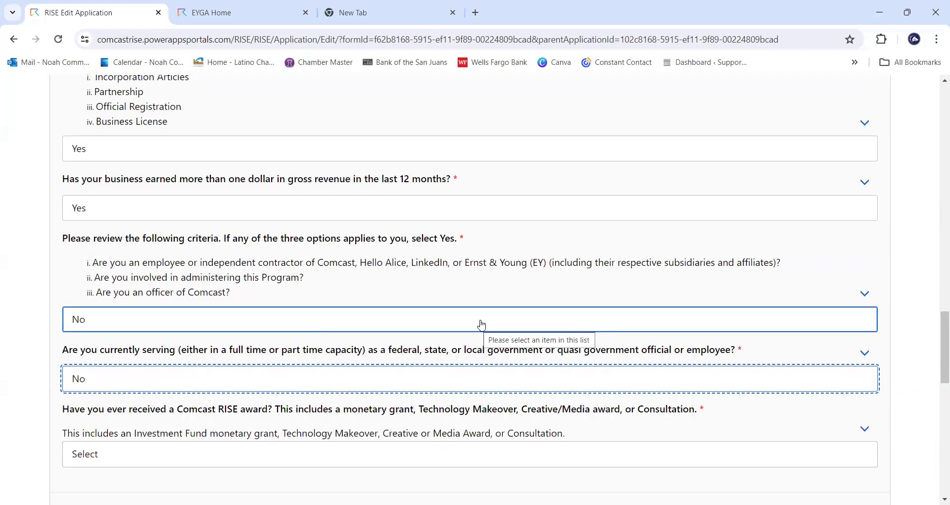
scroll(465, 371, down, 1)
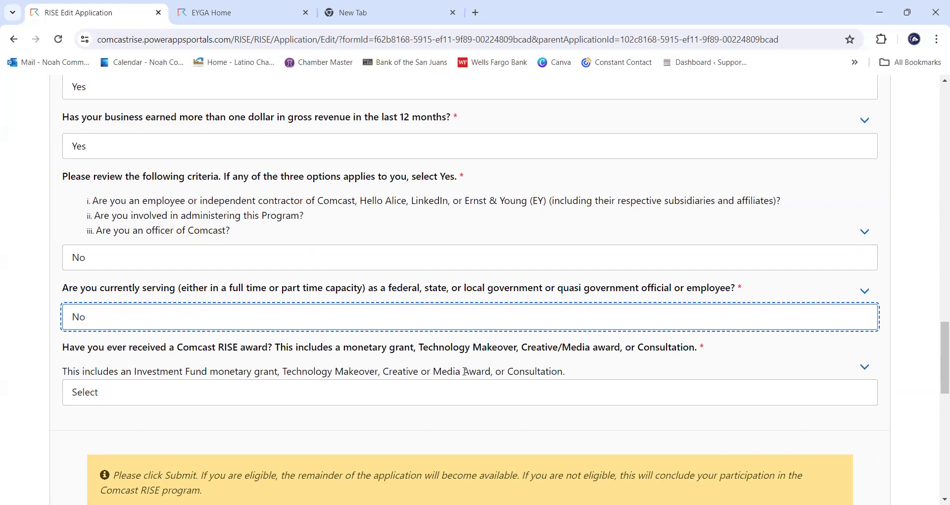
click(445, 398)
click(426, 441)
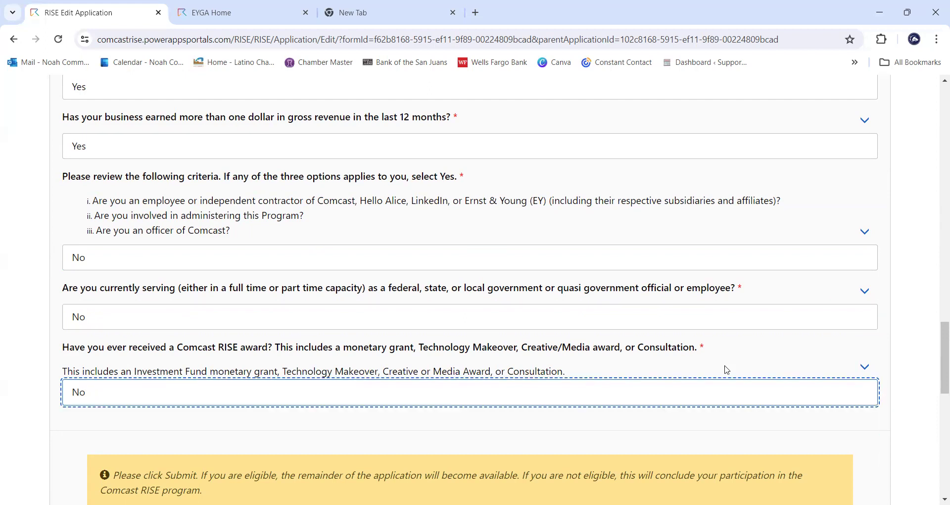
scroll(726, 369, down, 3)
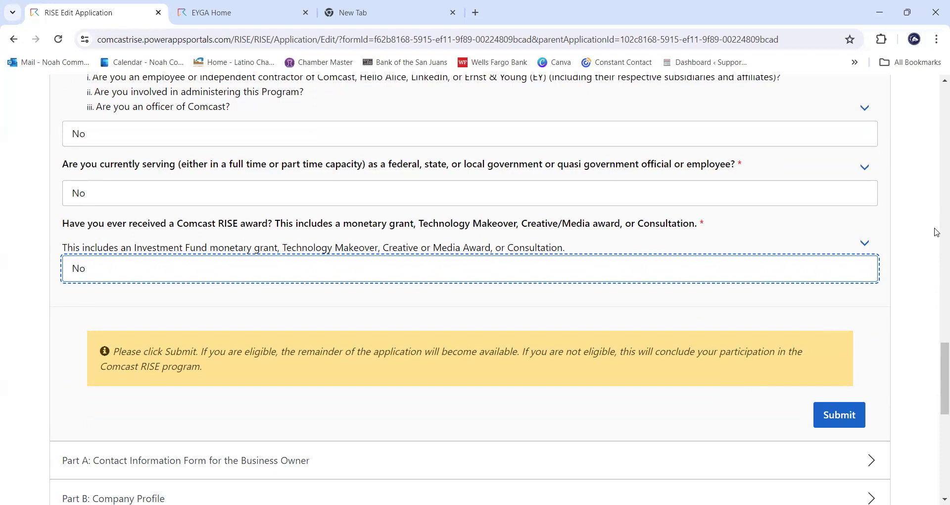
- Submit the completed eligibility form and confirm the submission in the dialog
scroll(937, 232, up, 6)
scroll(604, 274, up, 11)
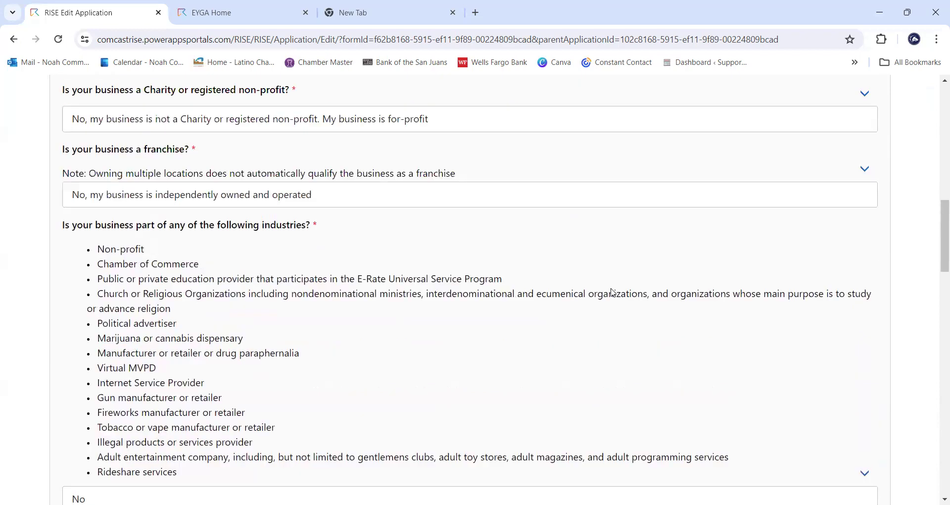
scroll(613, 293, up, 14)
scroll(613, 293, down, 20)
scroll(625, 285, down, 9)
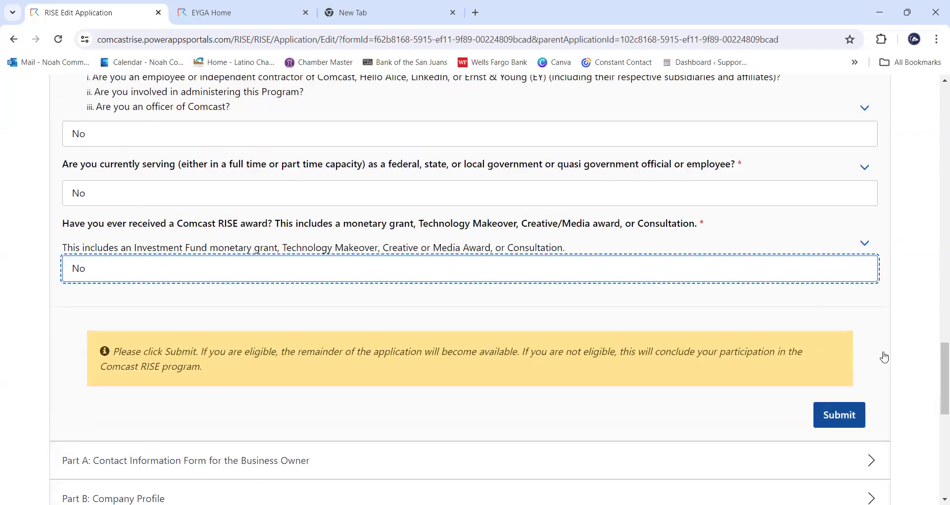
click(839, 415)
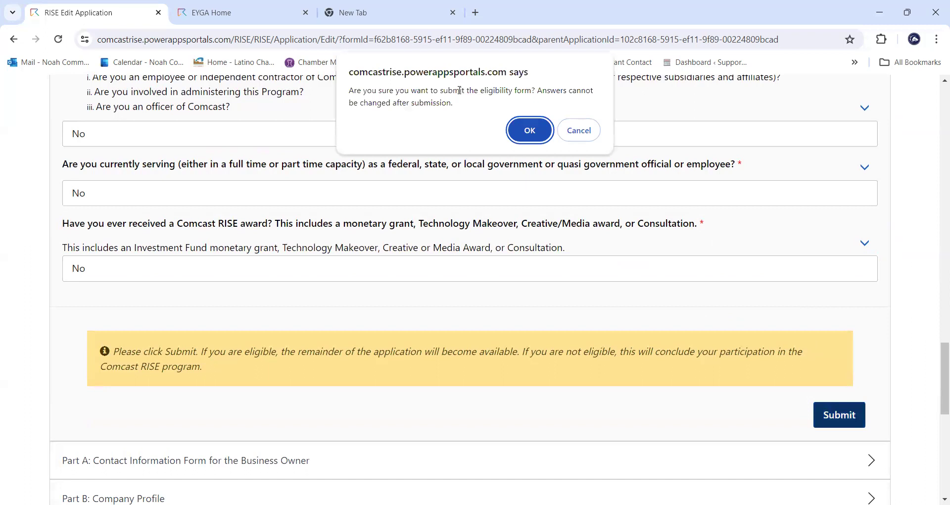
click(530, 130)
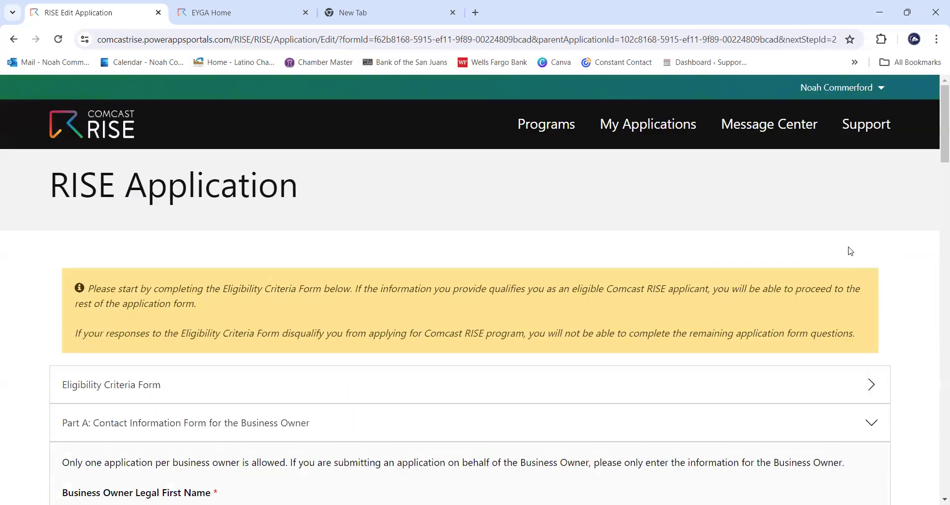
scroll(850, 250, down, 1)
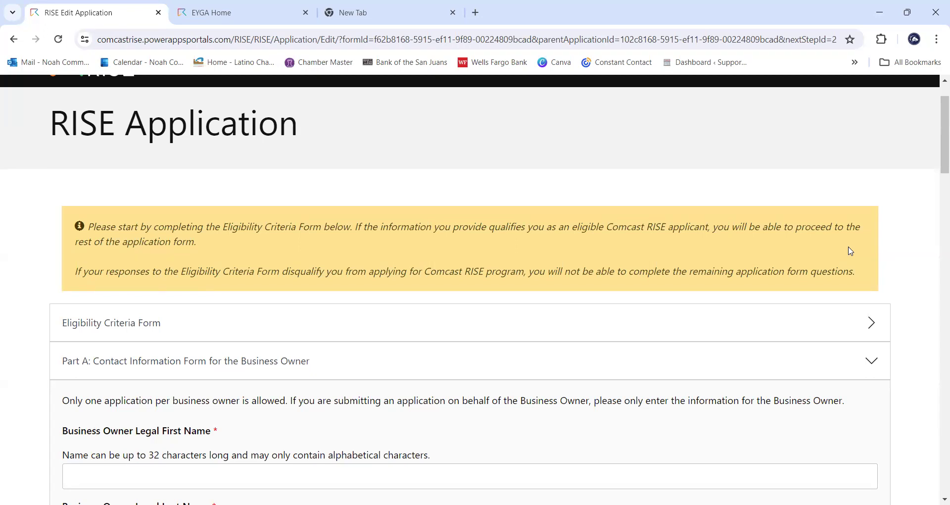
scroll(825, 239, down, 1)
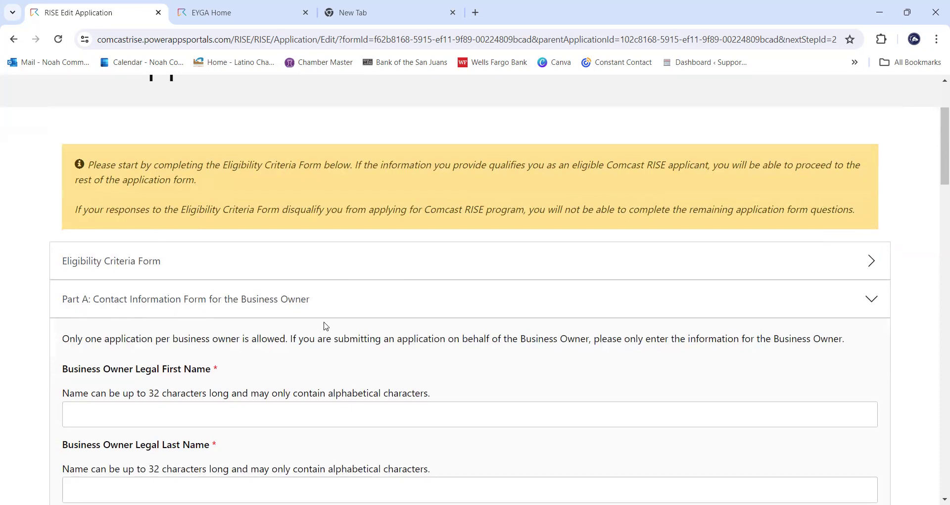
scroll(529, 329, down, 1)
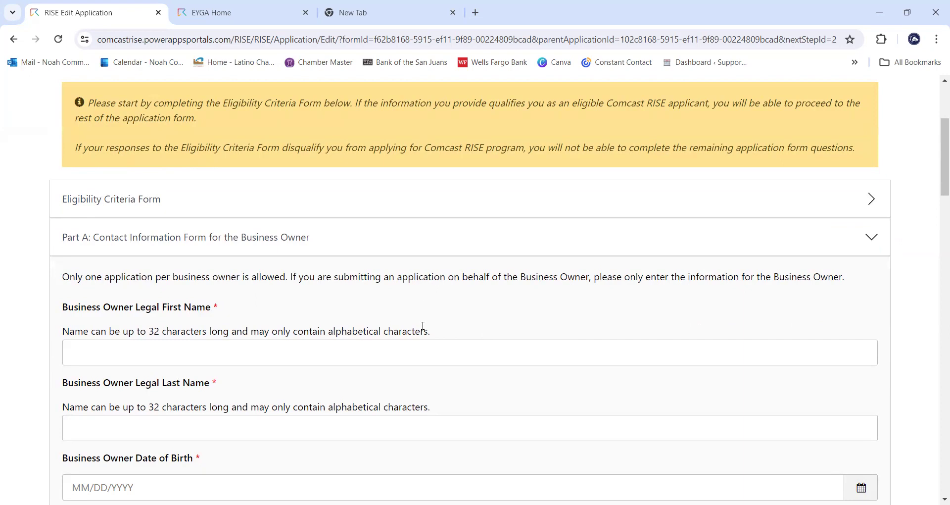
- Enter the owner's legal first name and last name
click(378, 349)
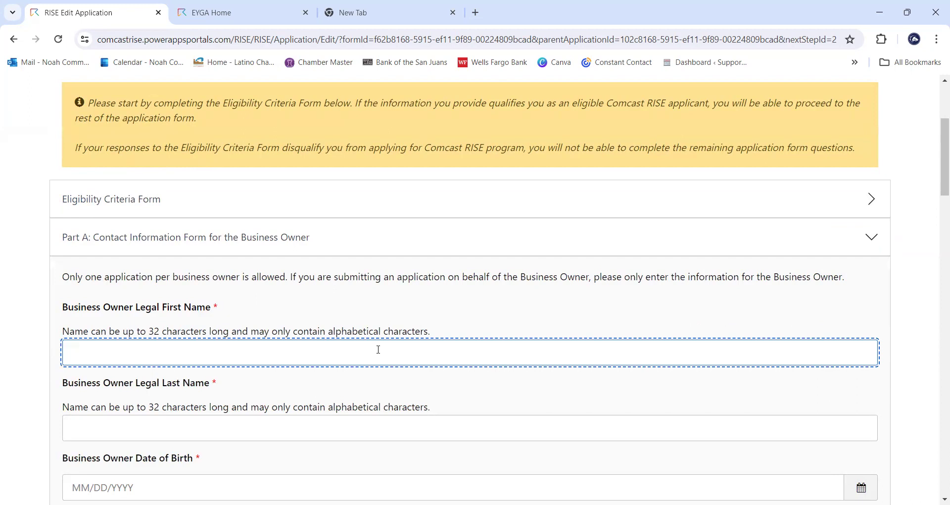
key(Tab)
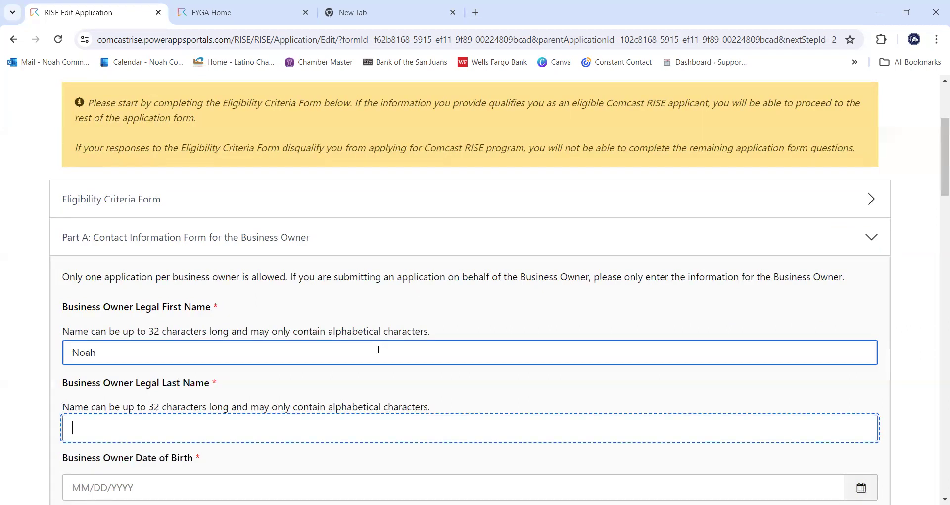
- Enter the owner's date of birth, correcting a mistyped character
scroll(378, 349, down, 1)
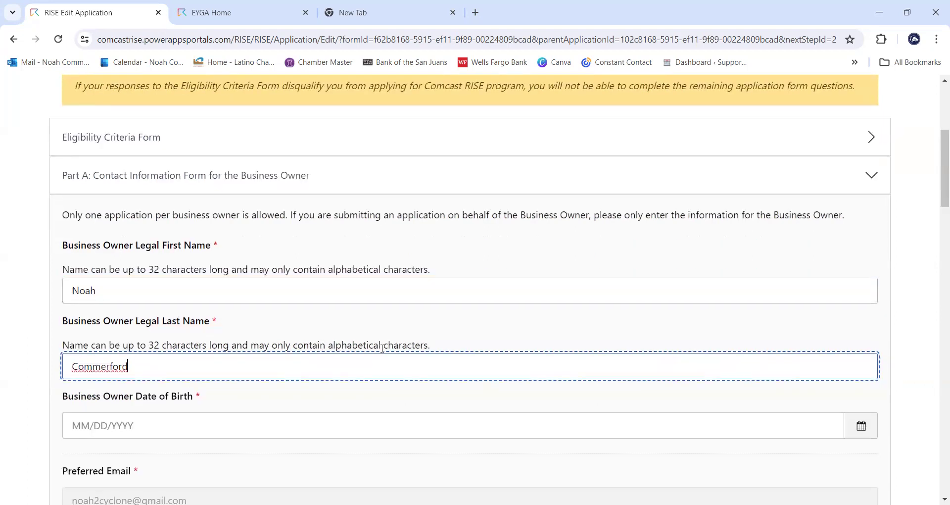
click(255, 420)
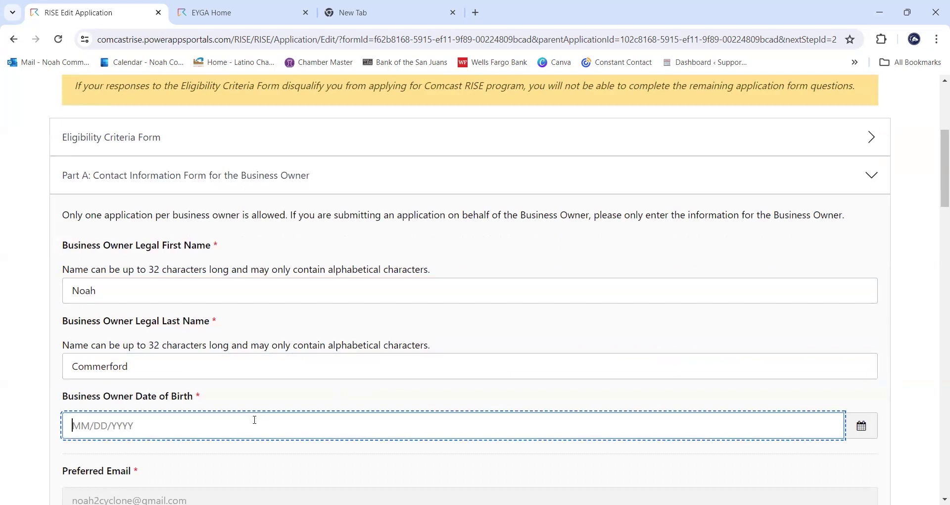
scroll(543, 277, down, 2)
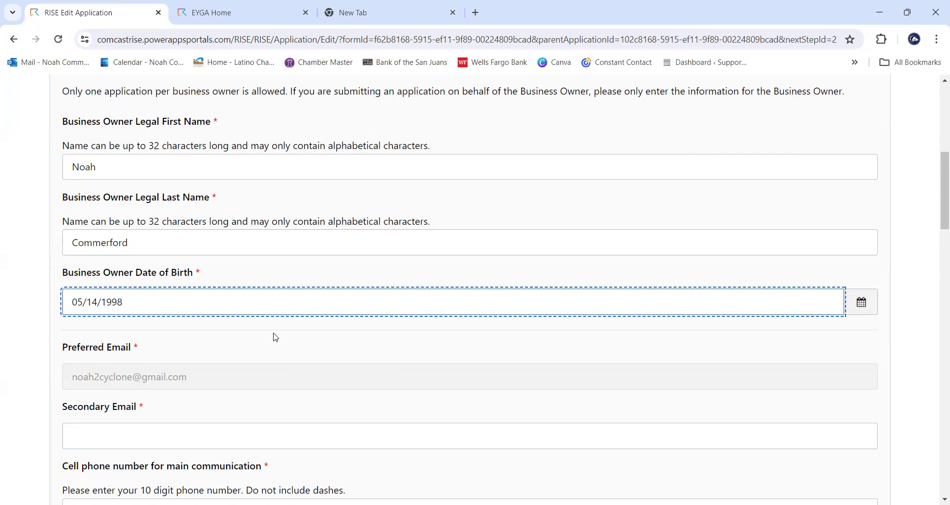
- Enter the owner's secondary Gmail address
scroll(276, 337, down, 3)
click(268, 303)
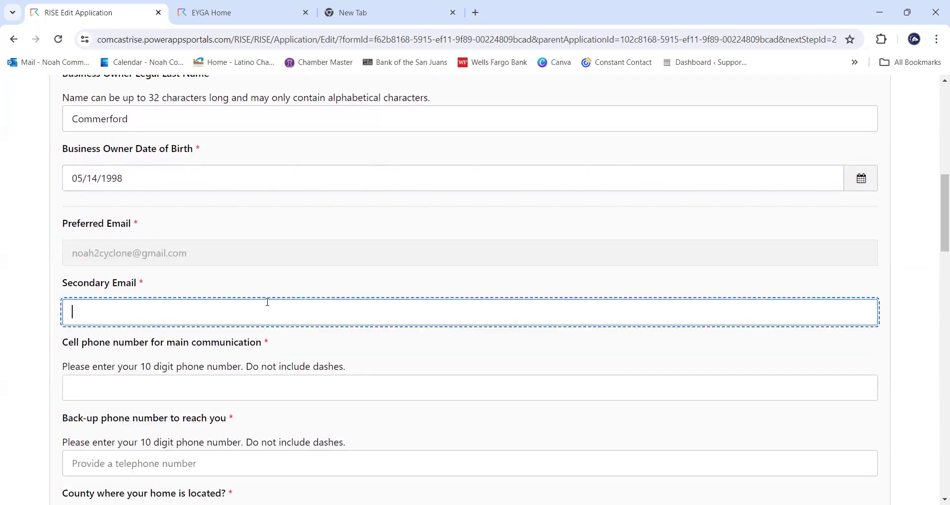
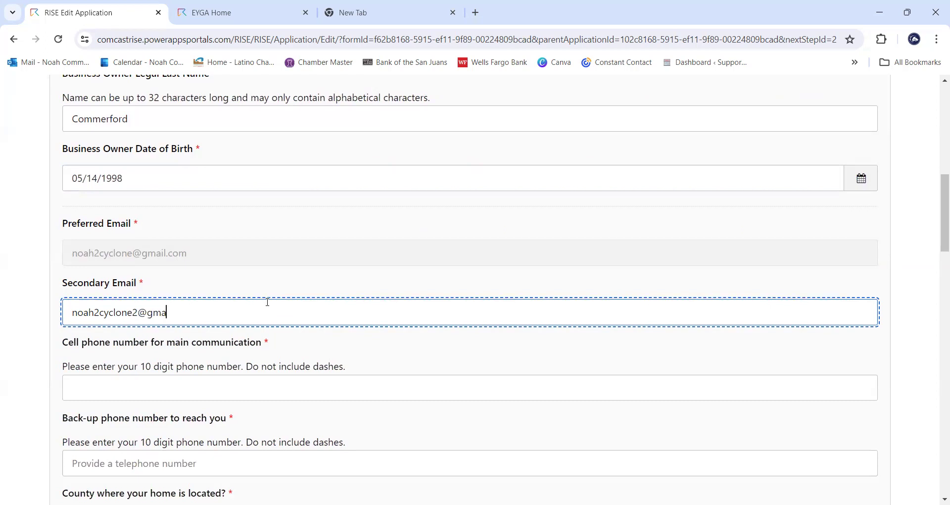
- Enter the owner's main cell phone number, fixing the mistyped digits
key(Tab)
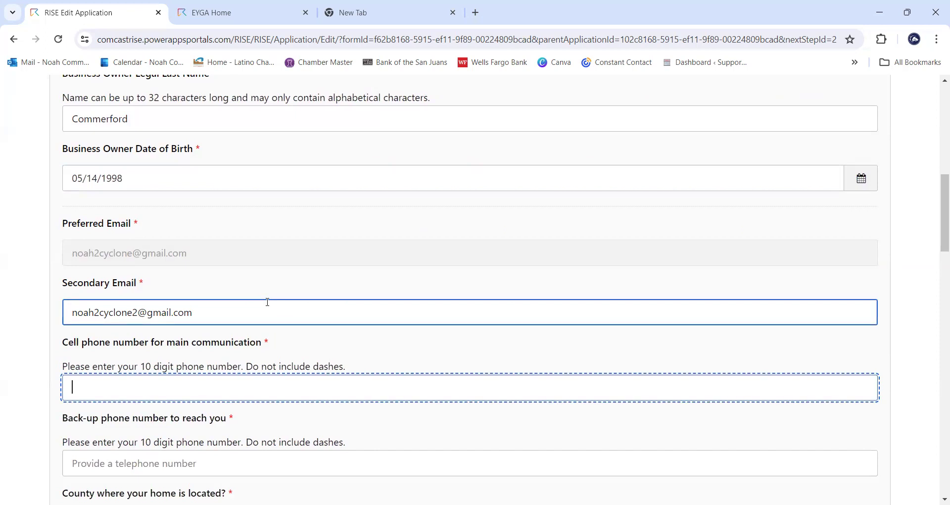
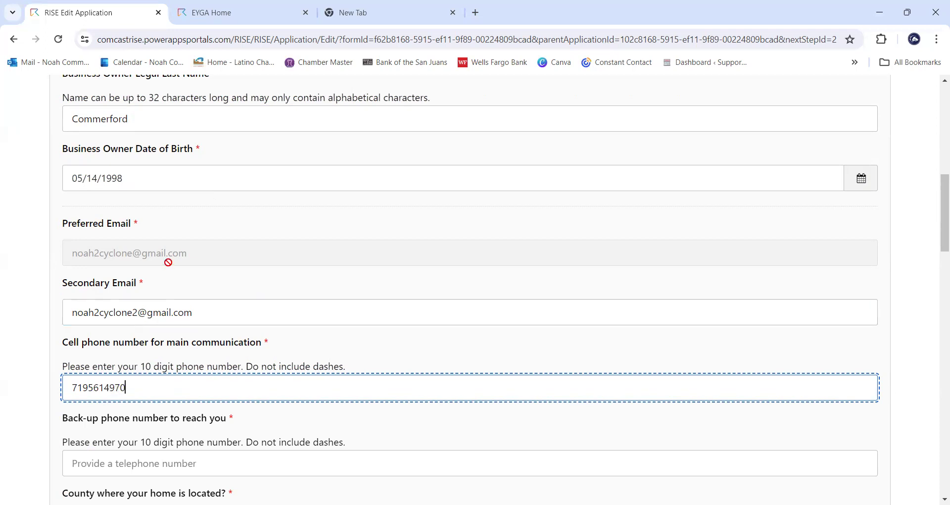
- Enter the owner's 10-digit back-up phone number without dashes
scroll(178, 263, down, 1)
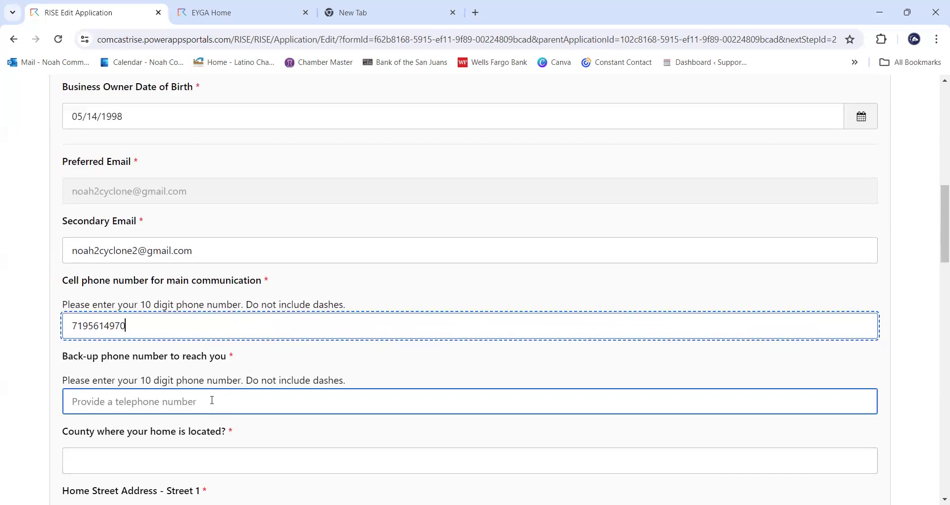
click(212, 400)
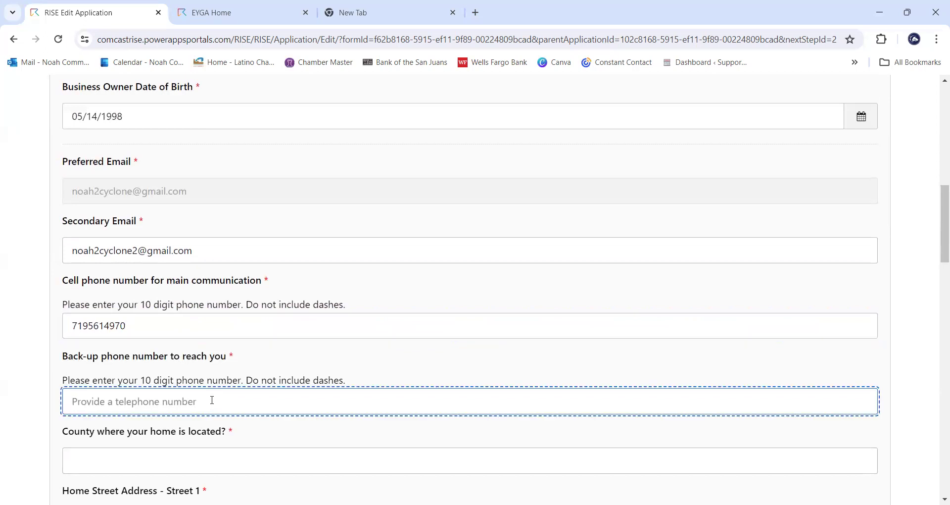
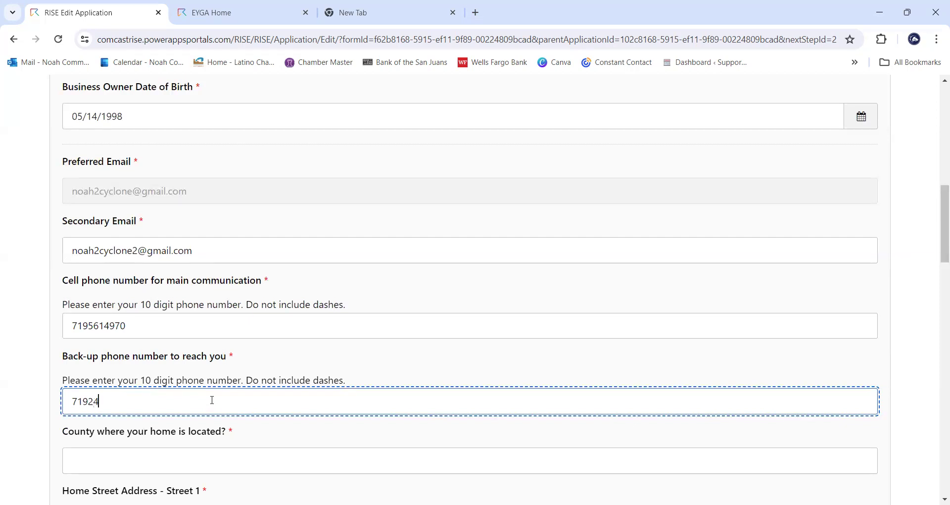
scroll(316, 342, down, 3)
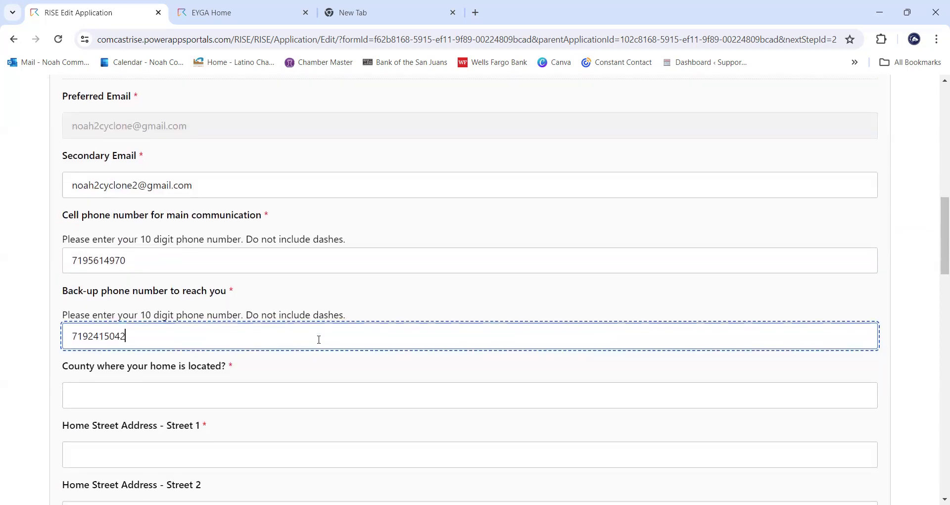
- Enter the owner's home county and street address
click(309, 331)
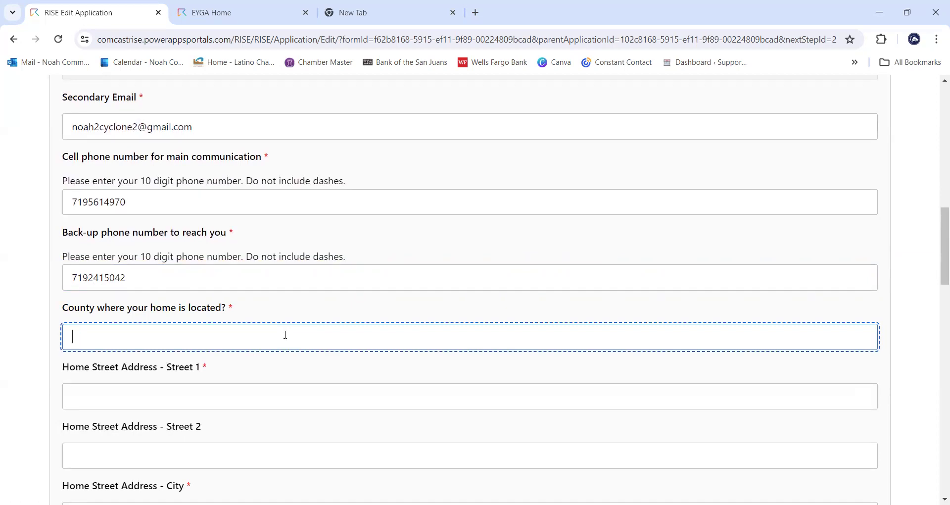
text(Pueblo)
key(Tab)
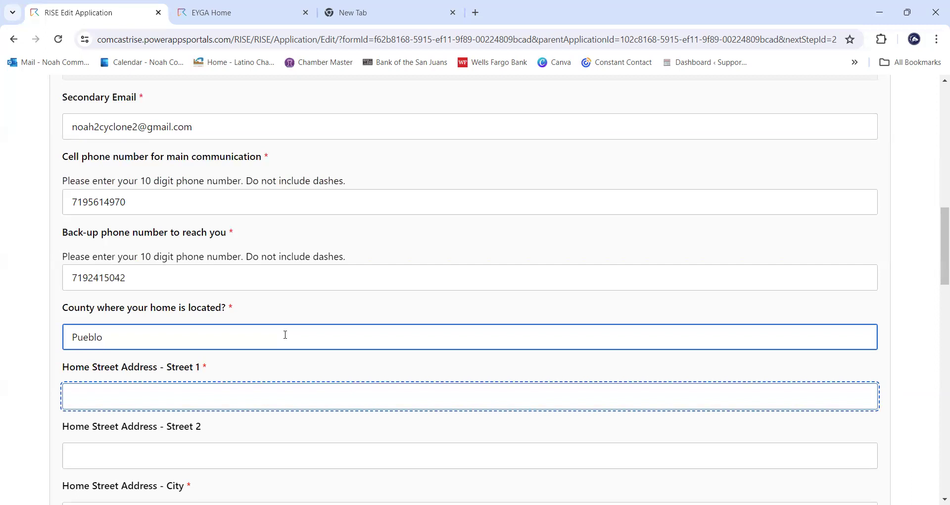
- Fill in the owner's home city, state and ZIP code
scroll(302, 297, down, 1)
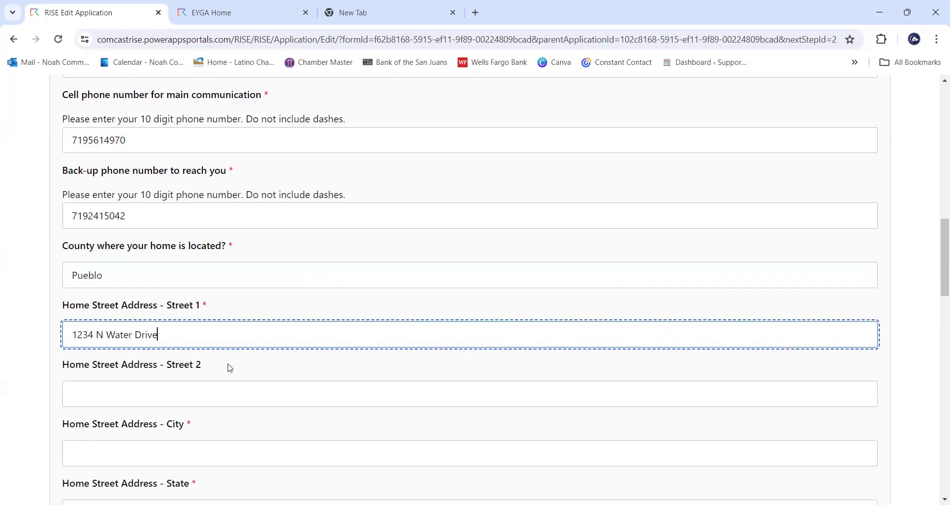
scroll(232, 371, down, 1)
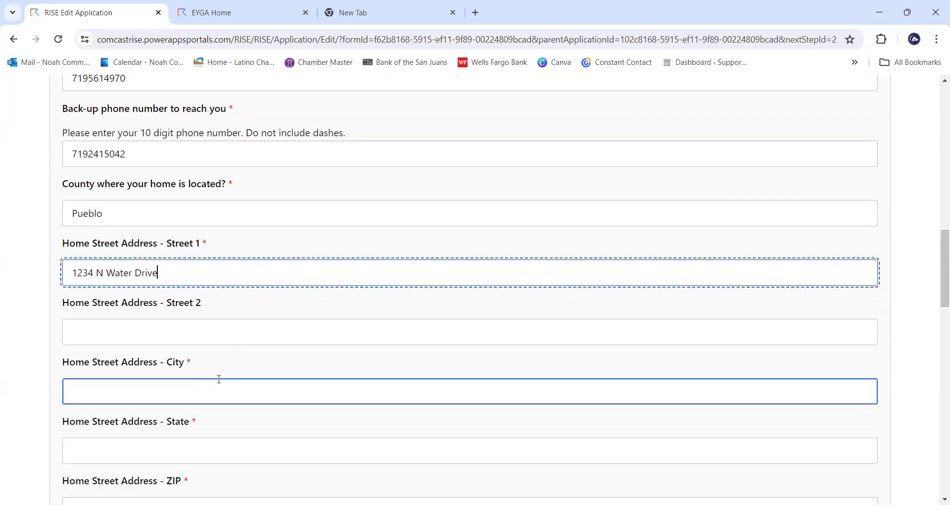
click(218, 390)
text(Pueblo)
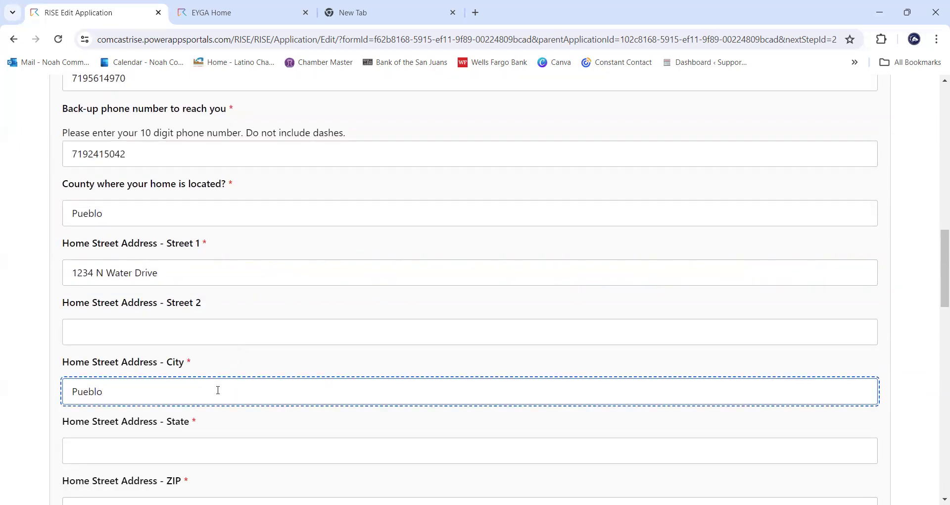
key(Tab)
text(Colorado)
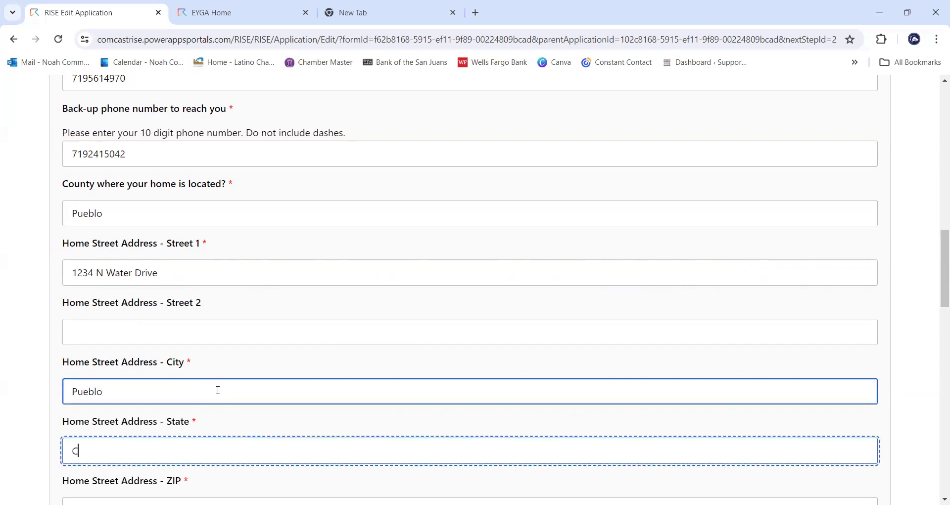
scroll(228, 371, down, 1)
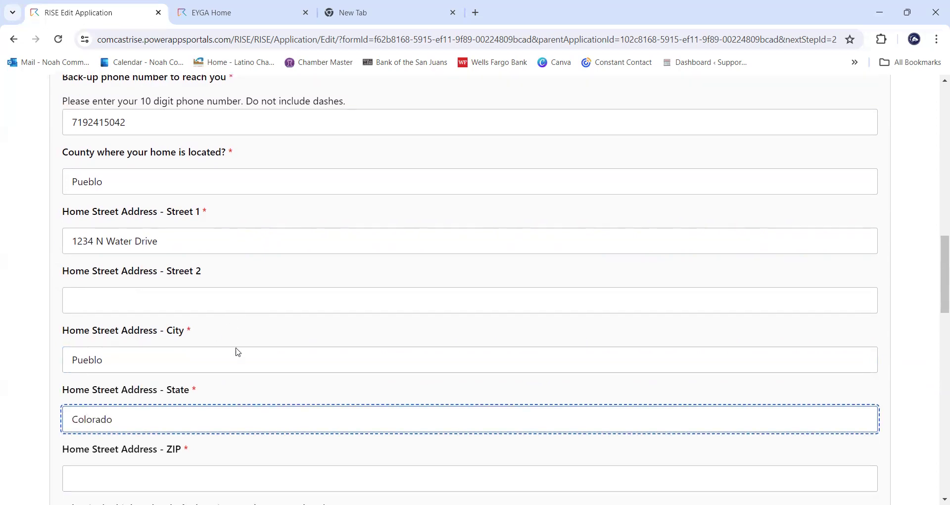
click(240, 448)
text(8)
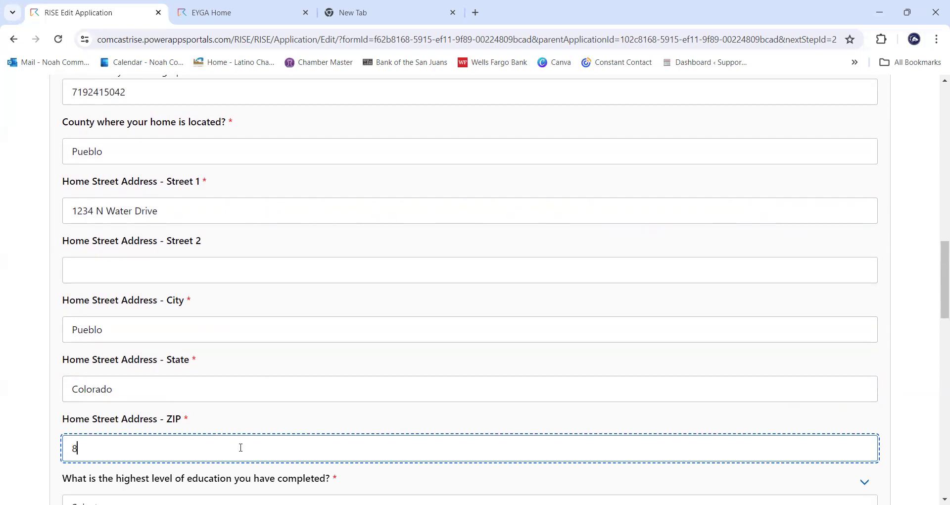
text(1008)
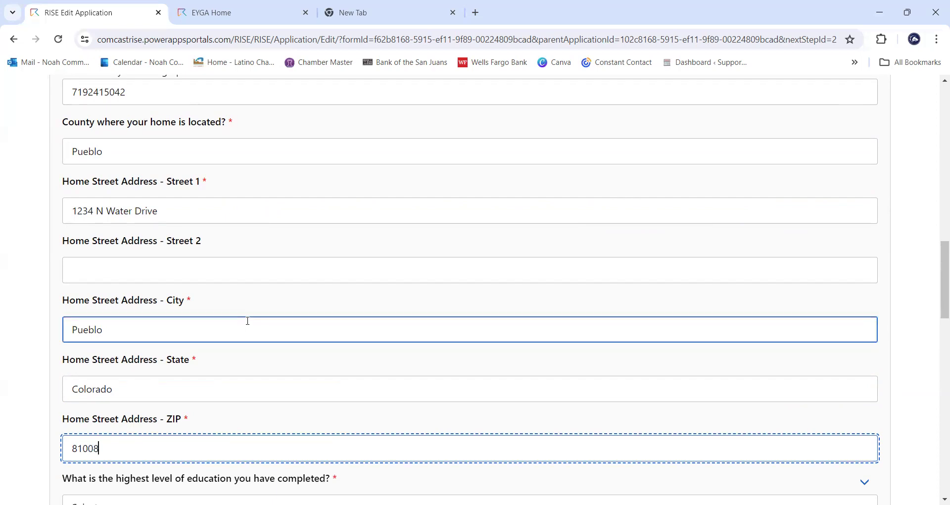
scroll(297, 333, down, 3)
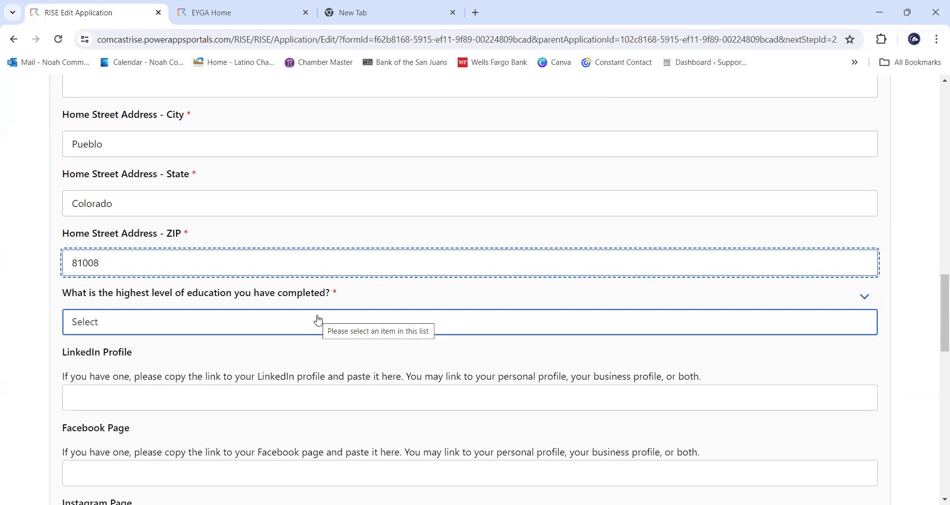
- Choose 'Graduate degree (Master's Degree or Ph.D.; law or medical school)' as highest education
click(321, 321)
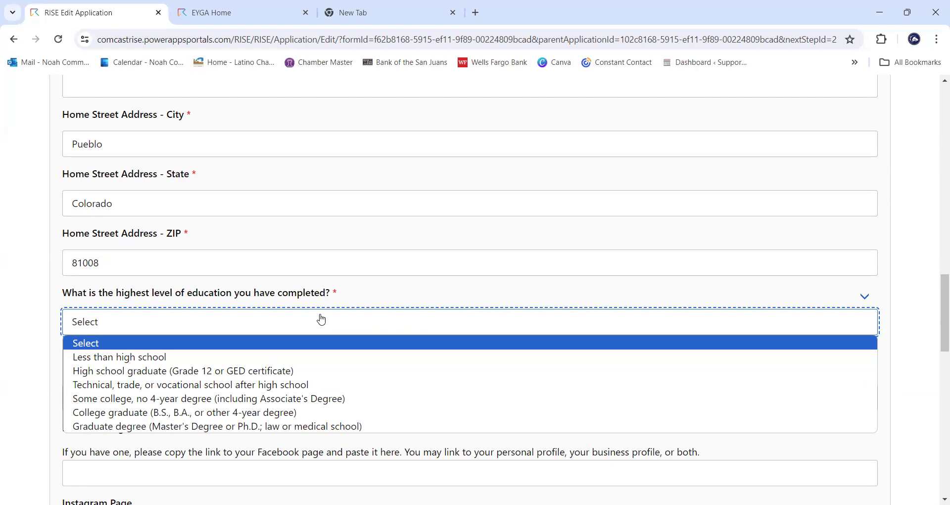
click(279, 427)
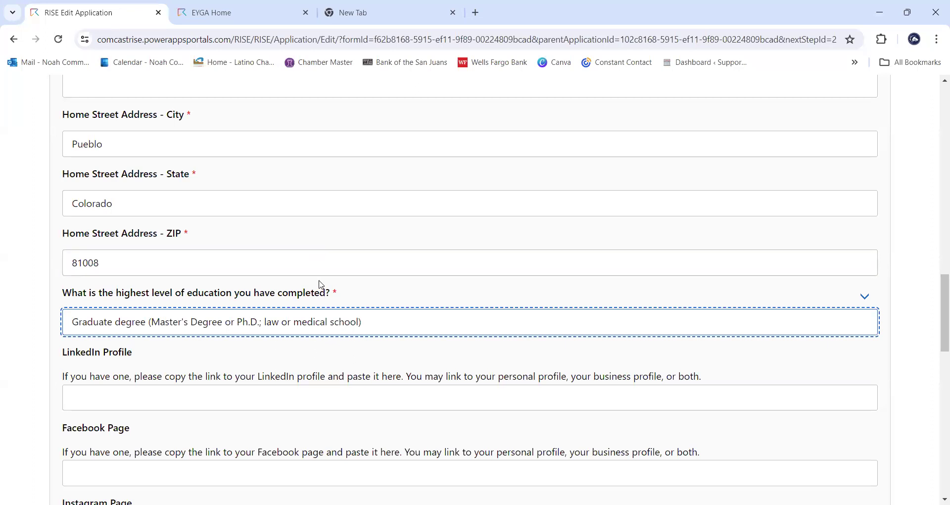
scroll(318, 286, down, 2)
click(242, 266)
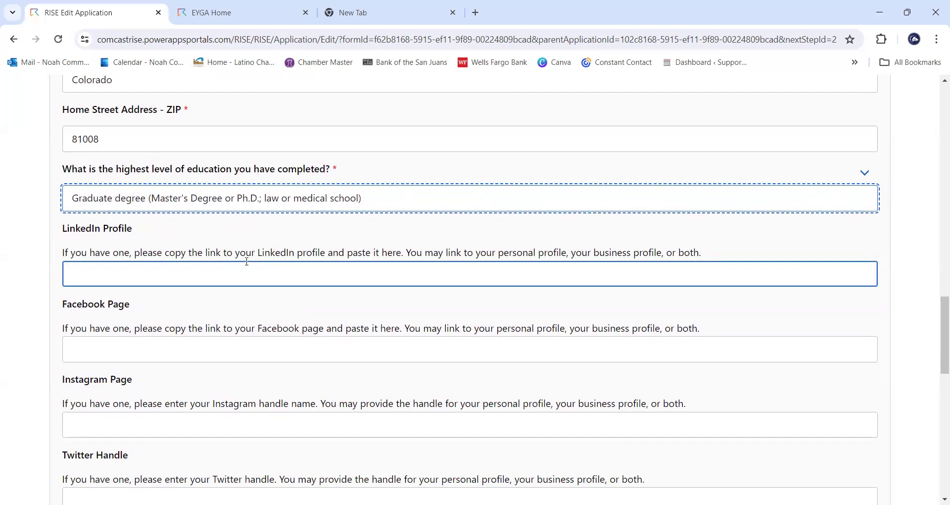
scroll(252, 264, down, 2)
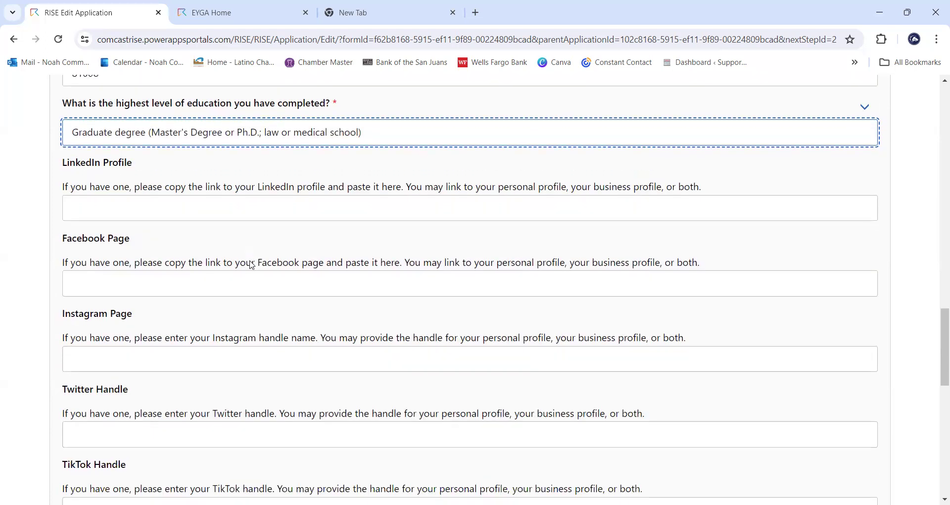
scroll(307, 440, down, 1)
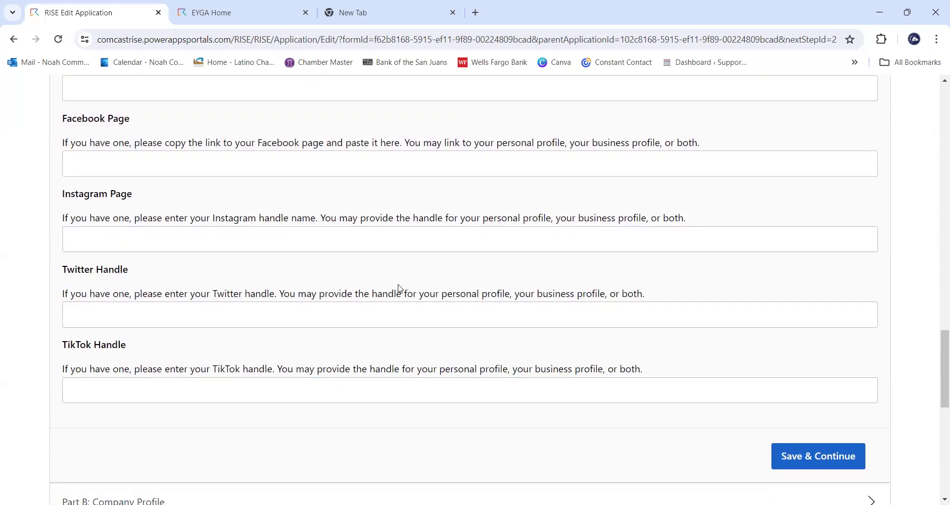
scroll(399, 262, up, 1)
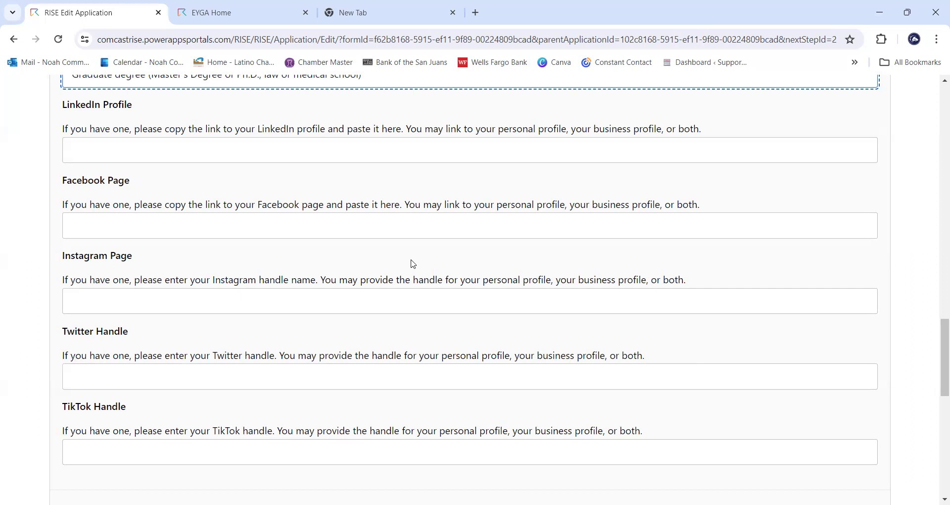
click(215, 299)
scroll(349, 305, down, 2)
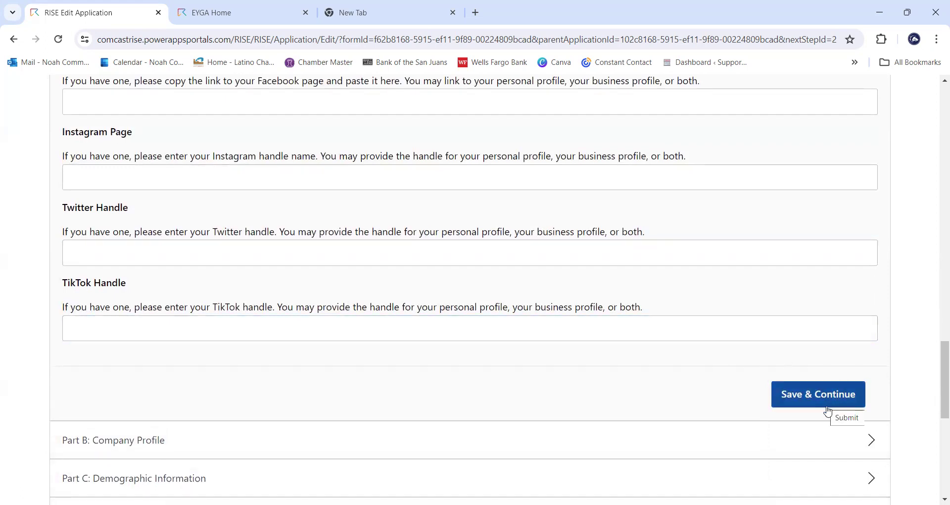
- Save Part A and enter the legal company name Pueblo's Pizza LLC in Part B
click(819, 393)
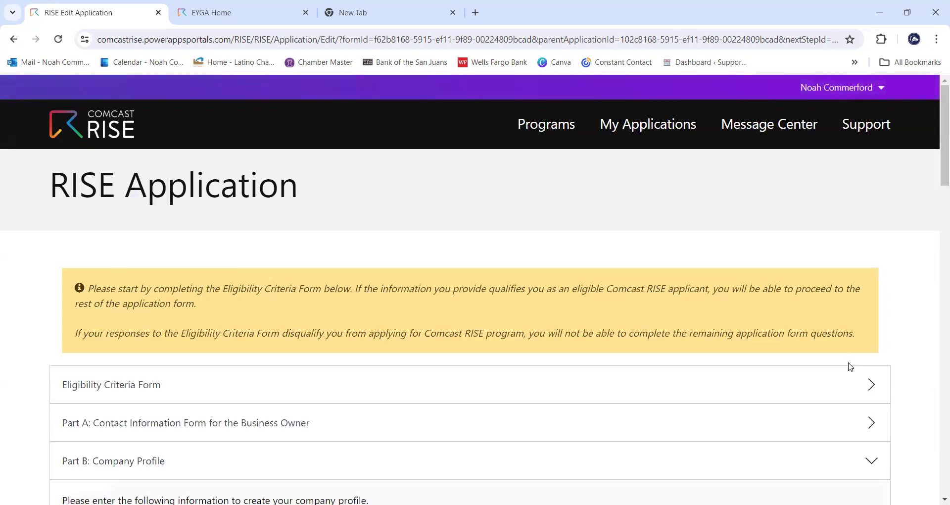
scroll(883, 347, down, 2)
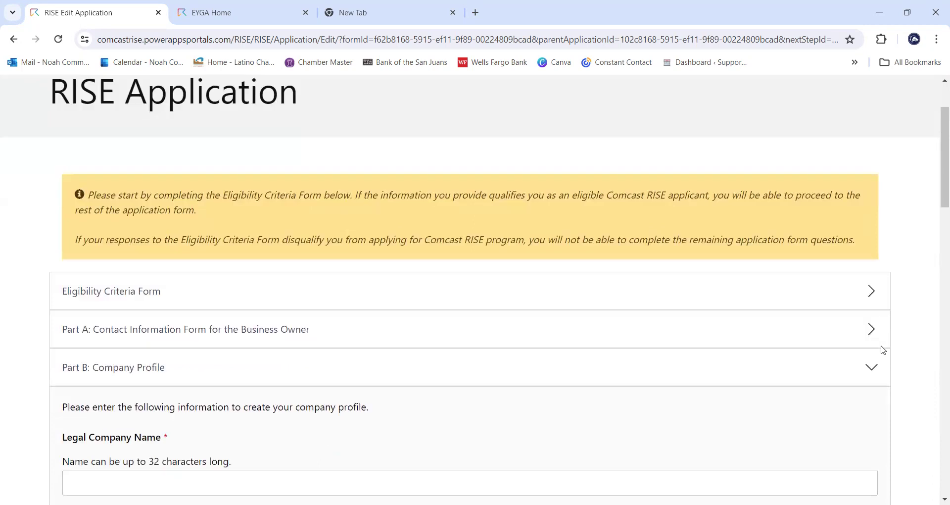
scroll(883, 350, down, 1)
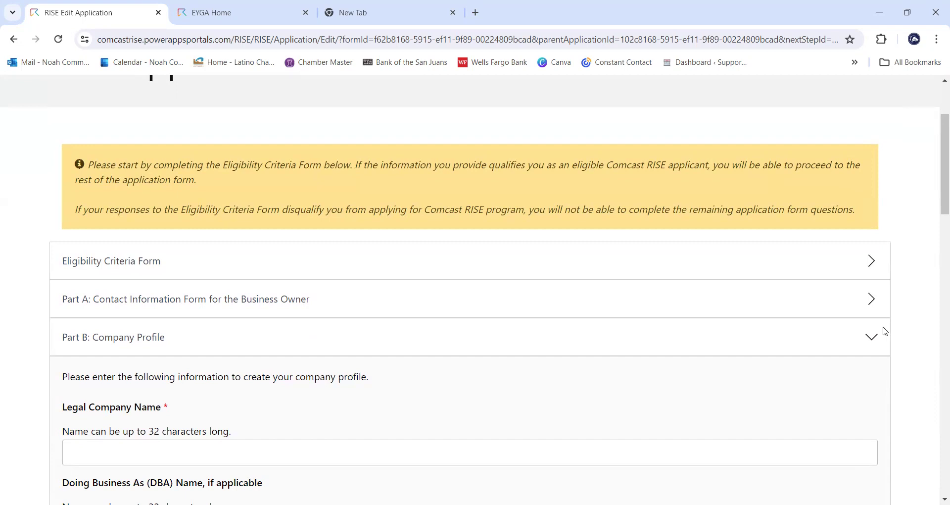
scroll(791, 332, down, 3)
click(767, 333)
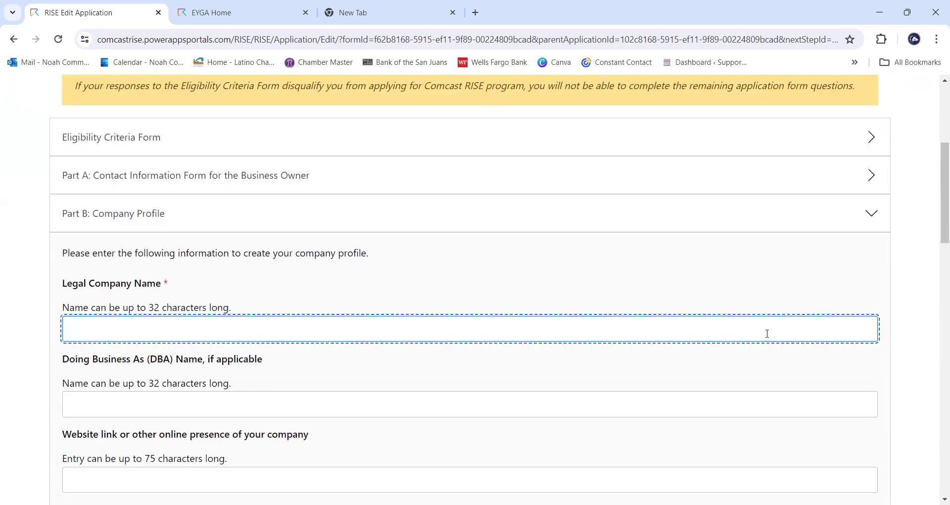
text(Pueblo's)
text(izza)
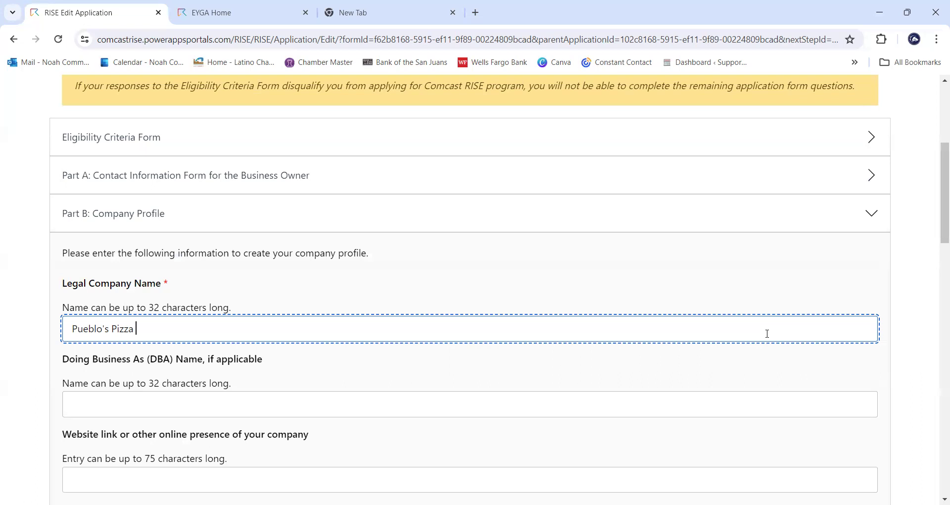
text(LLC)
- Enter the company website pueblospizzallc.com
scroll(712, 299, down, 1)
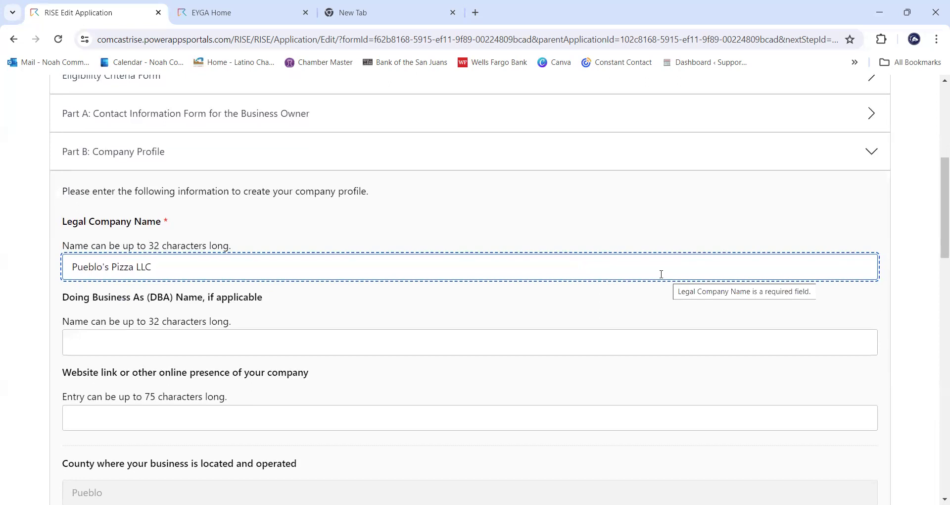
scroll(662, 274, down, 1)
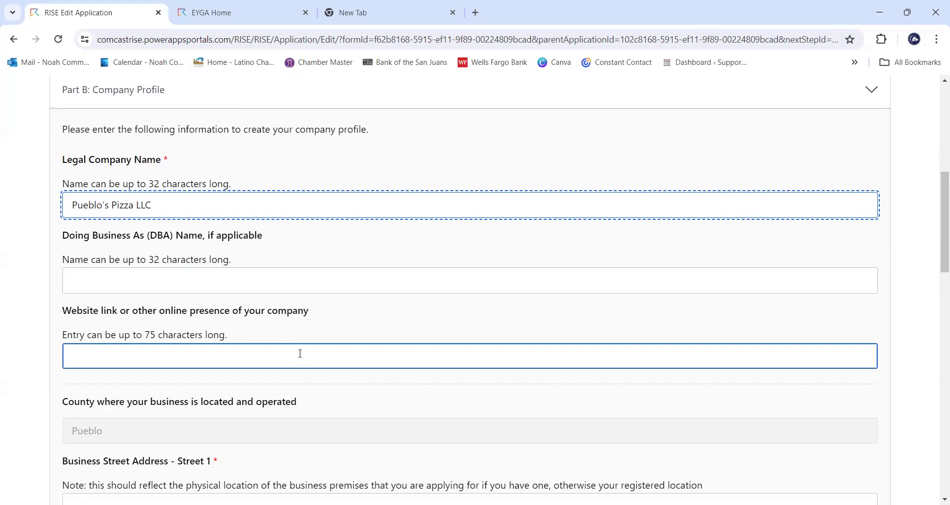
click(301, 353)
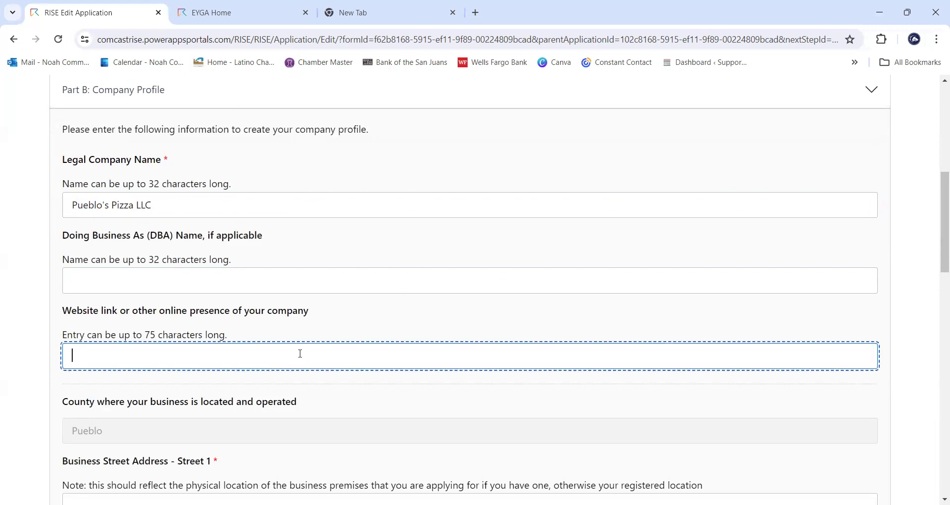
text(pueblospizzallc.com)
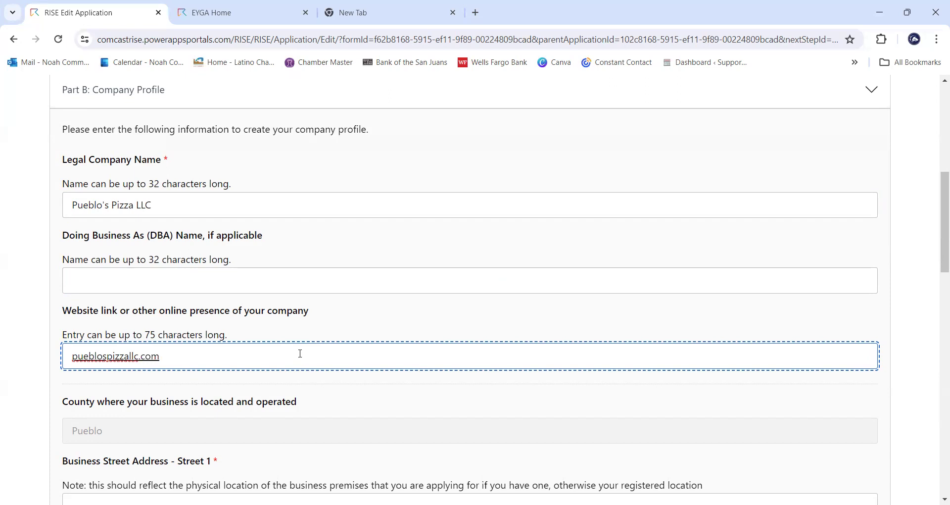
click(34, 378)
scroll(55, 361, down, 1)
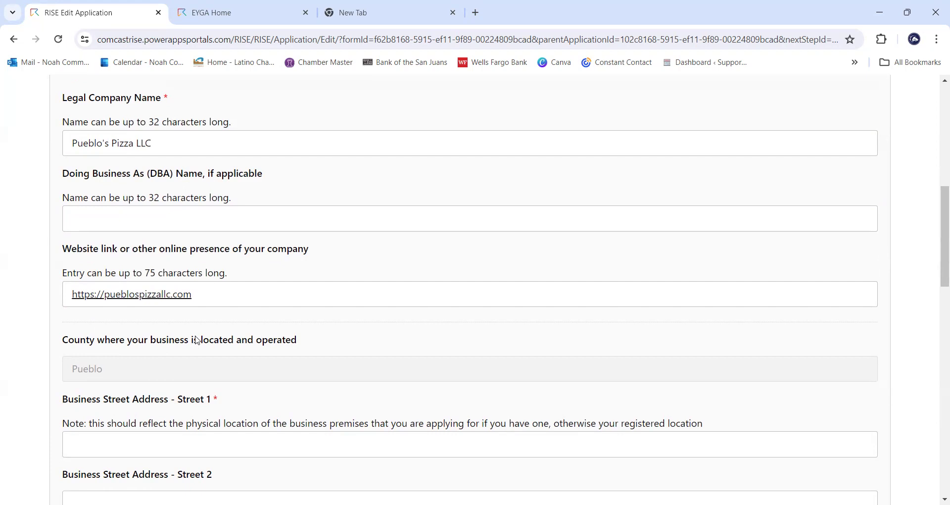
- Enter the business's first street address line
click(225, 304)
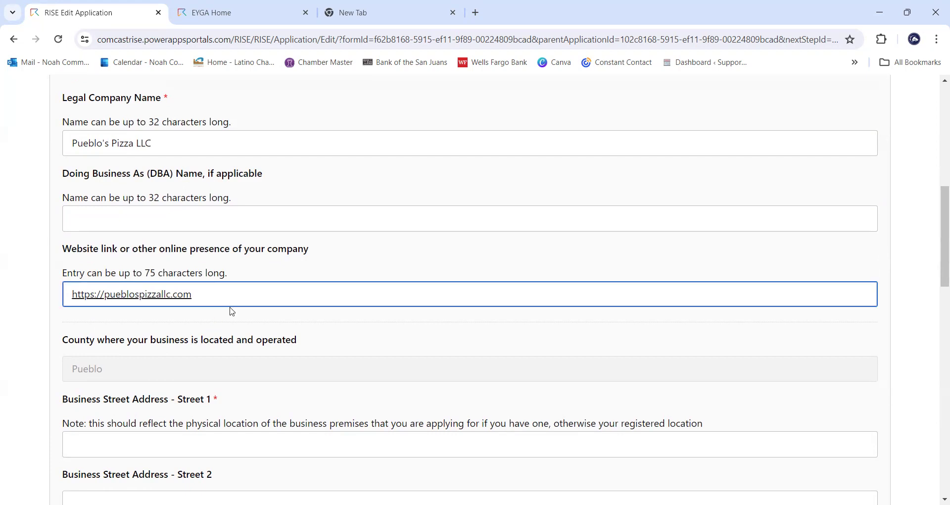
scroll(239, 317, down, 3)
click(239, 315)
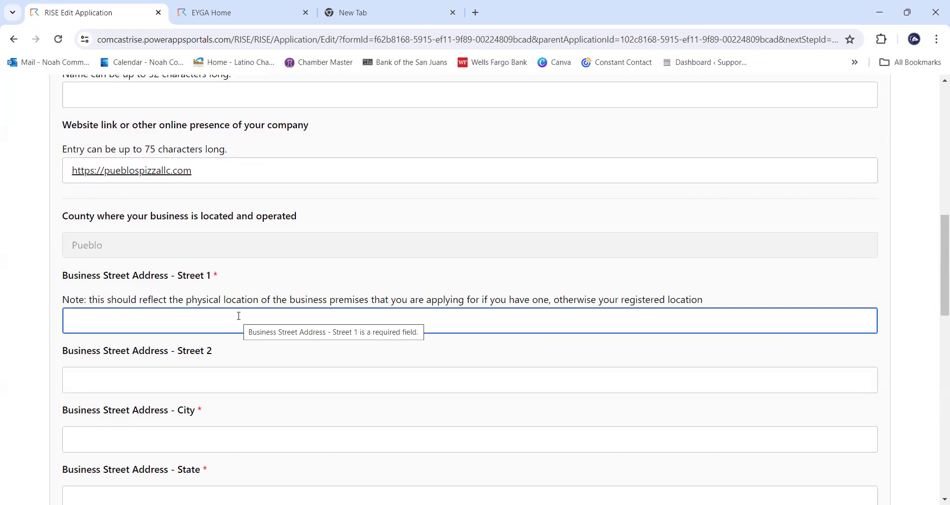
click(239, 316)
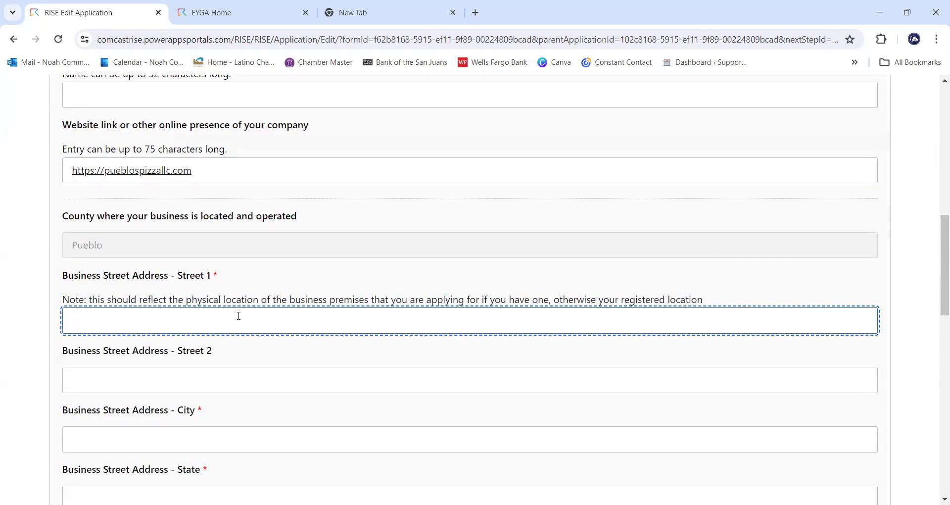
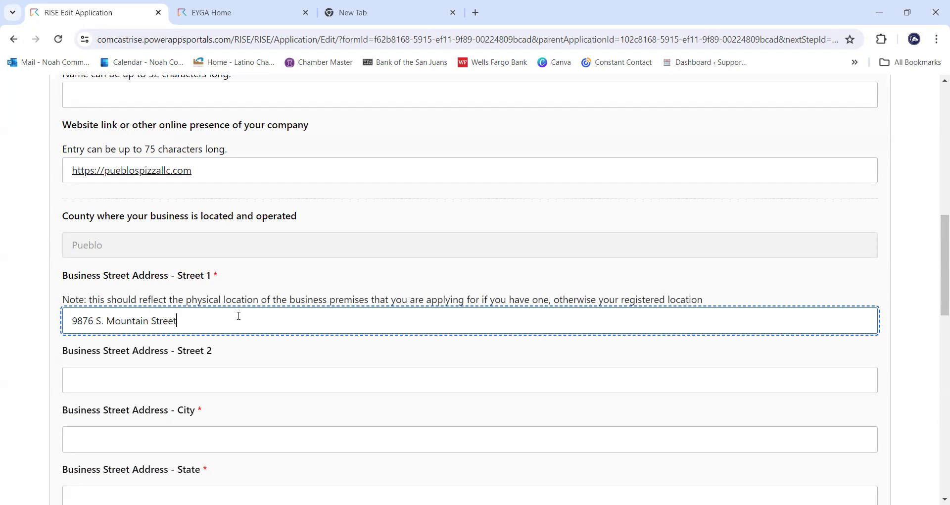
- Leave Street 2 blank and fill in the business city, state and ZIP code
key(Tab)
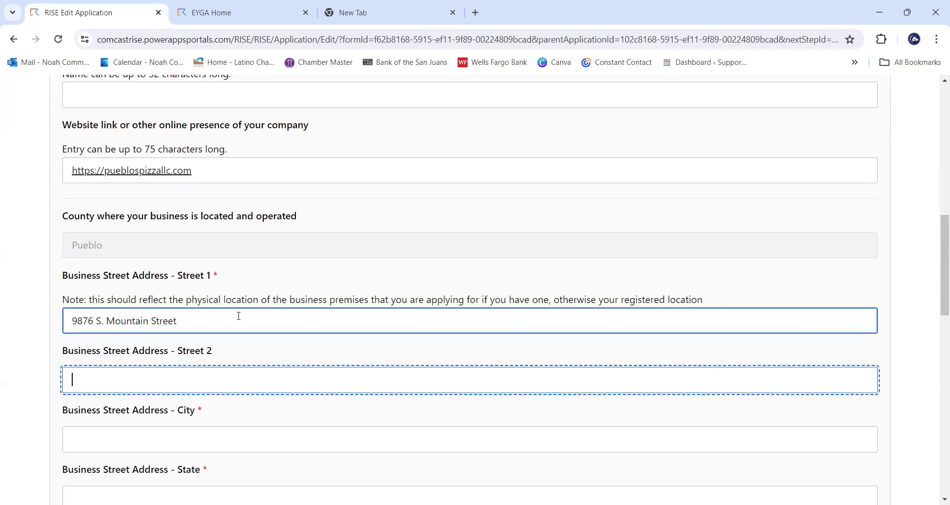
key(Tab)
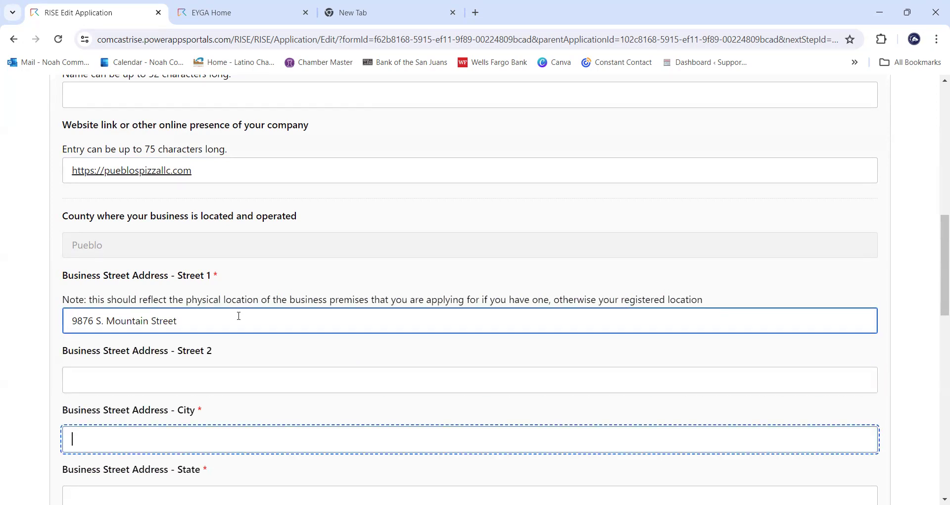
text(Pueblo)
key(Tab)
text(Colorado)
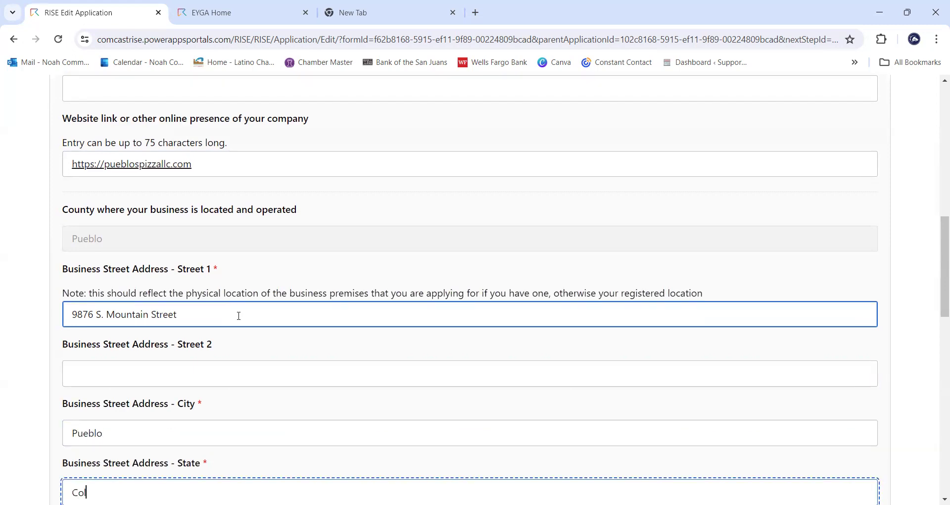
scroll(131, 236, down, 4)
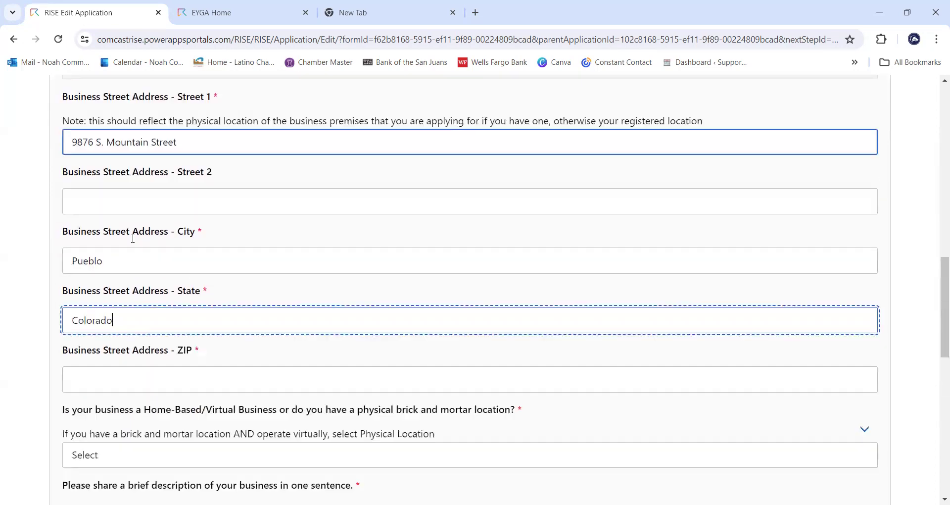
click(148, 356)
text(81003)
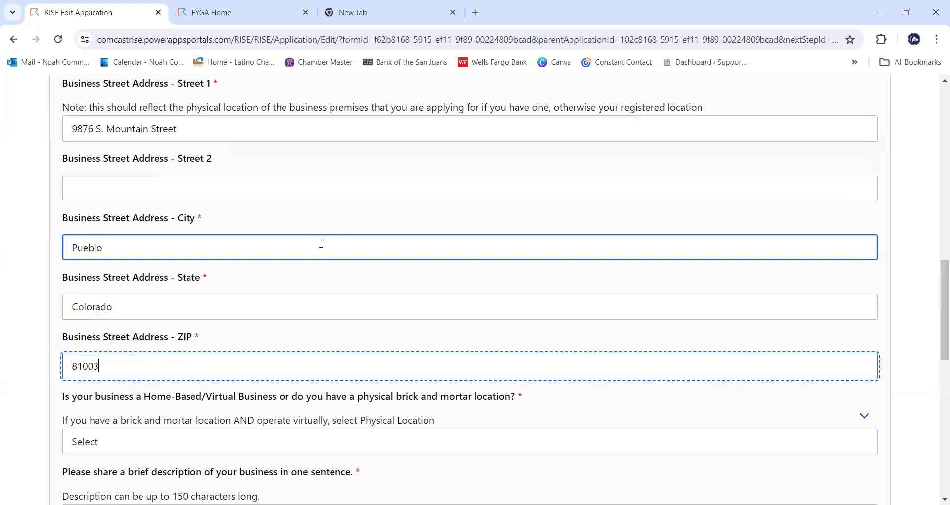
scroll(321, 244, down, 1)
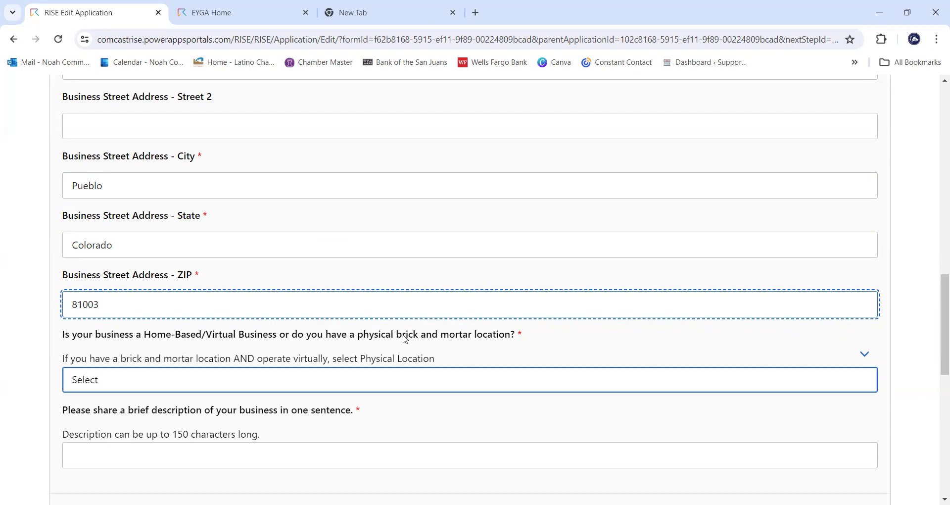
- Set the business location type to Physical Location (Commercial)
click(387, 309)
scroll(368, 297, up, 2)
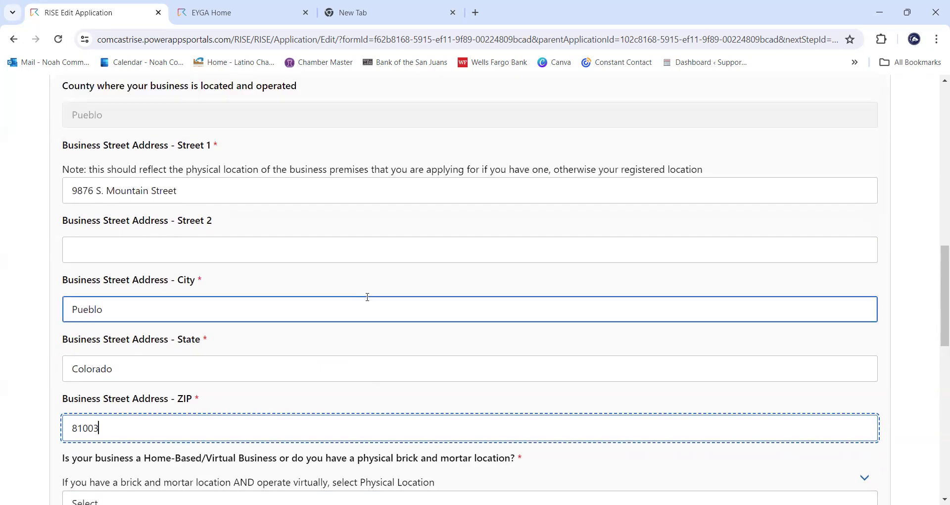
scroll(366, 299, down, 2)
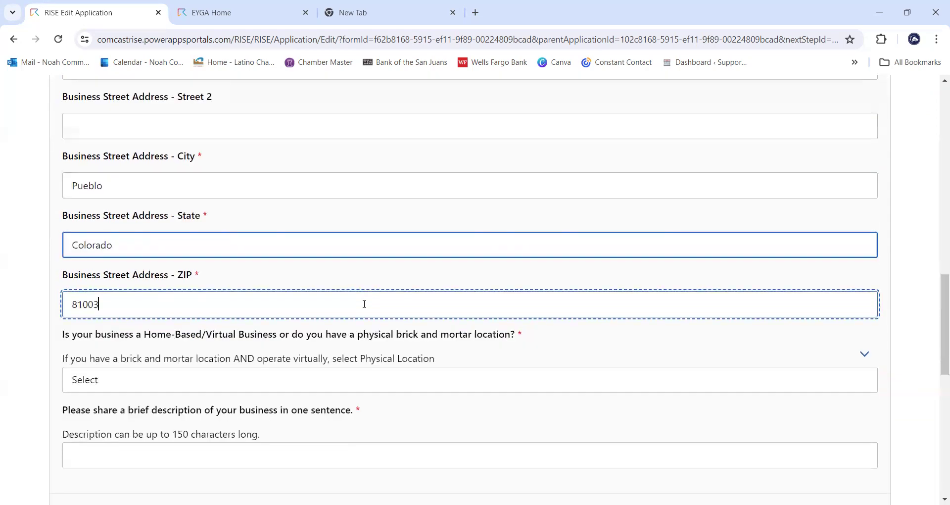
click(328, 388)
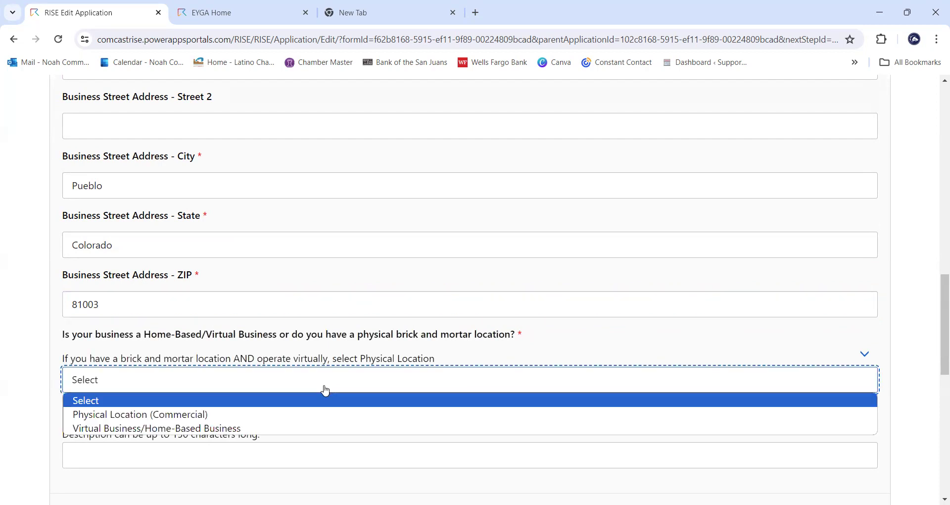
click(201, 413)
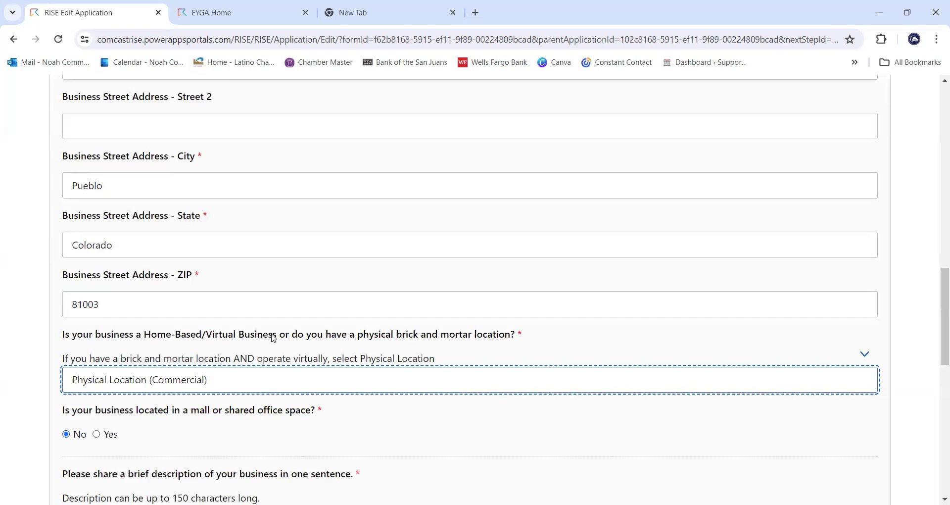
scroll(277, 330, down, 1)
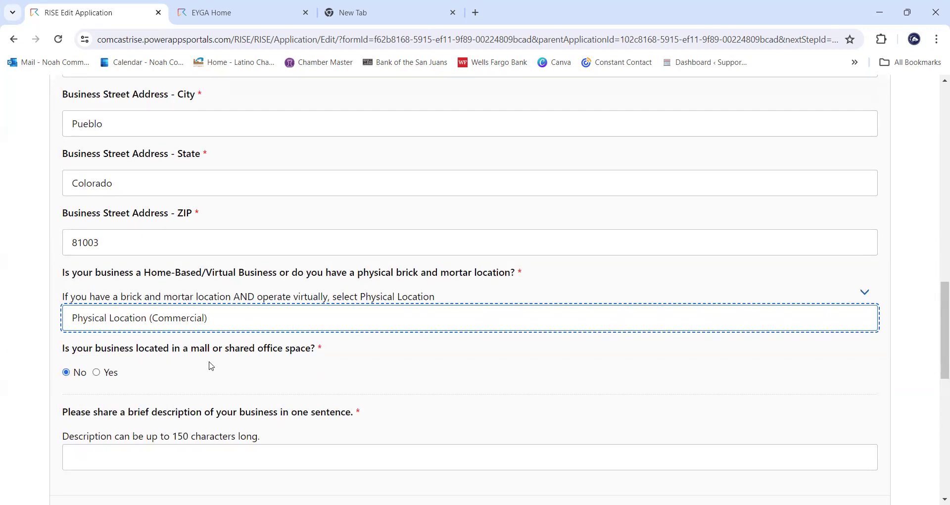
scroll(249, 346, down, 1)
click(252, 348)
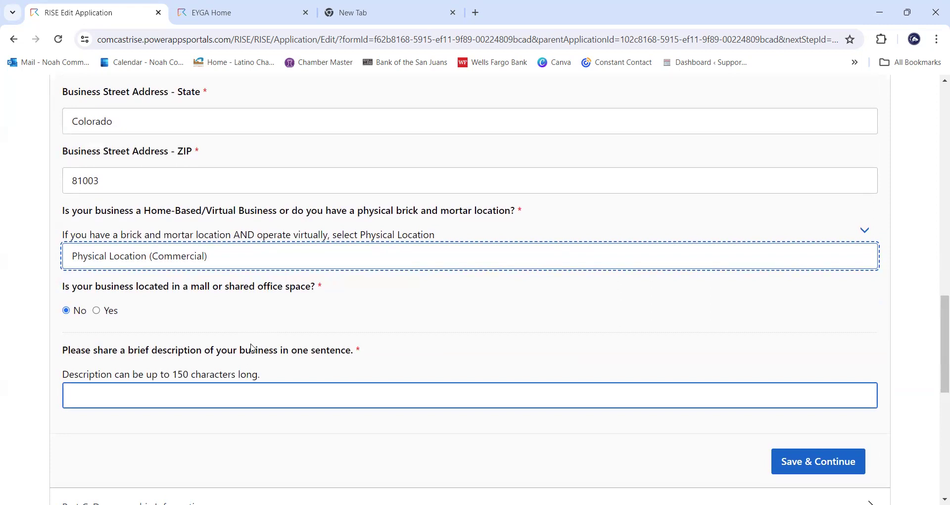
- Write the one-sentence Pueblo's Pizza LLC description, then review the Part B entries above
click(254, 386)
text(Pueblo's Pizza LLC is a locally owned pizza)
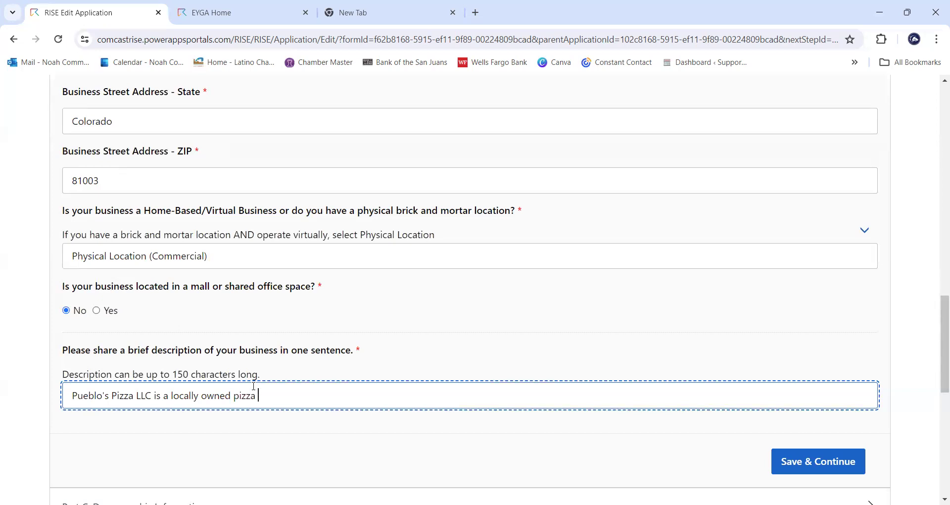
text( restaurant that offers a wide variety of products and beverages)
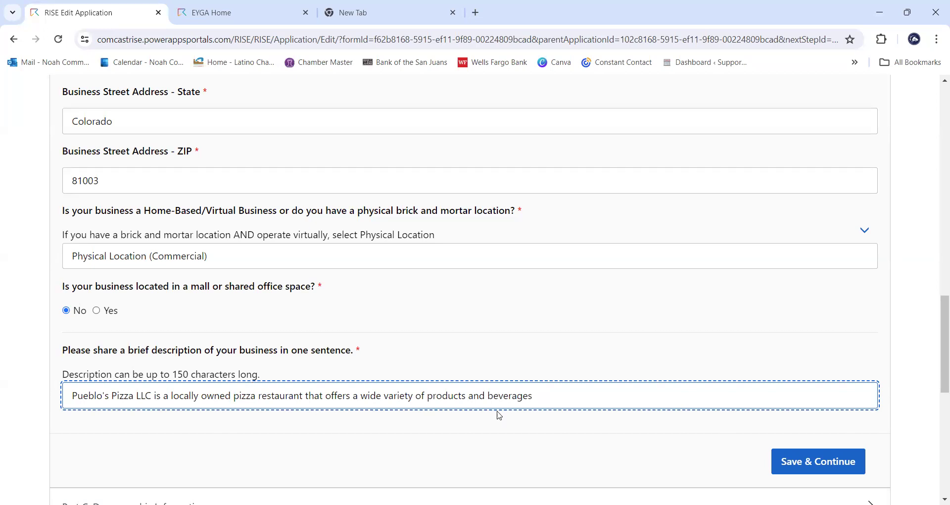
text(.)
scroll(595, 413, up, 1)
scroll(683, 357, down, 1)
scroll(502, 328, up, 3)
scroll(469, 296, up, 4)
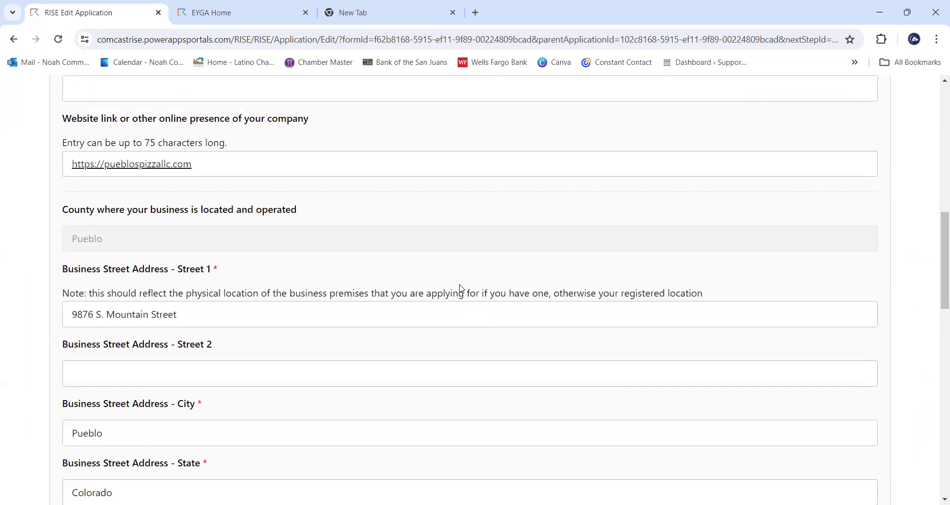
scroll(461, 288, up, 2)
click(461, 286)
scroll(460, 286, up, 4)
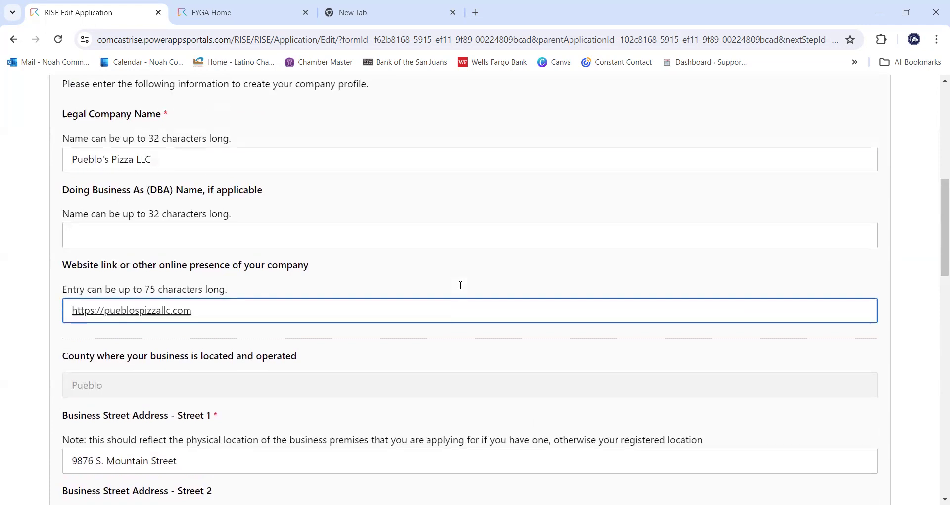
scroll(460, 286, down, 7)
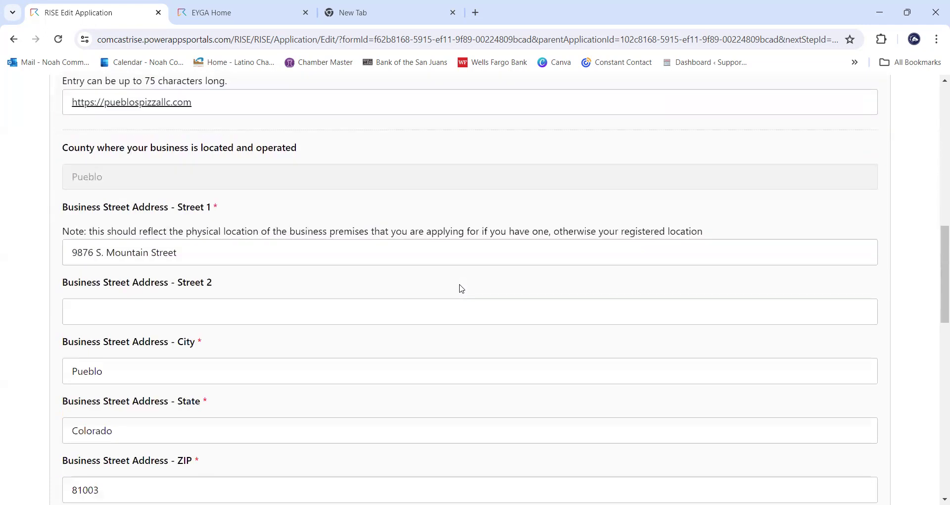
scroll(462, 289, down, 7)
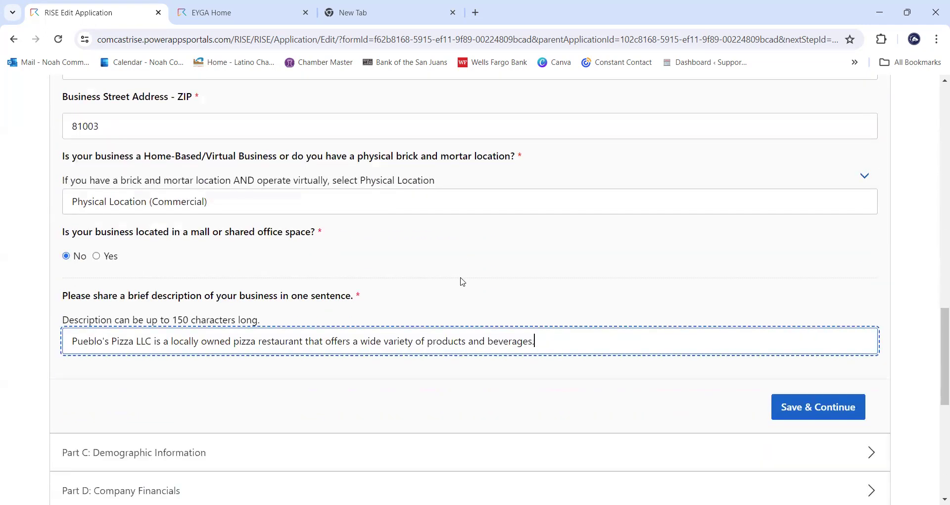
- Save Part B and scroll up to the expanded Part C Demographic Information section
click(805, 402)
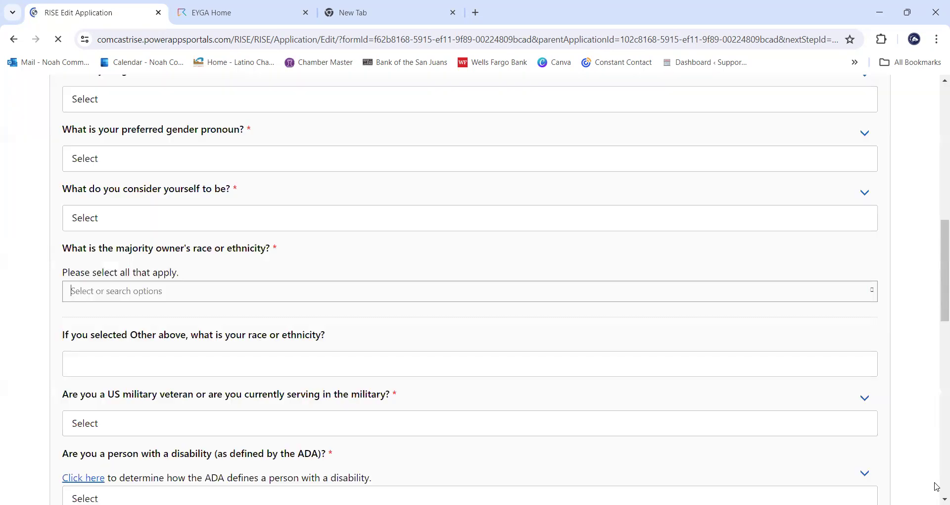
scroll(935, 479, up, 8)
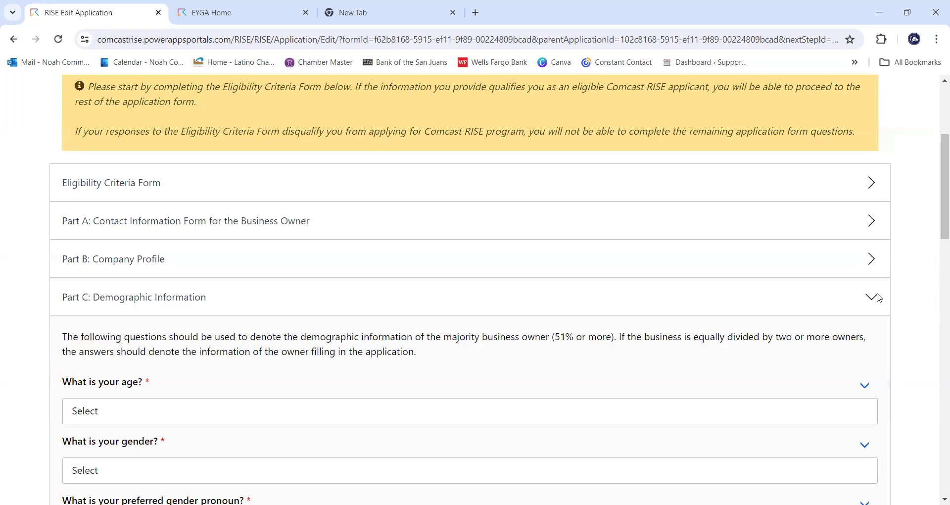
- Answer 25-34 for the owner's age and Male for gender
click(702, 403)
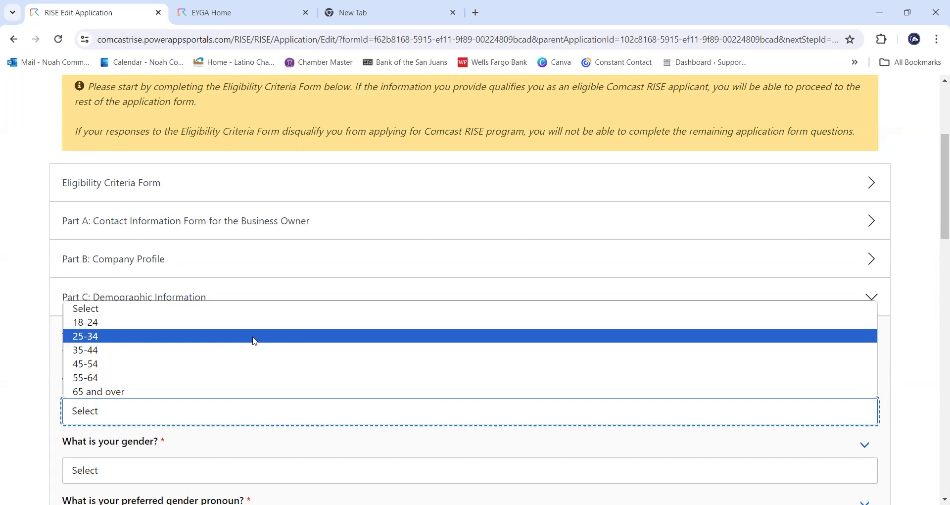
click(255, 340)
scroll(165, 393, down, 1)
click(165, 409)
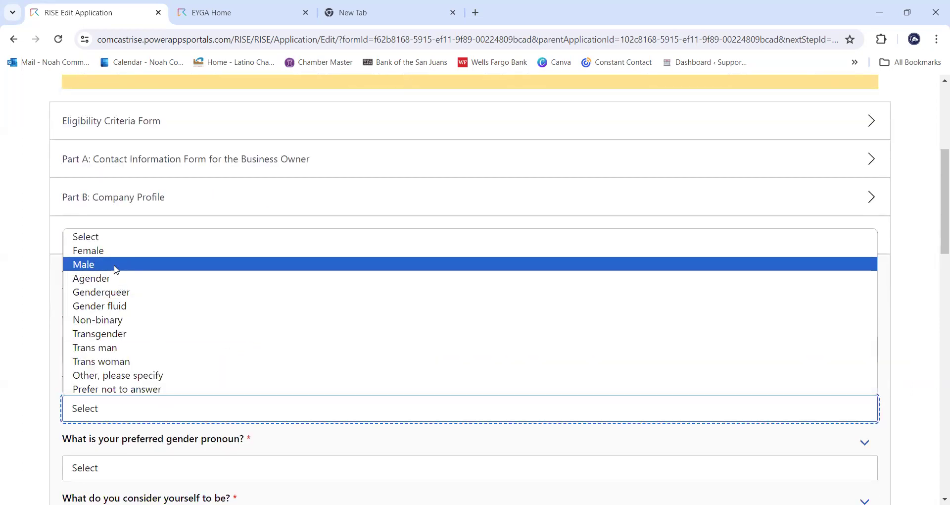
click(116, 270)
scroll(346, 292, down, 2)
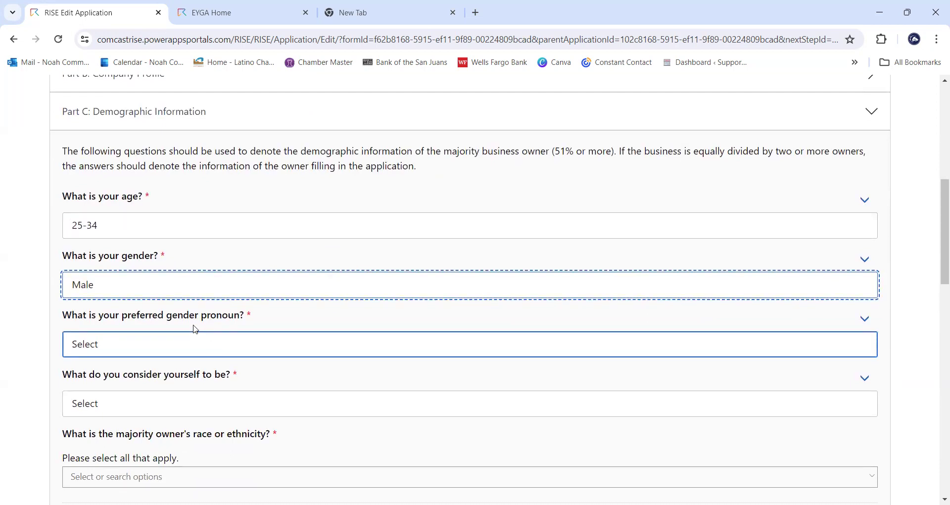
- Choose He / Him as the preferred pronoun and Heterosexual for sexual identity
click(196, 344)
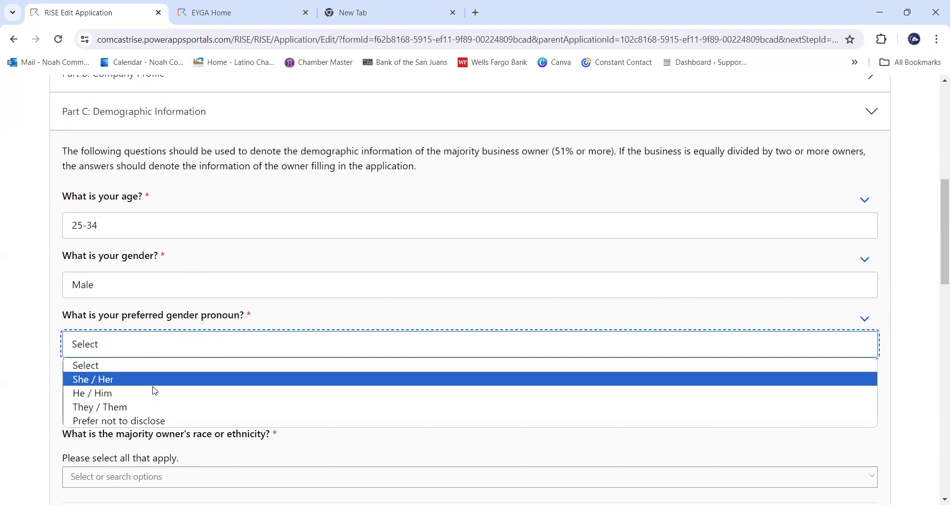
click(152, 393)
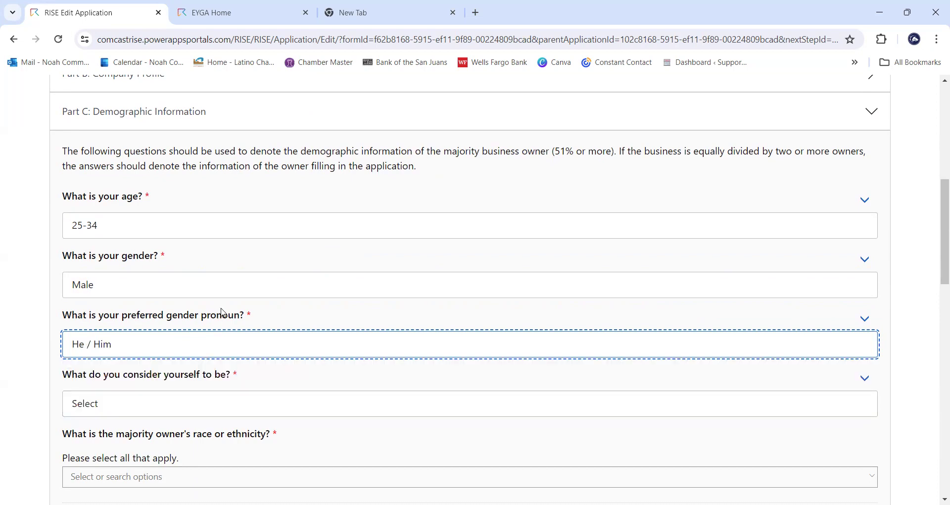
scroll(223, 315, down, 1)
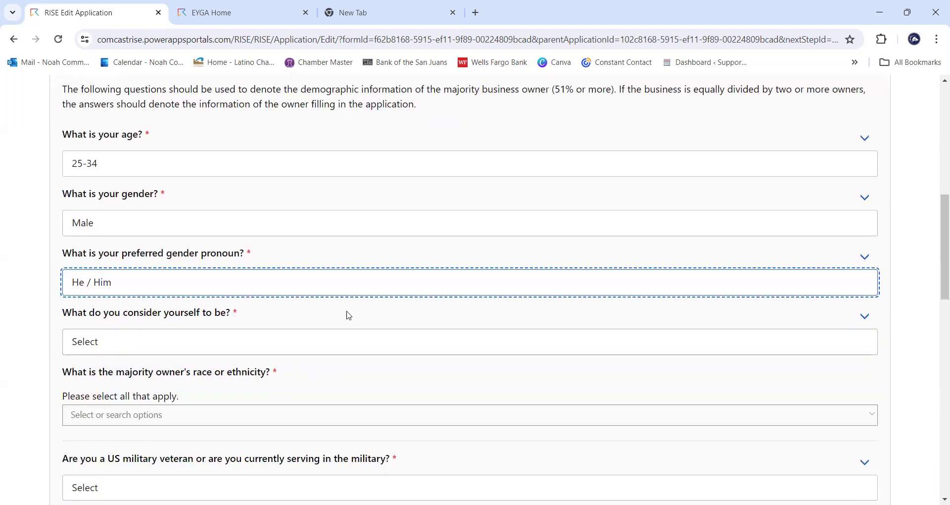
click(230, 339)
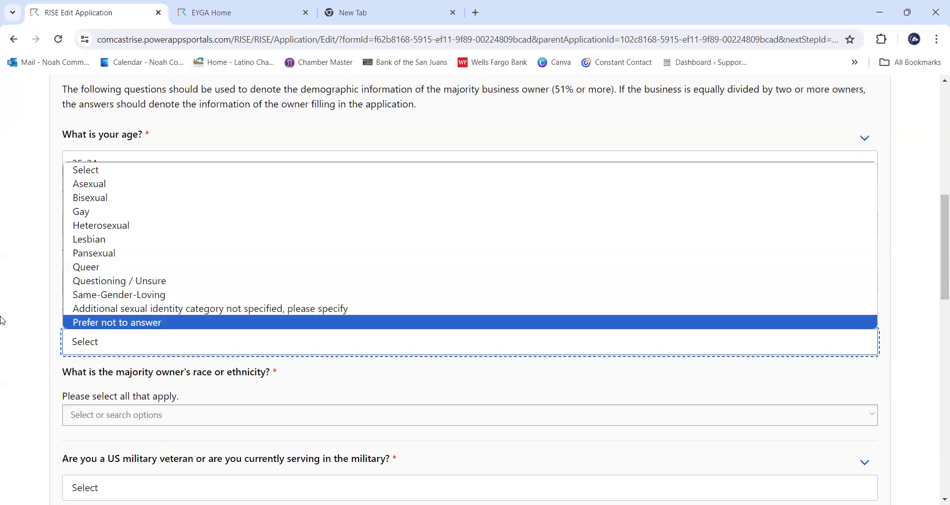
click(153, 337)
click(158, 340)
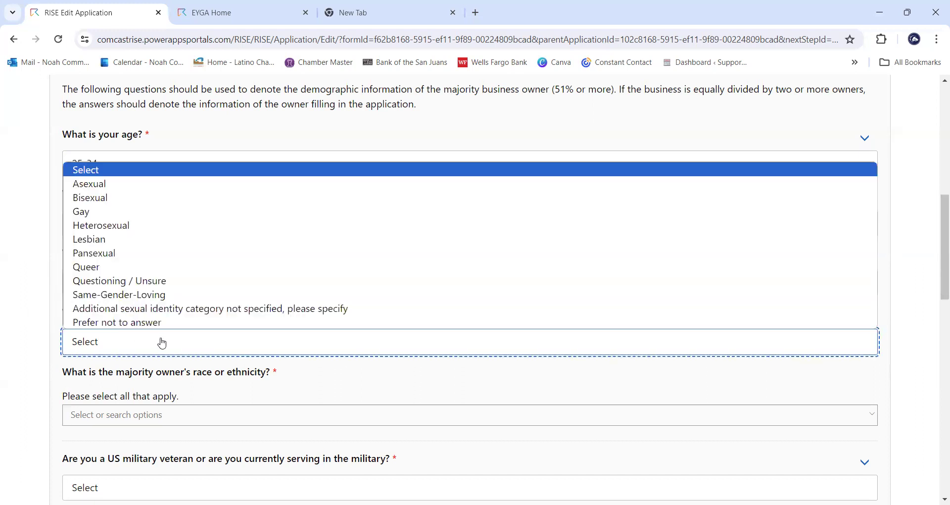
click(135, 229)
scroll(365, 331, down, 2)
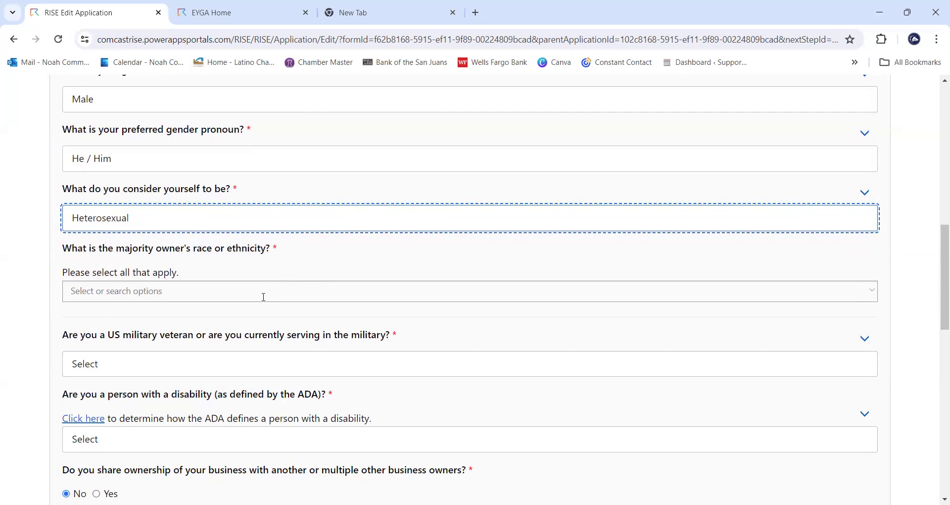
- Search 'La' in the race/ethnicity list and check Latino/Latine/Latinx/Hispanic American
click(268, 298)
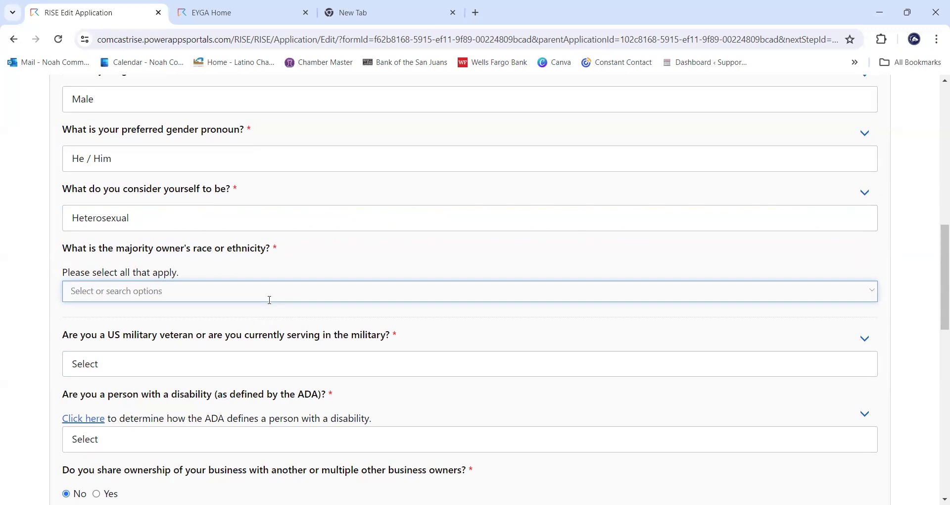
text(La)
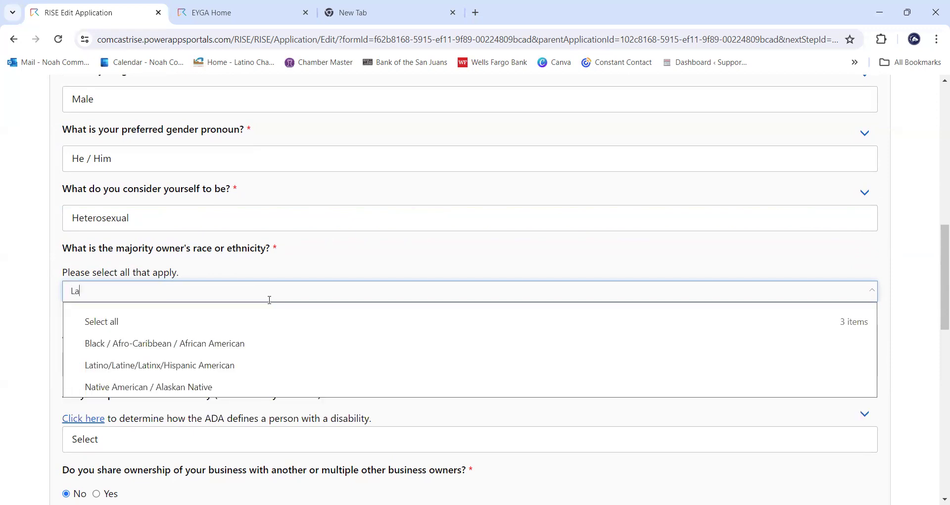
click(259, 369)
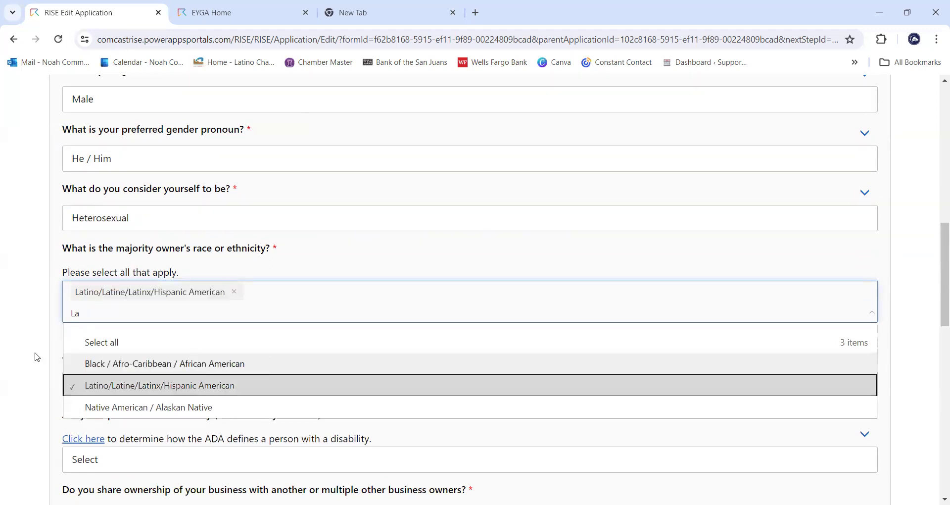
click(30, 353)
- Try searching 'cauc', 'wh' and 'eur', keeping only Latino/Latine/Latinx/Hispanic American selected
click(348, 296)
text(c)
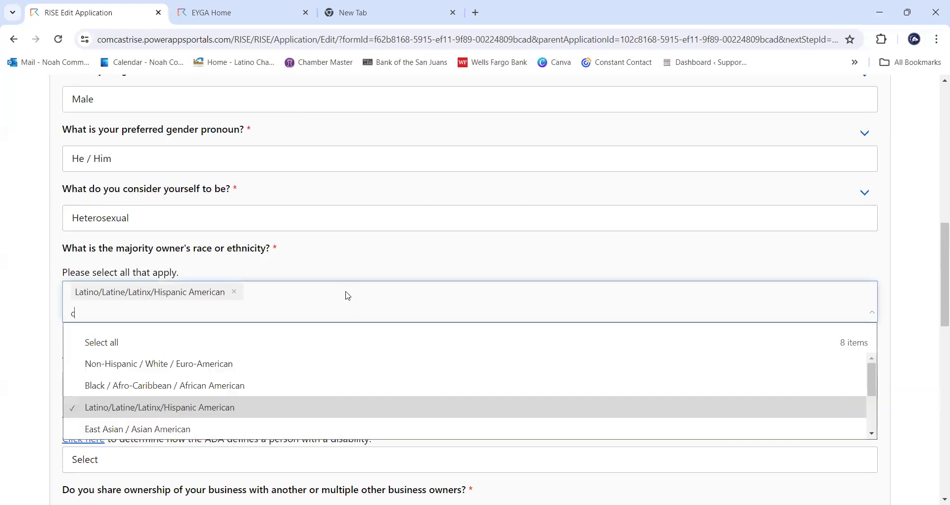
text(auc)
key(BackSpace)
key(BackSpace)
key(BackSpace)
key(BackSpace)
text(wh)
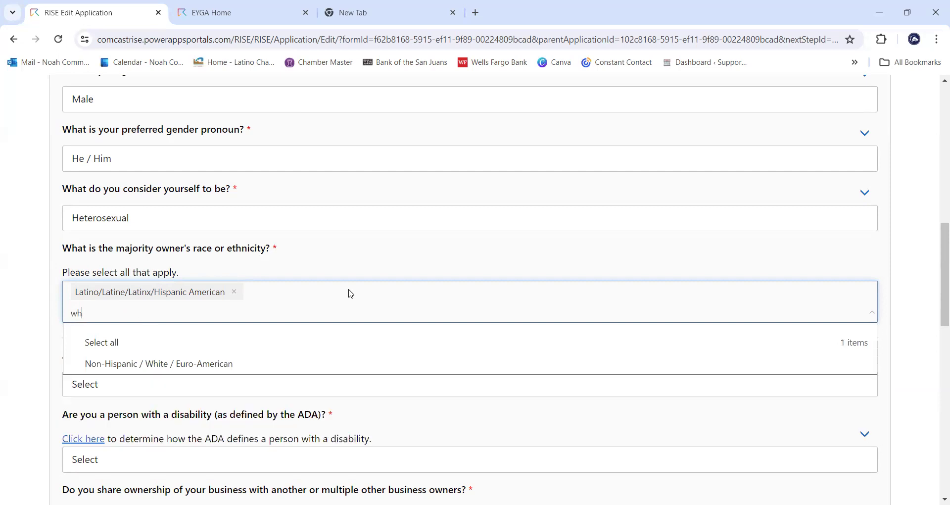
key(BackSpace)
key(BackSpace)
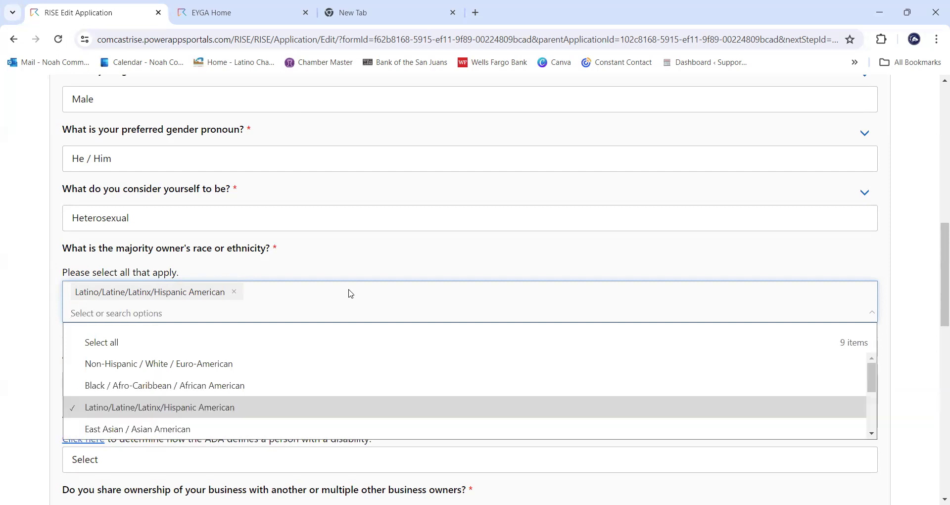
click(361, 271)
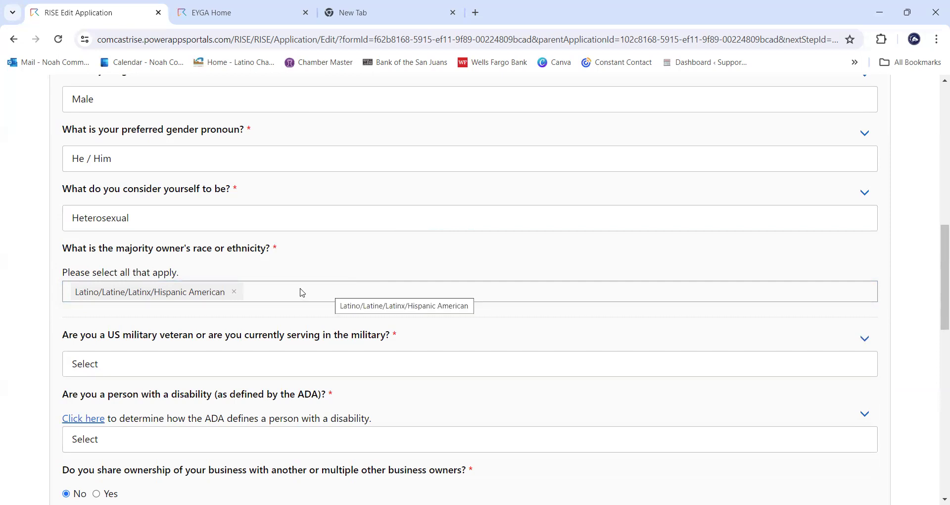
click(266, 296)
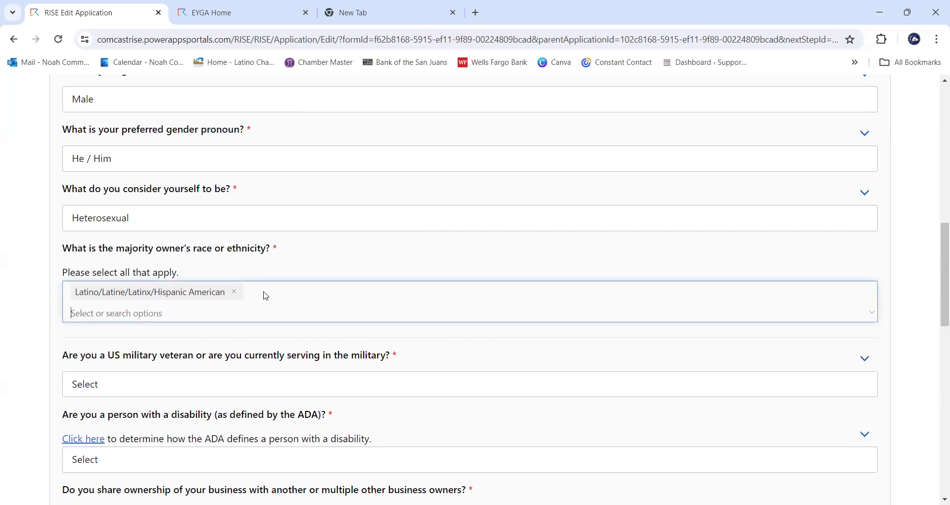
text(eur)
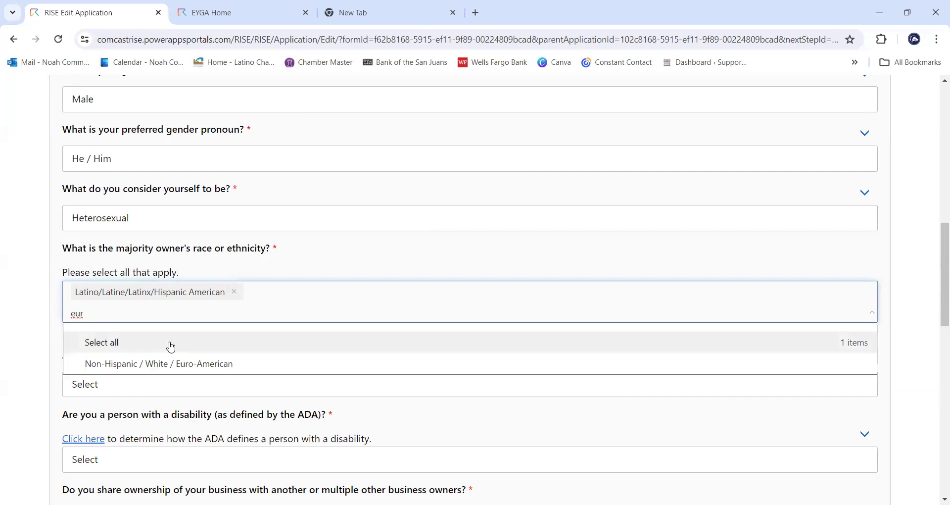
key(BackSpace)
key(BackSpace)
key(BackSpace)
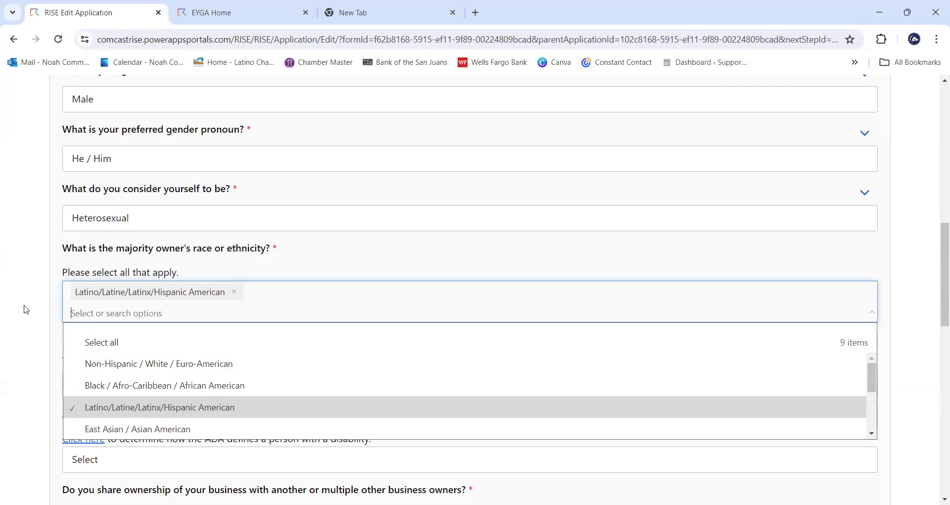
click(27, 309)
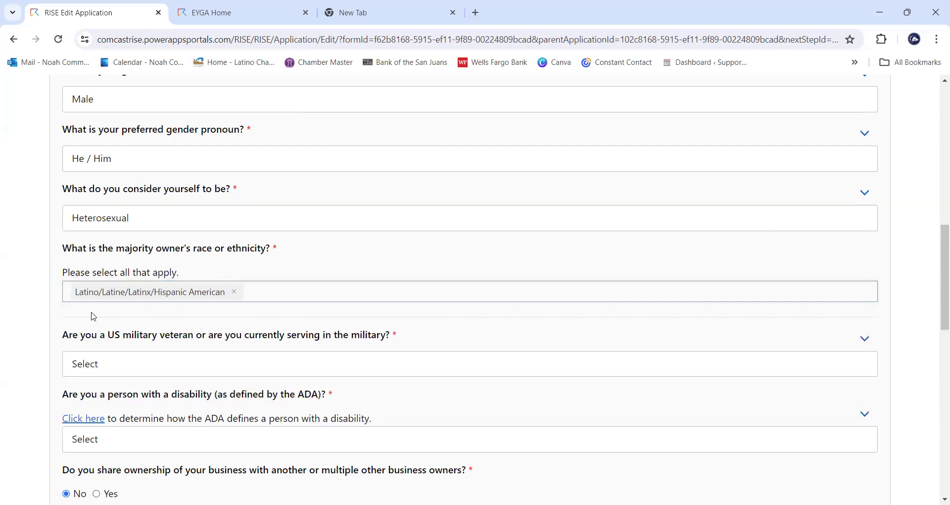
- Answer None of the above to the military veteran question
click(248, 321)
scroll(250, 320, down, 1)
key(Tab)
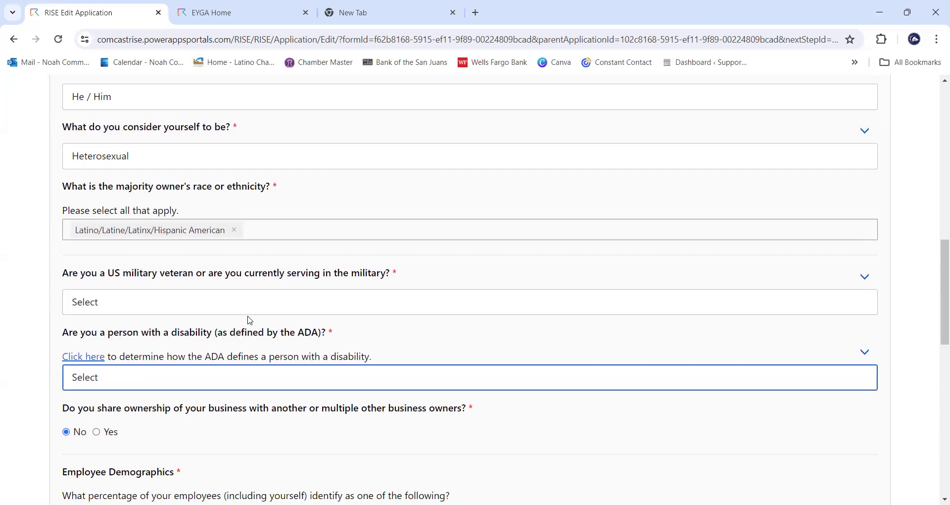
click(251, 304)
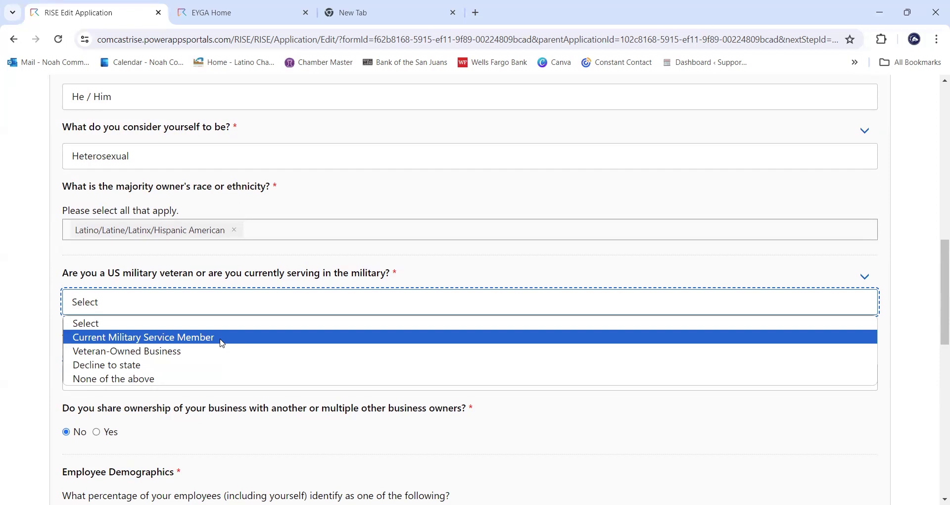
click(205, 380)
scroll(275, 332, down, 1)
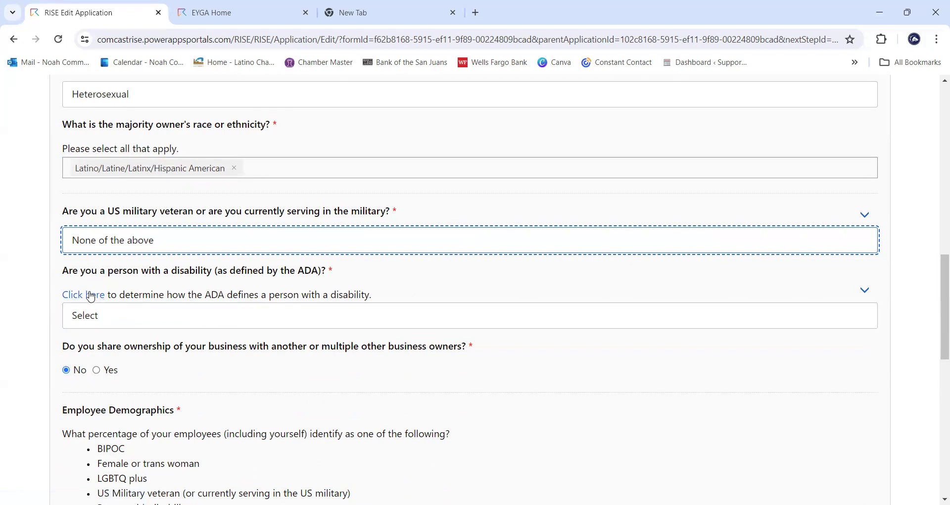
- Answer No to the ADA disability question
click(110, 319)
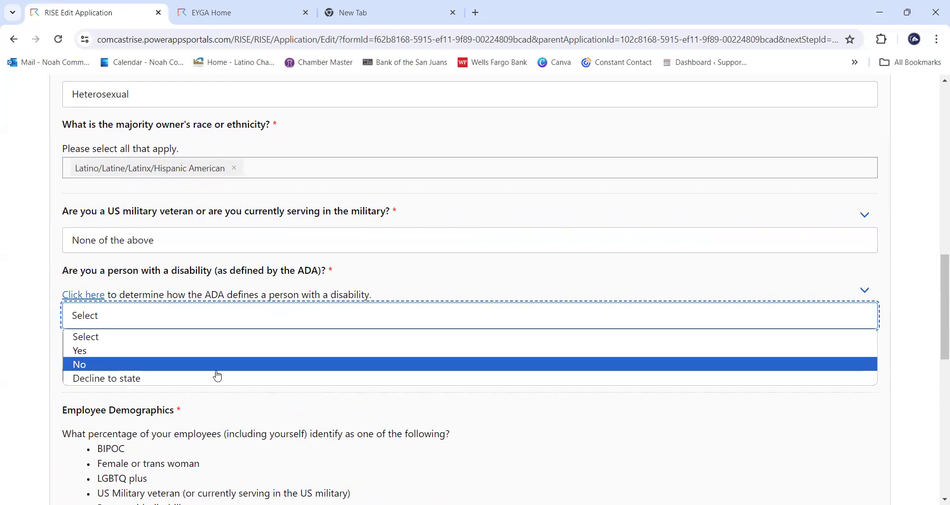
click(213, 370)
scroll(249, 362, down, 1)
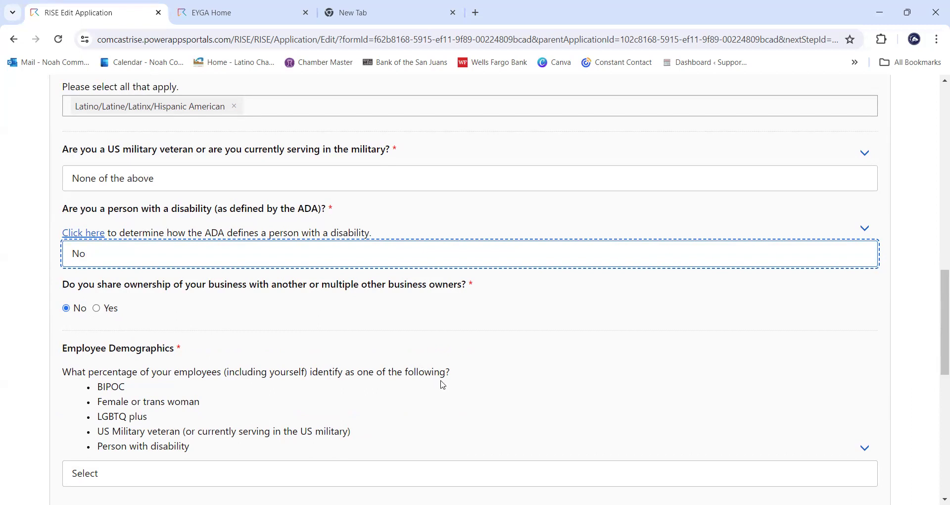
- Choose 50% - 74% for Employee Demographics and Save & Continue Part C
scroll(441, 385, up, 6)
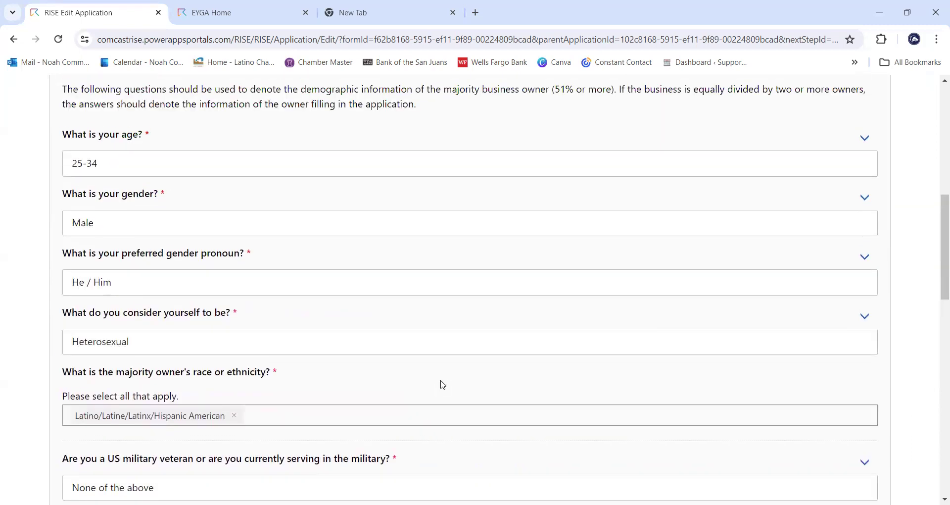
scroll(442, 383, up, 1)
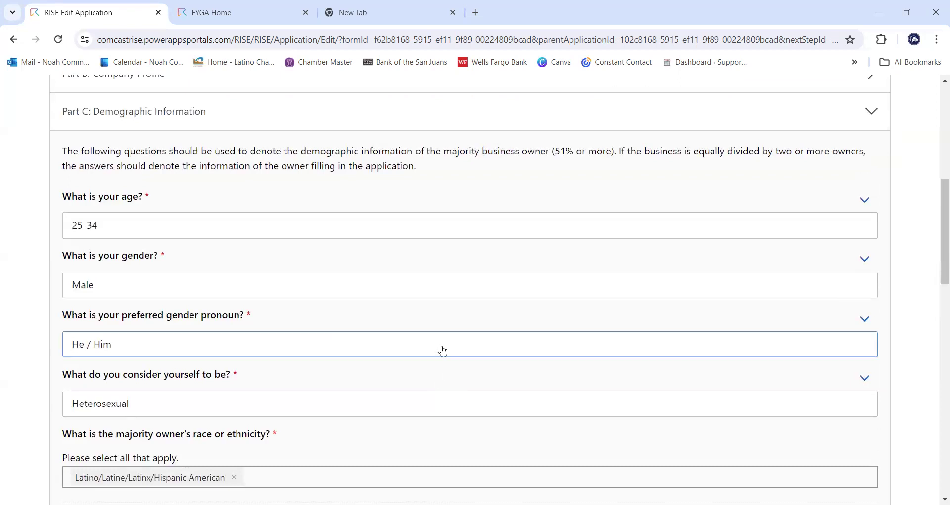
scroll(407, 198, down, 5)
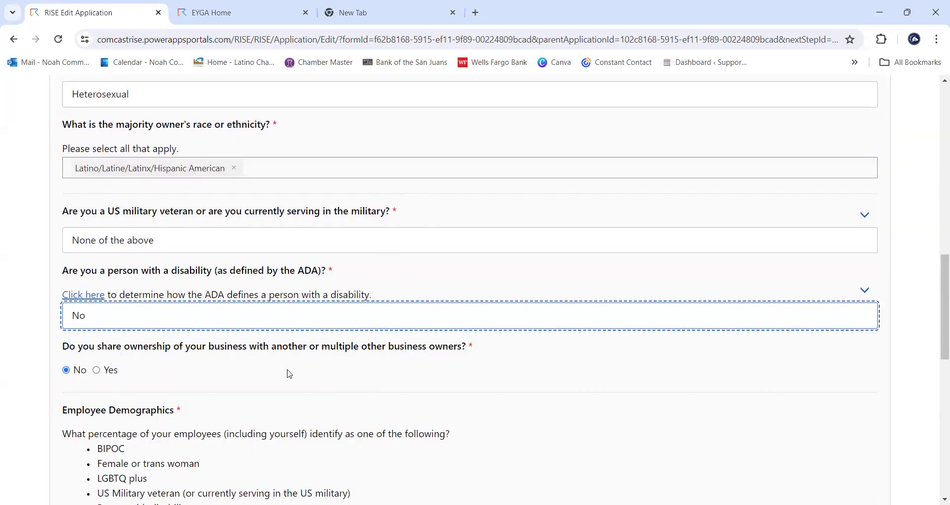
scroll(290, 374, down, 1)
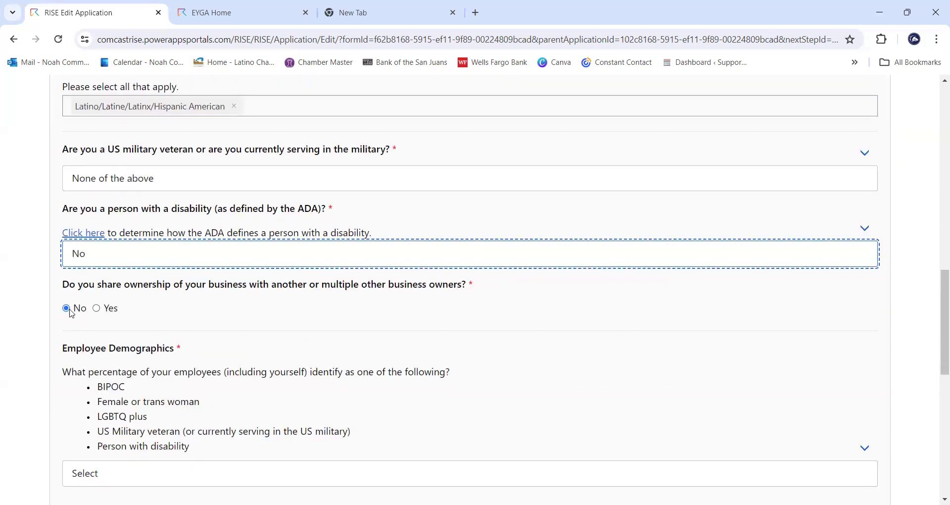
scroll(478, 324, down, 1)
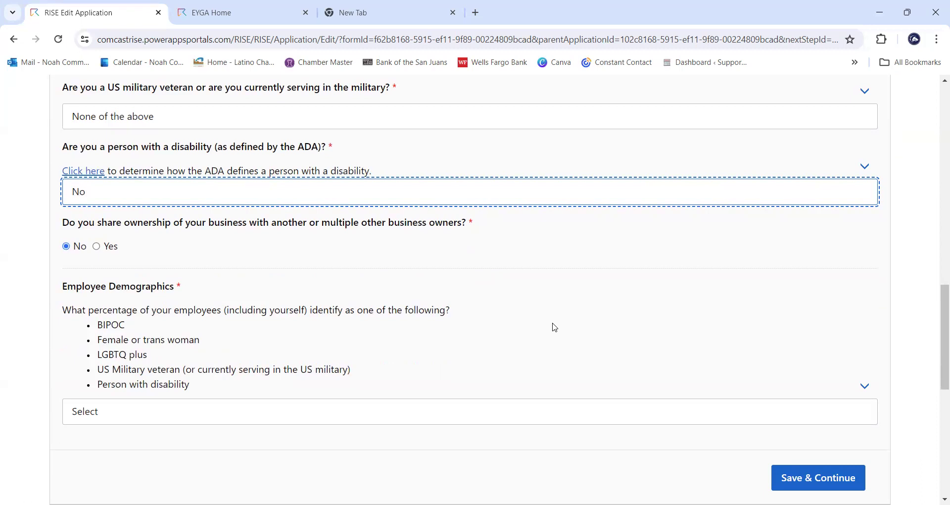
click(526, 408)
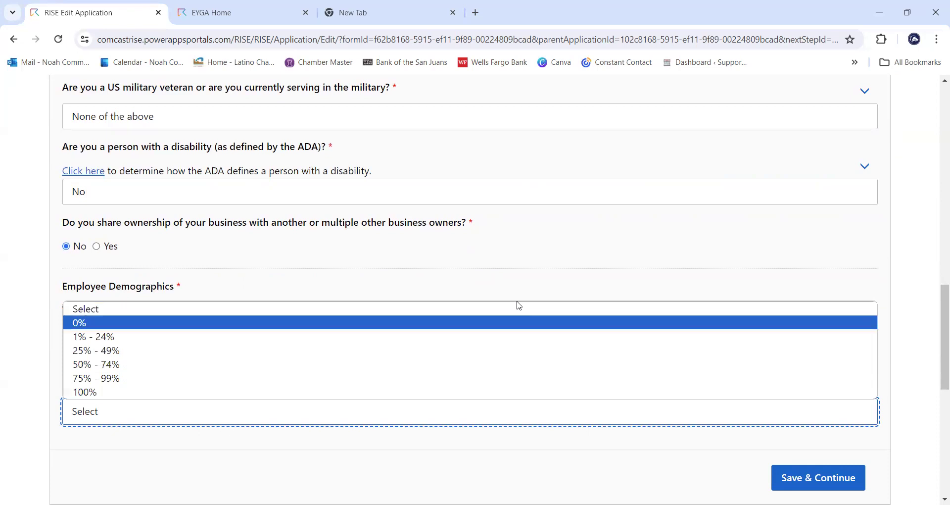
click(537, 267)
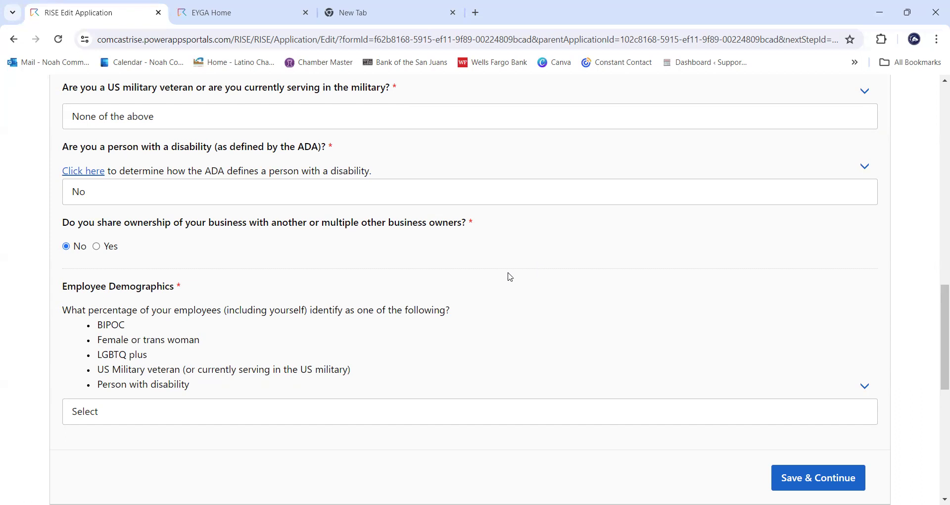
scroll(506, 276, down, 1)
click(373, 348)
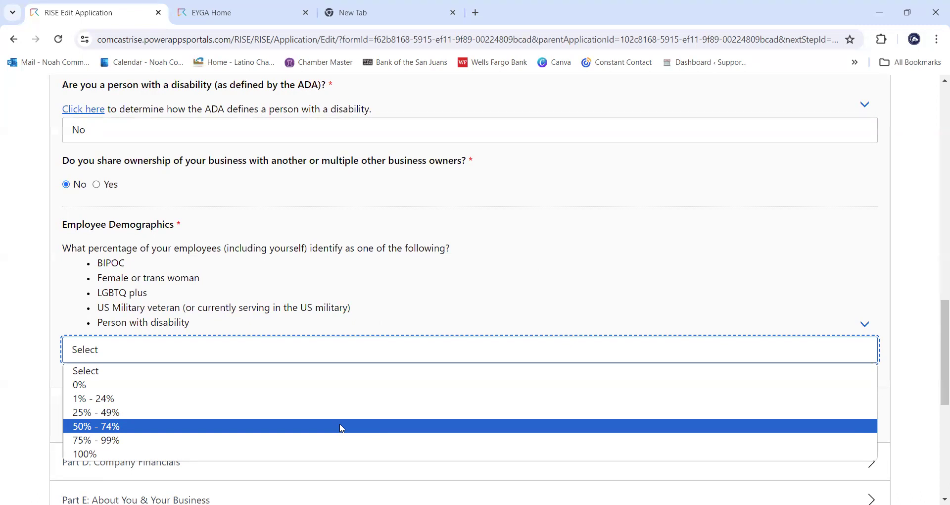
click(341, 428)
scroll(841, 383, down, 1)
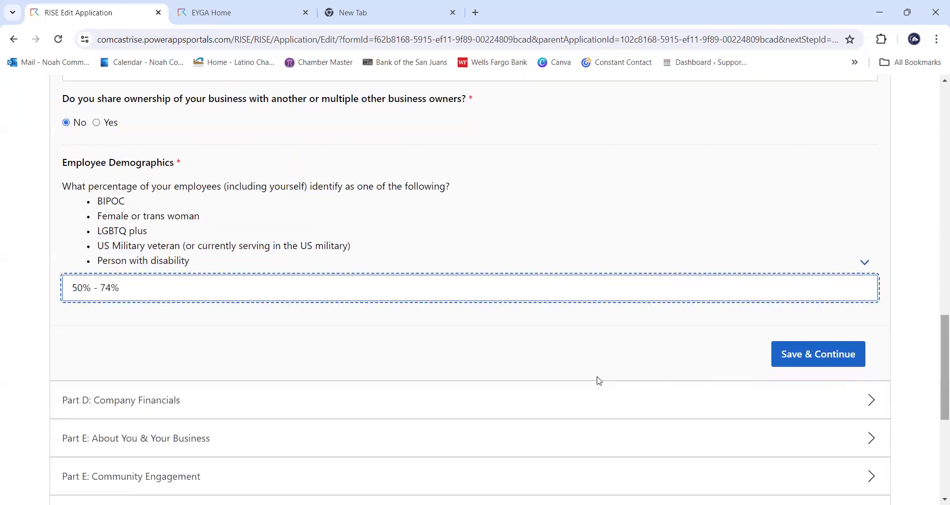
click(840, 357)
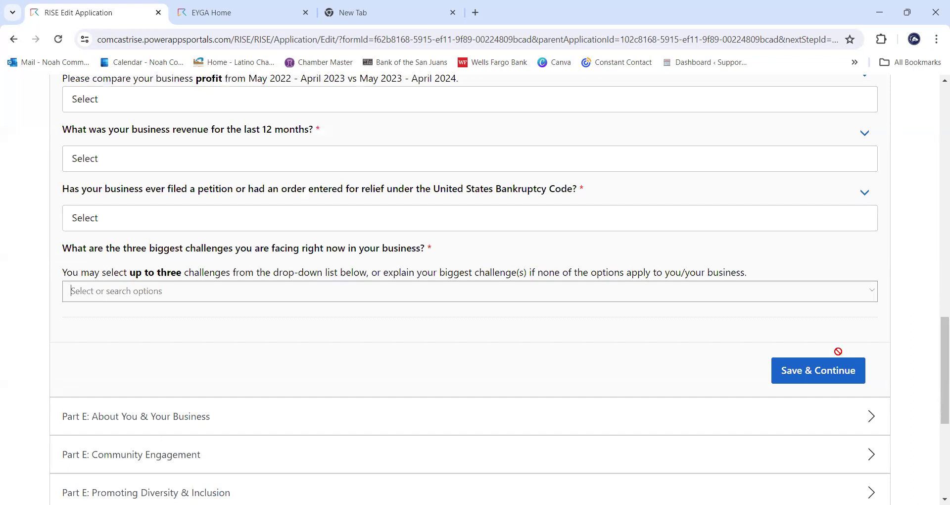
- Scroll to the first question of Part D: Company Financials
scroll(833, 430, up, 10)
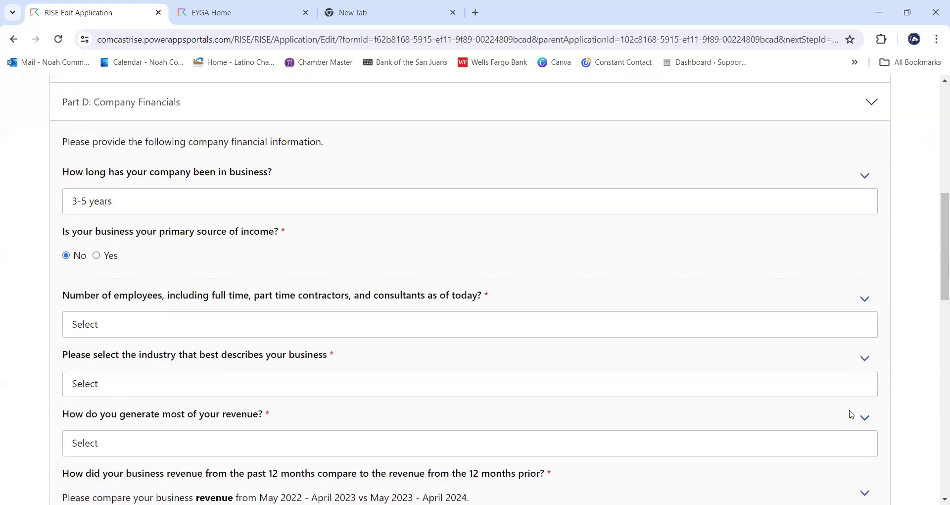
scroll(852, 414, up, 4)
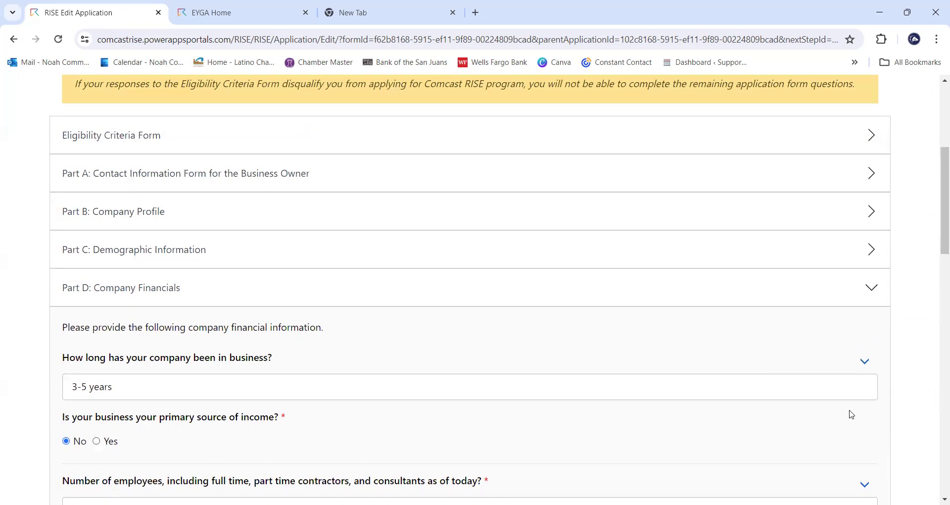
scroll(586, 317, down, 1)
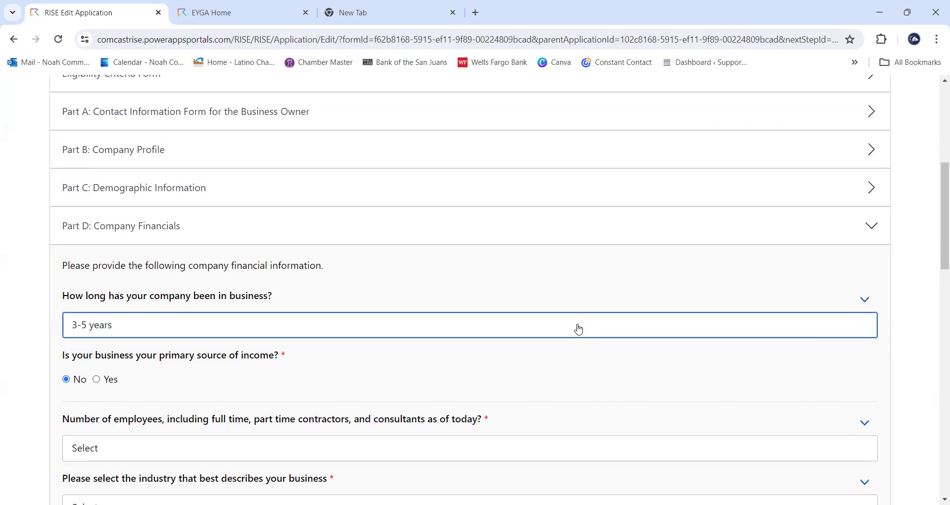
- Keep 3-5 years in business and answer Yes to business as primary income source
click(578, 329)
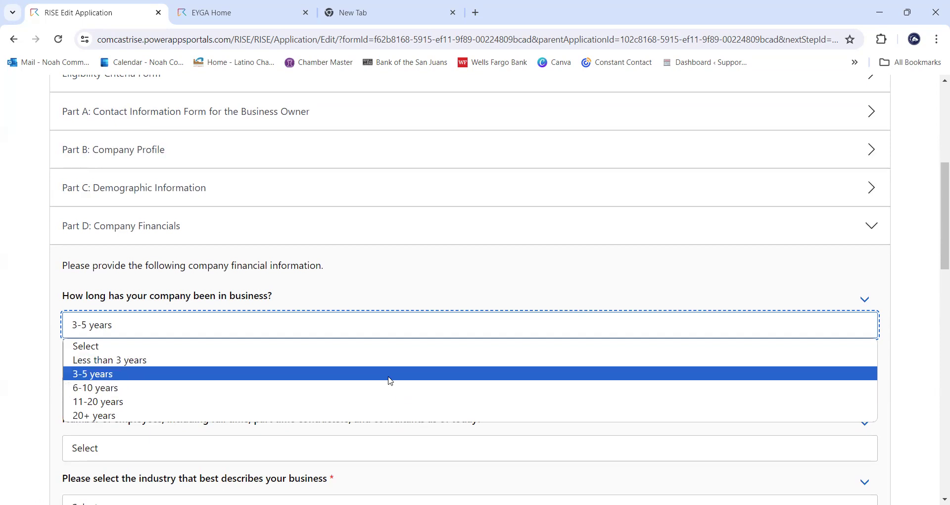
click(391, 381)
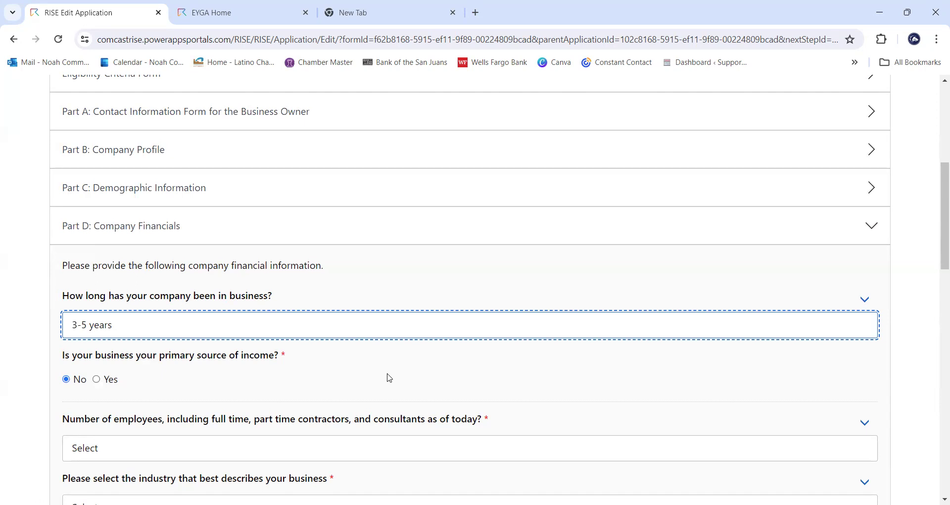
click(97, 380)
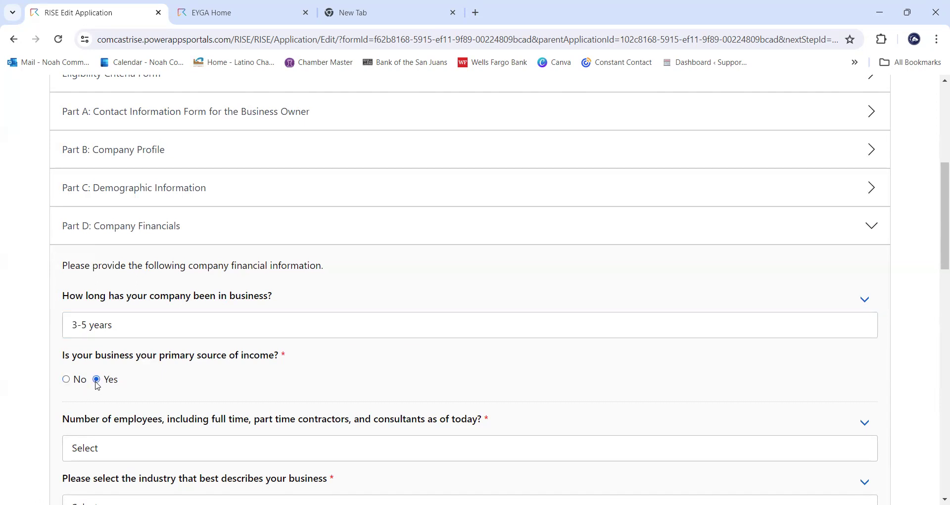
scroll(594, 356, down, 1)
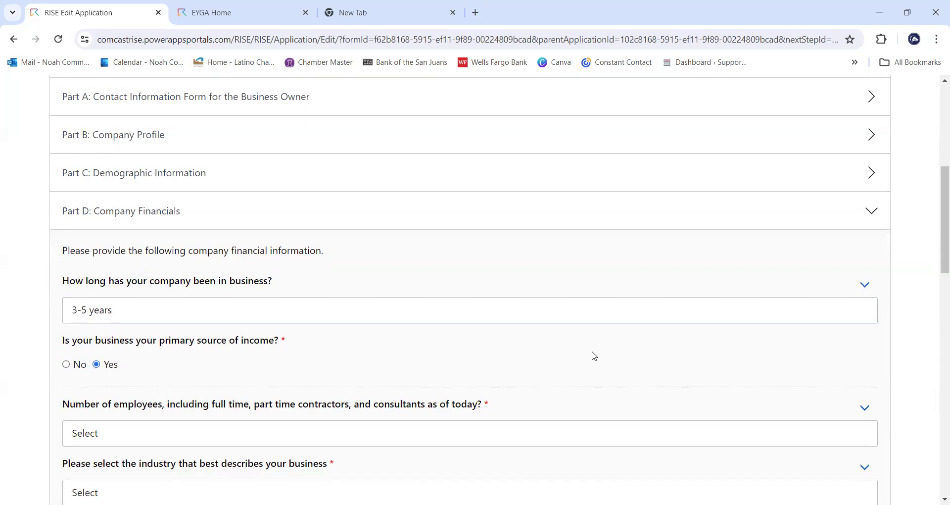
scroll(594, 356, down, 1)
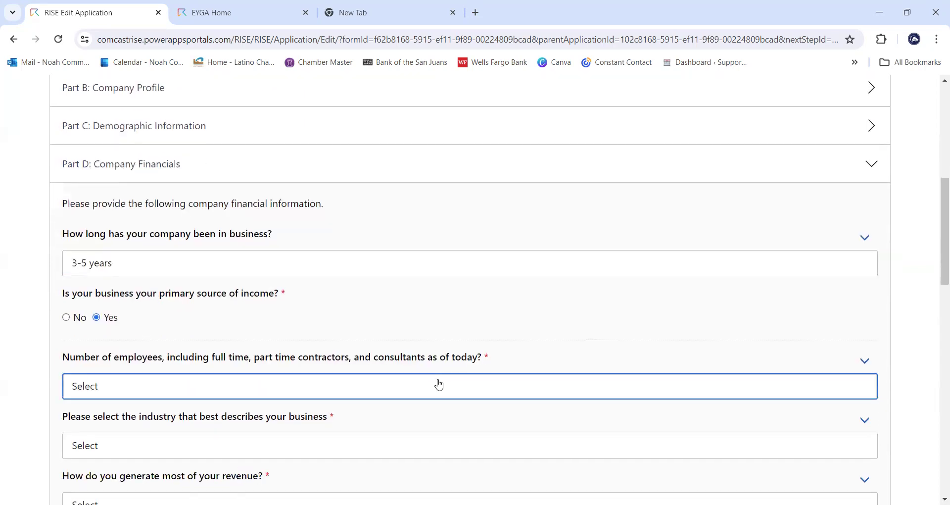
- Set the employee count to 2-15 Employees
click(438, 384)
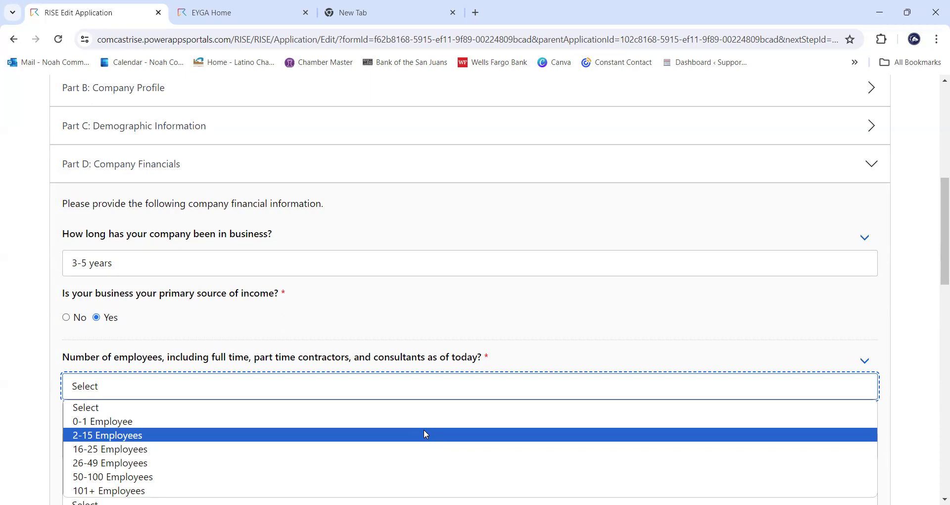
click(425, 435)
scroll(547, 293, down, 1)
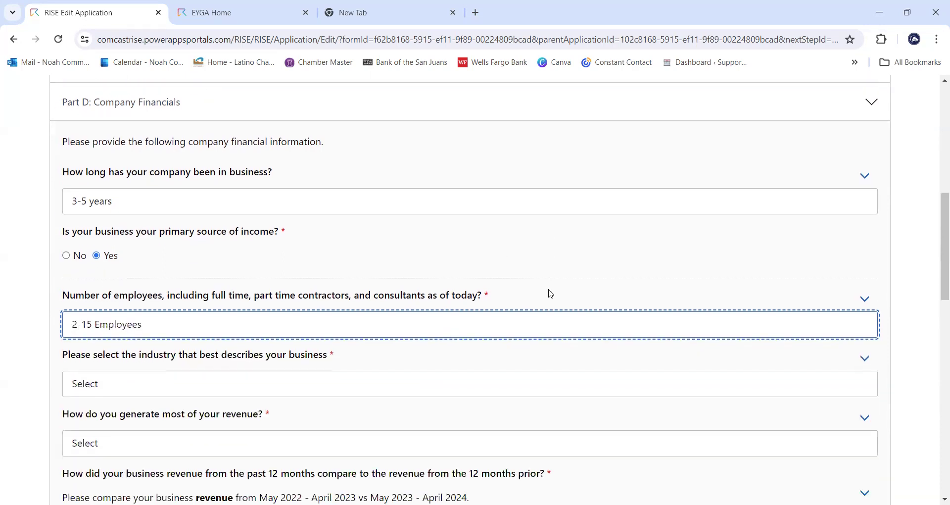
scroll(589, 368, down, 1)
- Choose Restaurant, Food Service as industry and Both B2C and B2B as revenue source
click(568, 315)
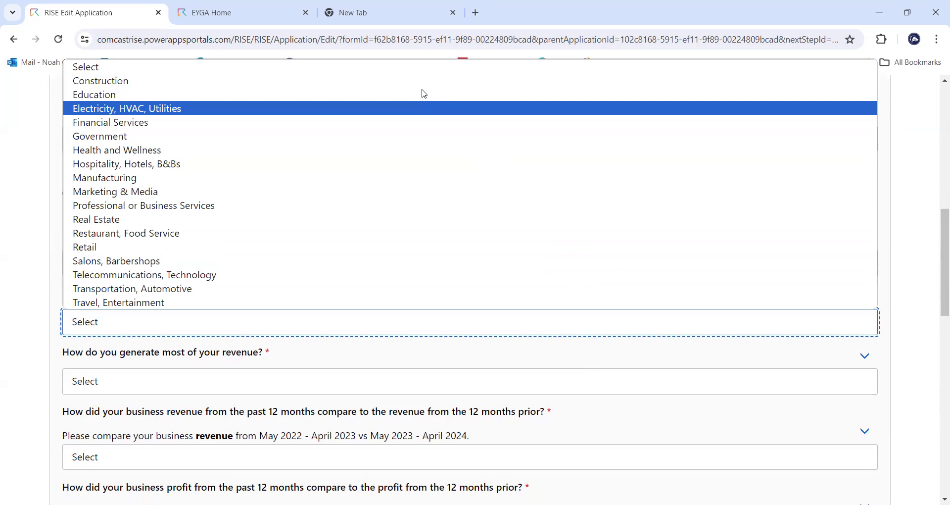
click(407, 236)
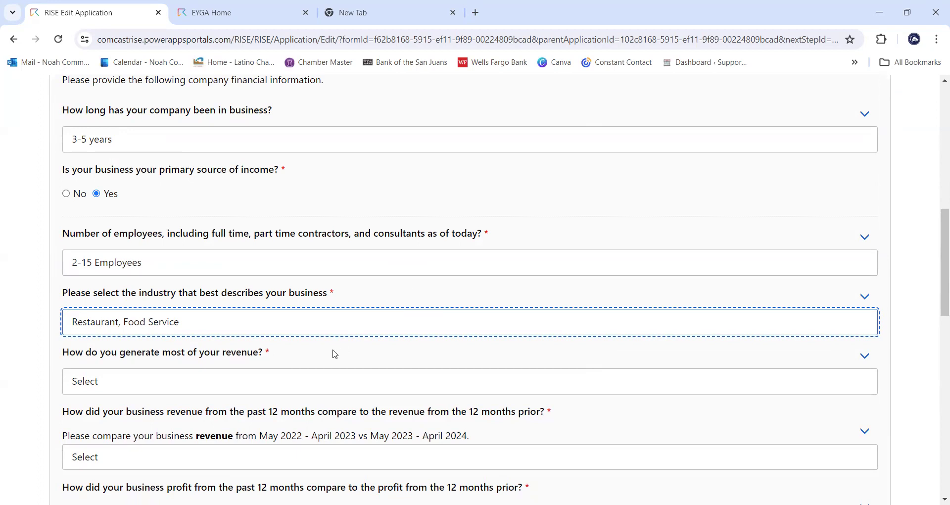
click(322, 388)
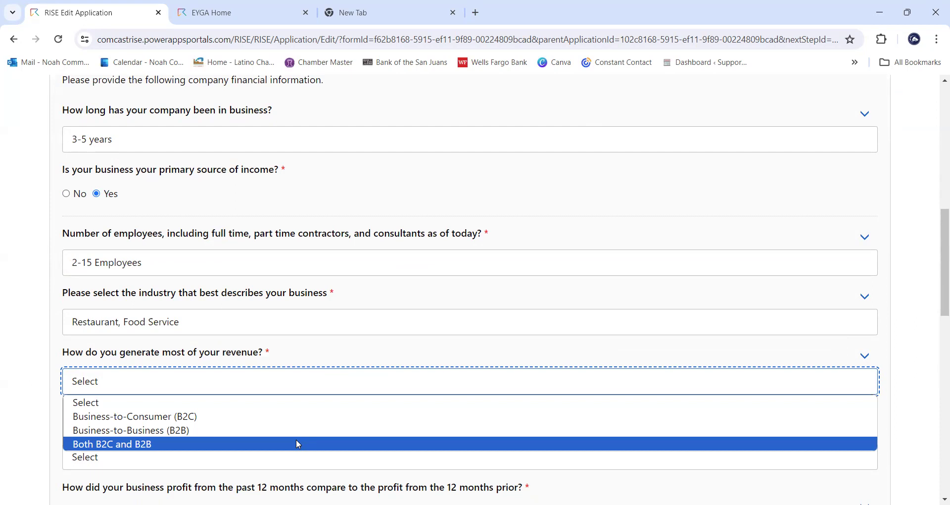
click(298, 444)
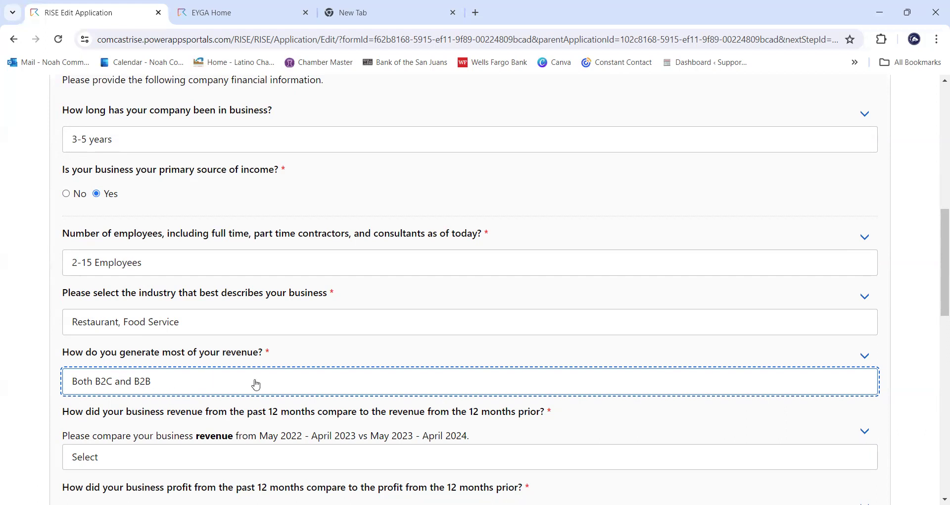
- Select Up 10% or less for revenue versus the prior 12 months
scroll(271, 373, down, 2)
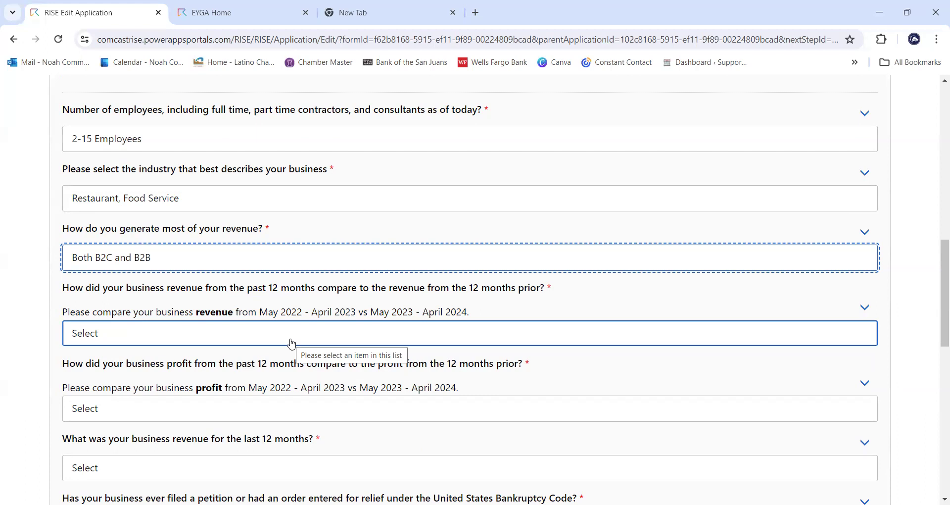
click(291, 344)
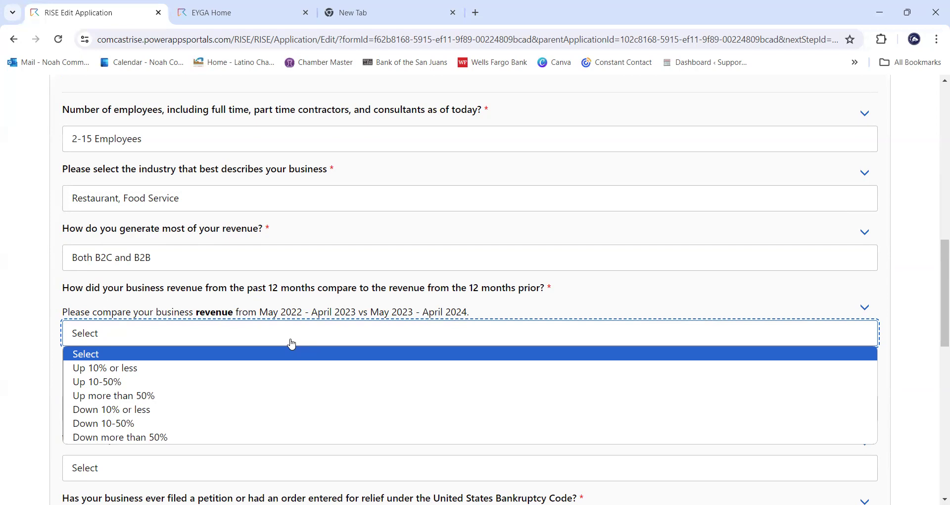
click(236, 366)
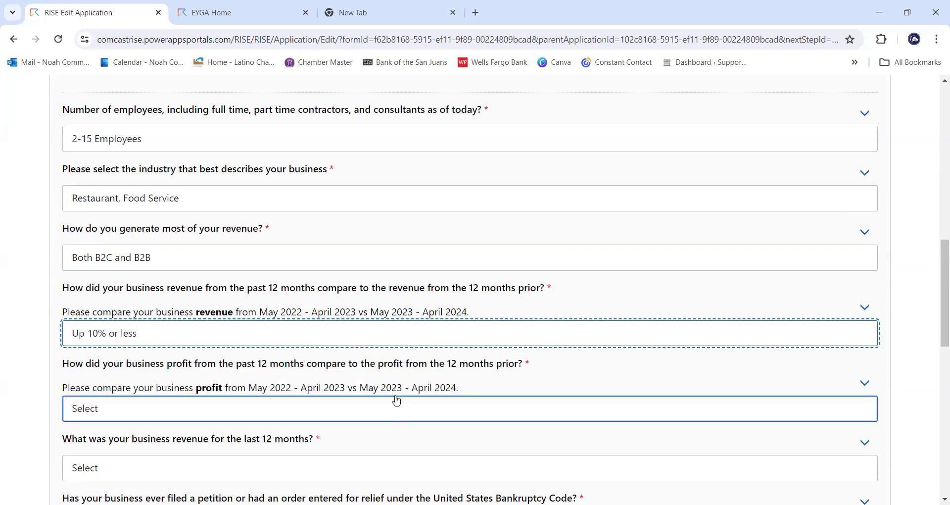
scroll(420, 376, down, 1)
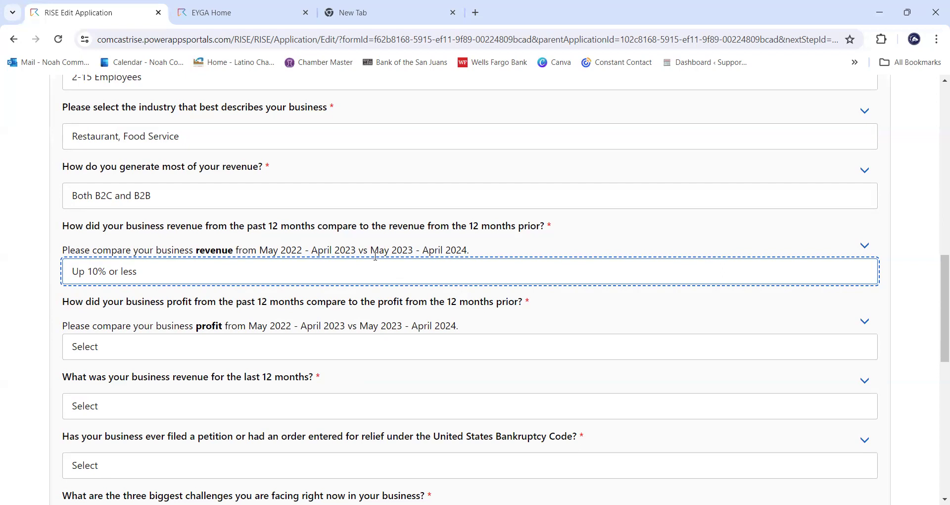
- Answer Up 10% or less for profit change and $250k-$500k per year for revenue
click(366, 350)
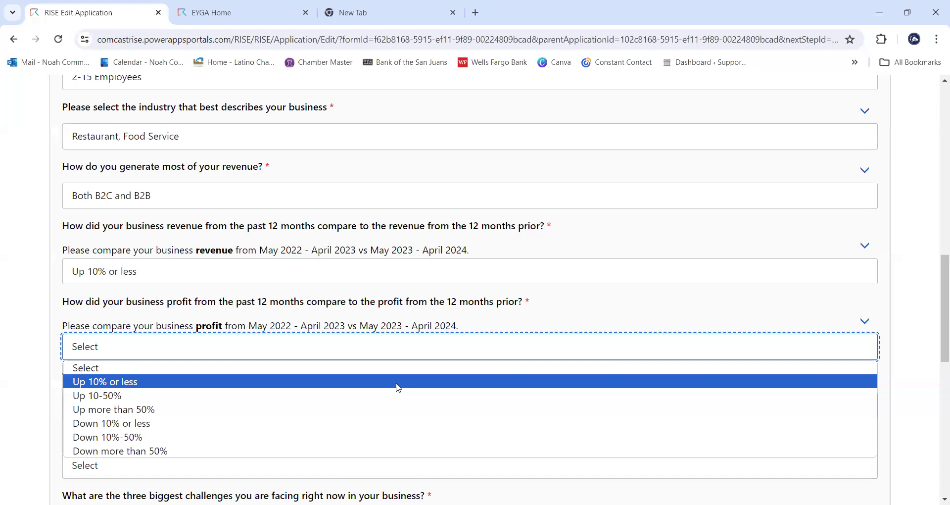
click(398, 387)
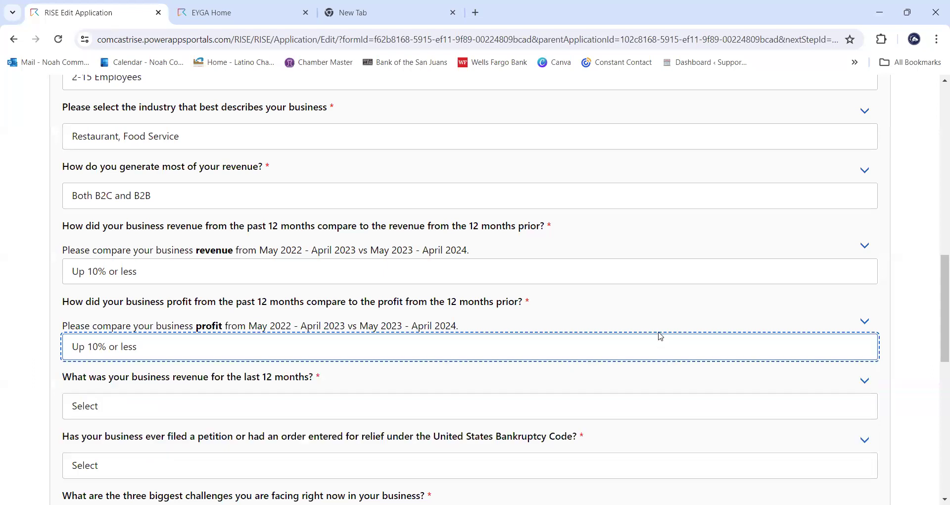
scroll(661, 336, down, 1)
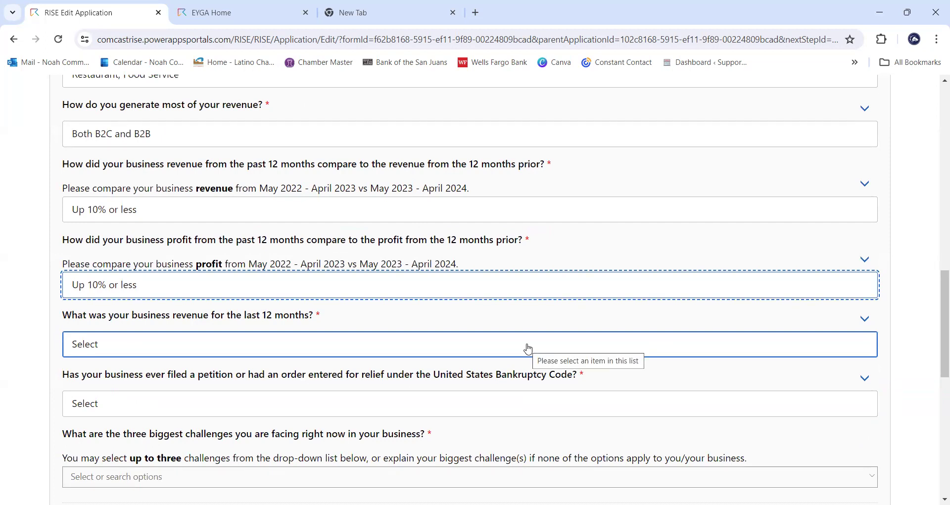
click(528, 350)
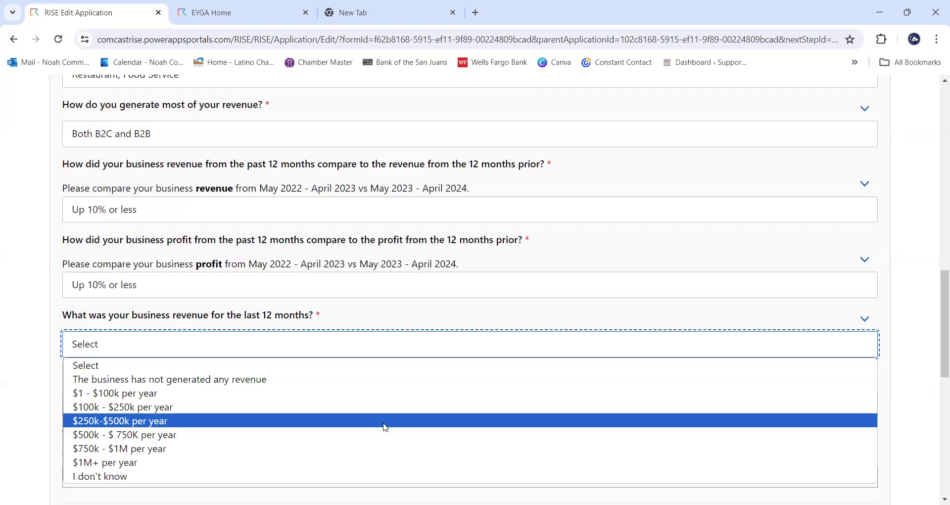
click(386, 421)
scroll(541, 302, down, 1)
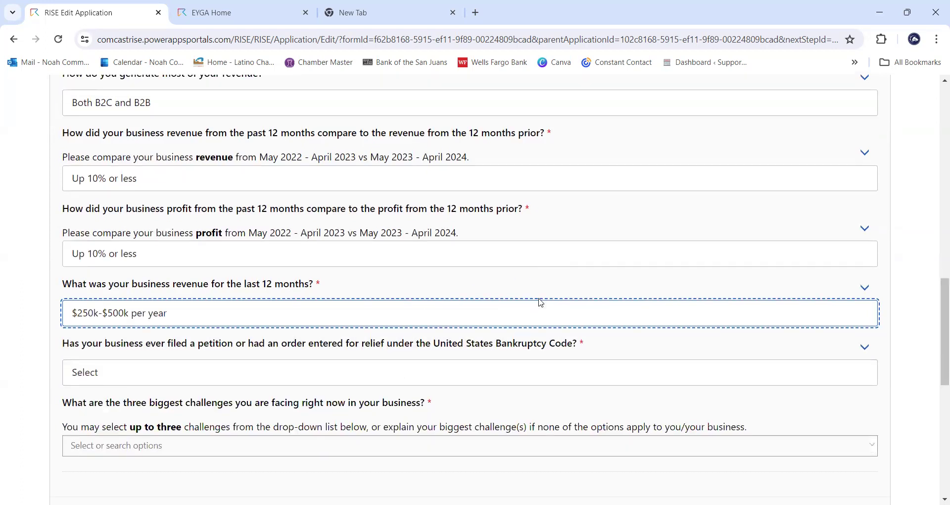
scroll(541, 303, down, 1)
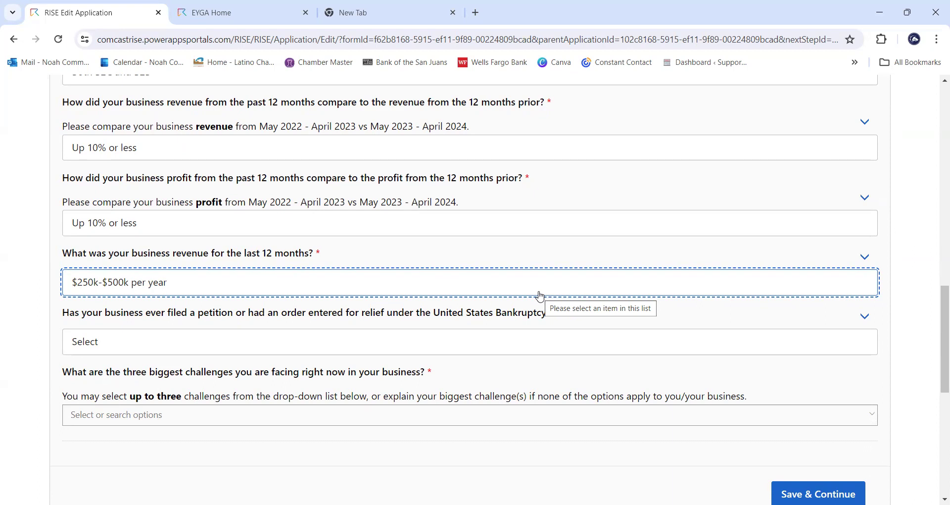
- Answer No, never to the bankruptcy question
click(530, 342)
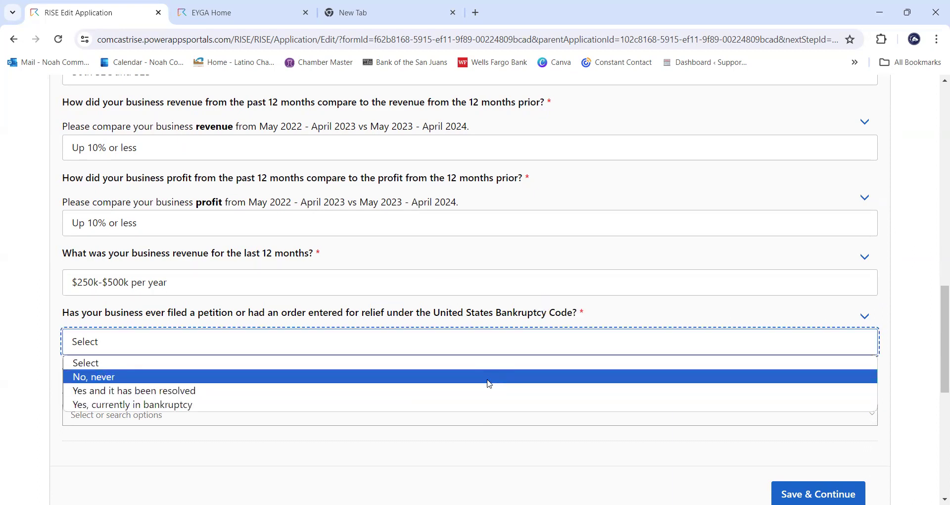
click(490, 377)
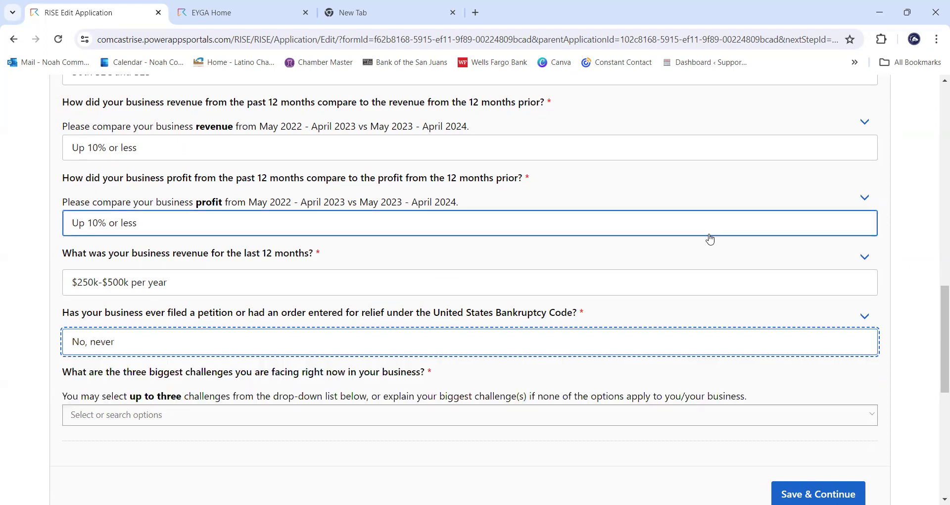
scroll(660, 356, down, 1)
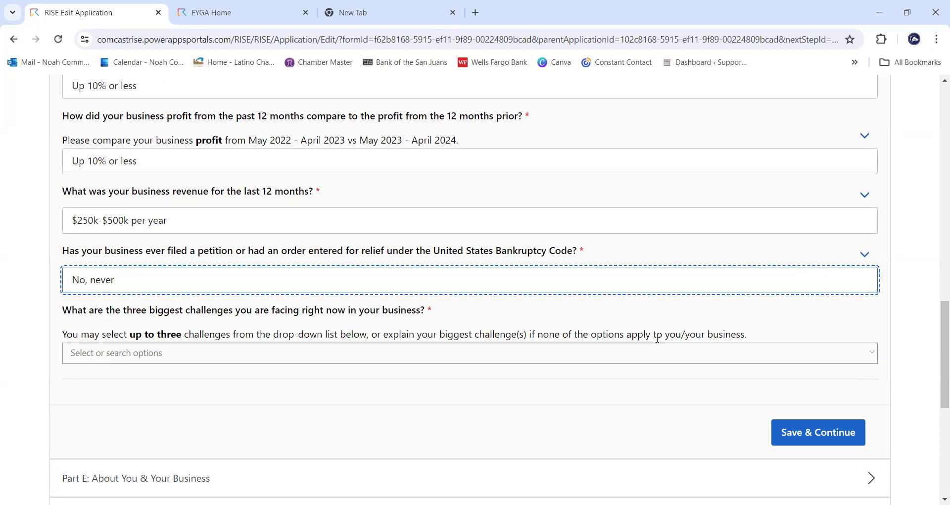
- Check Marketing/Sales for Growth and General Expenses (rent, payroll, etc.) as biggest challenges
click(523, 353)
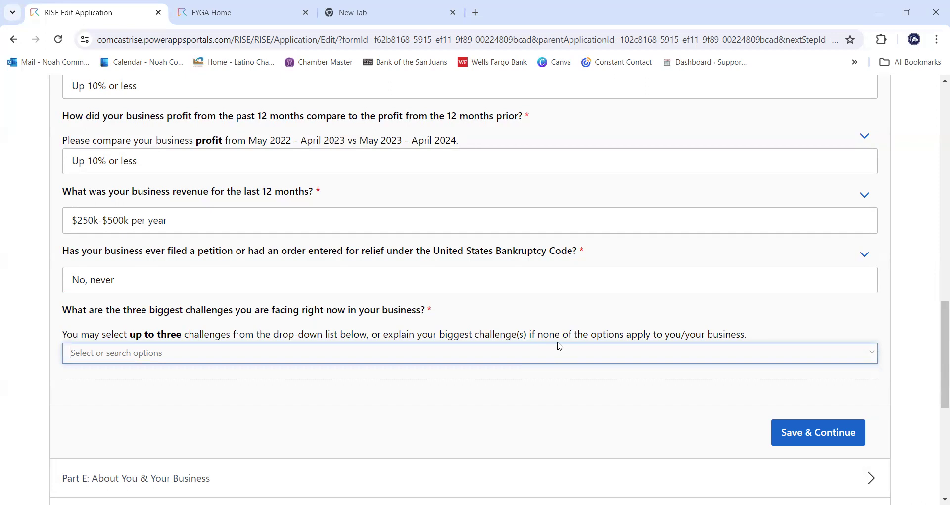
text(O)
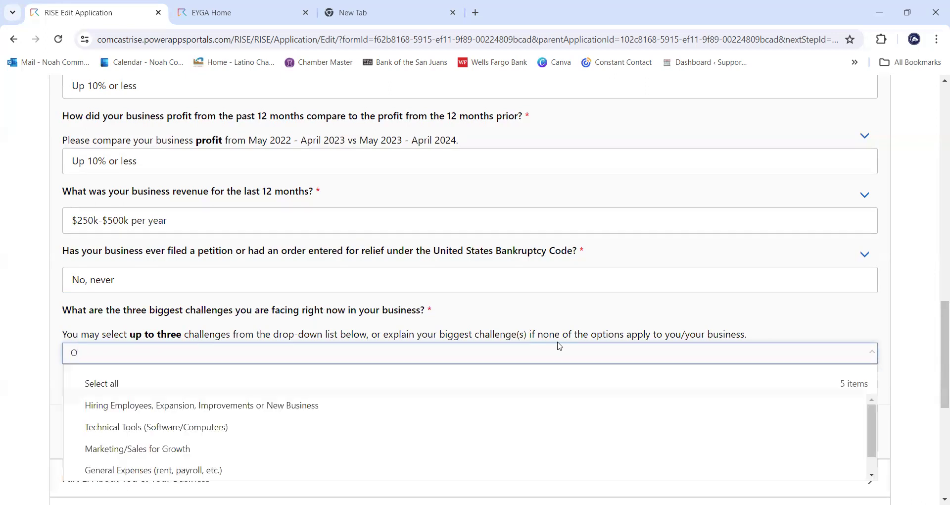
text(nl)
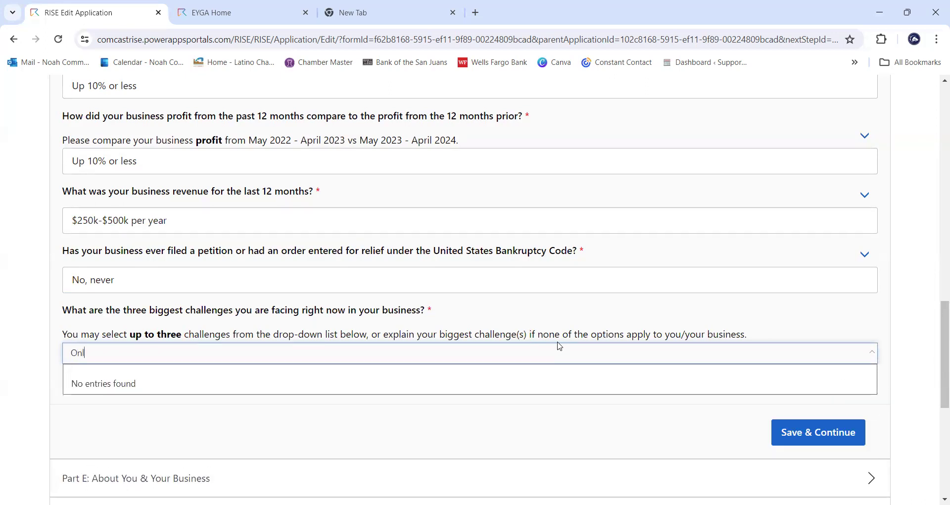
text(ine)
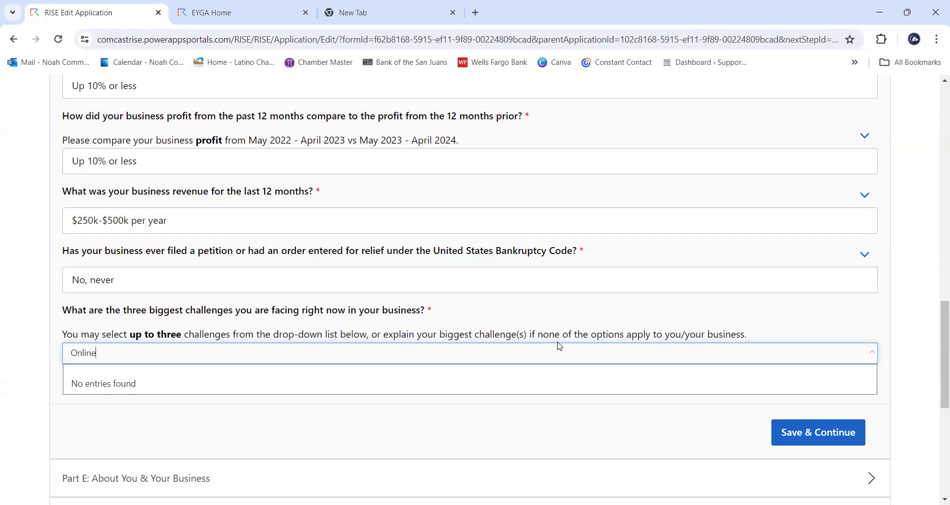
key(BackSpace)
key(BackSpace)
key(BackSpace)
key(BackSpace)
key(BackSpace)
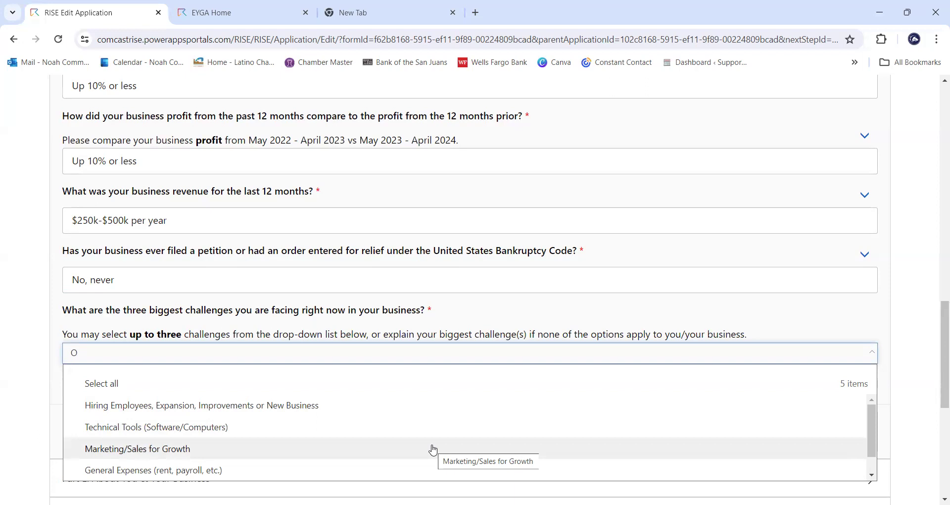
click(433, 449)
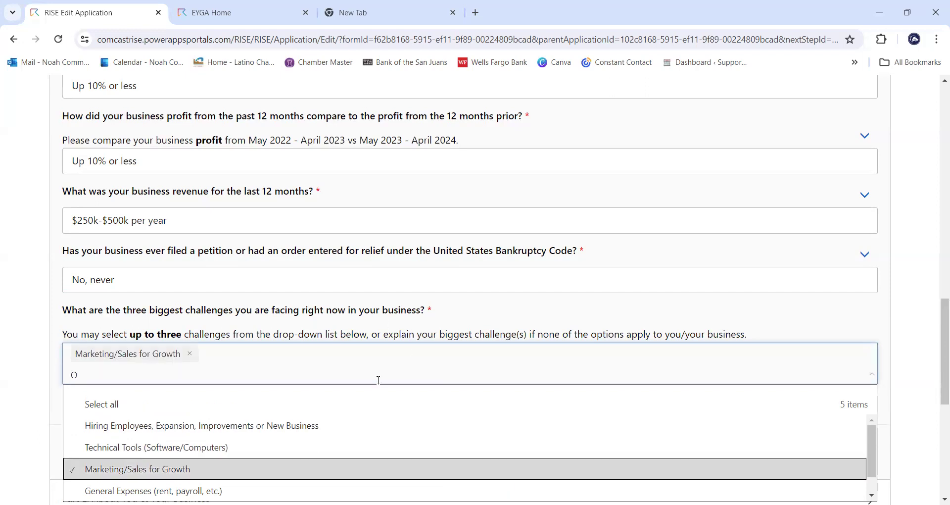
scroll(379, 378, down, 1)
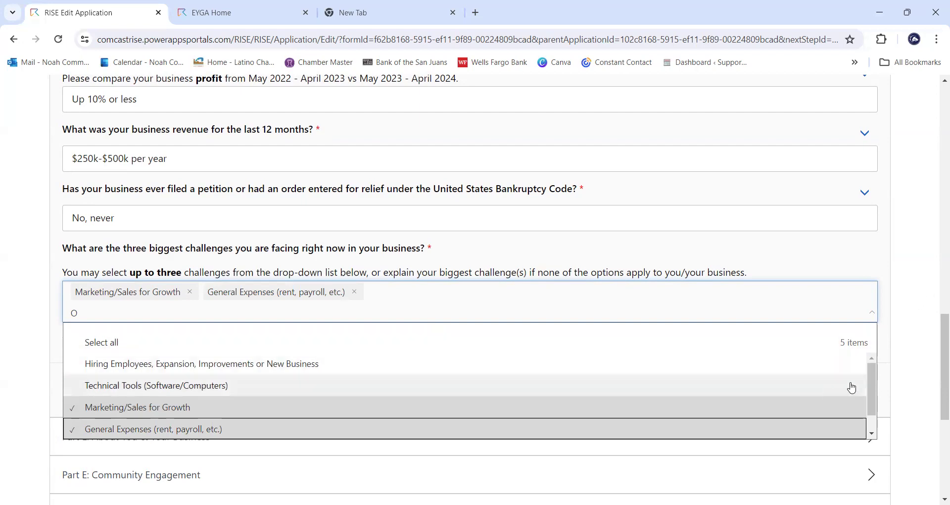
drag(874, 382, 879, 360)
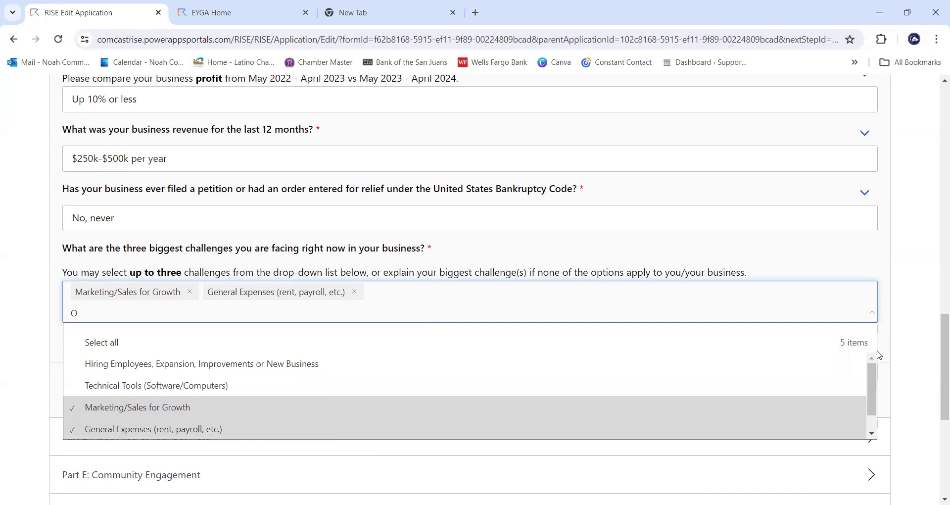
click(914, 315)
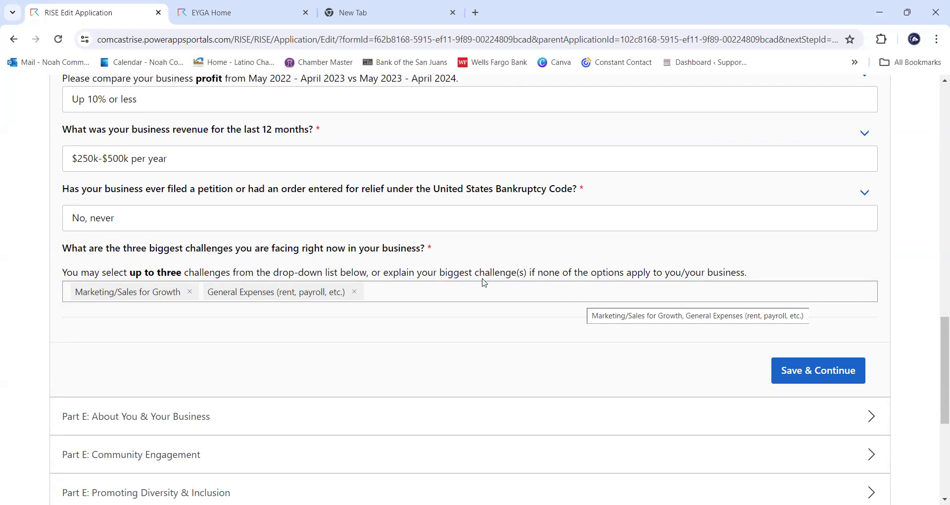
scroll(520, 302, up, 1)
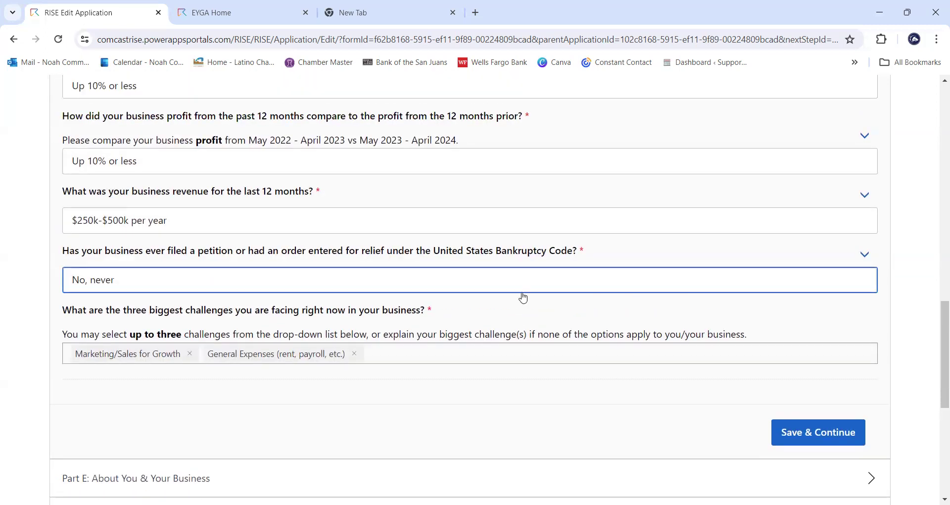
scroll(523, 298, up, 5)
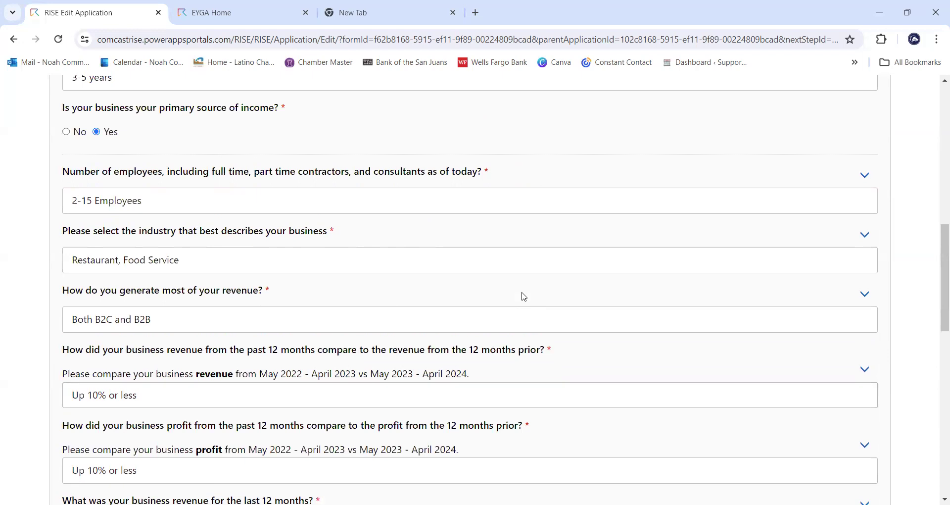
scroll(523, 297, up, 3)
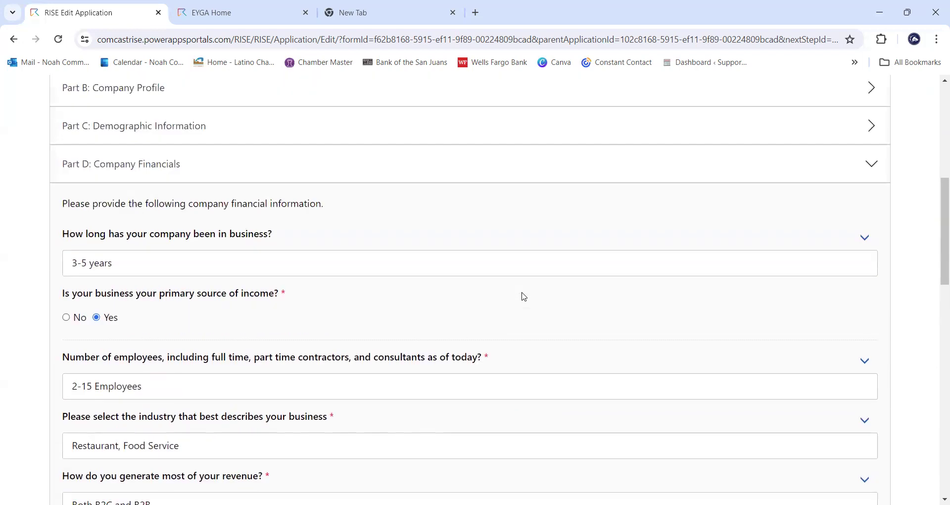
scroll(796, 243, down, 1)
scroll(796, 243, down, 8)
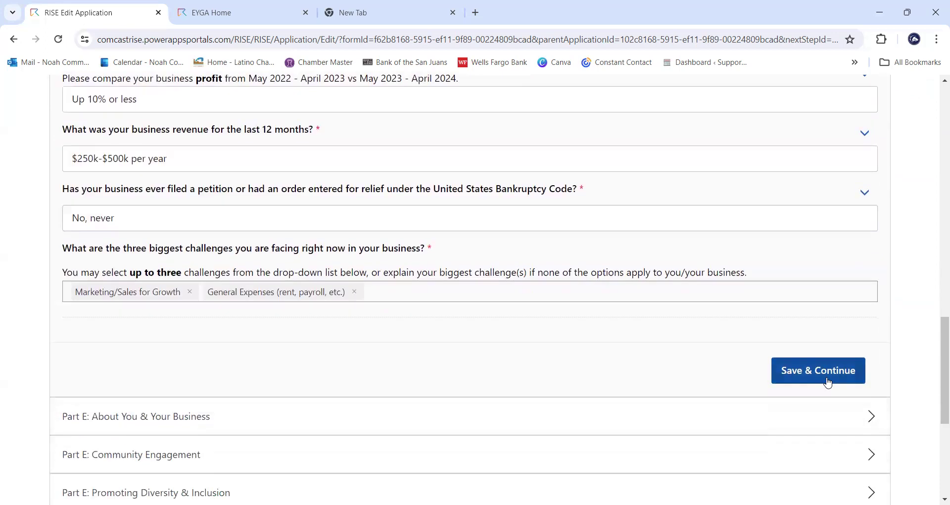
- Save the company financials and select the blank Part E About You & Your Business answer box
click(828, 381)
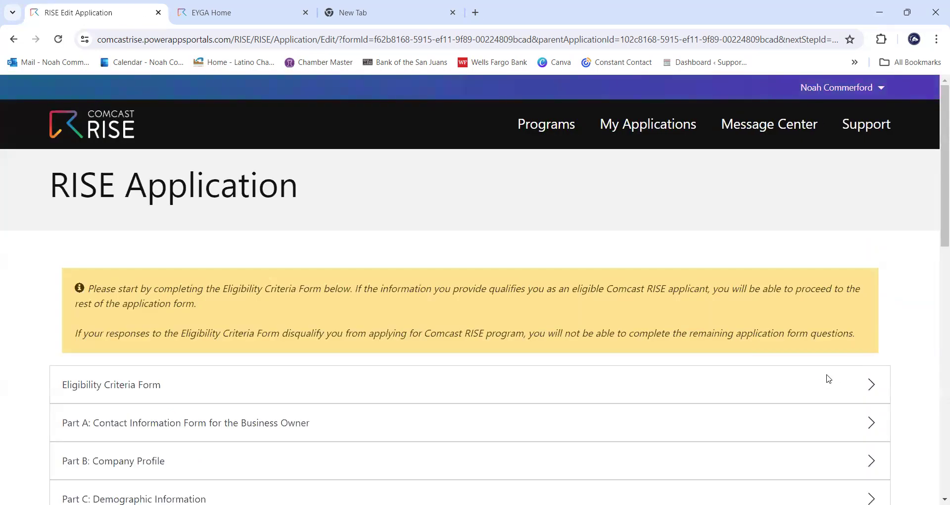
scroll(869, 312, down, 3)
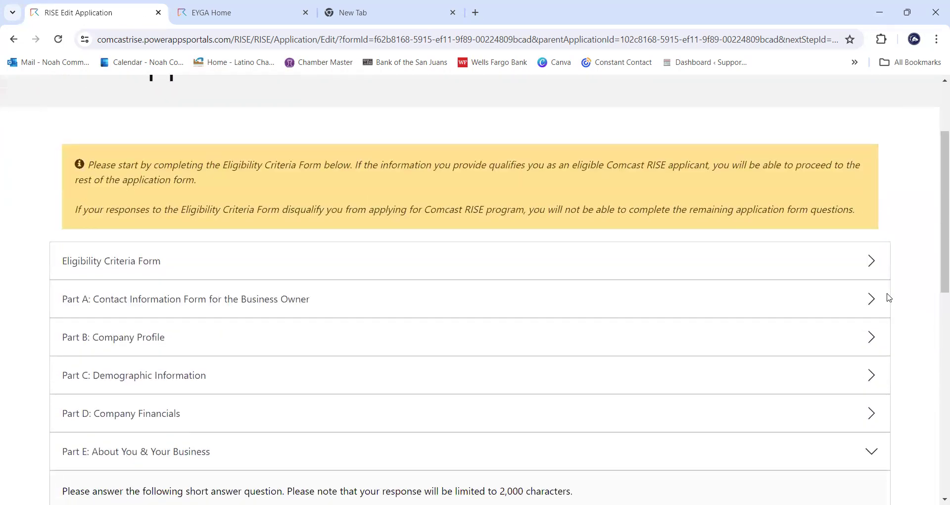
scroll(889, 298, down, 1)
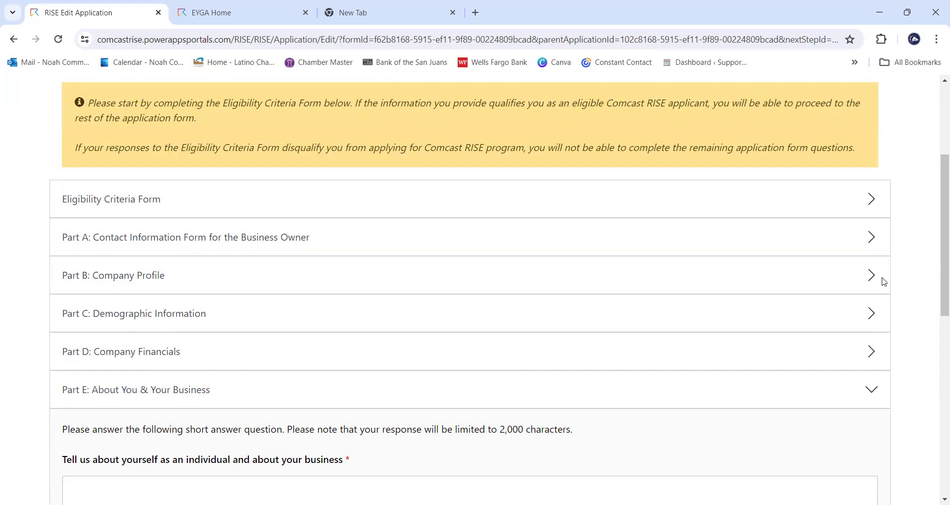
scroll(890, 297, down, 3)
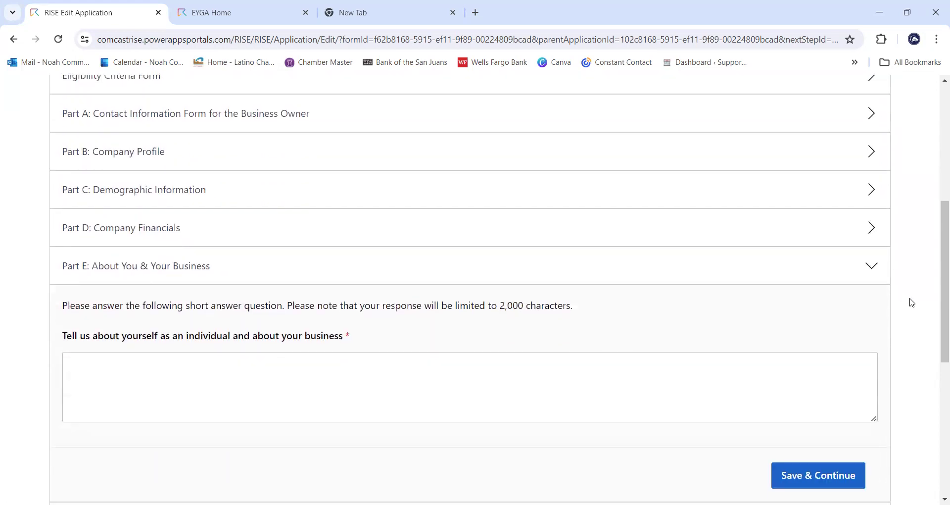
scroll(909, 299, down, 2)
scroll(880, 326, up, 1)
click(635, 318)
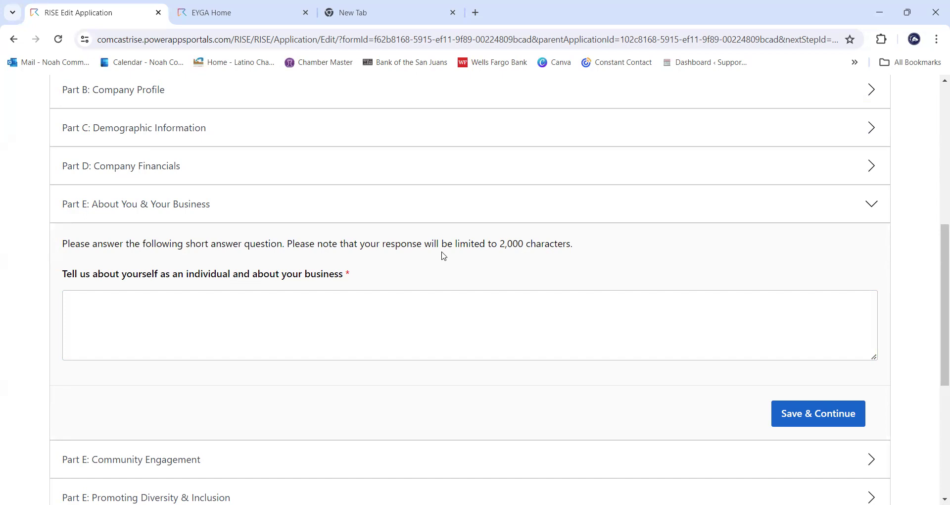
- Begin the self-description with your name, Pueblo native, CSU Pueblo graduate, and bachelor's and master's degrees
click(428, 301)
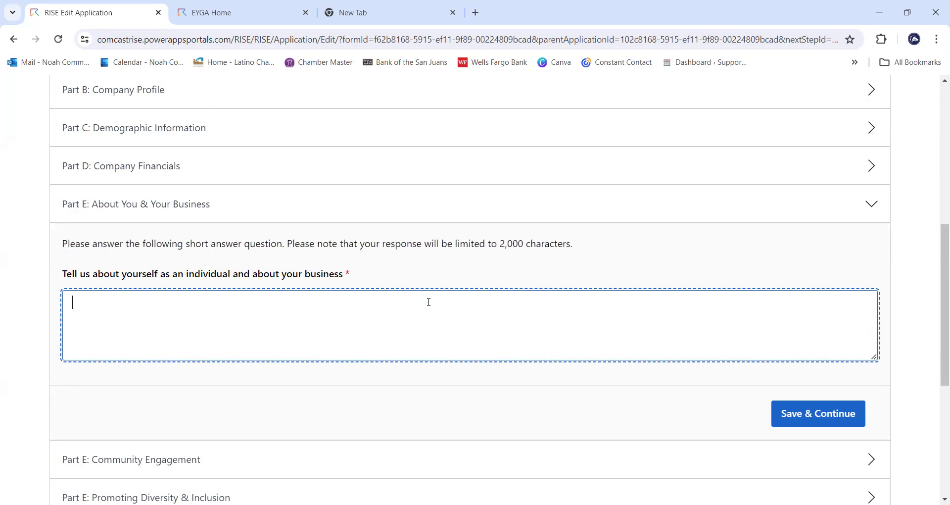
text(.)
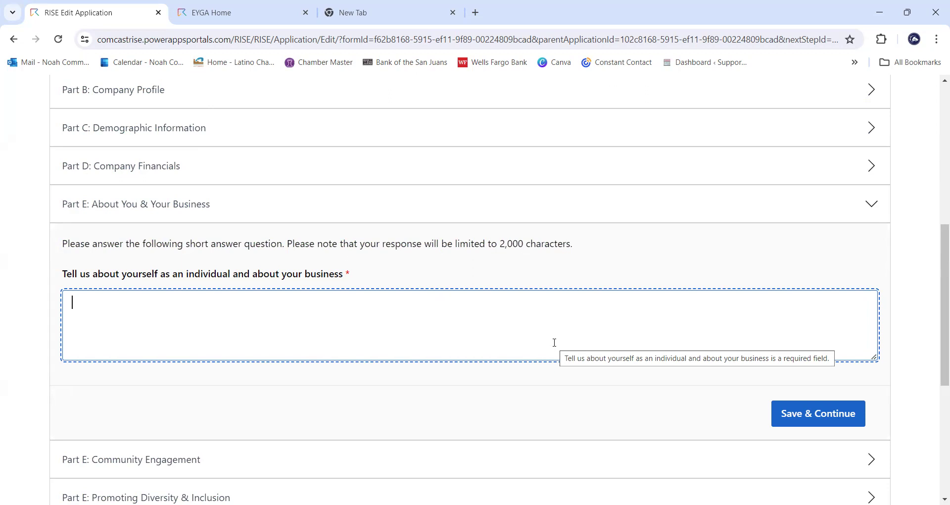
text(N)
key(BackSpace)
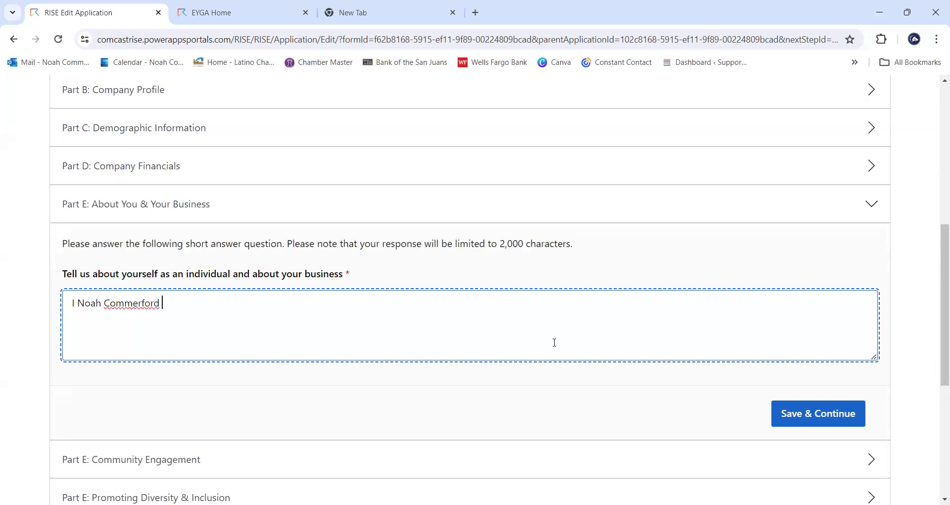
text(am a Pueblo native, and a gradute of)
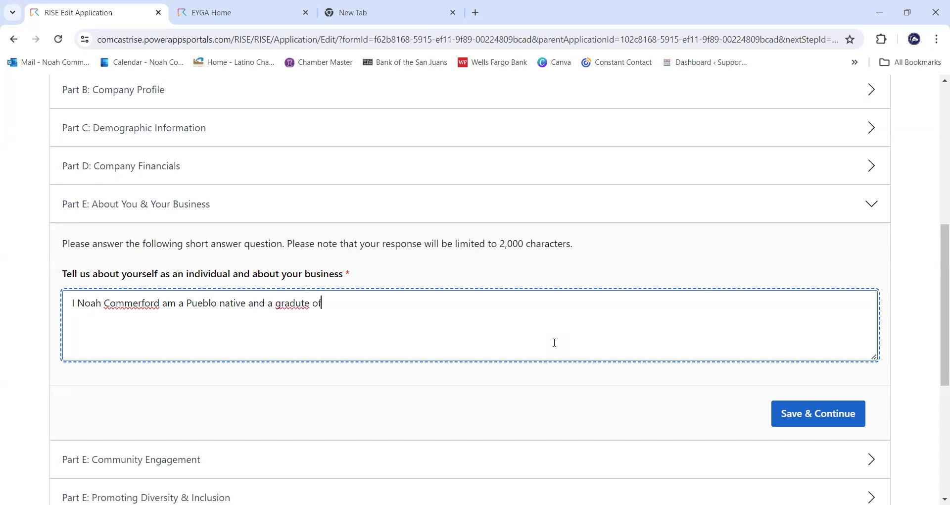
key(BackSpace)
key(BackSpace)
key(BackSpace)
key(BackSpace)
key(BackSpace)
text(ate of CSU Pueblo)
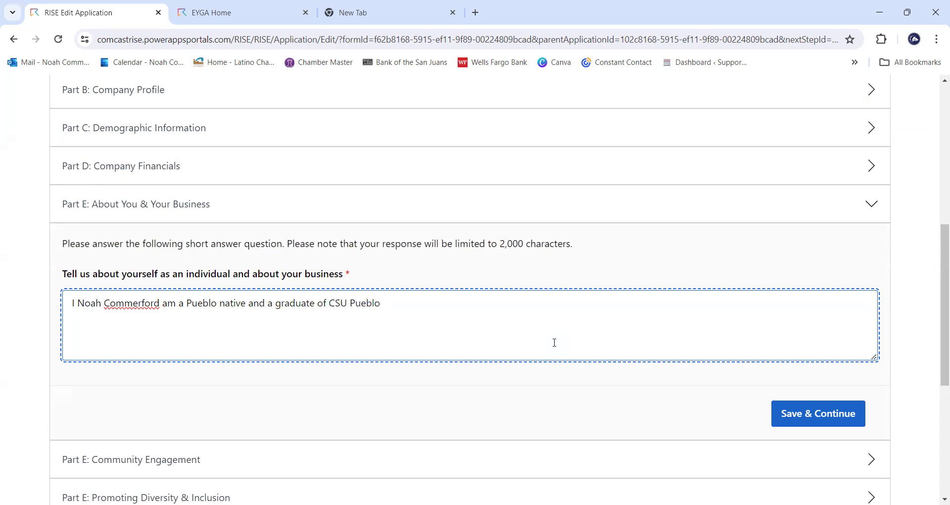
text(.)
text(I earning)
key(BackSpace)
key(BackSpace)
key(BackSpace)
text(ed bachelor's and master's)
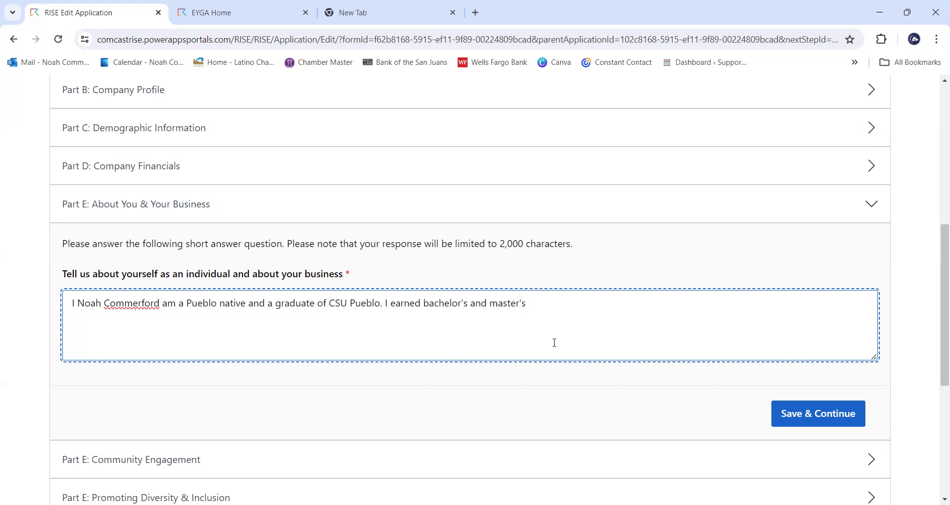
- Add the 2020 CSU Pueblo business degrees, lifelong Pueblo residence, youth baseball coaching, and two businesses opened
click(424, 304)
text(aster's )
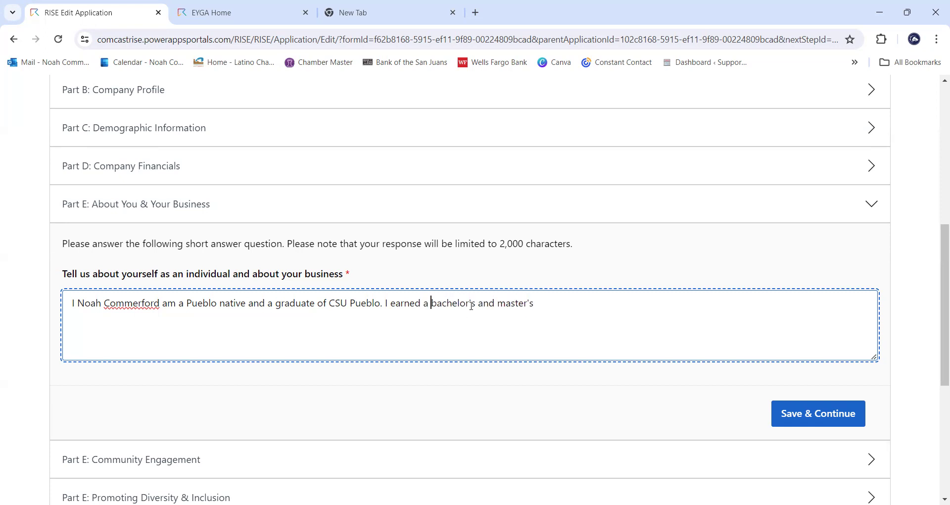
text(degree in the business school)
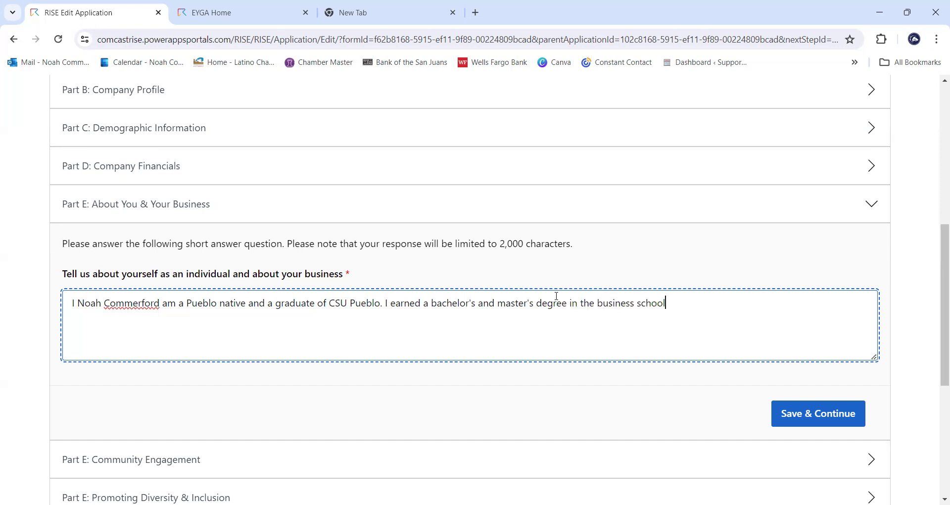
text( at CSU Puebl)
text(o and gr)
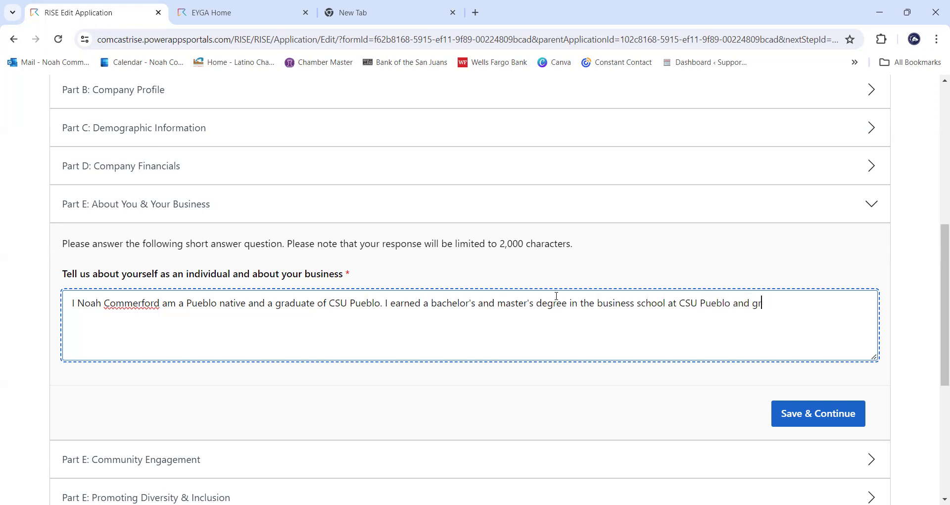
text(aduated in 2020.)
text(I have l)
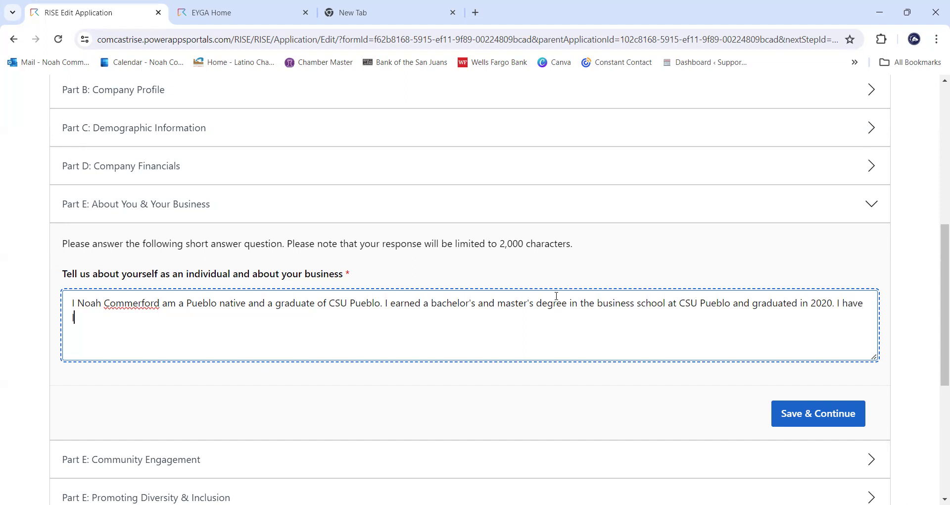
text(ived in Pueblo my entire)
text(life)
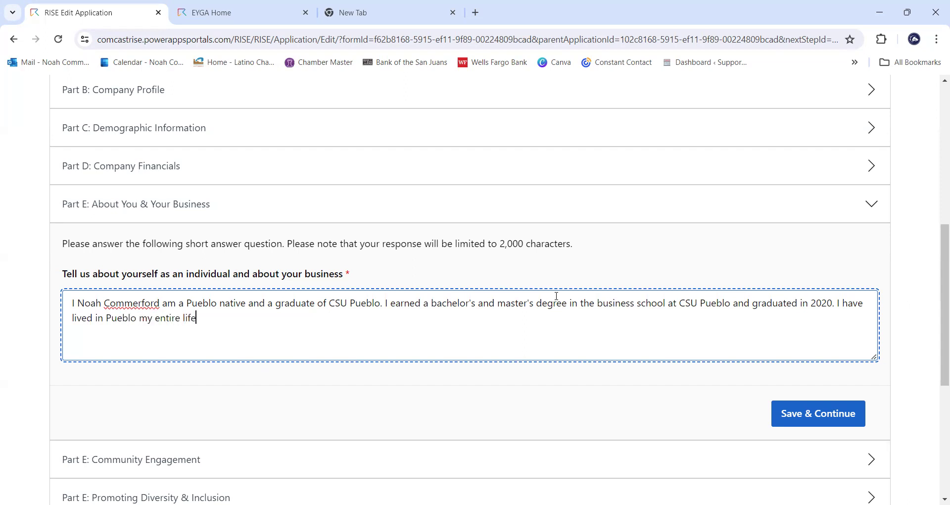
text(, I help coach a youth baseball t)
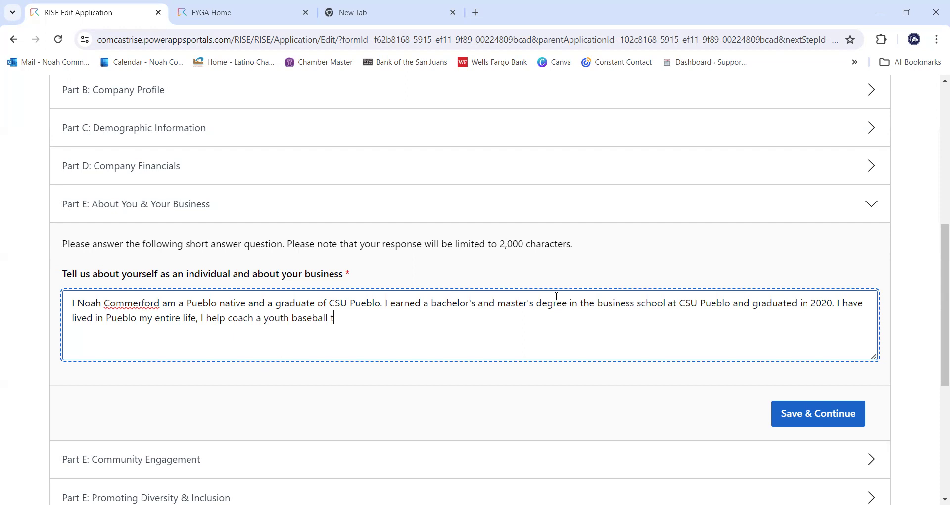
text(eam, and I have ope)
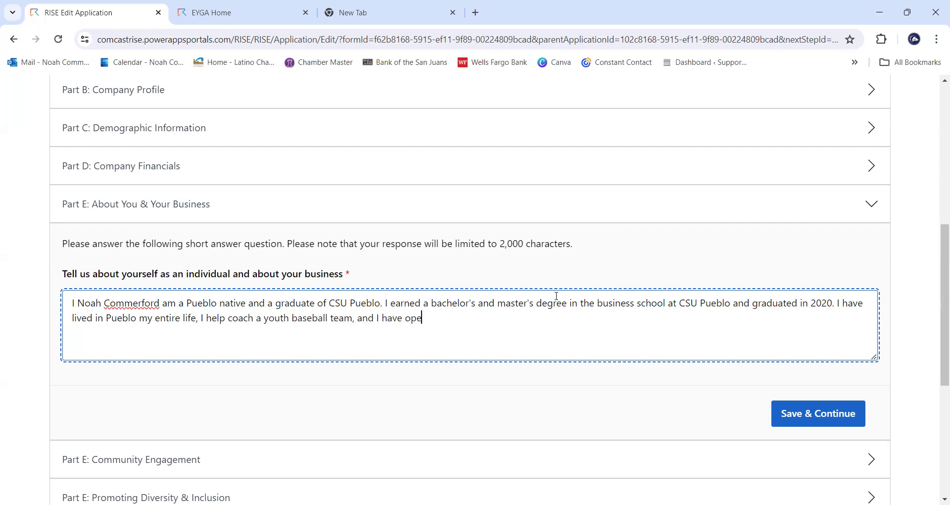
text(ned two businesses througout my)
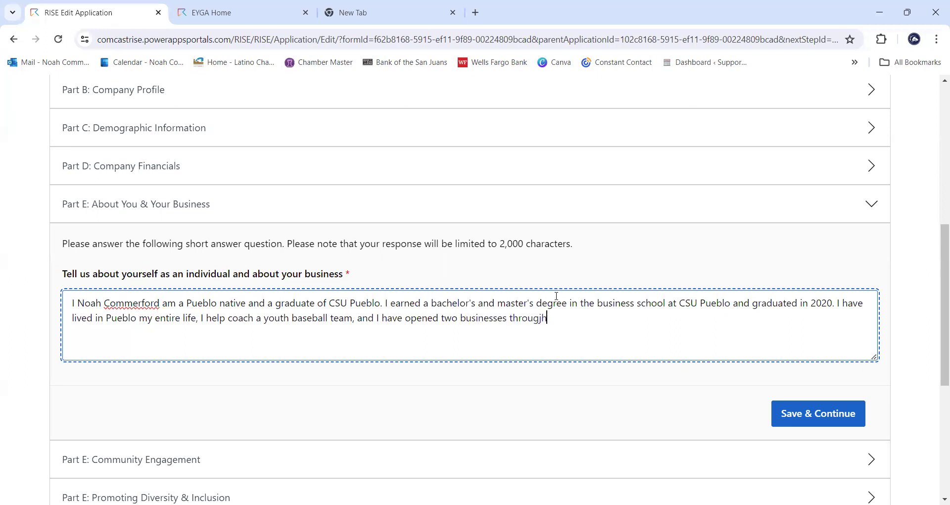
key(BackSpace)
key(BackSpace)
key(BackSpace)
key(BackSpace)
key(BackSpace)
key(BackSpace)
text(hout my life.)
- Describe Pueblo's Pizza LLC opening May 1st 2019 downtown, with dine-in, carryout and delivery
text(Pueblo)
text('s Pizza L)
text(LC w)
text(a)
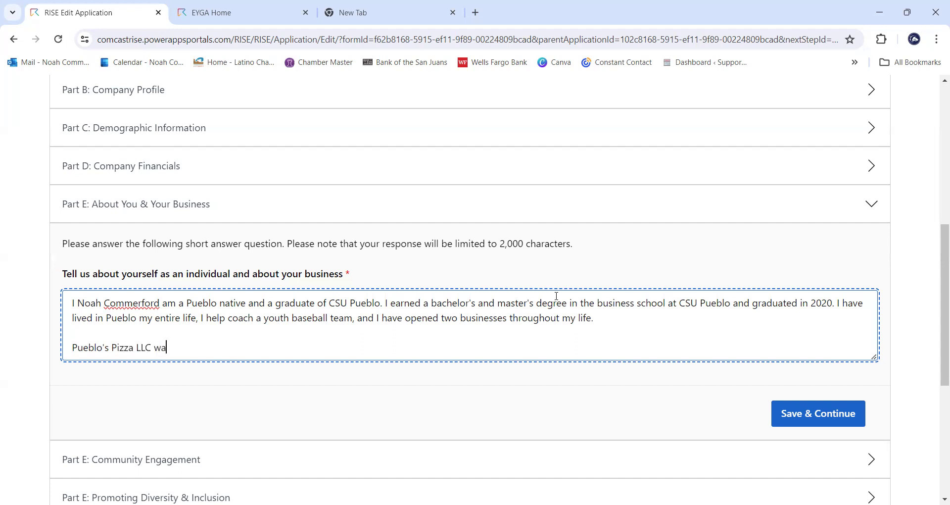
text(s formed, founded, and opened on)
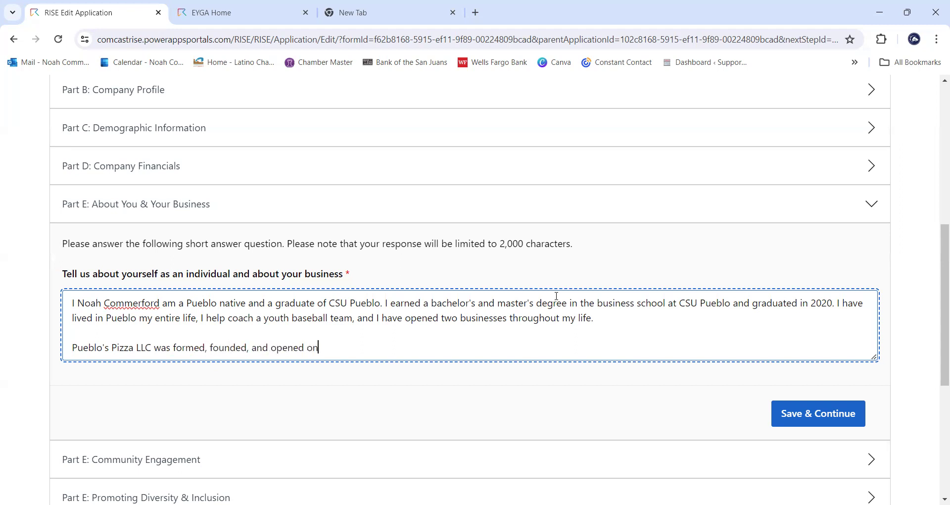
text( May 1st of 2019 in downtown Pueblo Colorado. Currently, Pueblo's Pizza )
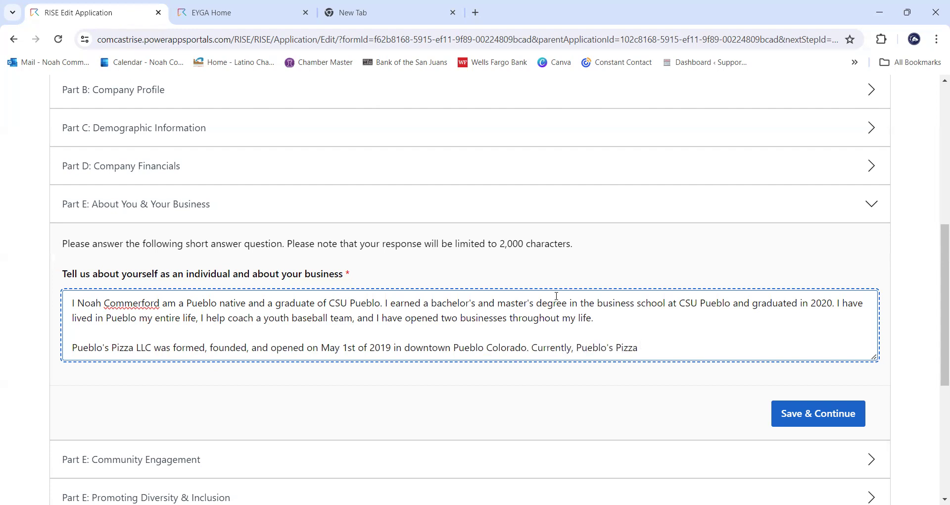
text(has a staff of eight employ)
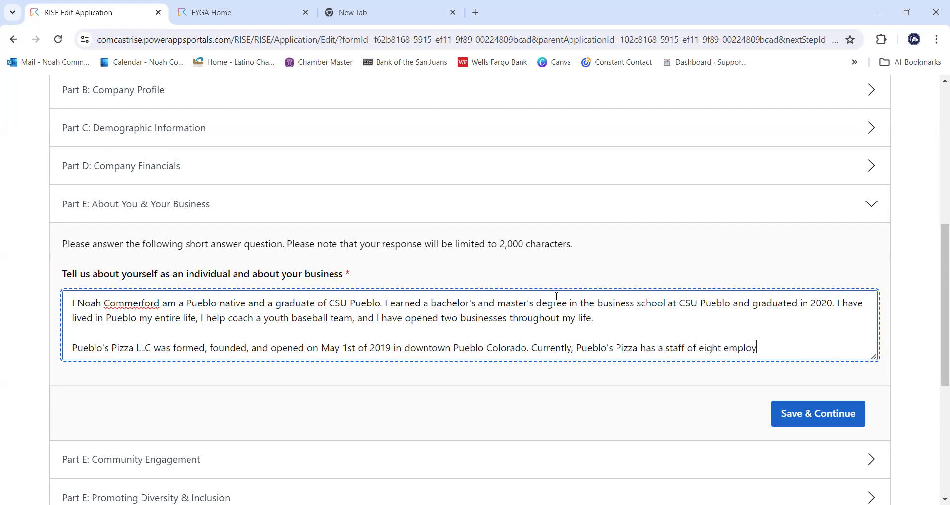
text(ees, offers dine in, carrout, and)
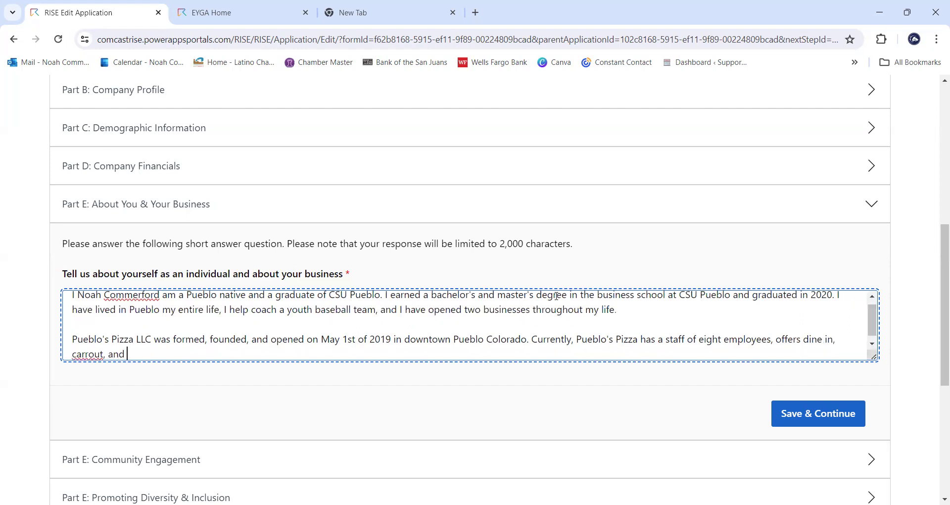
key(BackSpace)
key(BackSpace)
key(BackSpace)
key(BackSpace)
key(BackSpace)
key(BackSpace)
key(BackSpace)
key(BackSpace)
key(BackSpace)
text(y)
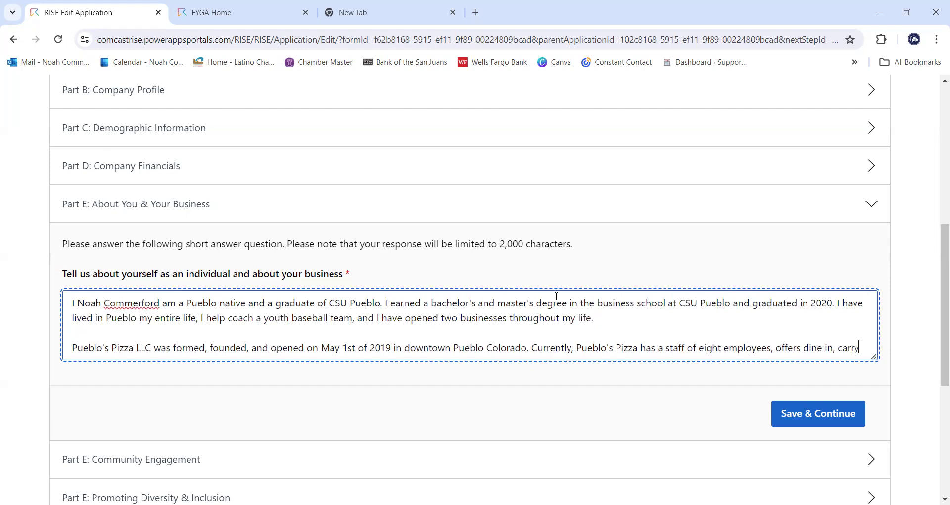
text(out, and deliv)
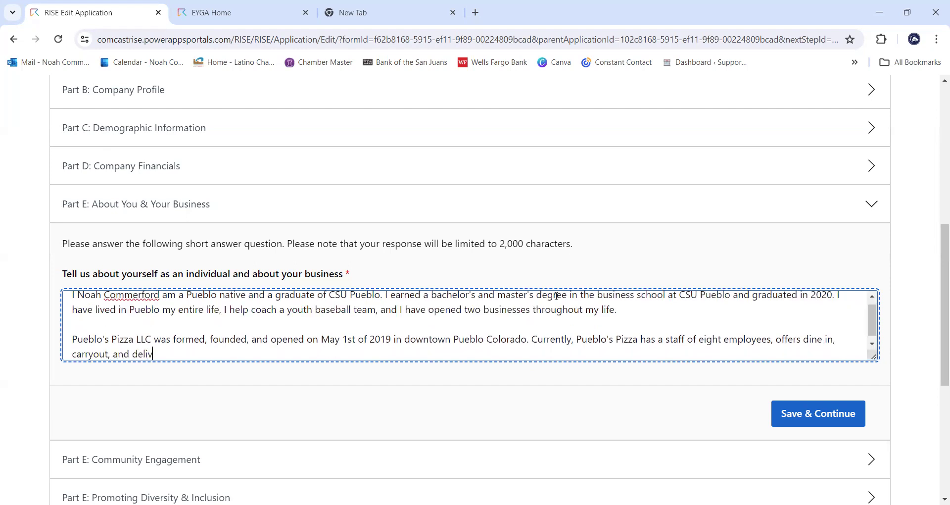
text(ery.)
- Add that Pueblo's Pizza has 50+ menu items and 50 beverages, correcting 'bevarages' via spell-check
text(Pueblo's Pizza o)
key(BackSpace)
text(c)
text(ha)
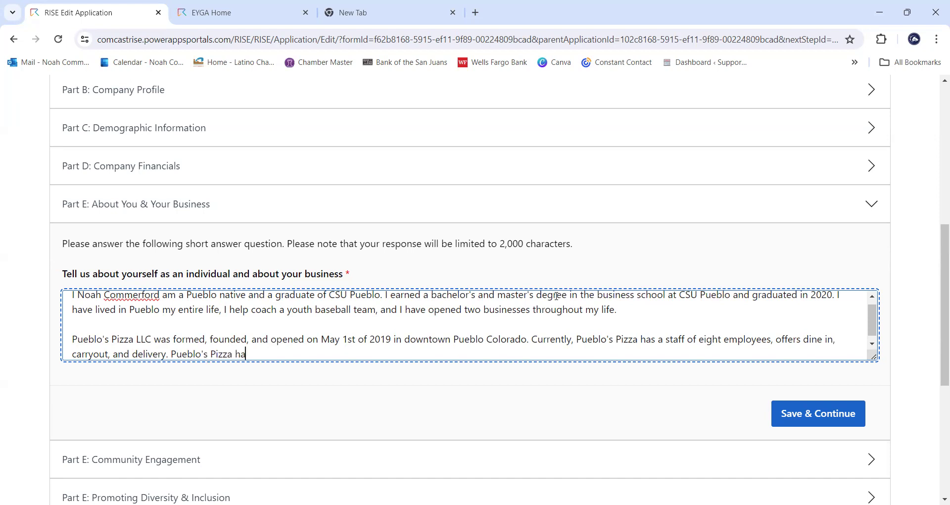
text(s more than 50 menu times)
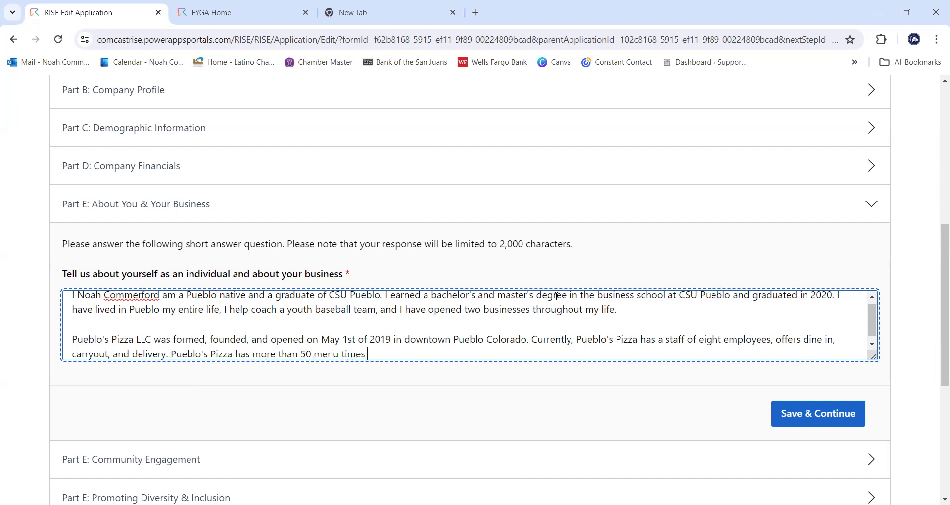
key(BackSpace)
key(BackSpace)
key(BackSpace)
key(BackSpace)
key(BackSpace)
text(items and)
text(50 bevarages)
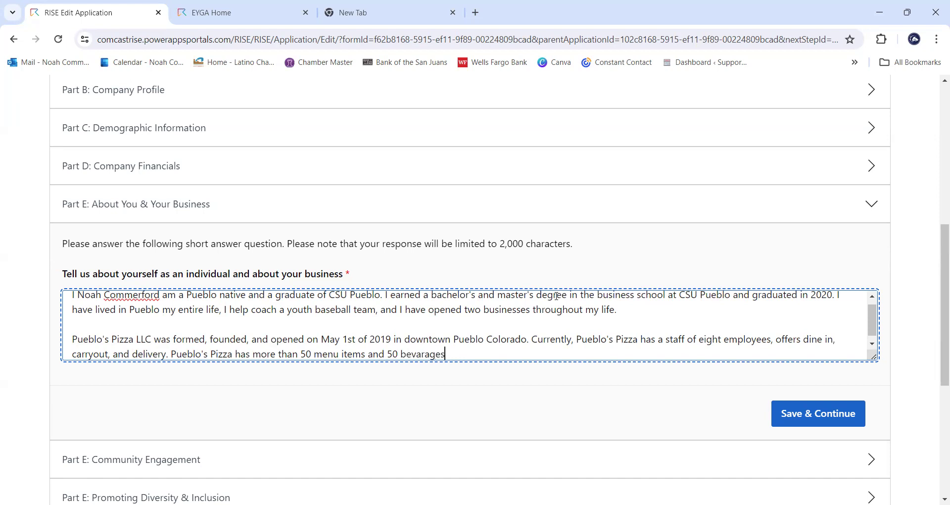
text( to choose fr)
text(om/)
right_click(415, 355)
click(447, 81)
click(536, 357)
- Save the About You answer and select the empty Community Engagement answer box
click(834, 415)
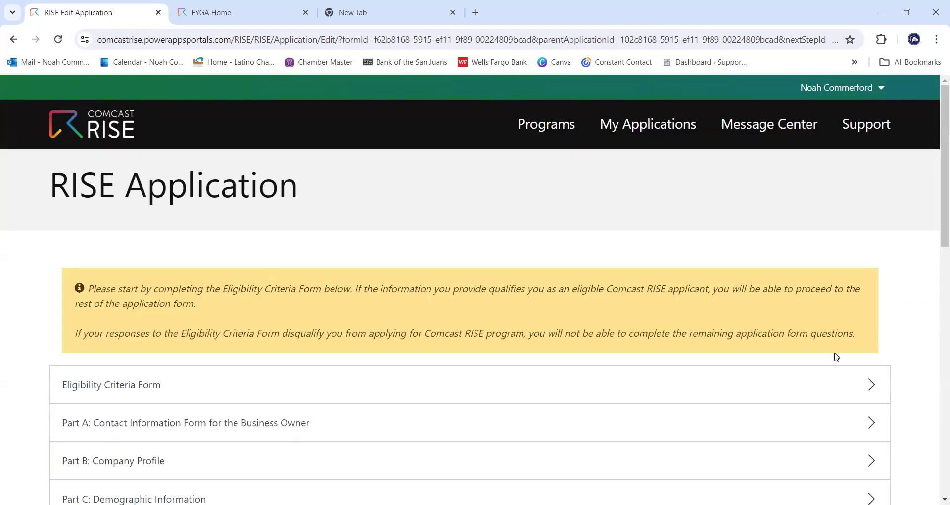
scroll(846, 354, down, 4)
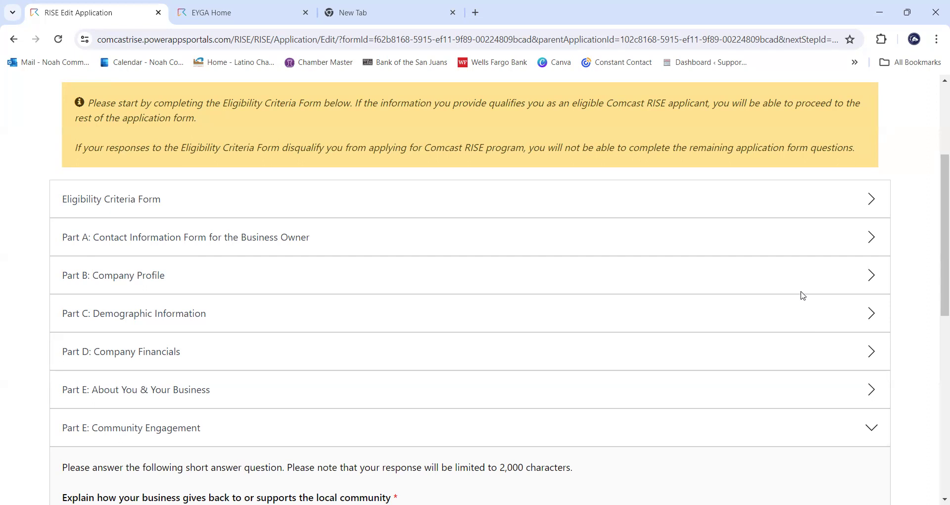
scroll(800, 286, down, 1)
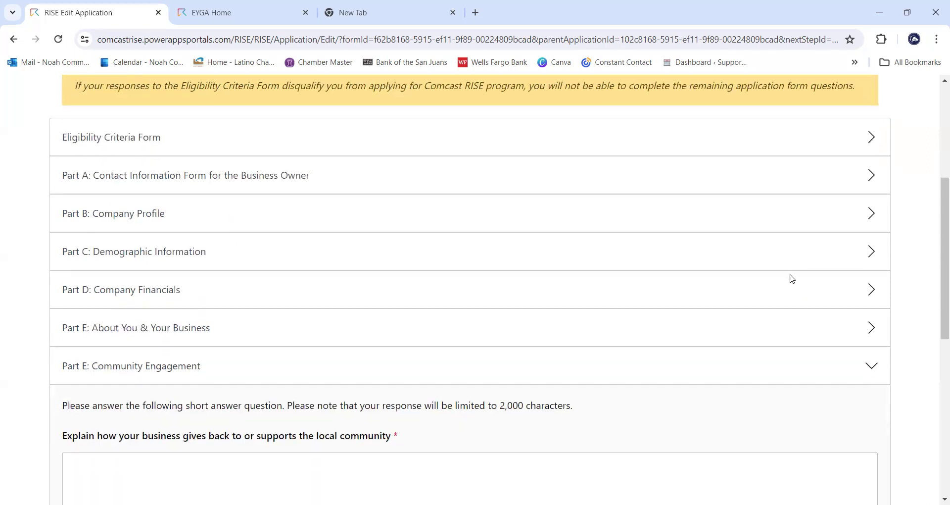
scroll(788, 283, down, 1)
scroll(789, 282, down, 1)
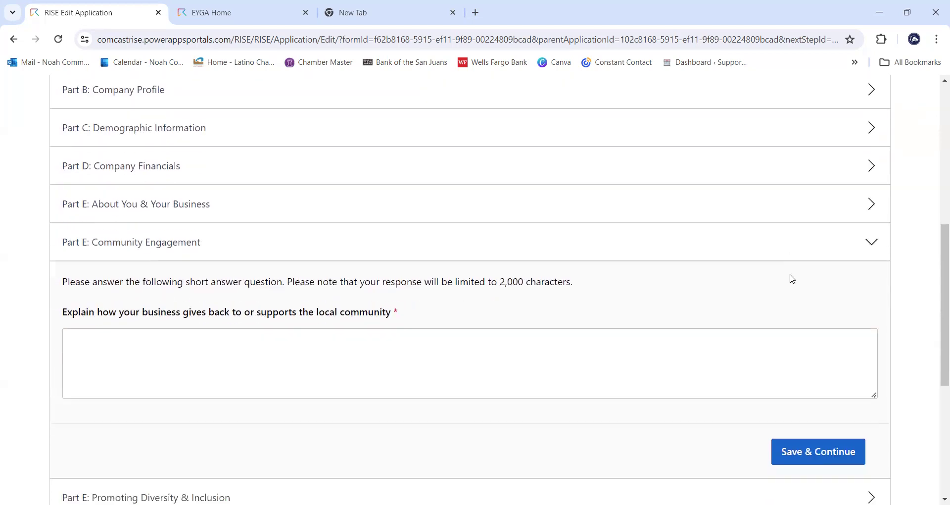
scroll(791, 278, down, 1)
click(749, 295)
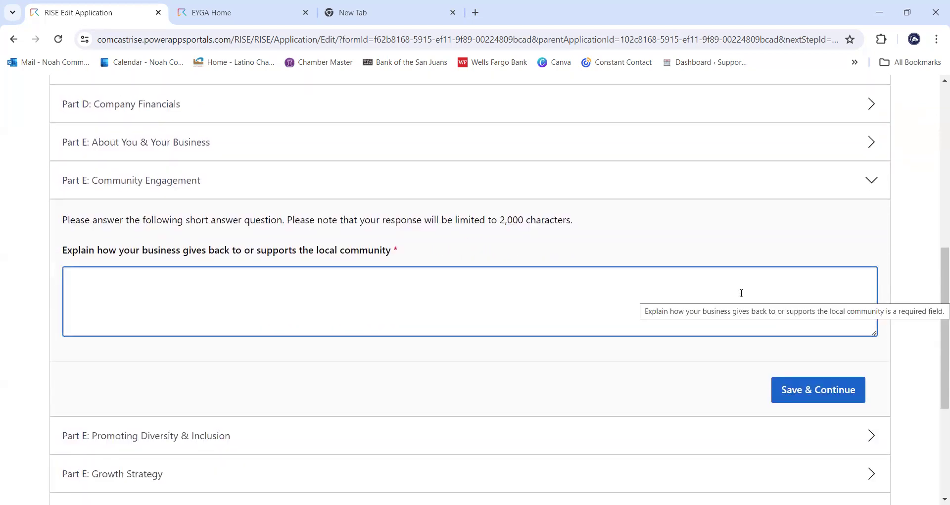
click(160, 261)
click(356, 291)
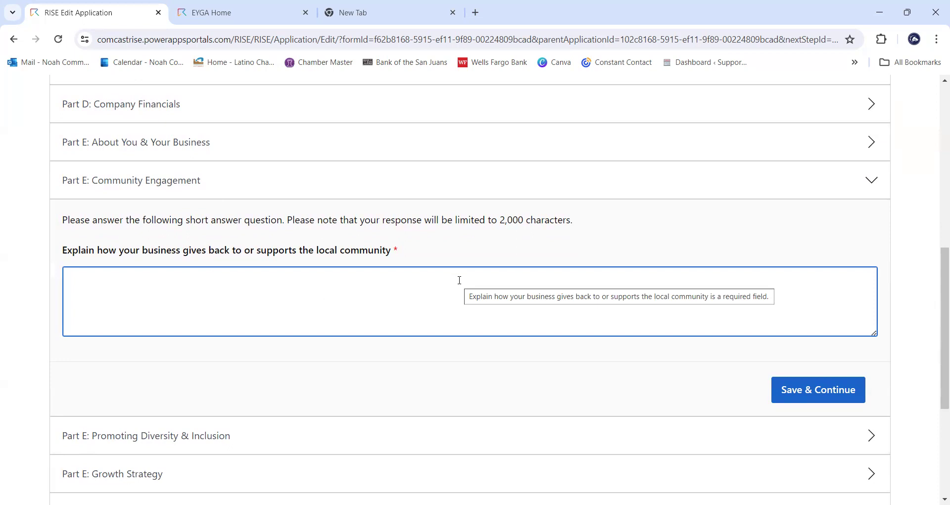
click(459, 280)
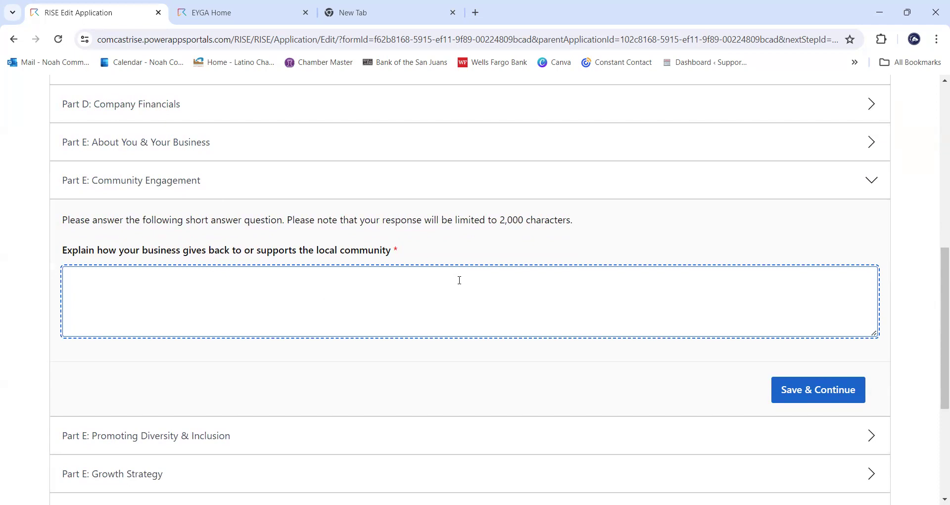
- Write that you serve on non-profit boards and let youth sports teams sell coupon cards in the restaurant
text(I as the business serve on sev)
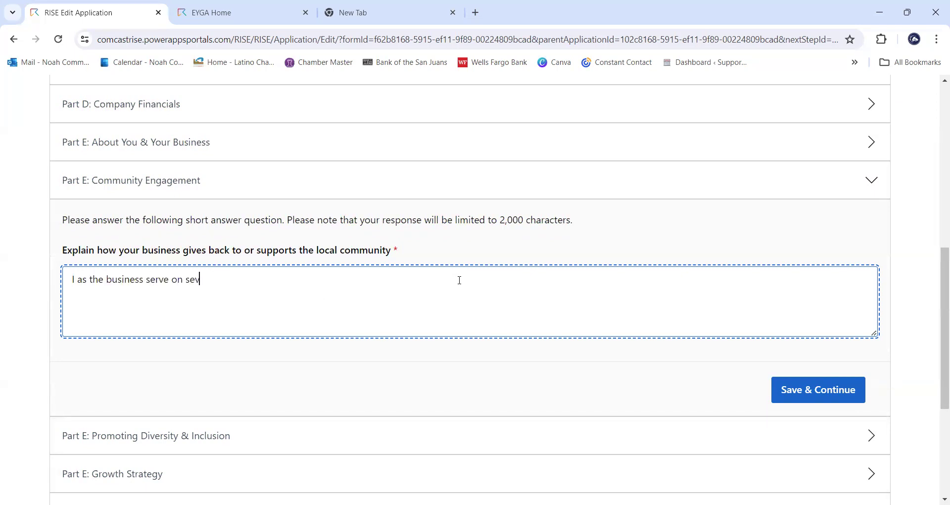
text(eral non-profit boards,)
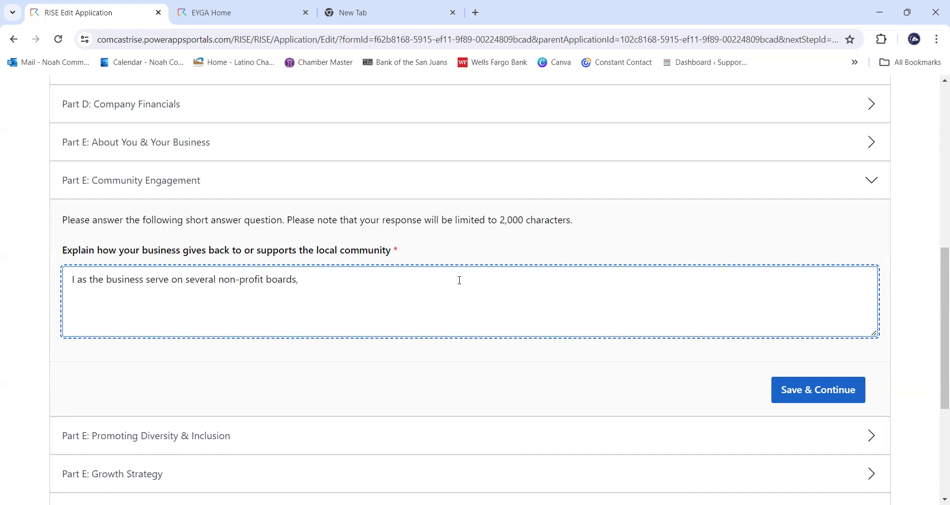
text(I allow all youth sports )
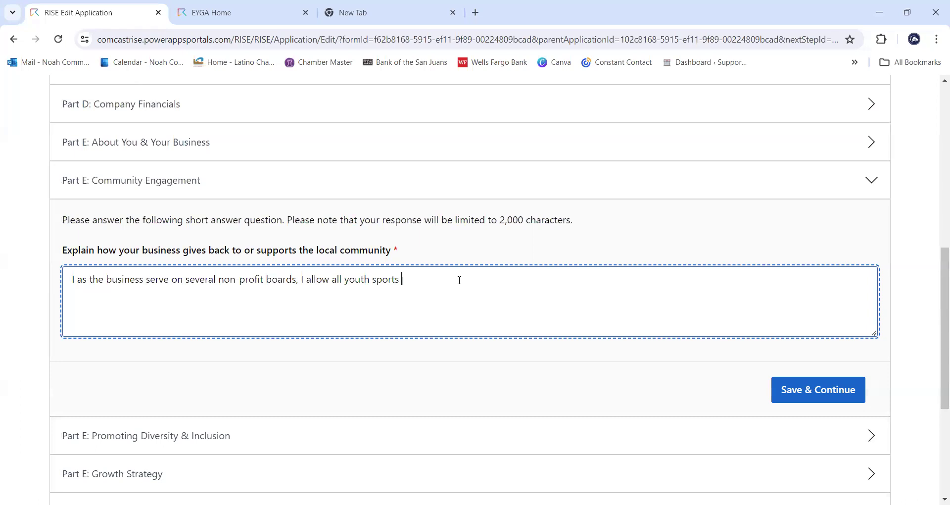
text(team to sell their coupons)
key(BackSpace)
text(cards in the restauranmt)
key(BackSpace)
key(BackSpace)
text(t)
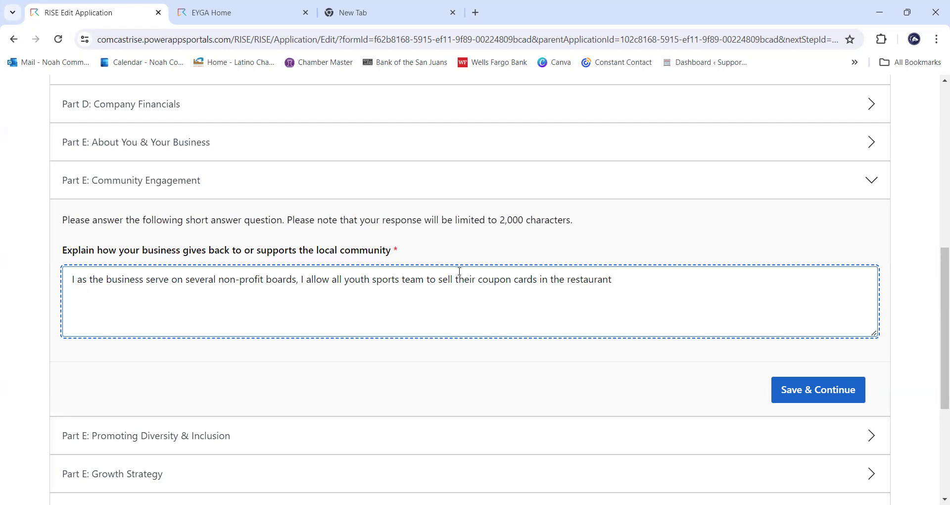
click(424, 279)
text(s)
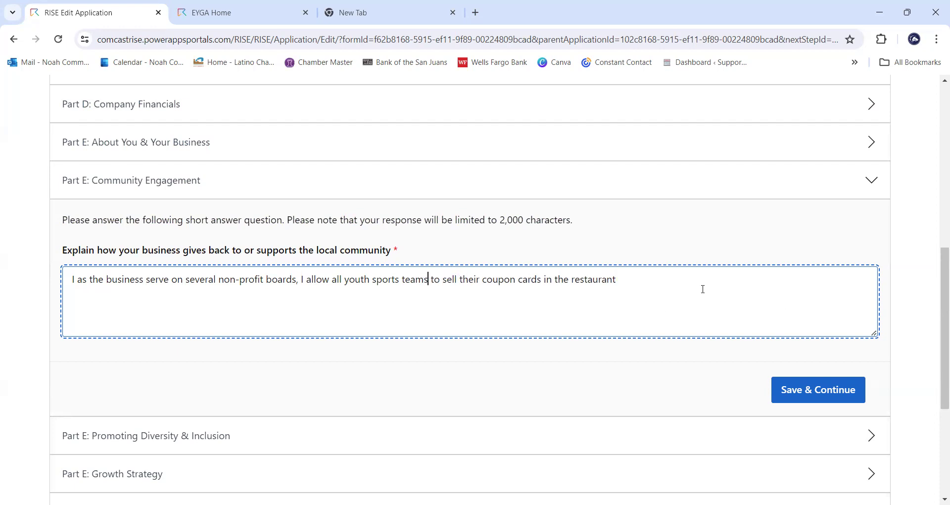
click(650, 282)
text(,)
- Finish the answer with support for college and high schools through a $5,000 annual scholarship program
text(and supports college and hi)
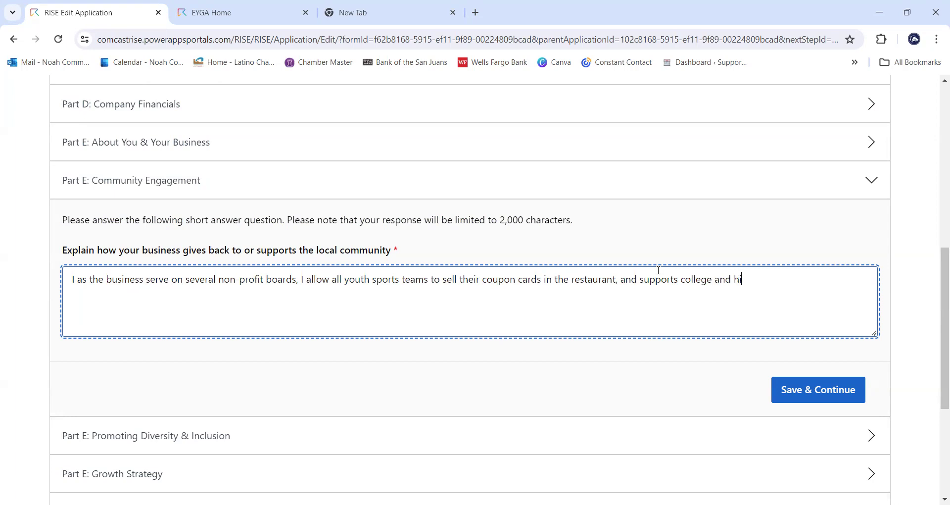
text(gh schools with a $5,000)
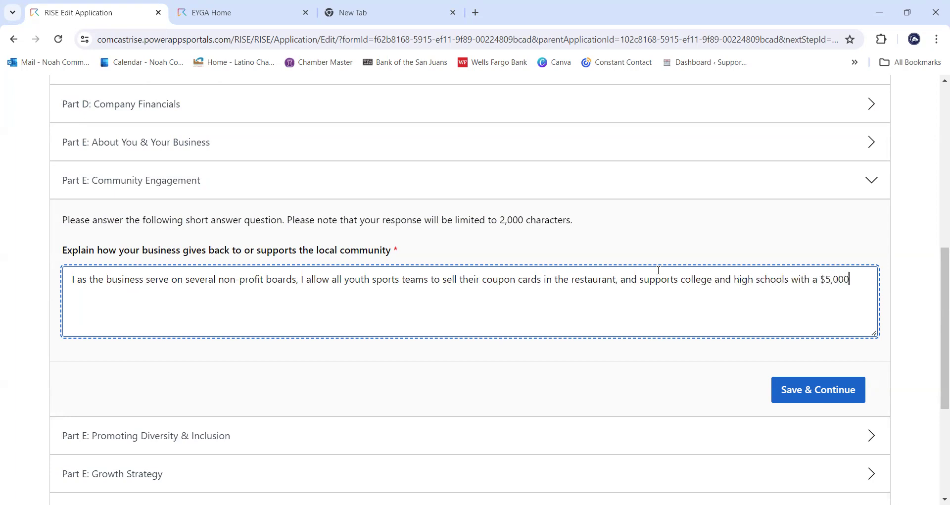
text( annual scholarshi p)
key(BackSpace)
key(BackSpace)
text(p for)
key(BackSpace)
key(BackSpace)
key(BackSpace)
key(BackSpace)
text(program.)
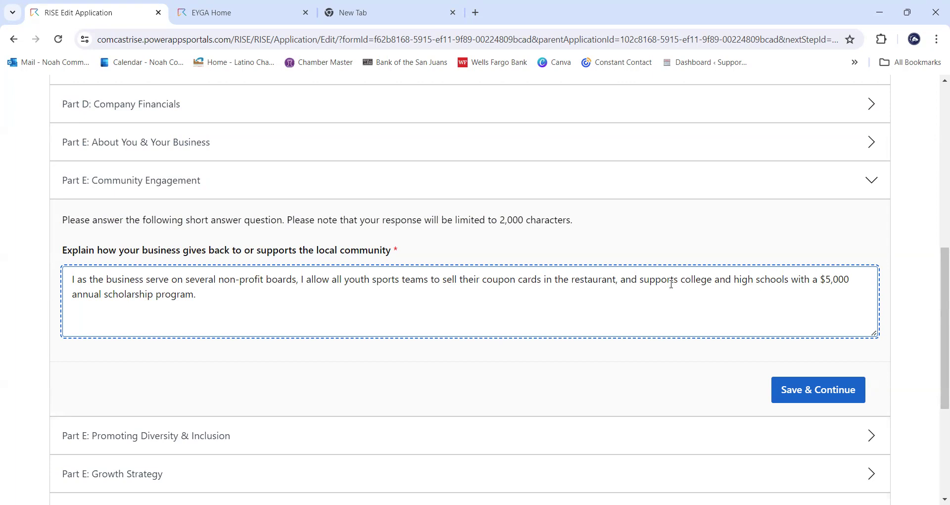
- Change 'supports' to 'I support' in the scholarship clause of the community answer
click(641, 280)
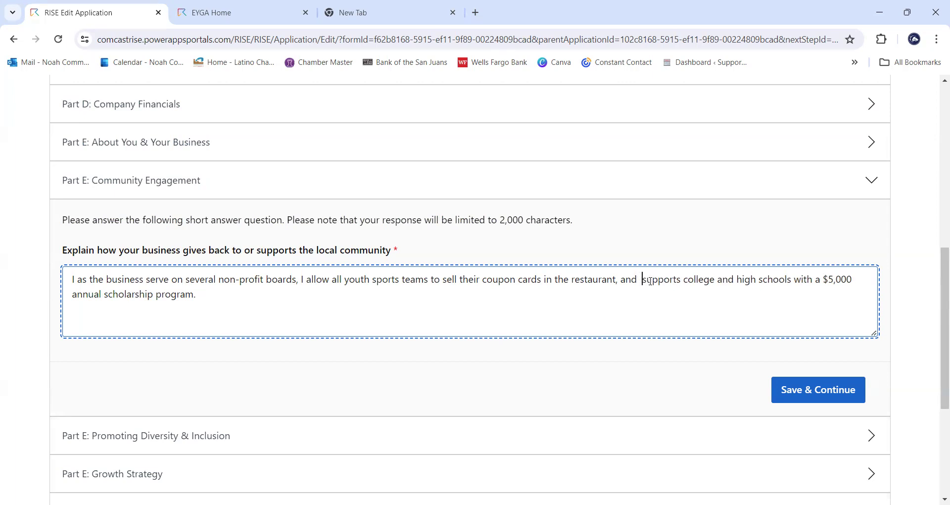
key(BackSpace)
text(I)
click(683, 280)
key(BackSpace)
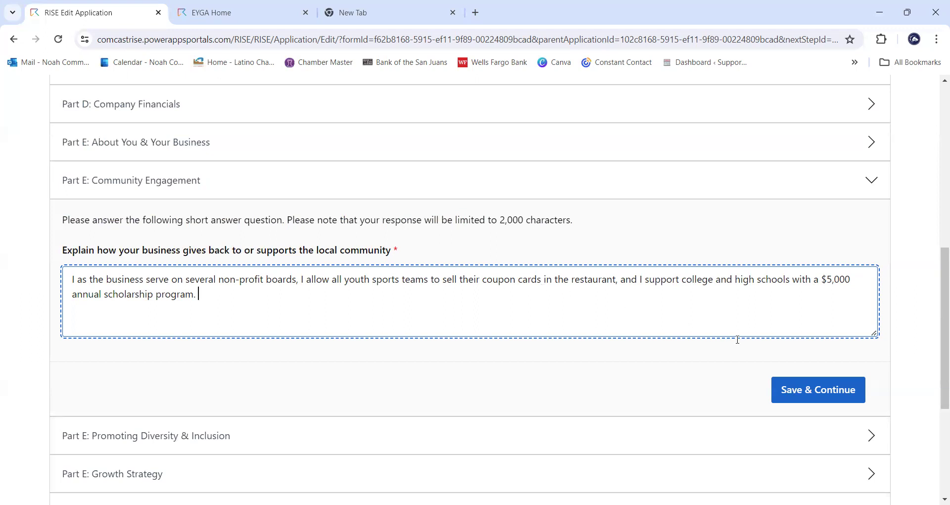
- Save the Community Engagement answer and select the Diversity & Inclusion answer box
click(812, 393)
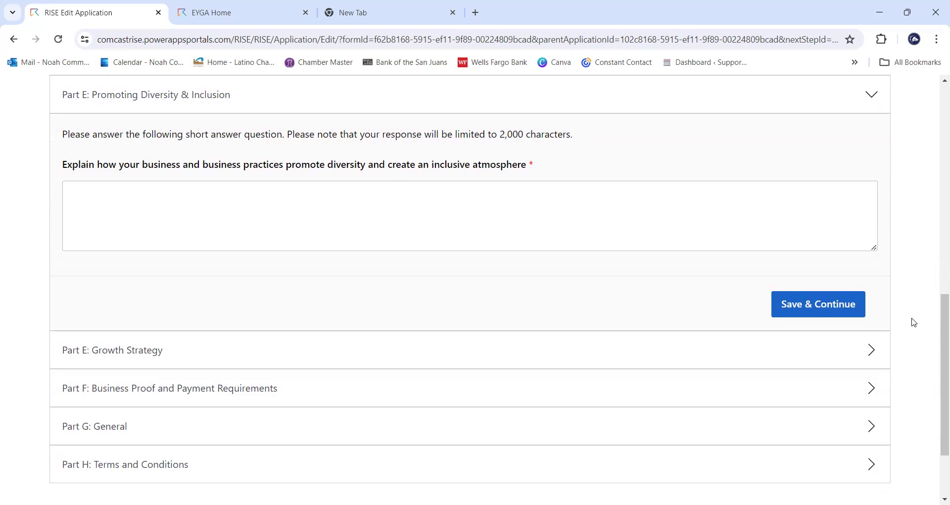
scroll(895, 284, up, 1)
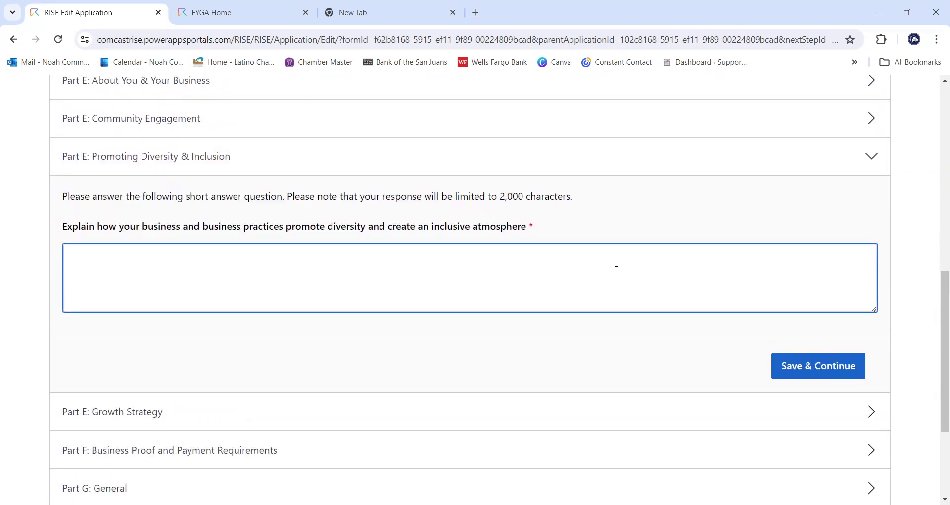
scroll(616, 270, up, 1)
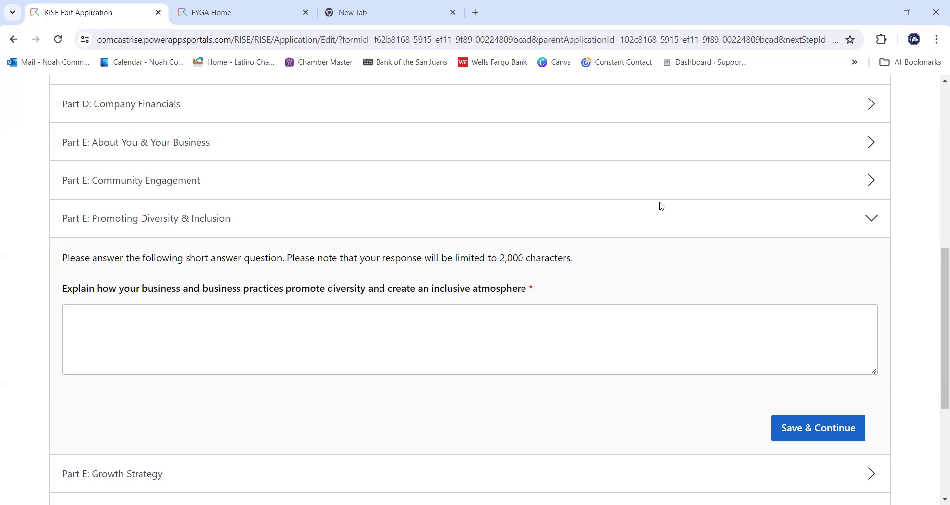
click(588, 330)
- Write that the menu comes in ten languages, with bilingual staff and four male and four female employees
text(Pueblo's Pizza menu is ava)
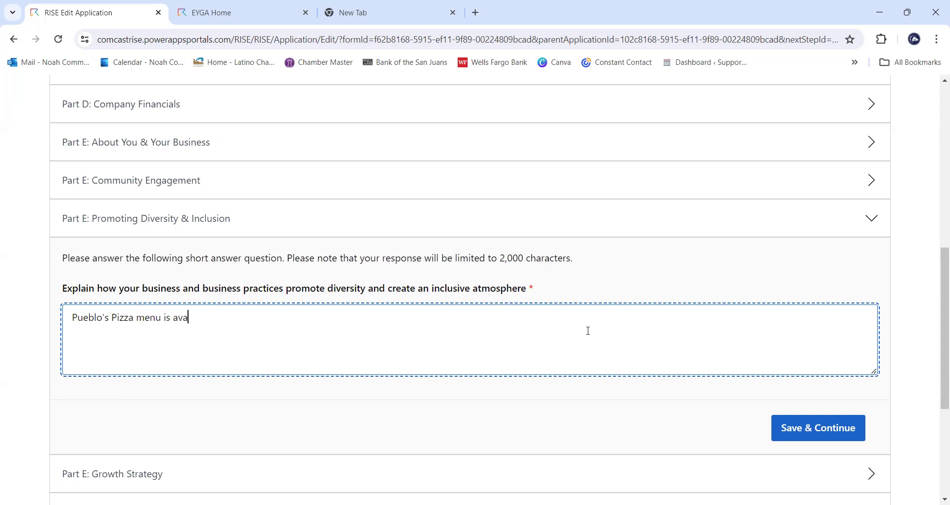
text(ilable in ten different languages,)
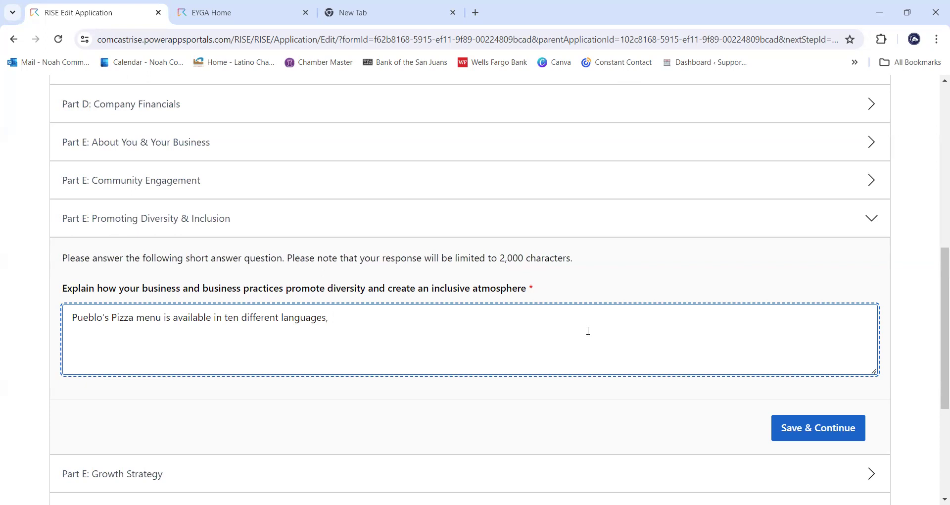
text(has several bilingual)
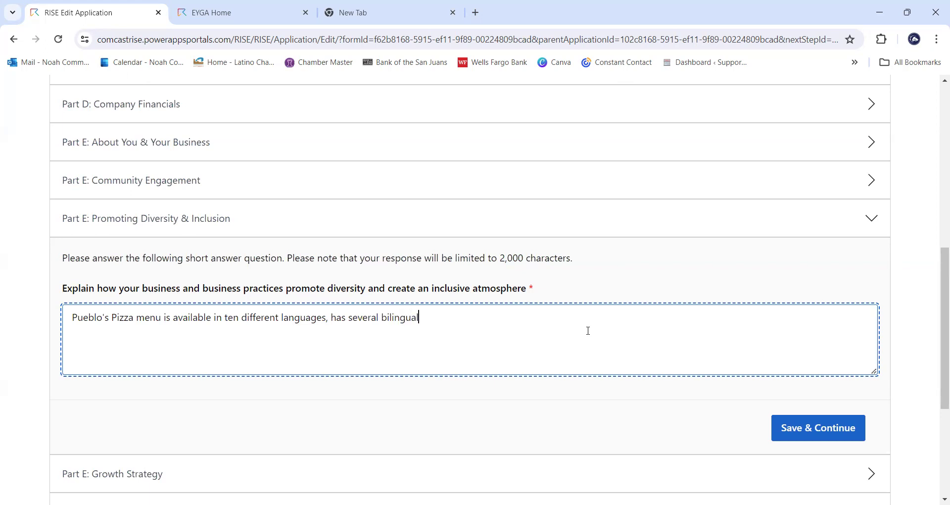
text( employees,)
text(four male)
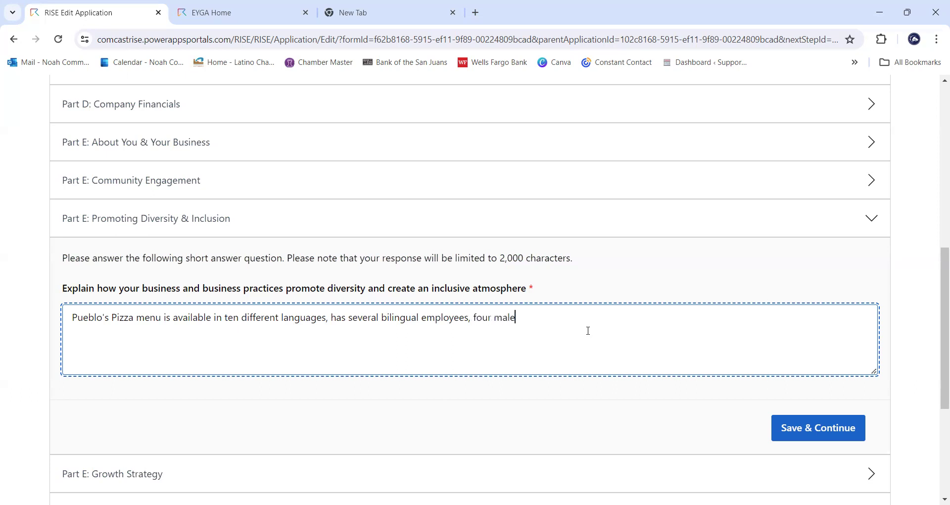
text( and four female emplo)
text(yees )
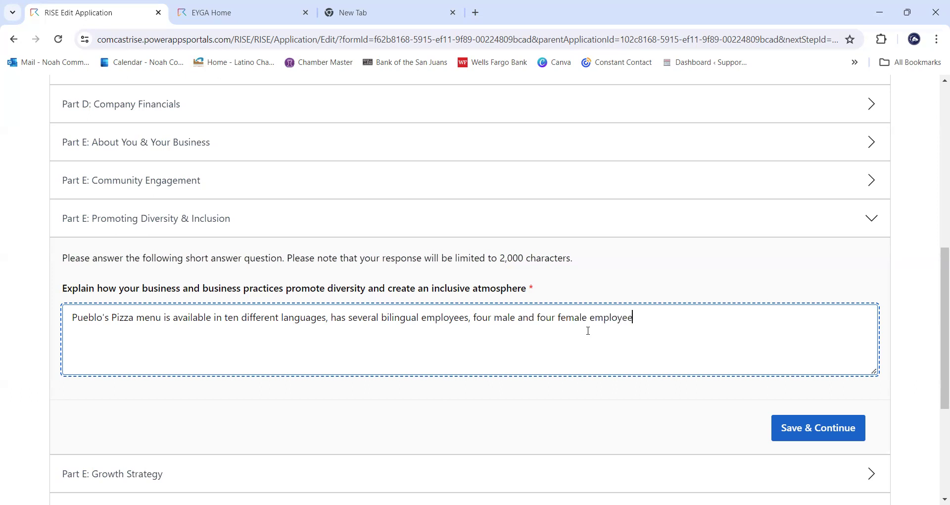
text(o)
key(BackSpace)
text(on staff,)
- End the answer with contracting ten different vendors for food supplies, removing the stray comma
text(I work and contract with)
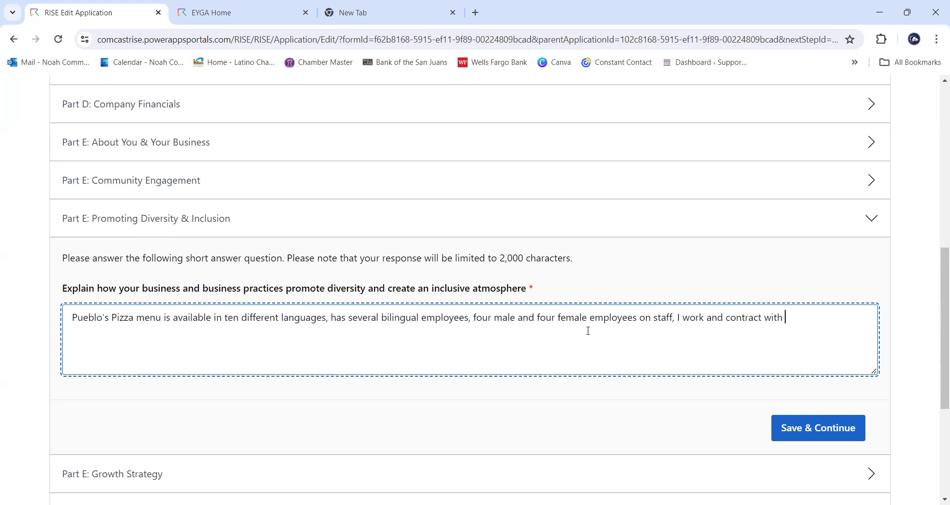
text(ten d)
text(ifferent vendo)
text(rs to )
text(get )
text(food supplies f)
text(rom.)
text(,)
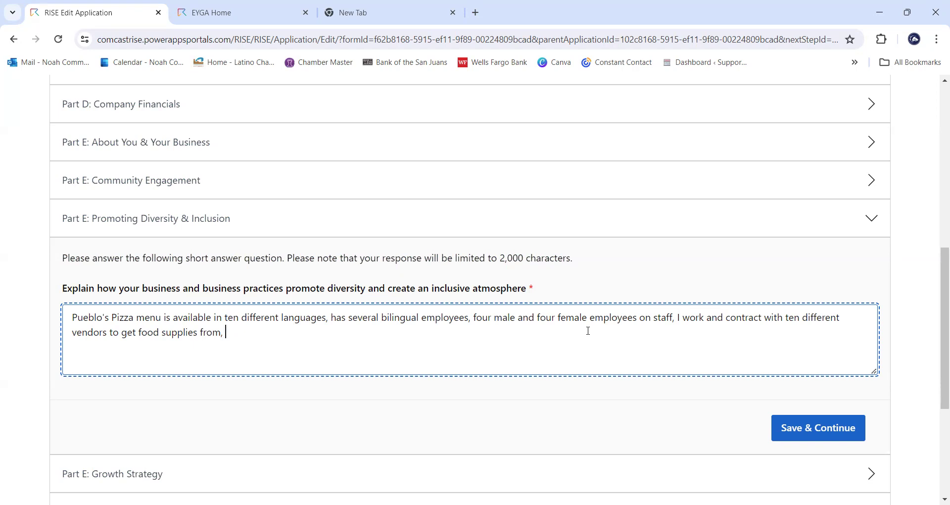
key(BackSpace)
text(.)
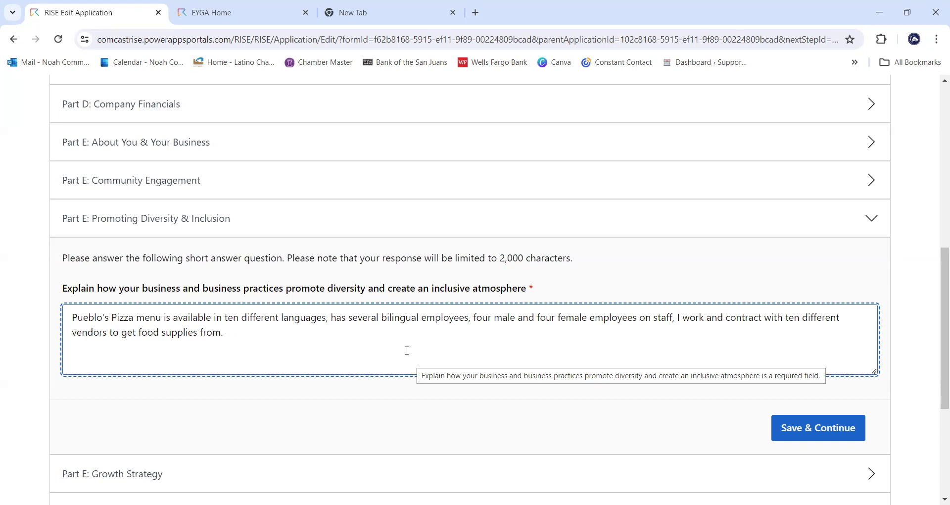
- Insert 'has' before 'four male' and 'and' before 'I work' in the Diversity answer
click(474, 318)
text(I)
key(BackSpace)
key(BackSpace)
text(has)
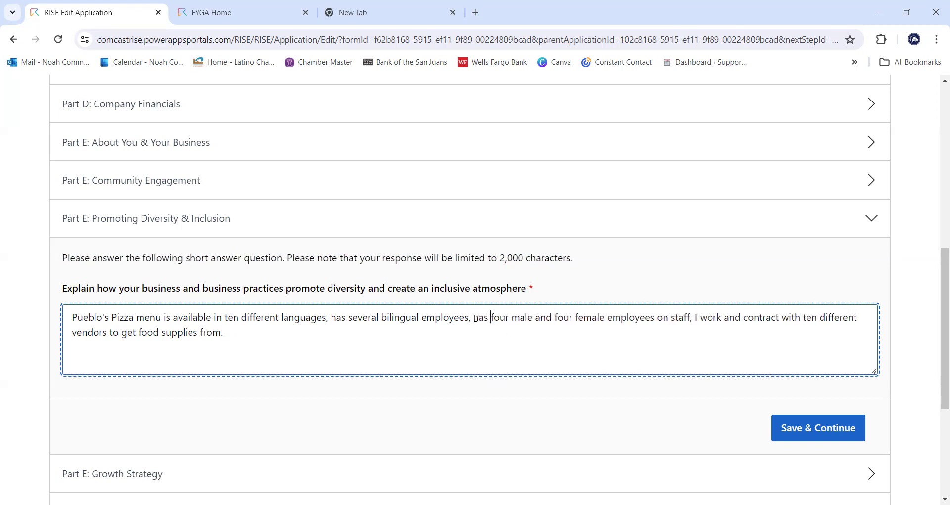
click(696, 317)
text(and)
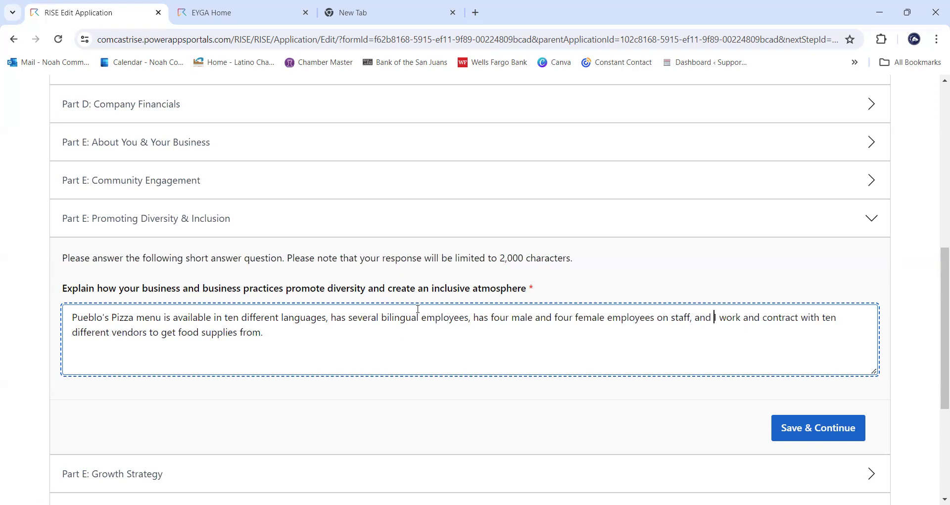
click(380, 337)
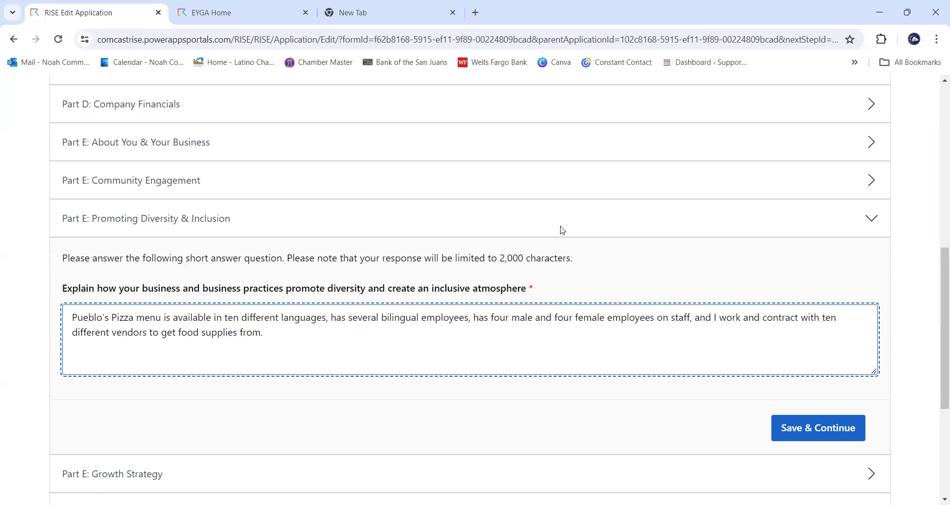
- Review the finished Diversity & Inclusion answer and submit it with Save & Continue
drag(299, 334, 207, 316)
click(280, 328)
click(841, 429)
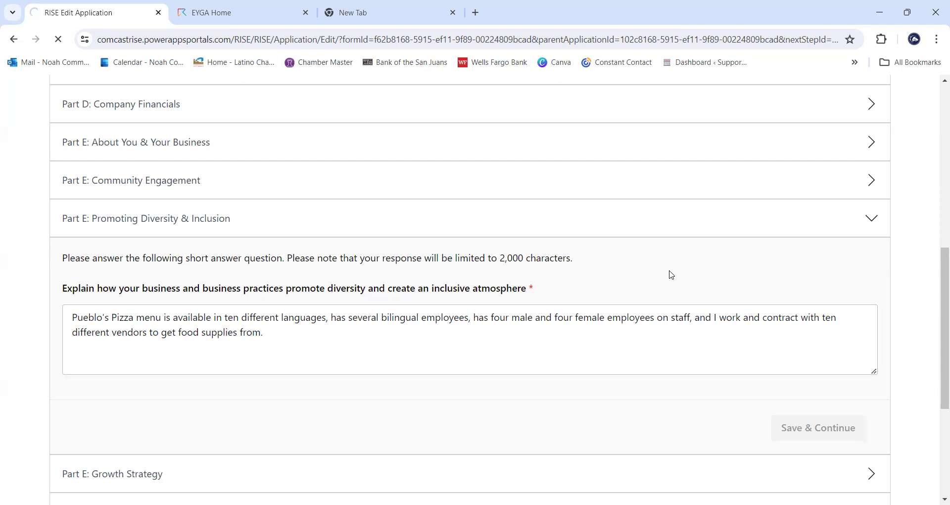
- Scroll to the expanded Part E: Growth Strategy question and its empty answer box
scroll(672, 276, down, 5)
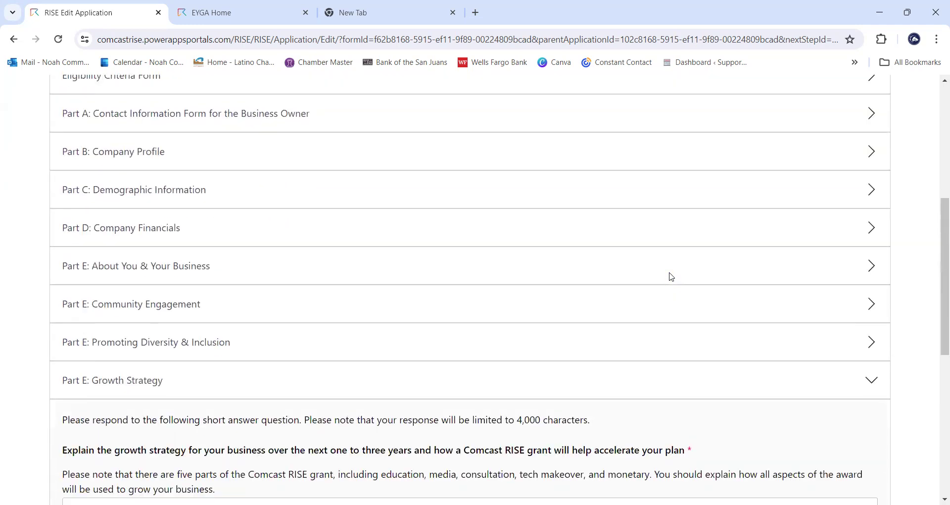
scroll(668, 275, down, 5)
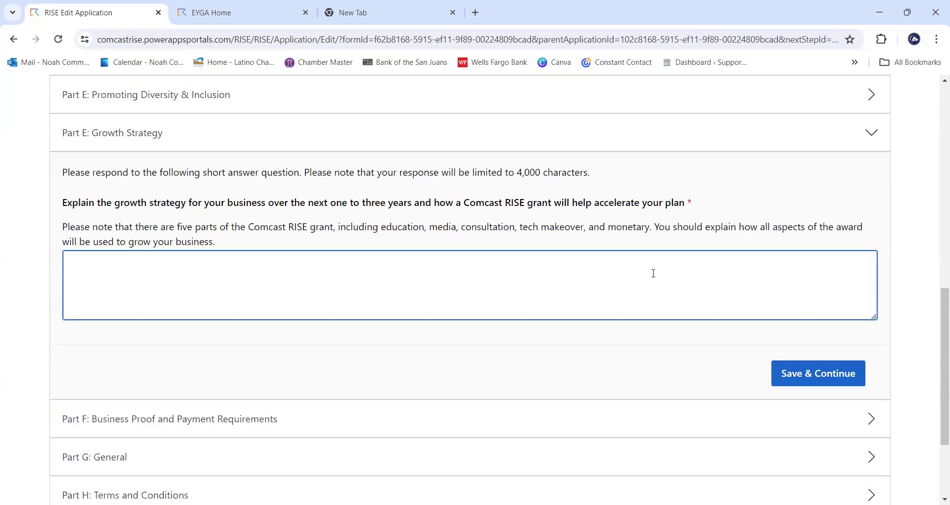
scroll(626, 263, up, 1)
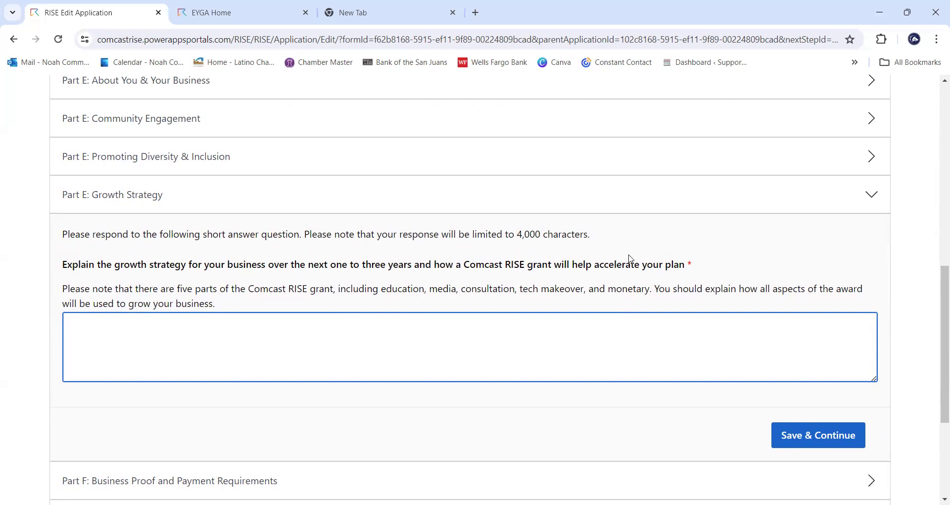
click(603, 238)
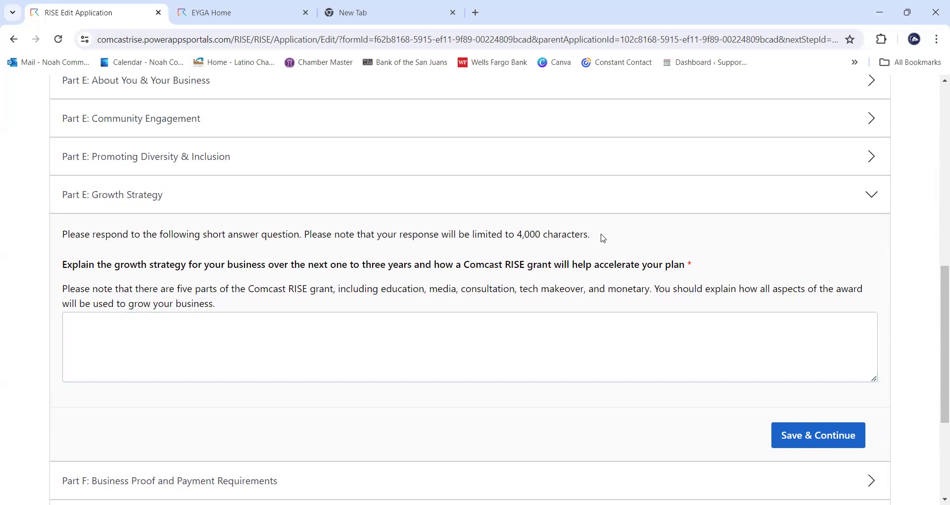
drag(604, 239, 519, 236)
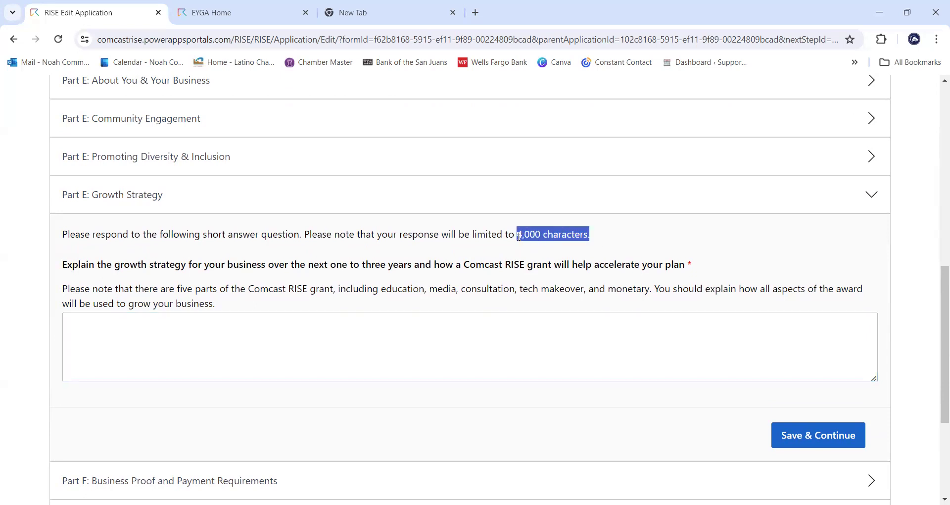
click(602, 237)
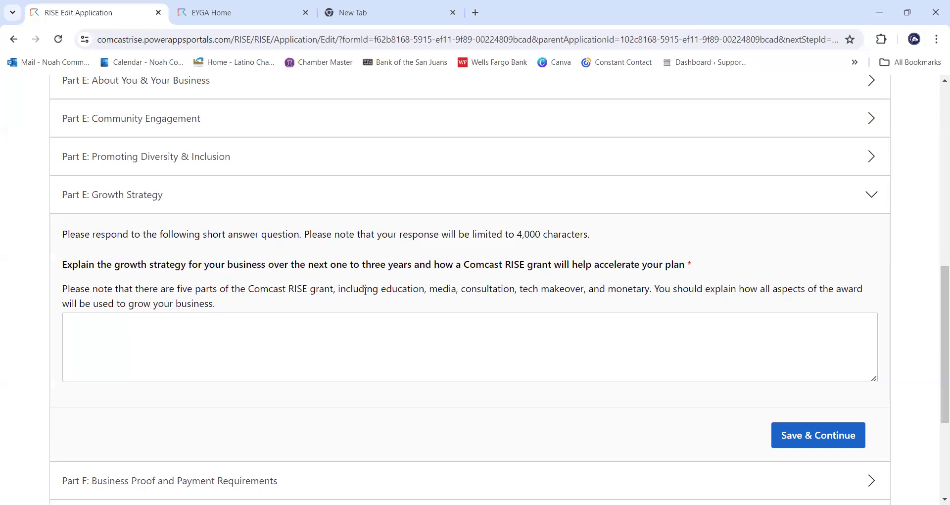
- Read through the five grant parts, then put the cursor in the empty Growth Strategy answer box
drag(381, 290, 654, 291)
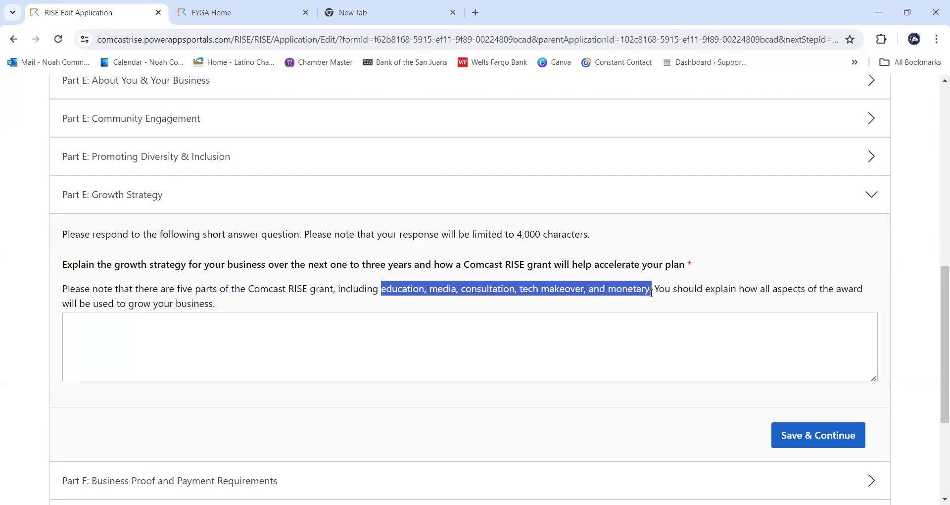
click(589, 365)
click(528, 302)
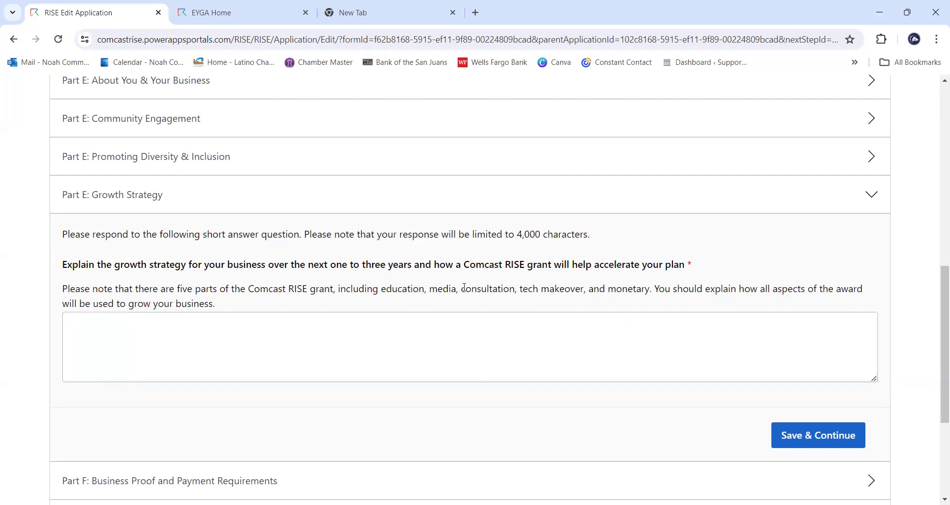
click(390, 264)
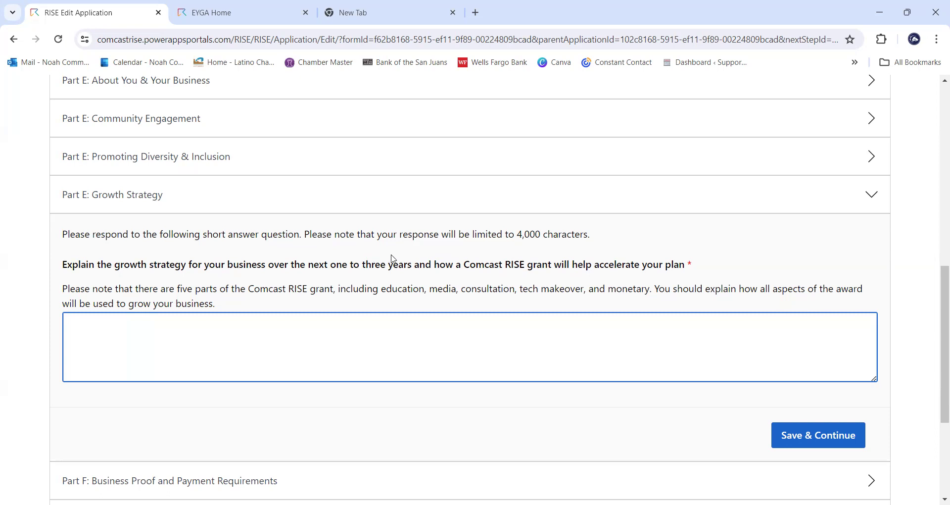
click(450, 339)
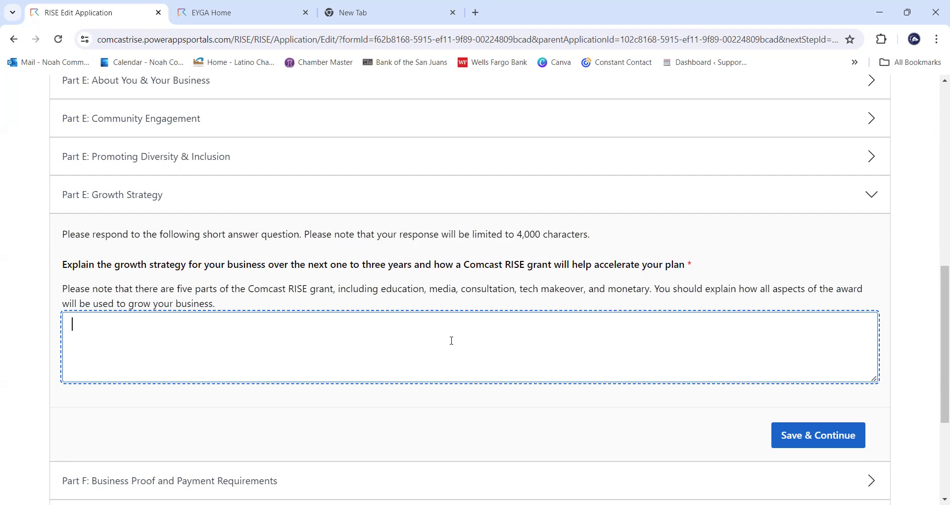
- Write short-term goals: enhance the website, add a mobile app, collect testimonials, hold new-menu-item contests
text(Some of my short term goals ar)
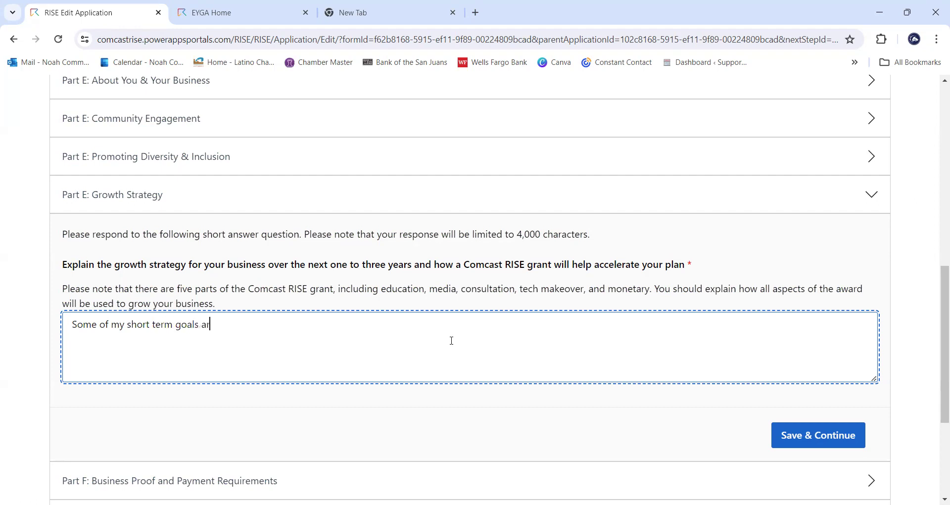
text(e to enh)
key(BackSpace)
text(nhance m)
key(BackSpace)
text(the business)
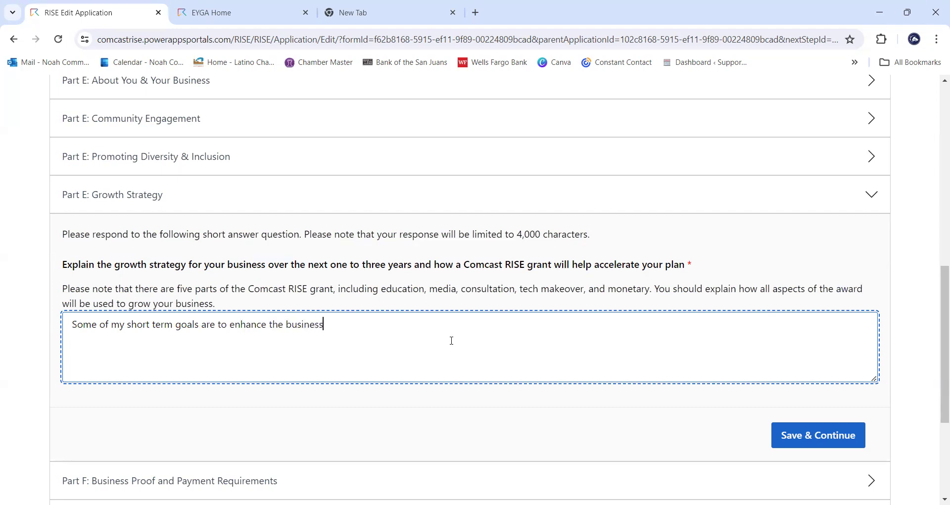
text( website, add a mobile app)
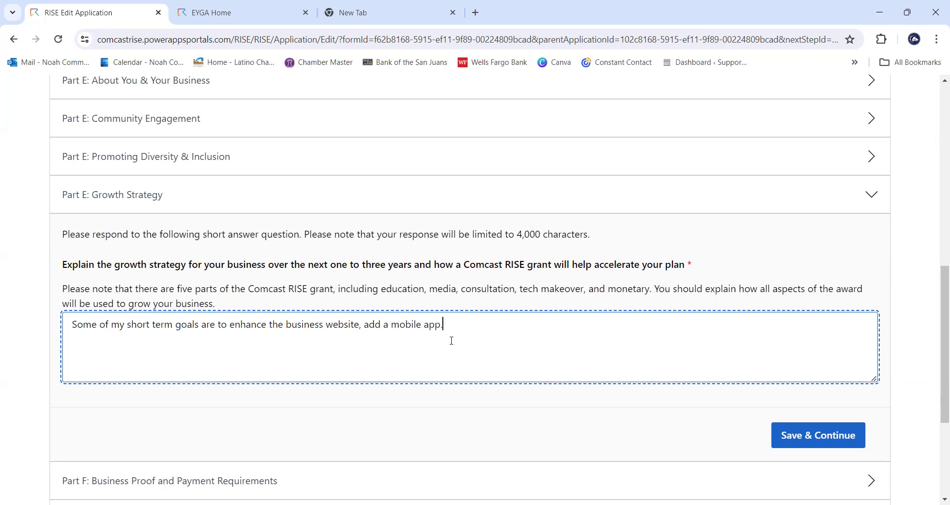
text(, collect customer testimonials. )
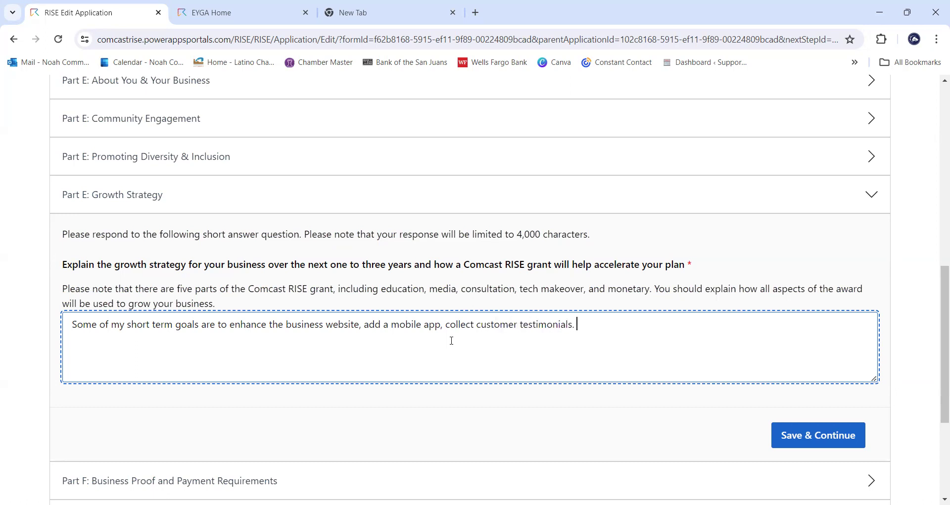
key(BackSpace)
key(BackSpace)
text(, create contests fo)
key(BackSpace)
text(or customers t)
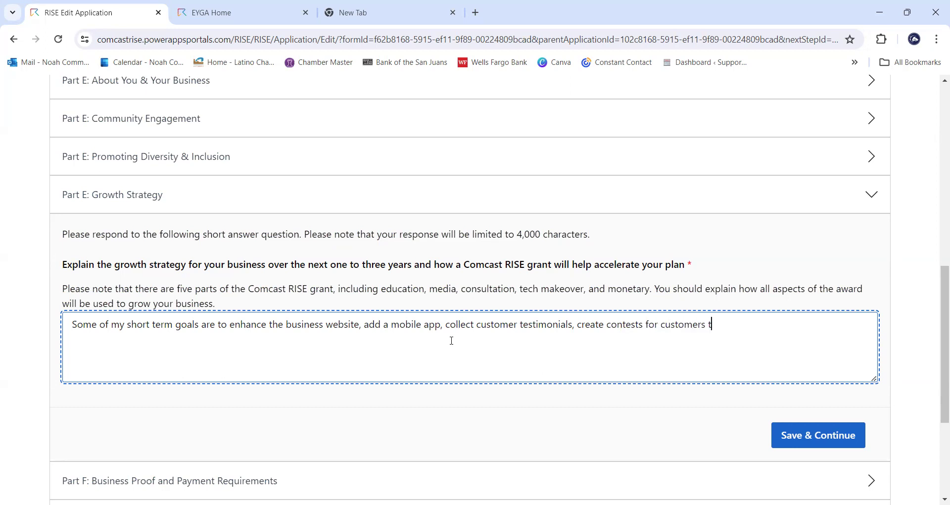
text(o come up with new)
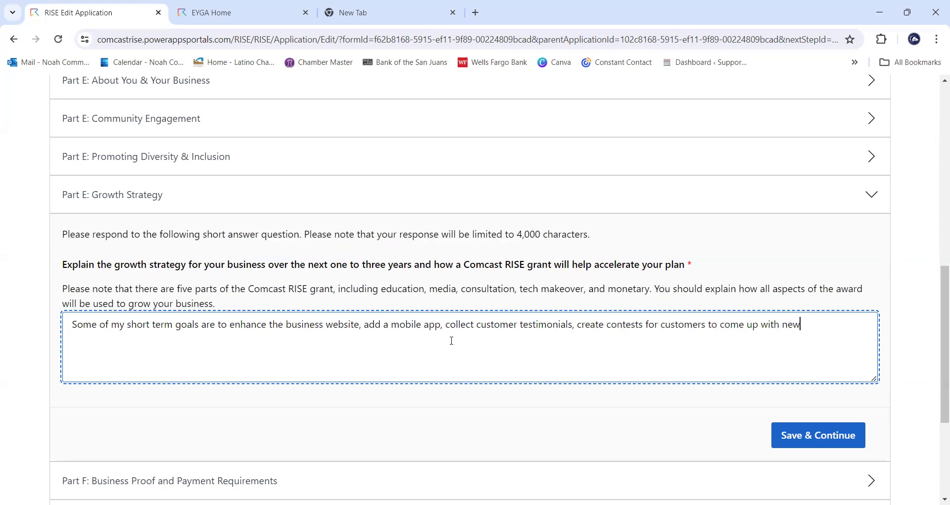
text( menu items)
- Add goals of developing cooking at the restaurant and having at least four social media channels
text(develop cookings a)
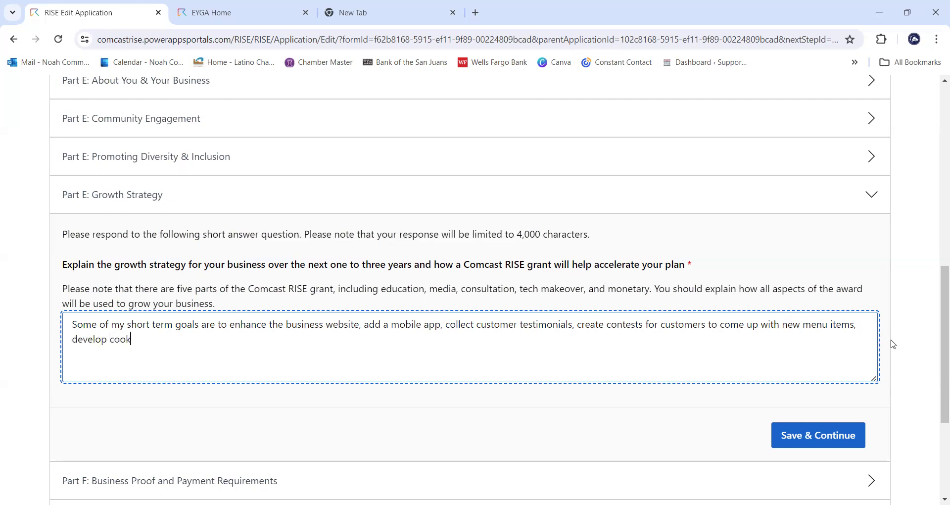
key(BackSpace)
key(BackSpace)
key(BackSpace)
key(BackSpace)
key(BackSpace)
key(BackSpace)
text(ing at the restaurant)
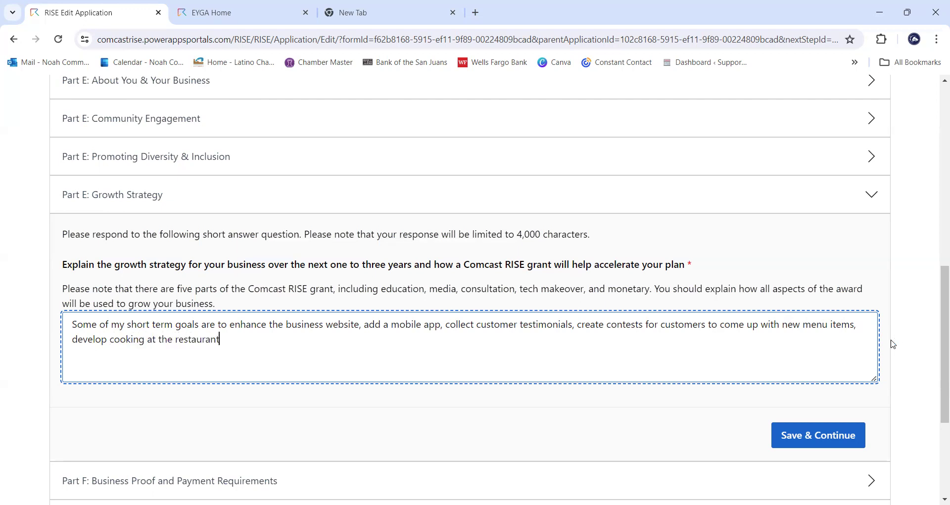
text(, have a presence on at le)
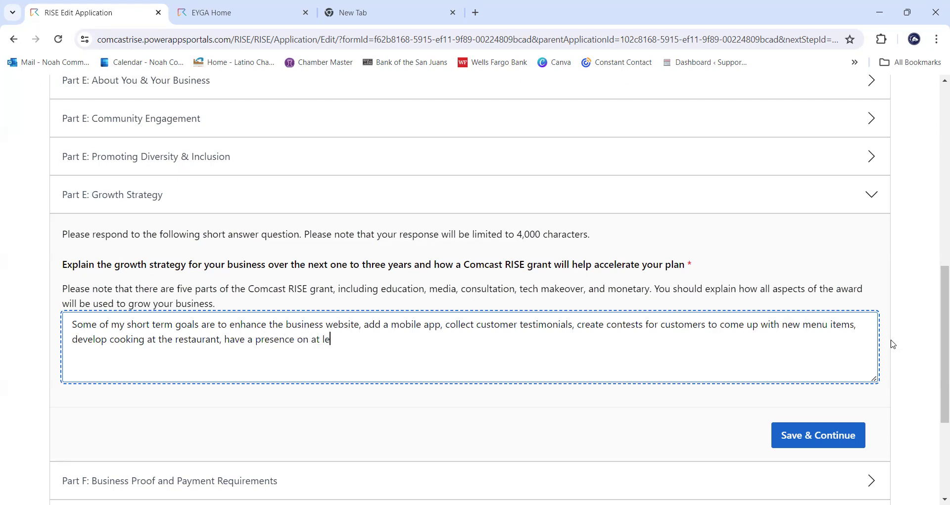
text(ast four social medai c)
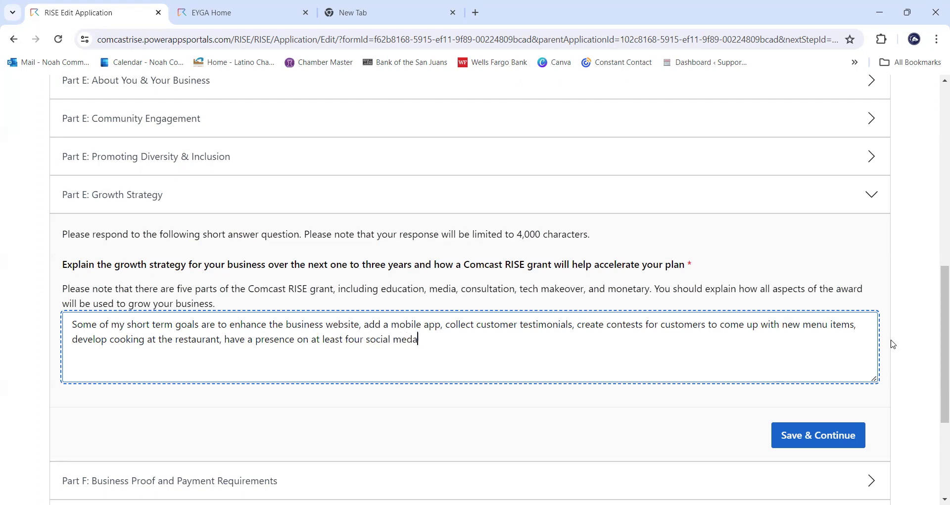
key(BackSpace)
key(BackSpace)
key(BackSpace)
key(BackSpace)
text(ia channels)
text(,)
- End the answer with 'and create an in depth employee training program.', fixing the typos
text(and create an indpeth)
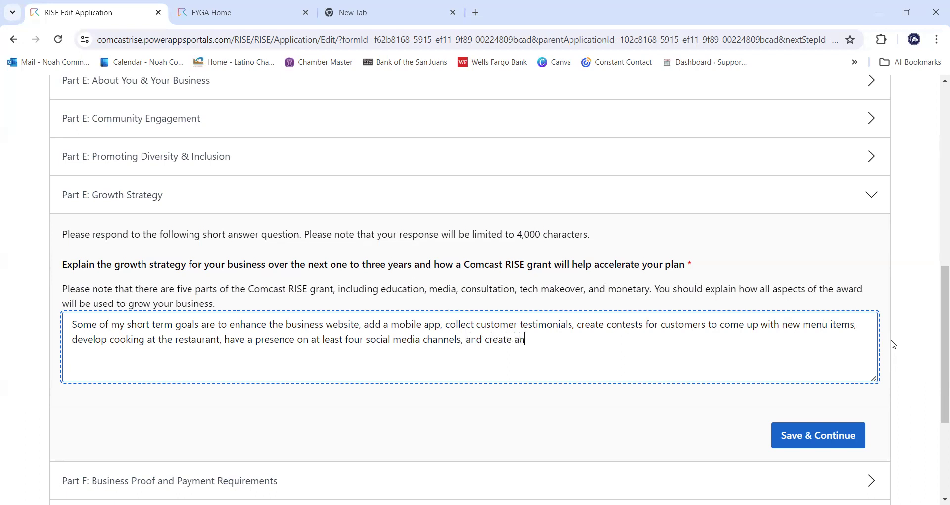
key(BackSpace)
key(BackSpace)
key(BackSpace)
key(BackSpace)
text(epth e)
key(BackSpace)
key(BackSpace)
key(BackSpace)
key(BackSpace)
key(BackSpace)
key(BackSpace)
key(BackSpace)
text(deptj)
key(BackSpace)
text(h employee tra)
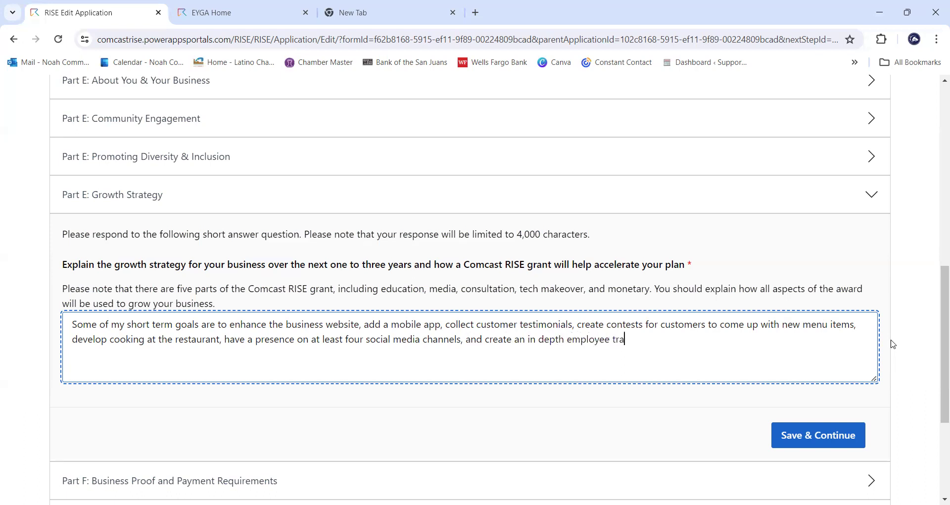
text(ining program.)
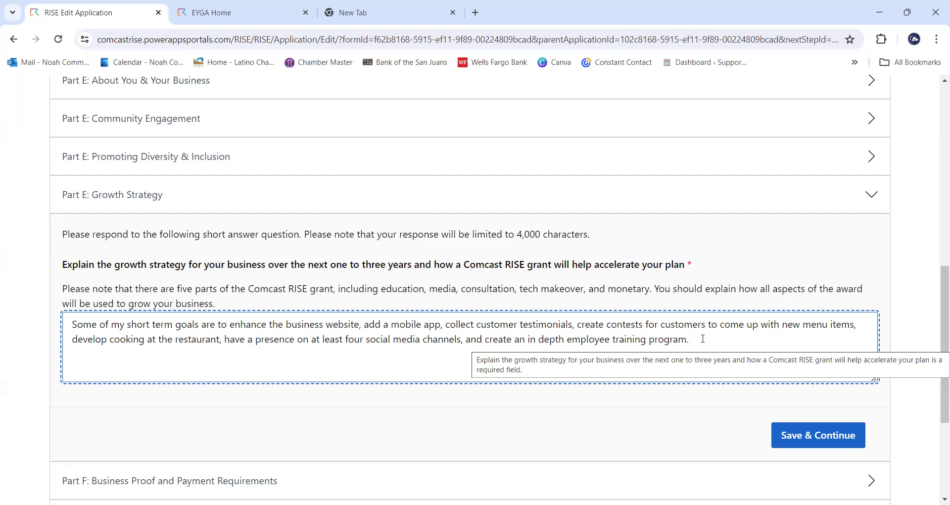
- Review the Growth Strategy answer against the 4,000-character limit, then return to the text
drag(703, 338, 196, 326)
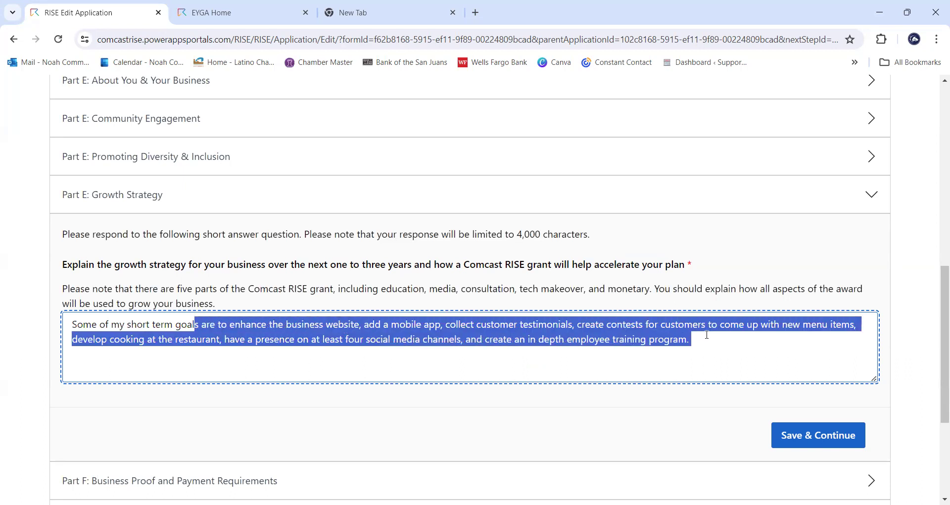
click(646, 330)
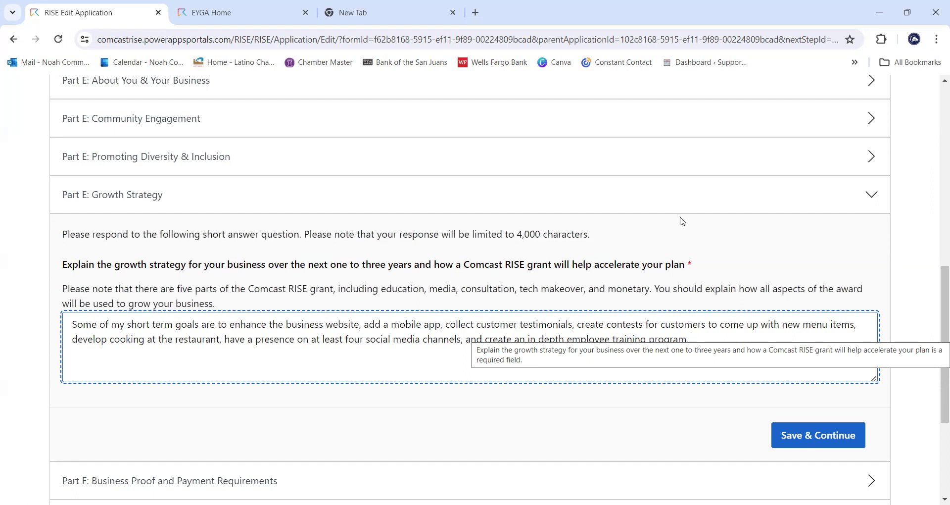
drag(590, 235, 518, 237)
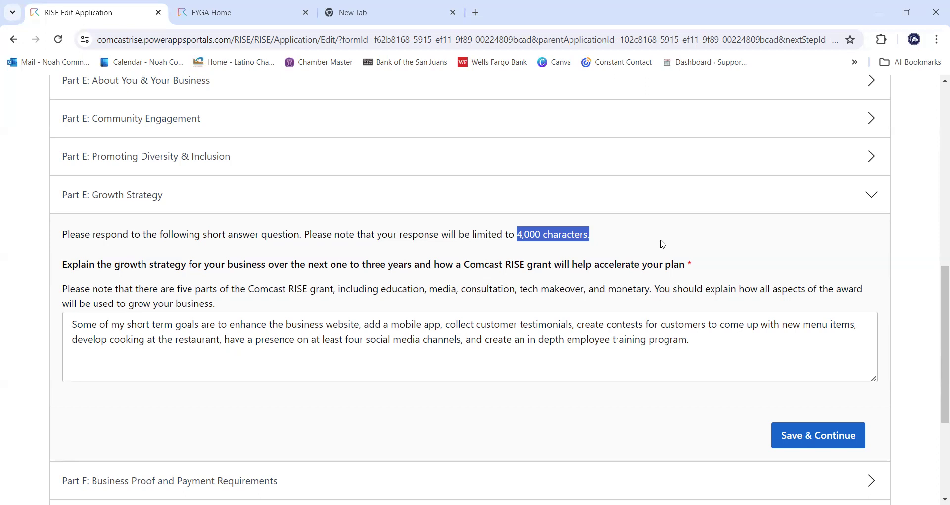
click(724, 348)
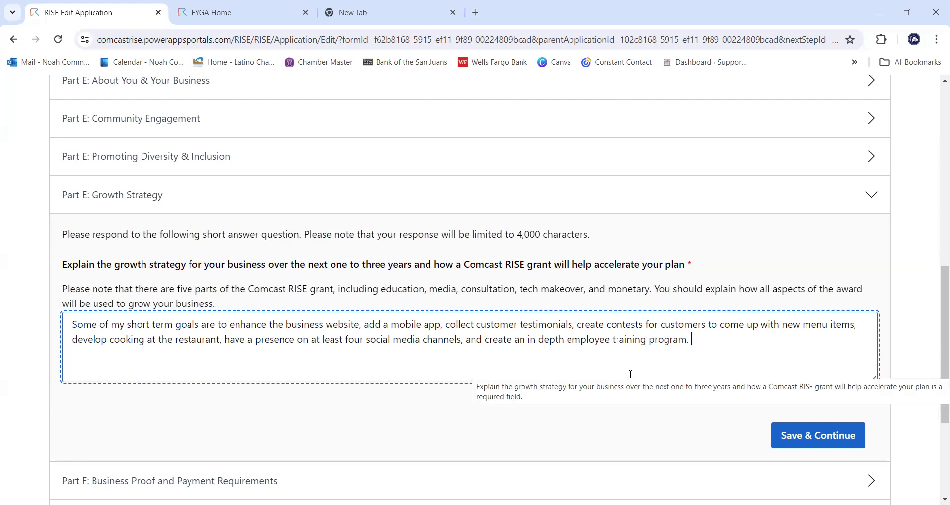
- Save the Growth Strategy answer and bring up Part F: Business Proof and Payment Requirements
click(845, 434)
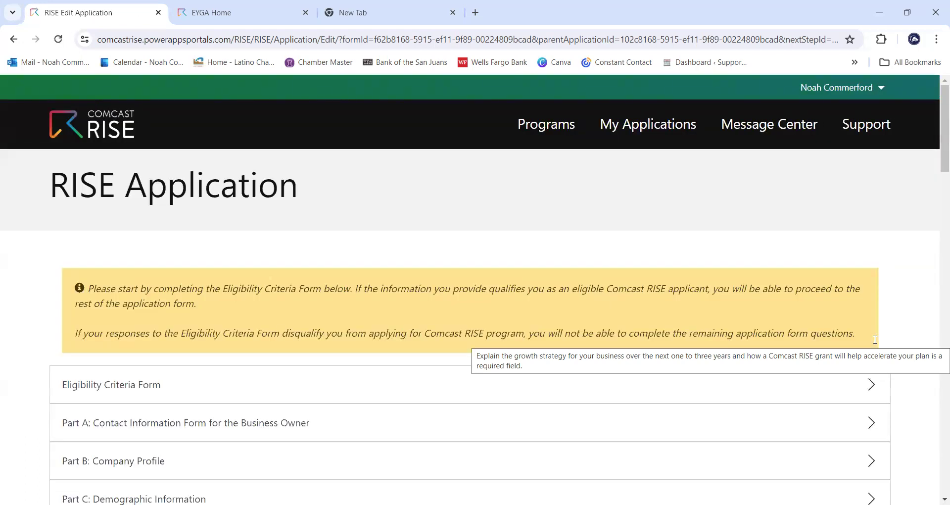
scroll(827, 322, down, 10)
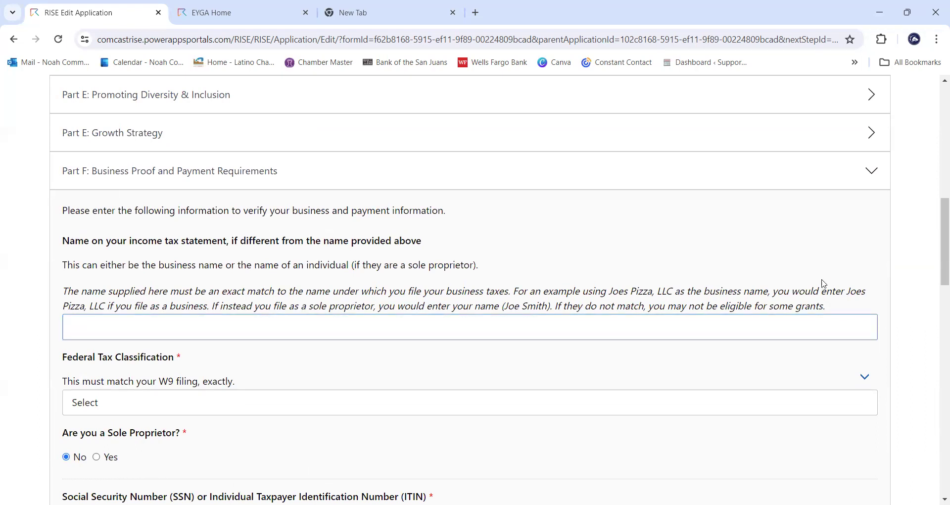
scroll(825, 277, up, 1)
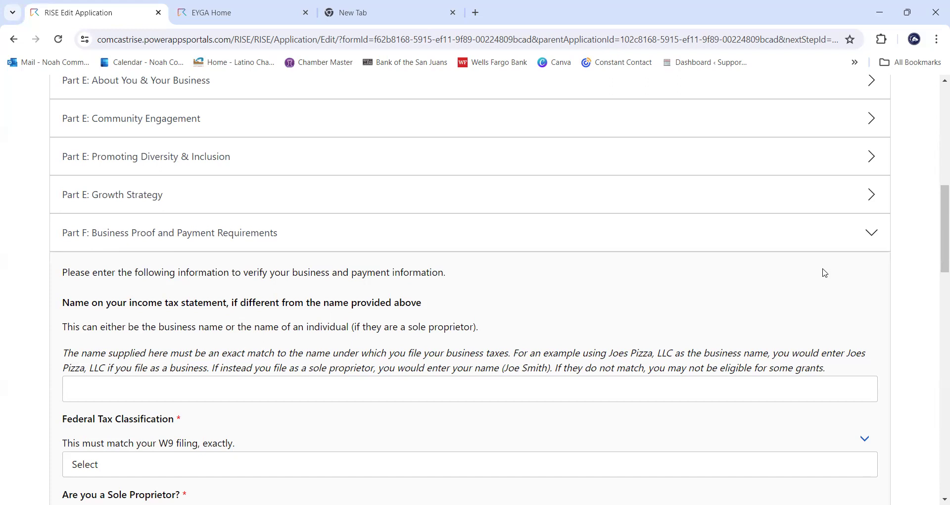
- Enter Pueblo's Pizza LLC as the name shown on the income tax statement
click(748, 391)
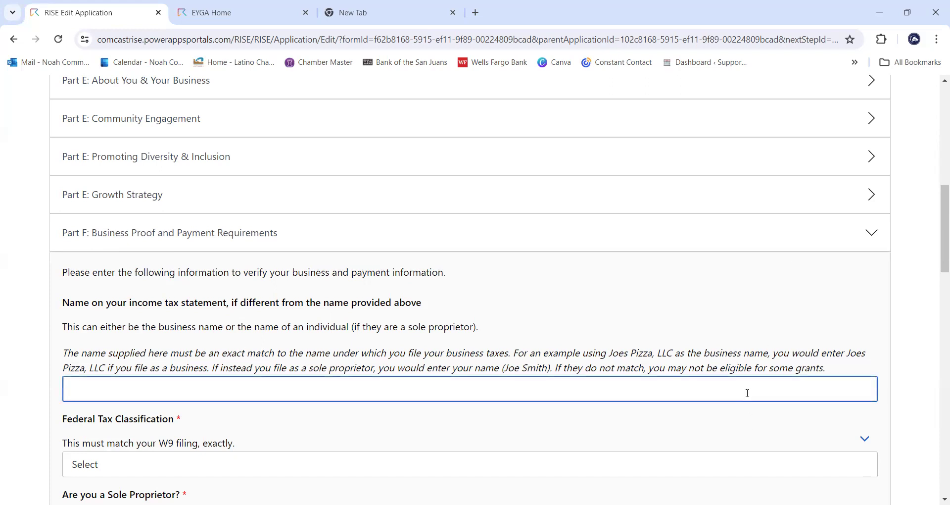
text(Pue)
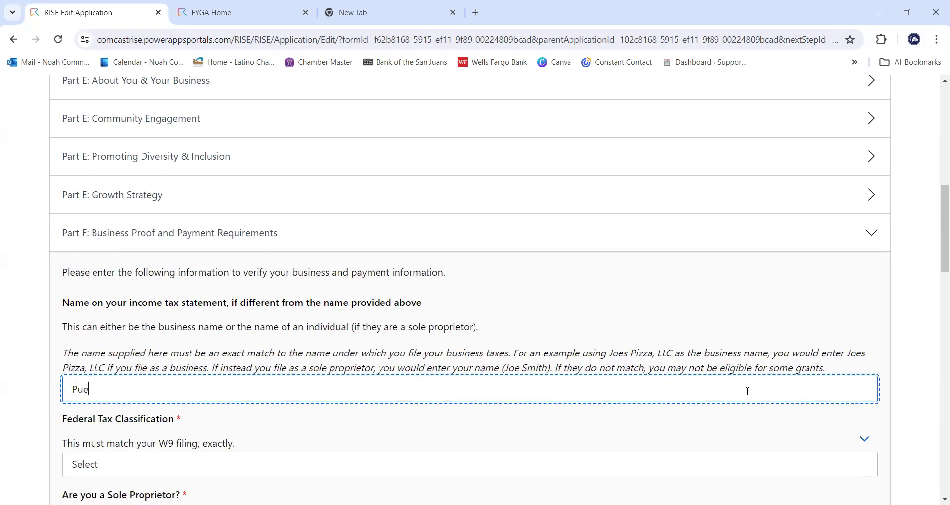
text(blo's Pizza LLC)
scroll(696, 292, down, 1)
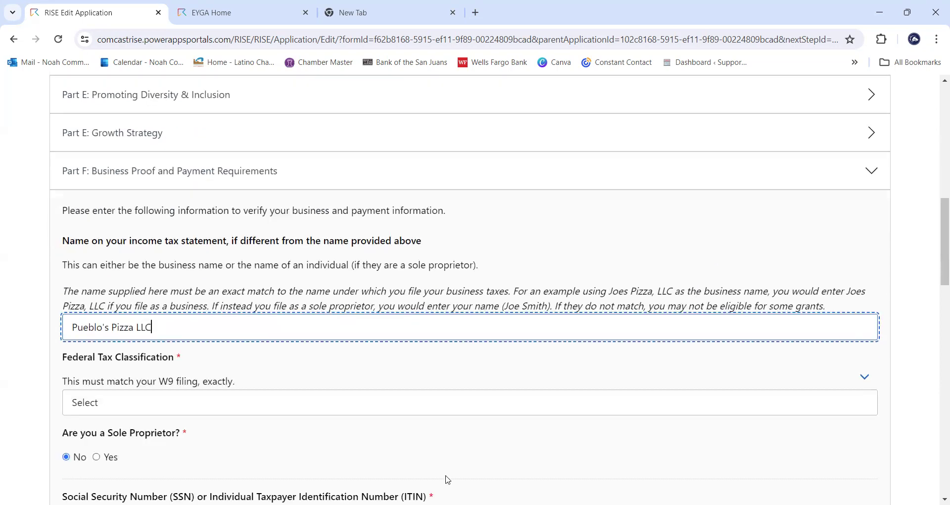
click(462, 406)
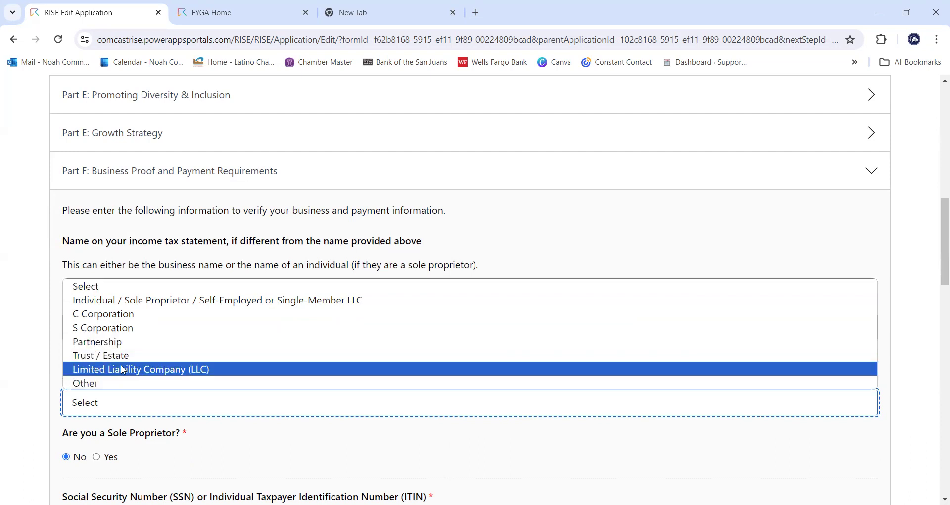
- Choose Limited Liability Company (LLC) as the Federal Tax Classification
click(124, 369)
scroll(244, 340, down, 1)
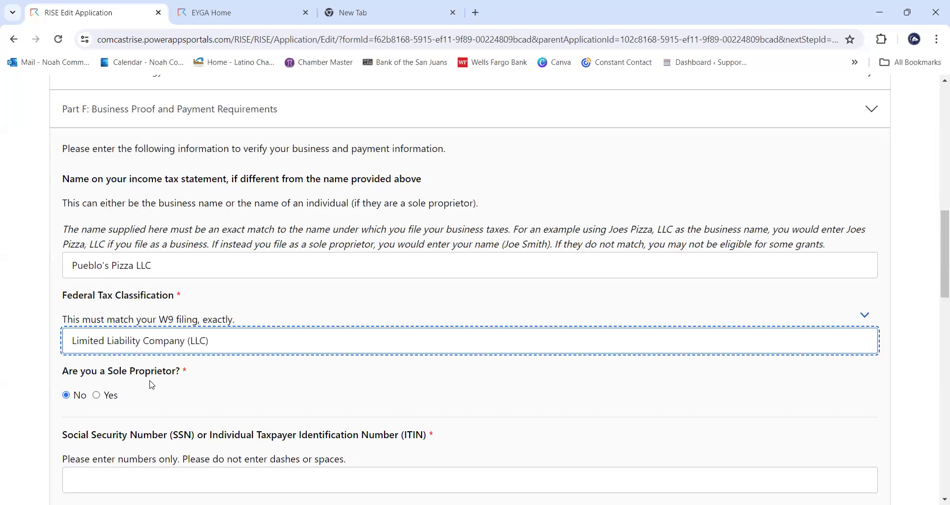
scroll(151, 386, down, 2)
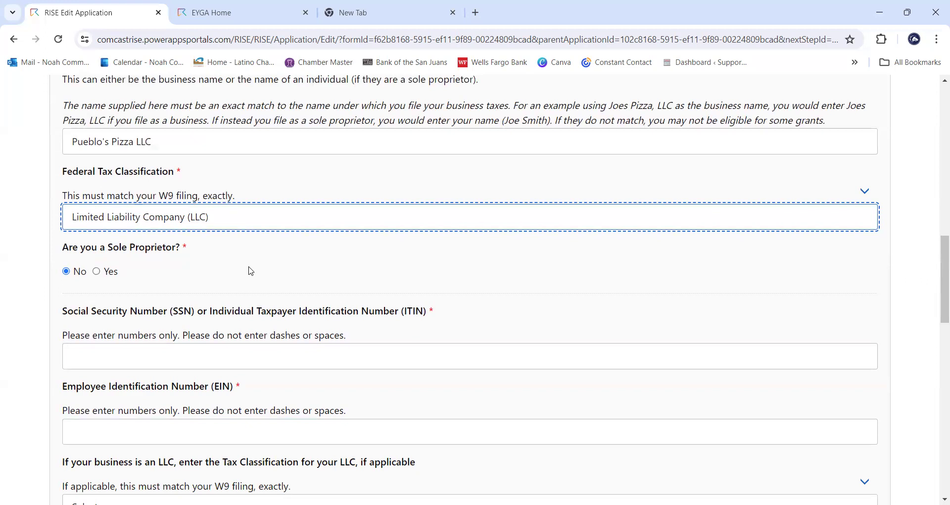
- Enter the owner's SSN/ITIN number in its field
click(297, 355)
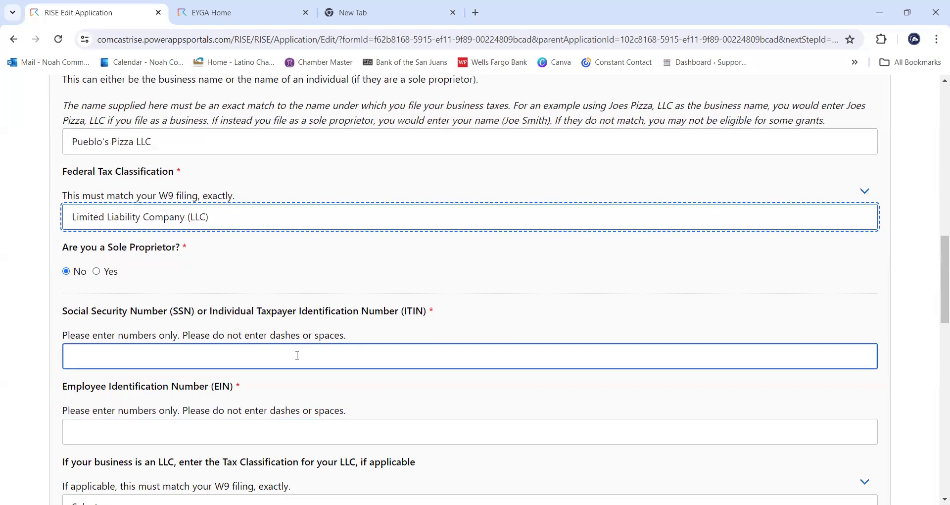
click(297, 353)
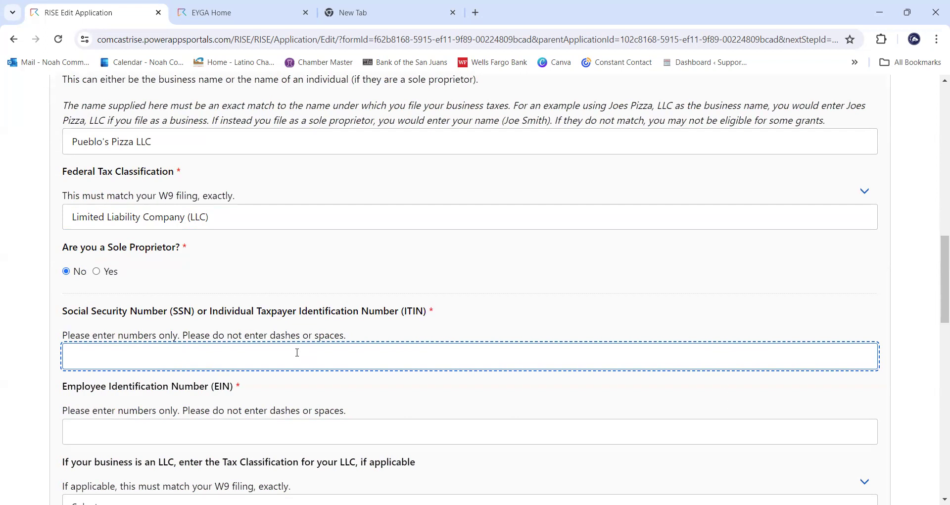
scroll(324, 311, down, 1)
- Enter the business's Employee Identification Number (EIN)
click(218, 371)
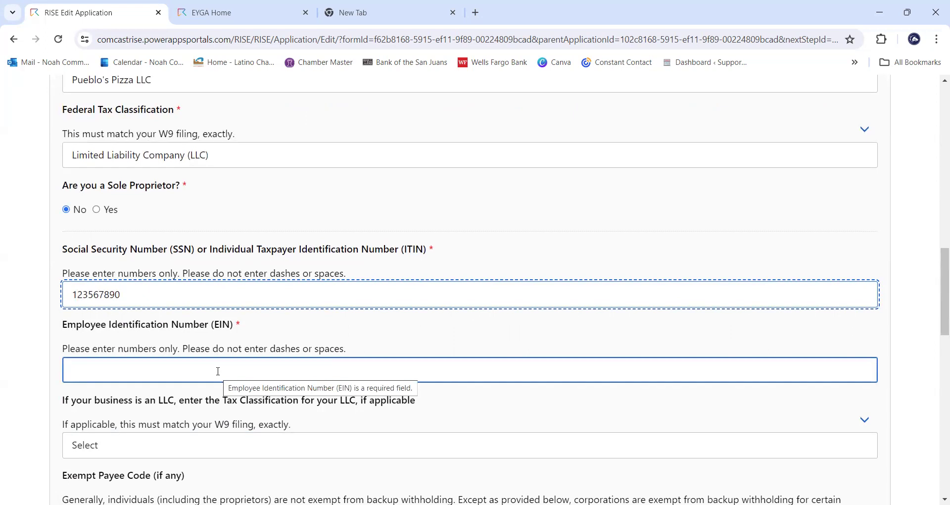
click(224, 372)
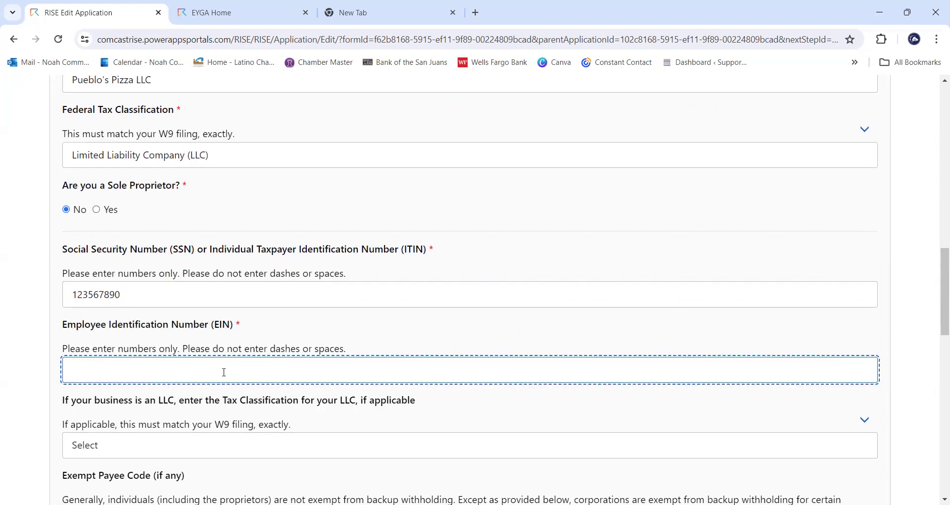
scroll(335, 344, down, 1)
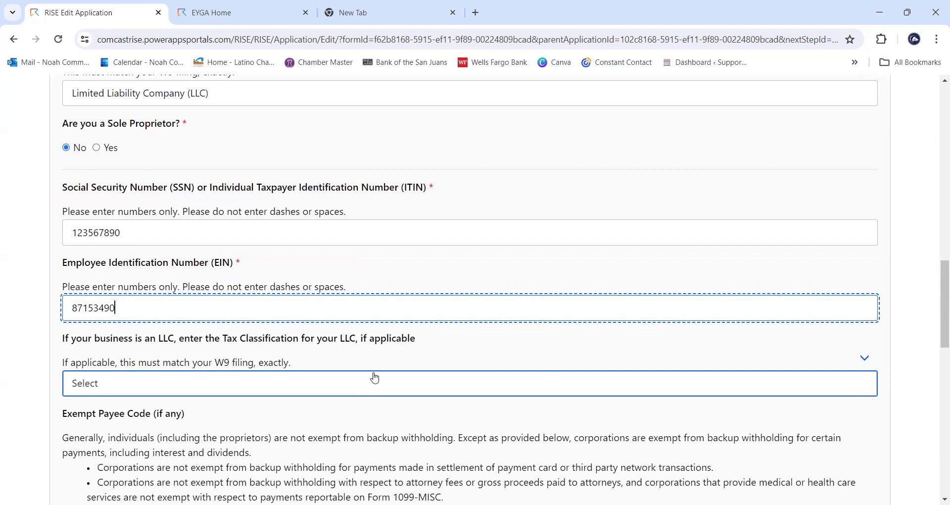
- Choose S = S Corporation as the LLC's tax classification in Part F
click(409, 378)
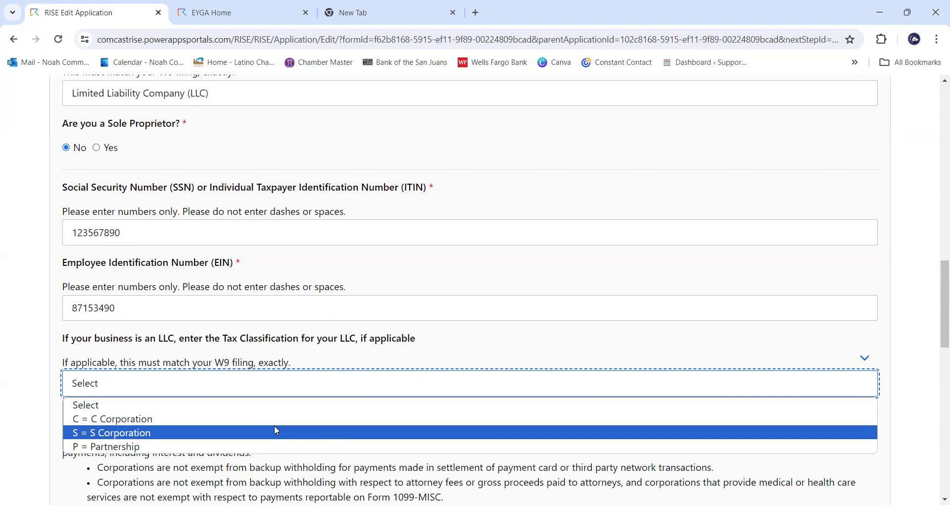
click(472, 430)
scroll(471, 423, down, 2)
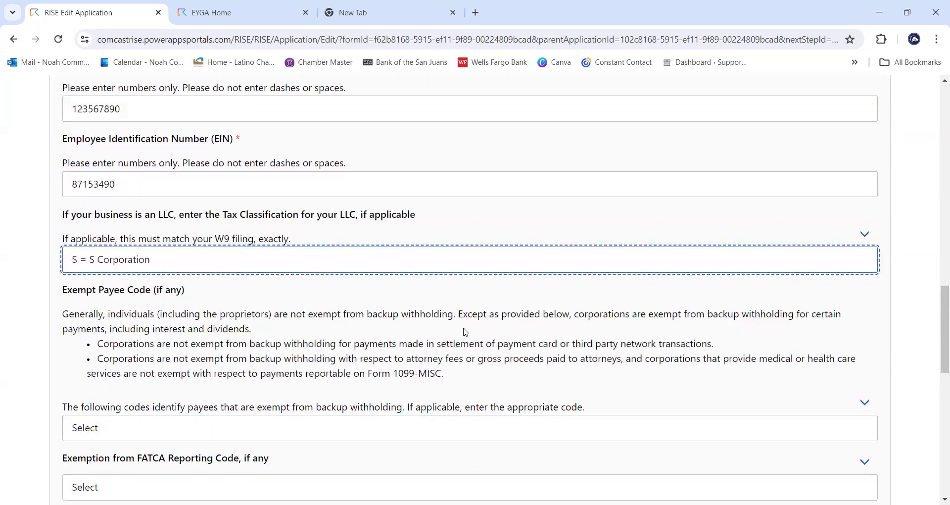
scroll(423, 325, down, 1)
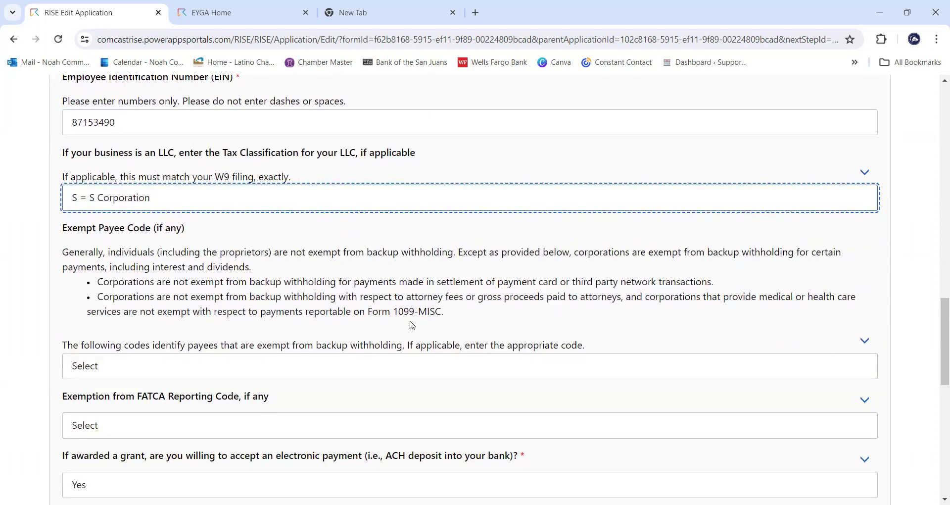
click(321, 366)
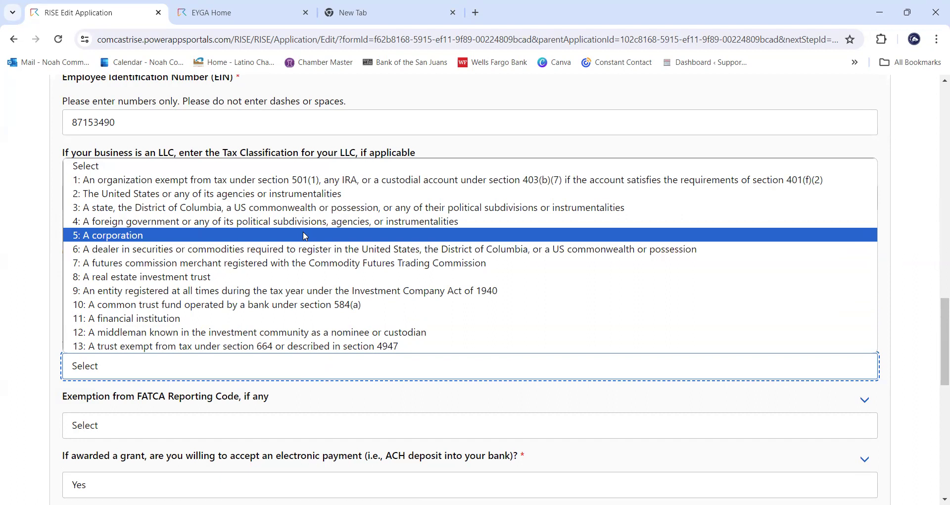
- Pick exempt payee code 5: A corporation and FATCA exemption code E
click(306, 235)
scroll(321, 291, down, 2)
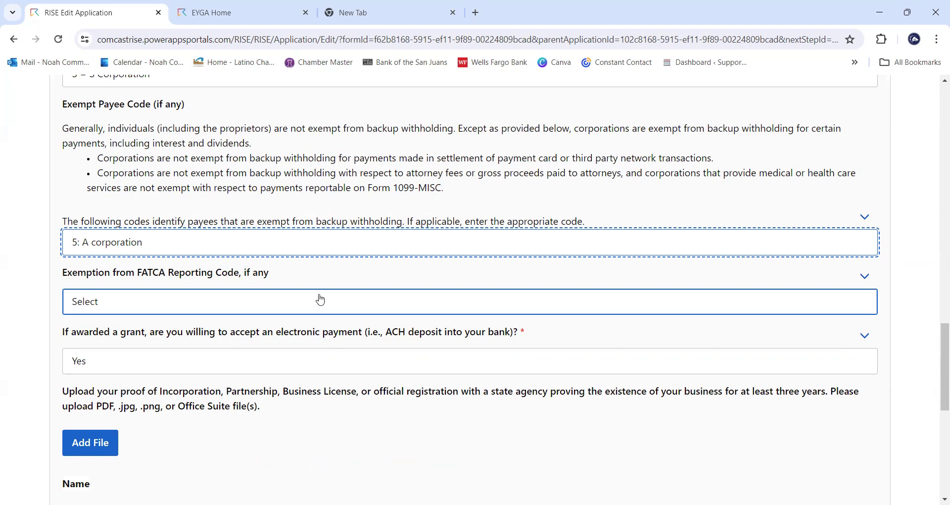
click(324, 300)
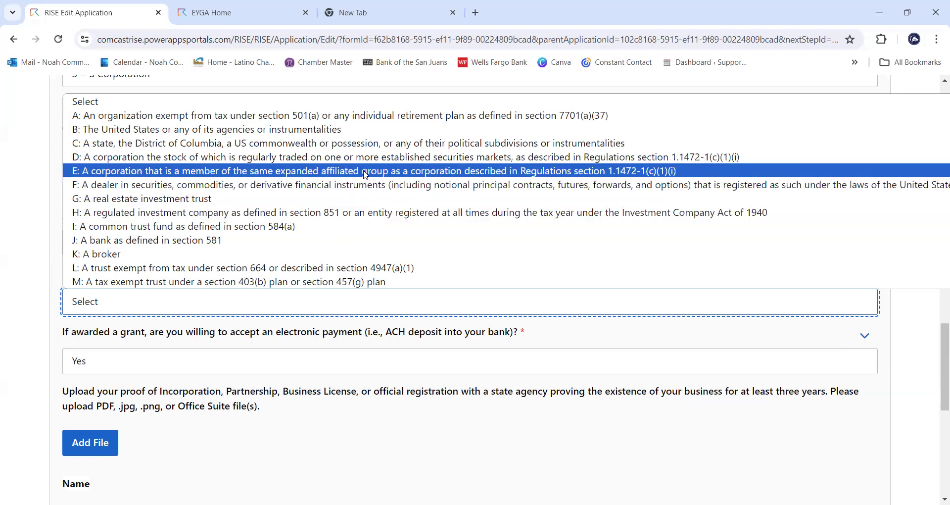
click(365, 170)
- Answer Yes to accepting electronic ACH grant payment
scroll(427, 245, down, 1)
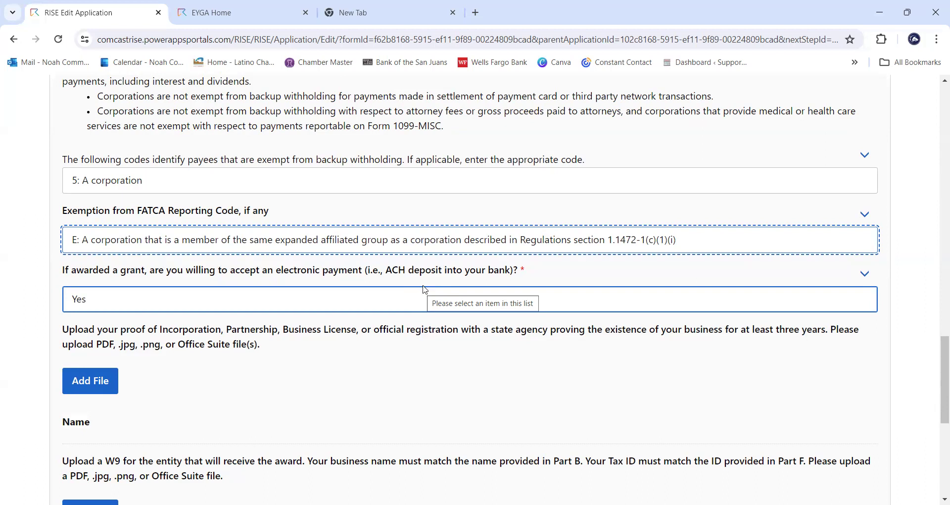
click(423, 291)
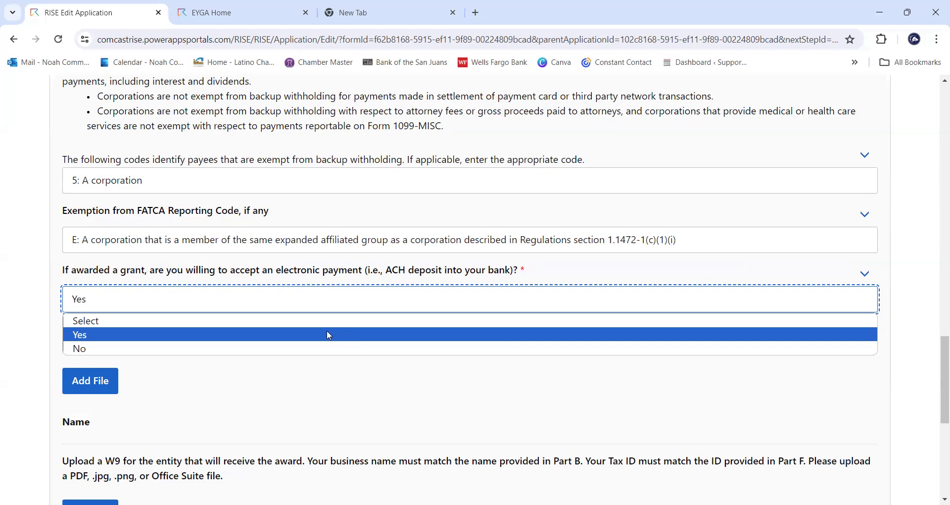
click(328, 335)
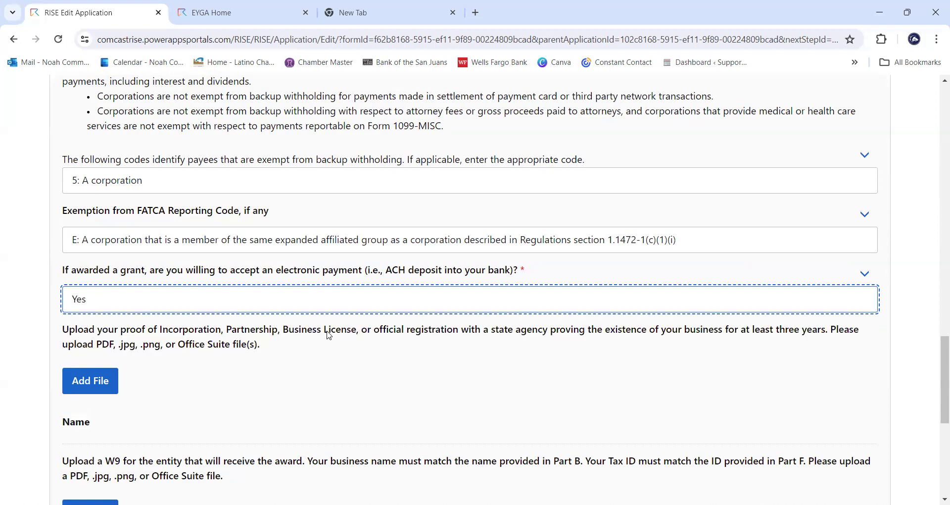
scroll(419, 354, down, 3)
scroll(420, 356, down, 2)
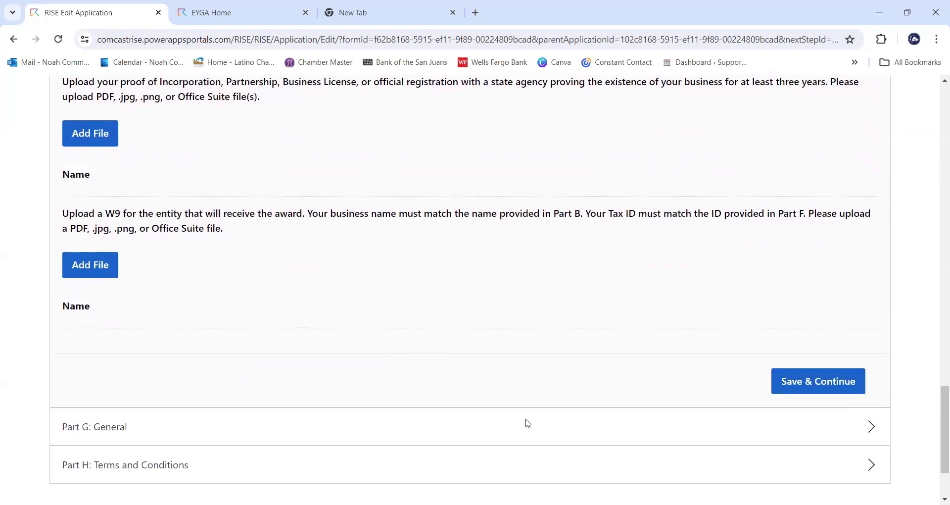
scroll(528, 424, up, 1)
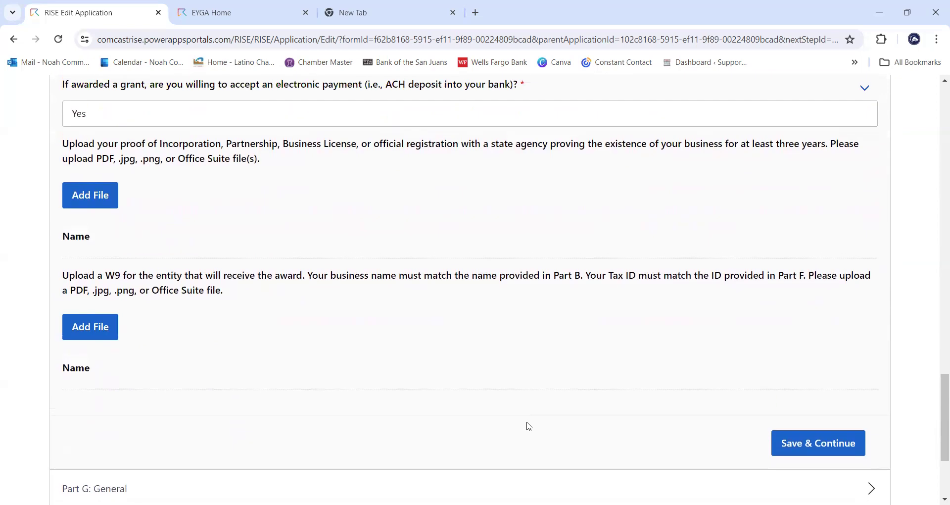
scroll(525, 426, up, 1)
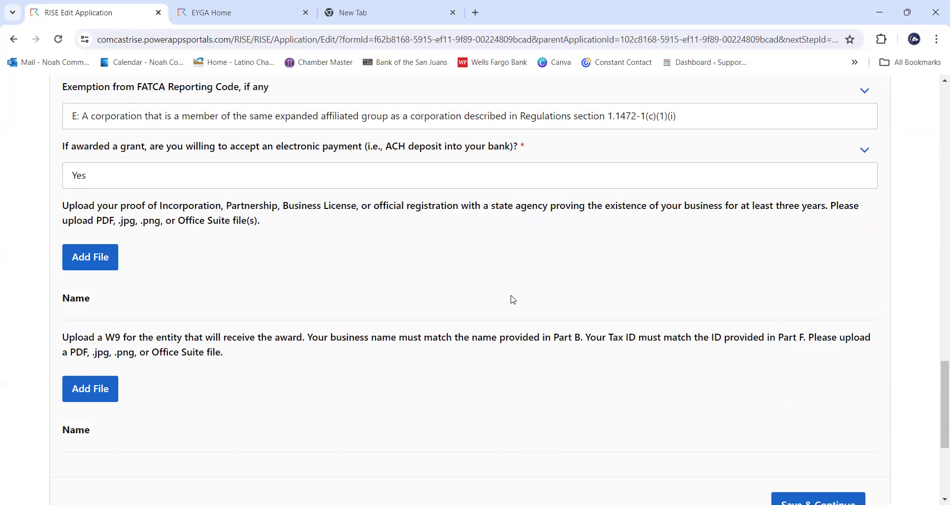
drag(64, 210, 717, 205)
click(838, 223)
drag(832, 205, 261, 229)
click(287, 223)
- Pick Pueblo's Pizza Financial Sheet as the proof-of-business file and dismiss the site alert
click(108, 259)
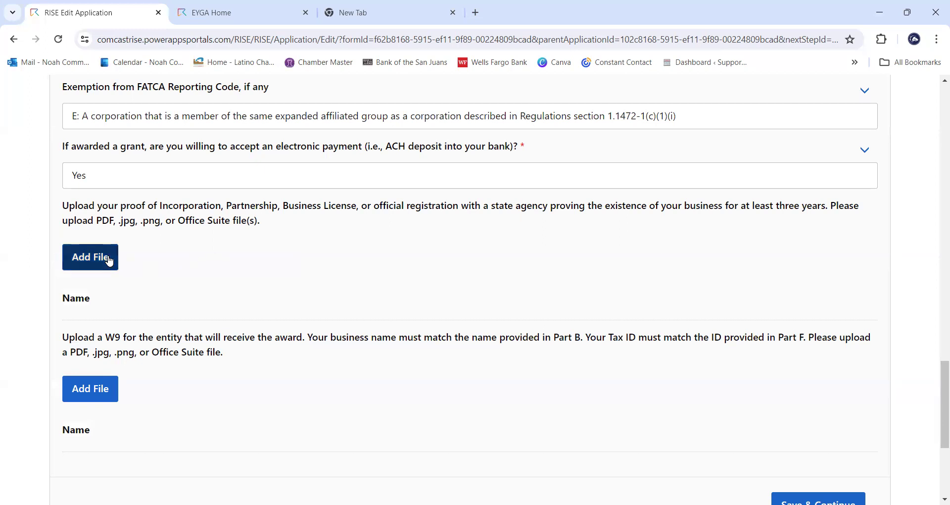
right_click(110, 260)
click(87, 257)
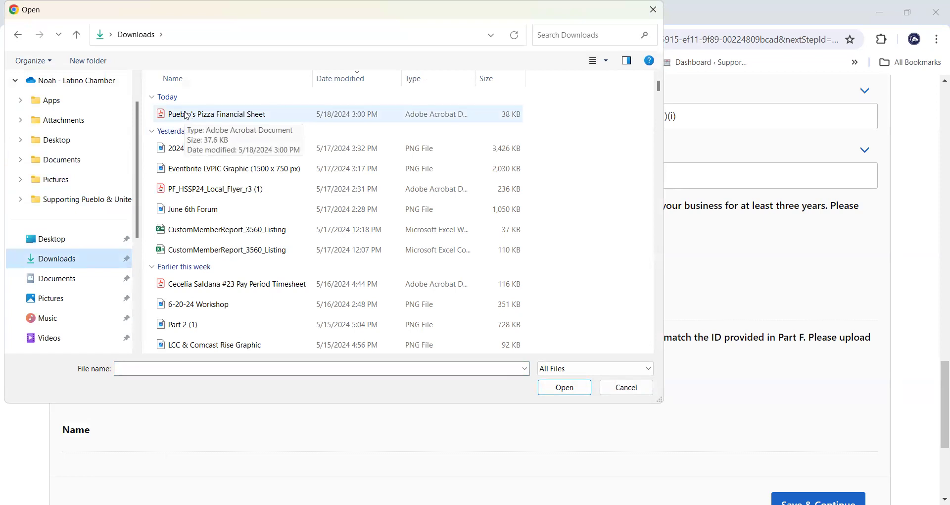
click(187, 116)
click(583, 396)
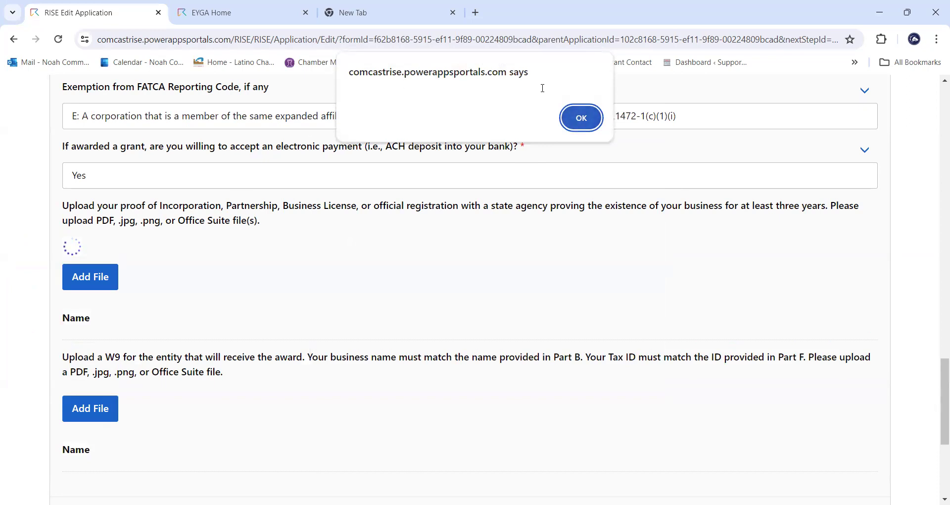
click(581, 118)
- Retry uploading Pueblo's Pizza Financial Sheet as proof of business
click(89, 258)
click(89, 259)
click(233, 113)
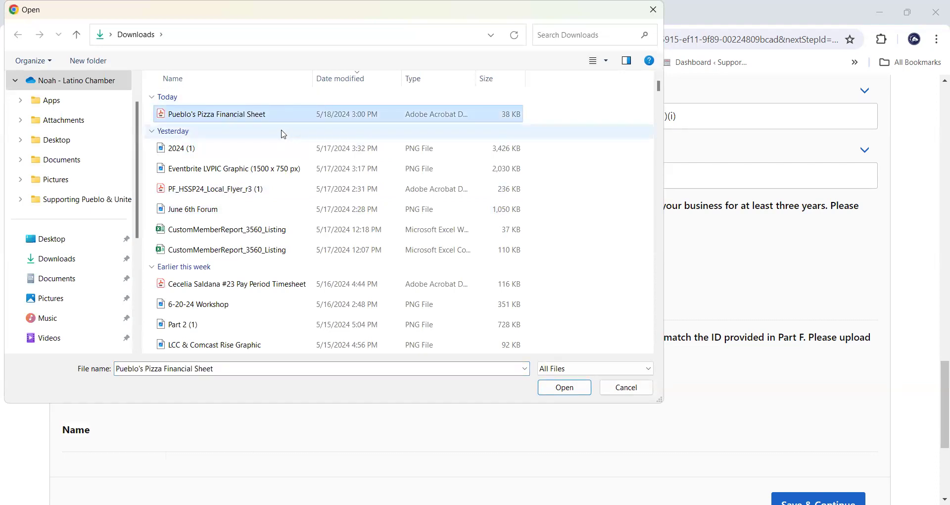
click(564, 391)
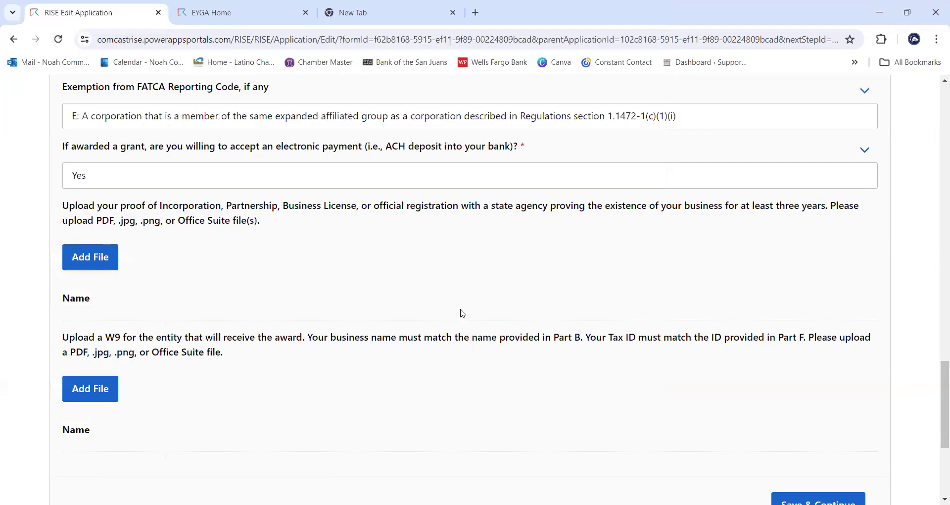
click(85, 257)
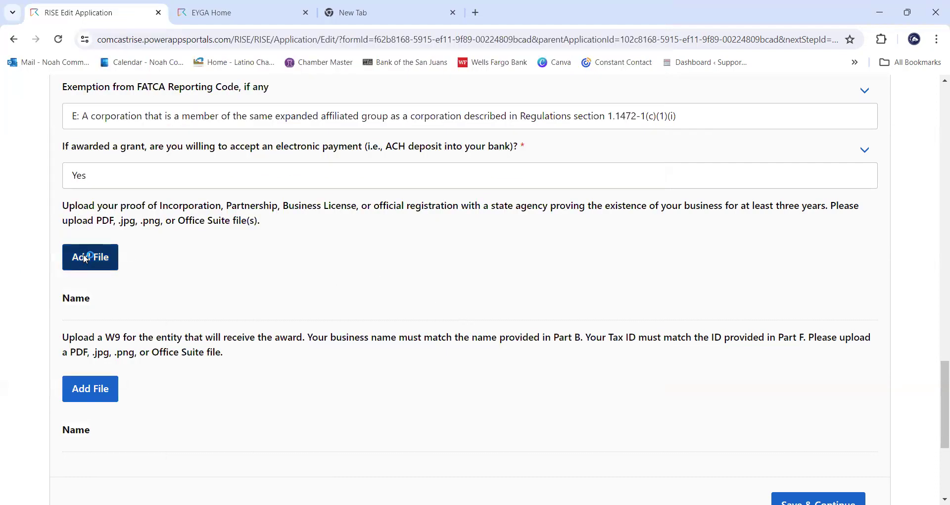
click(216, 114)
click(549, 393)
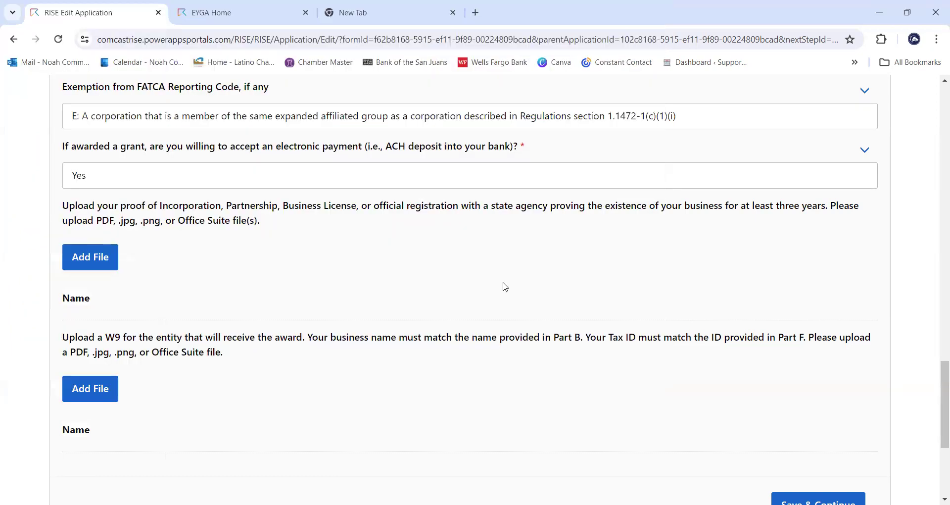
scroll(505, 287, down, 5)
scroll(489, 326, up, 5)
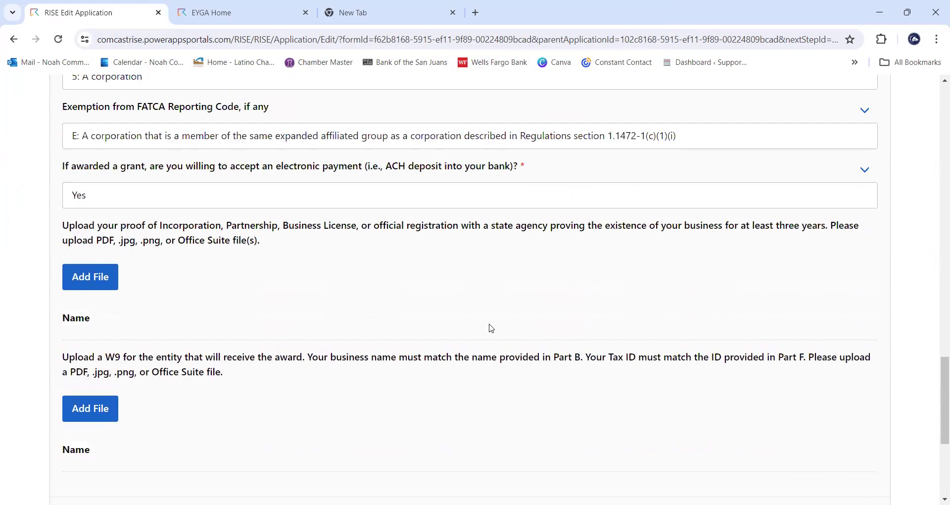
scroll(488, 329, up, 2)
scroll(322, 320, down, 5)
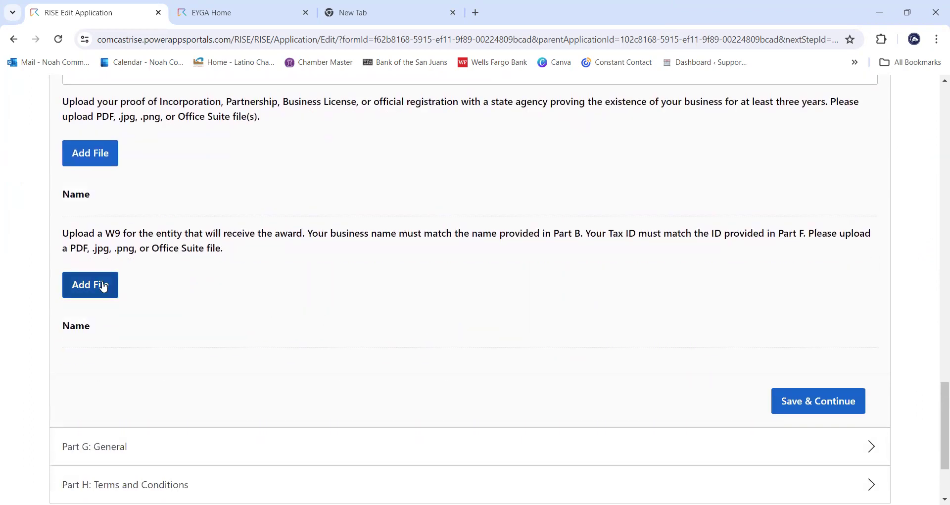
scroll(304, 287, up, 1)
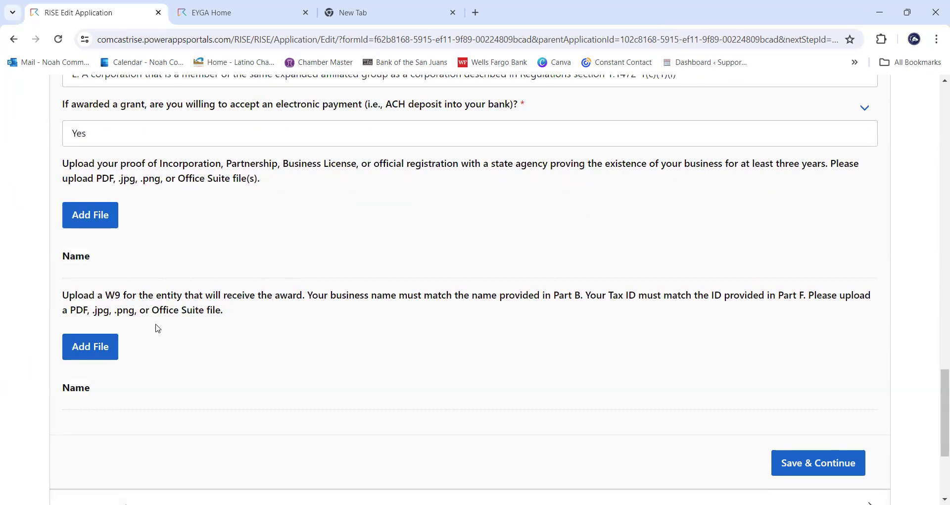
- Select Pueblo's Pizza Financial Sheet for the W9 upload
click(110, 346)
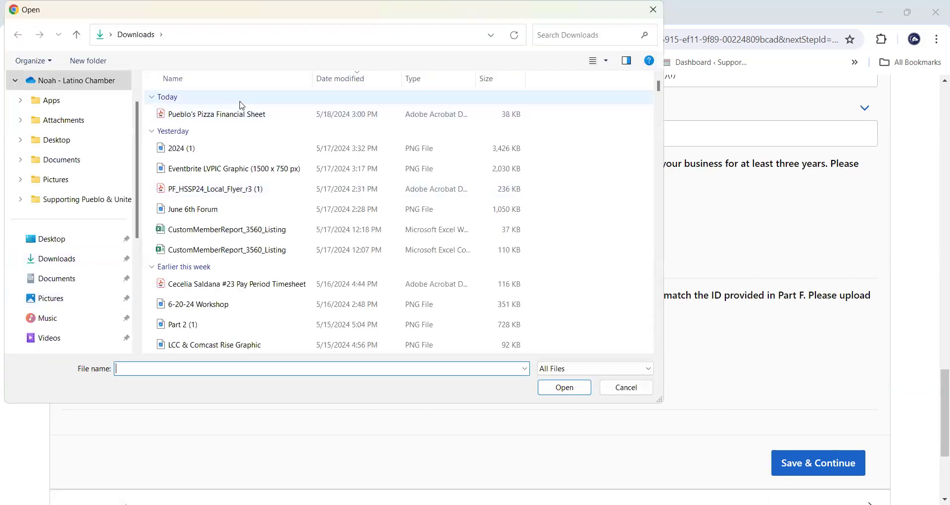
click(249, 114)
click(564, 387)
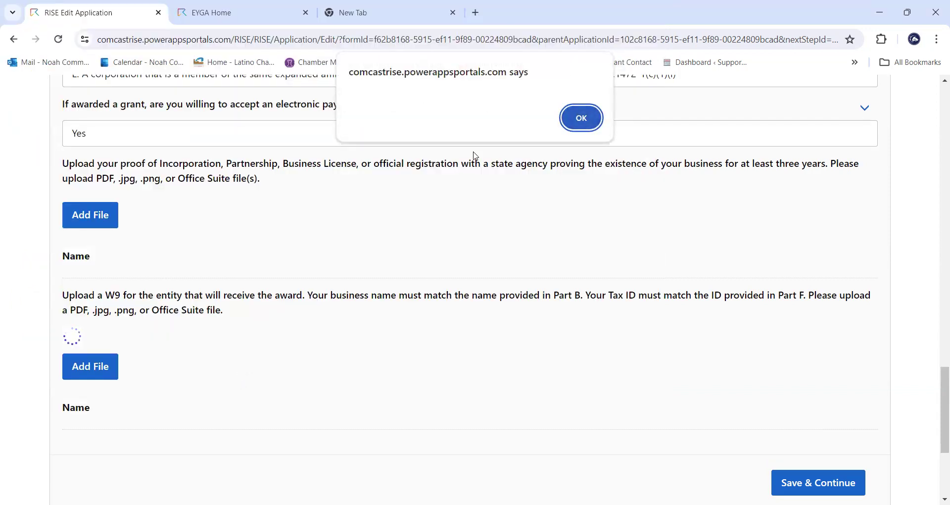
- Dismiss the site alert and upload 2024 (1).png from Downloads as proof of business
key(Return)
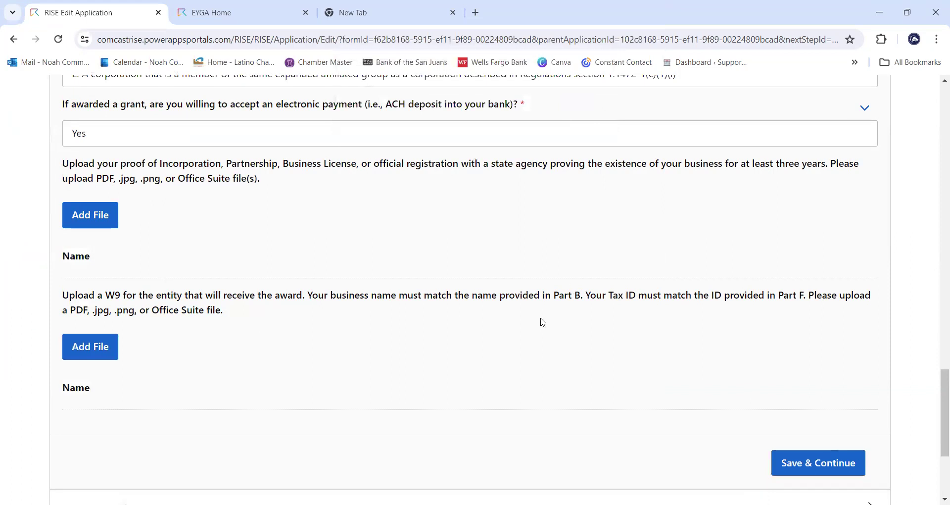
click(104, 216)
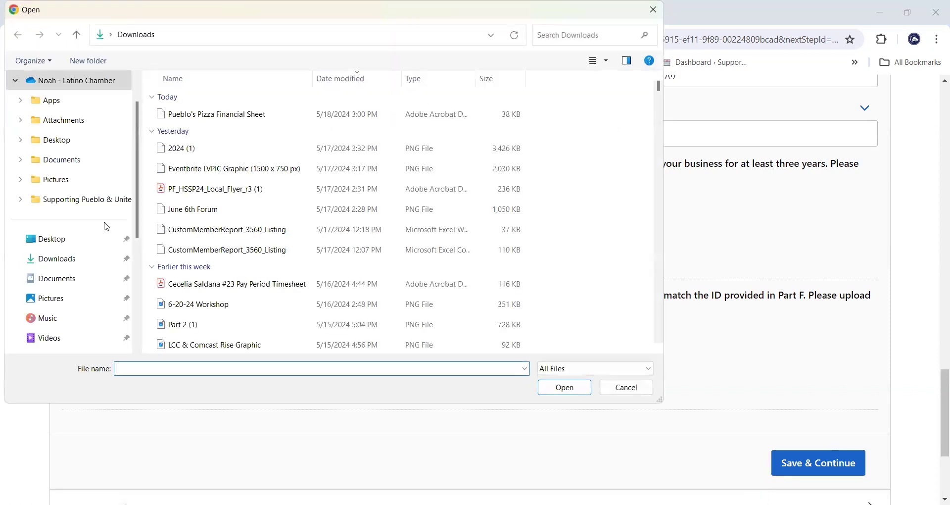
click(206, 148)
click(565, 390)
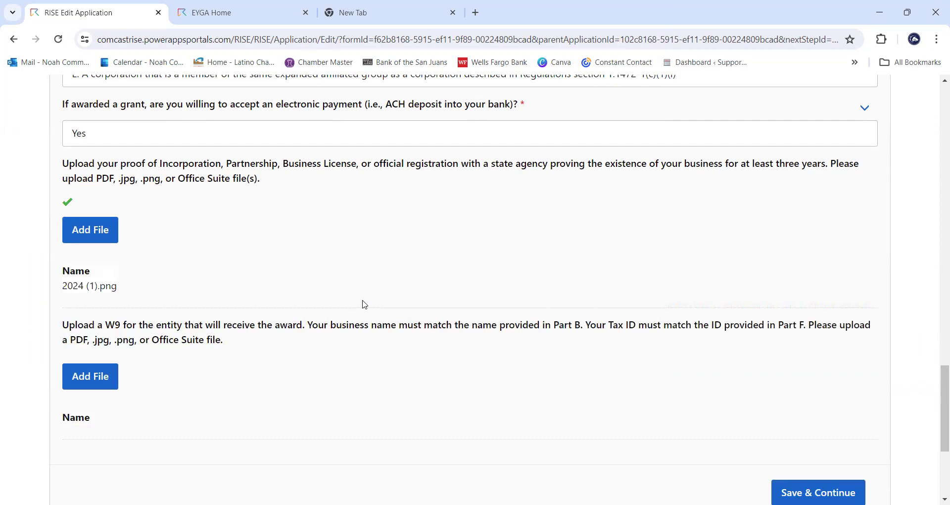
- Attach 2024 (1).png to the W9 upload and review both Part F attachments
click(103, 377)
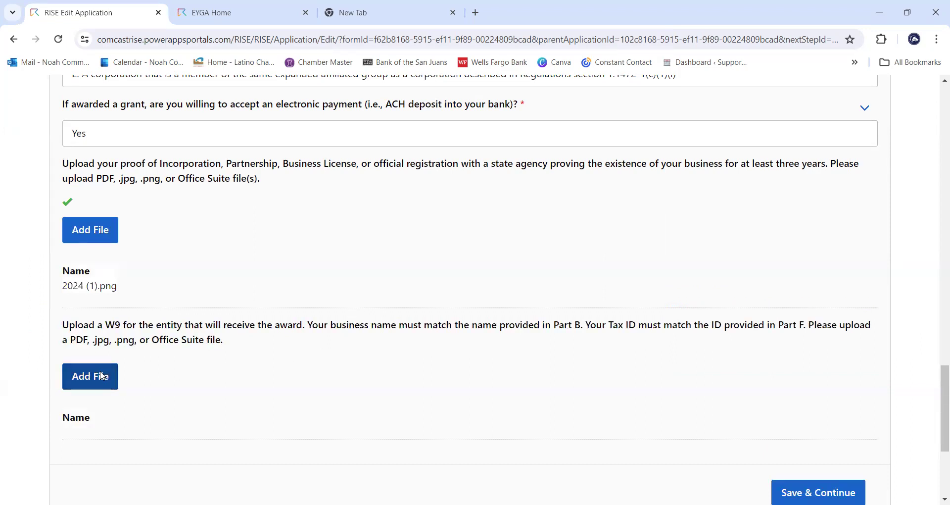
click(225, 155)
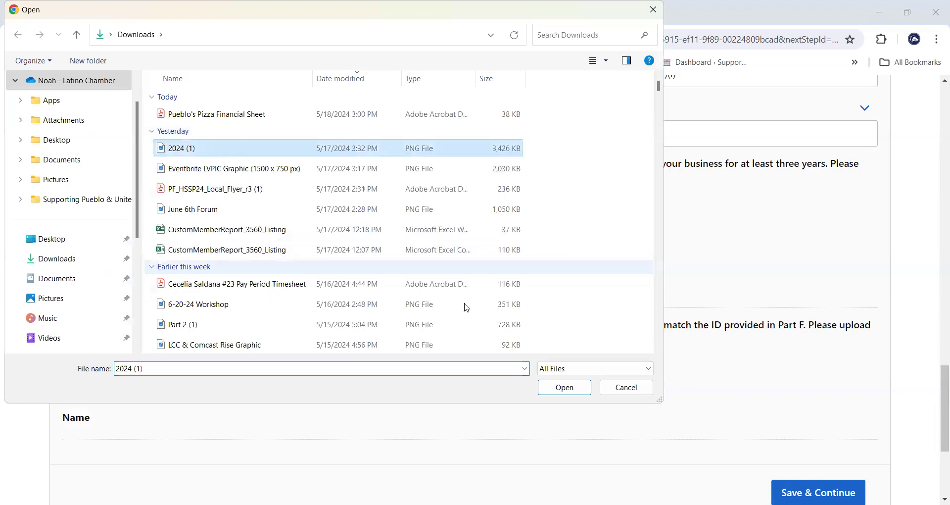
click(580, 392)
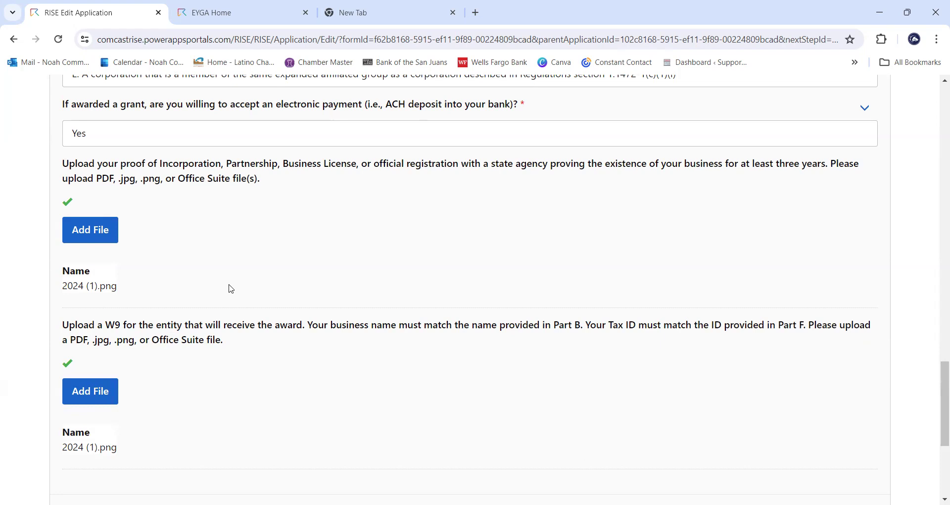
scroll(273, 337, down, 1)
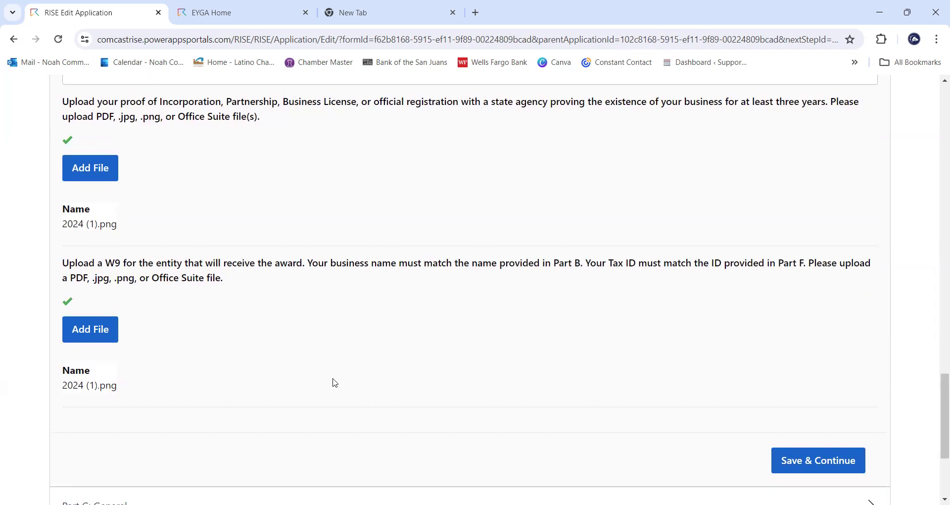
scroll(332, 382, up, 3)
scroll(351, 391, up, 4)
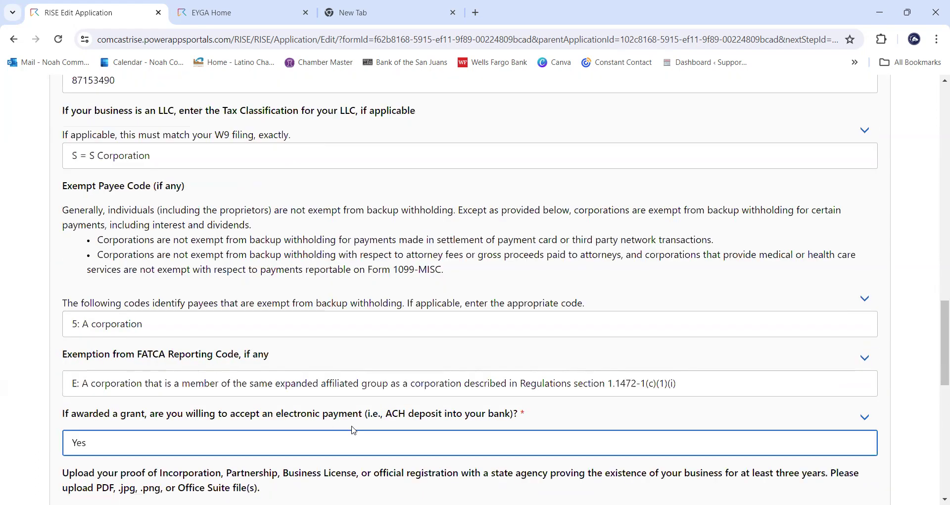
scroll(354, 431, up, 11)
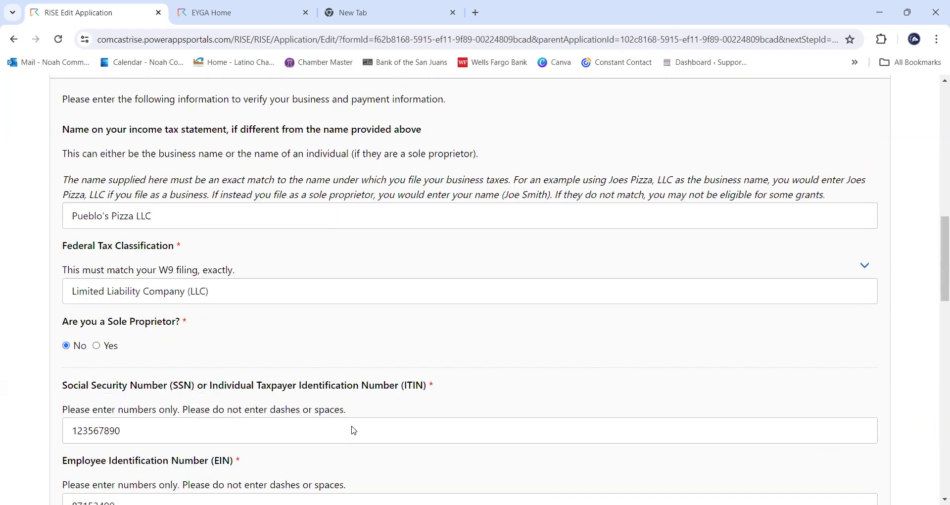
scroll(678, 387, down, 18)
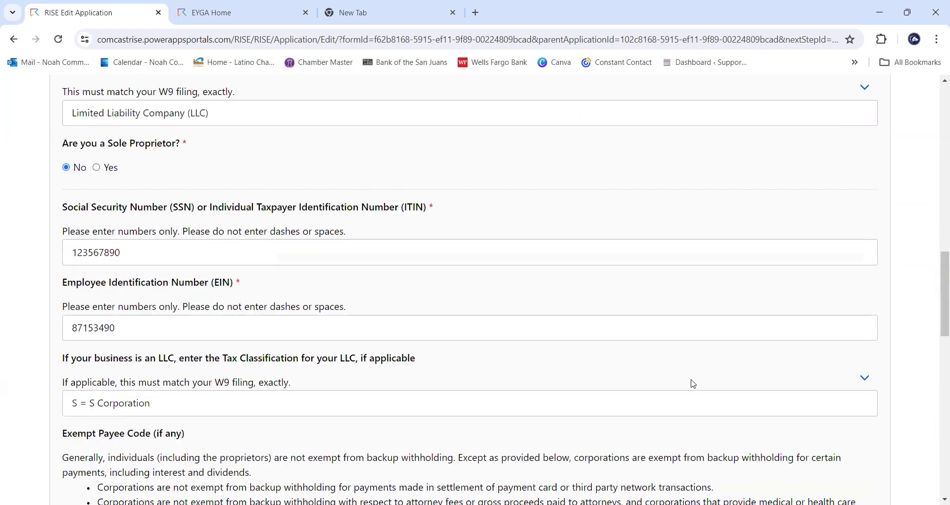
scroll(810, 323, down, 3)
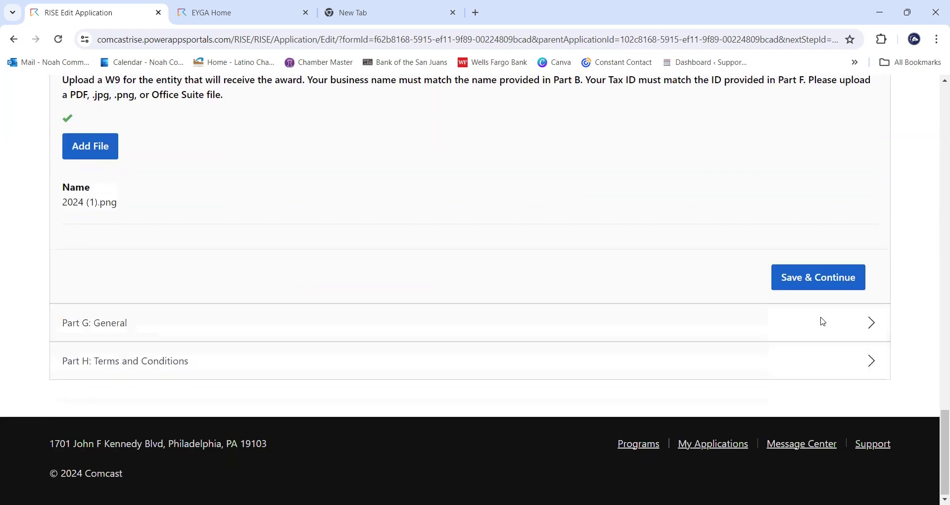
click(829, 279)
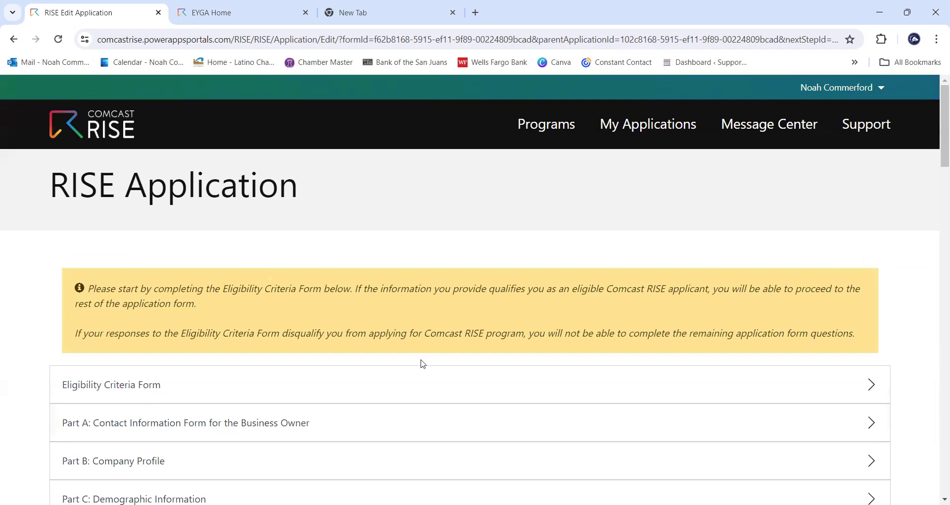
scroll(421, 364, down, 7)
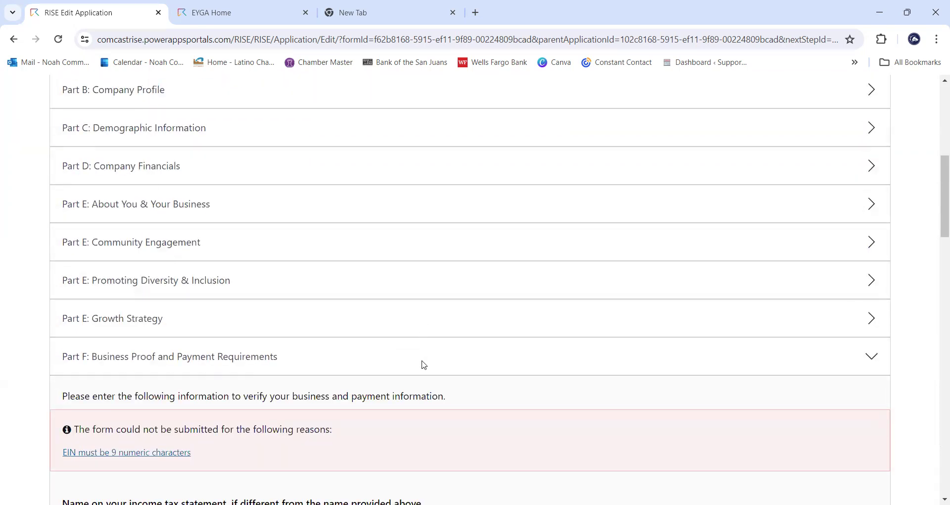
scroll(423, 365, down, 4)
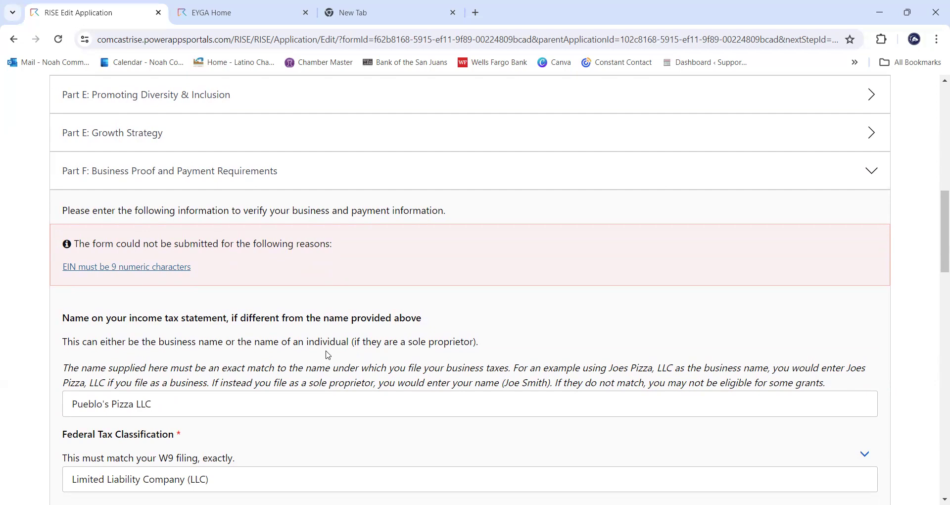
scroll(368, 299, down, 1)
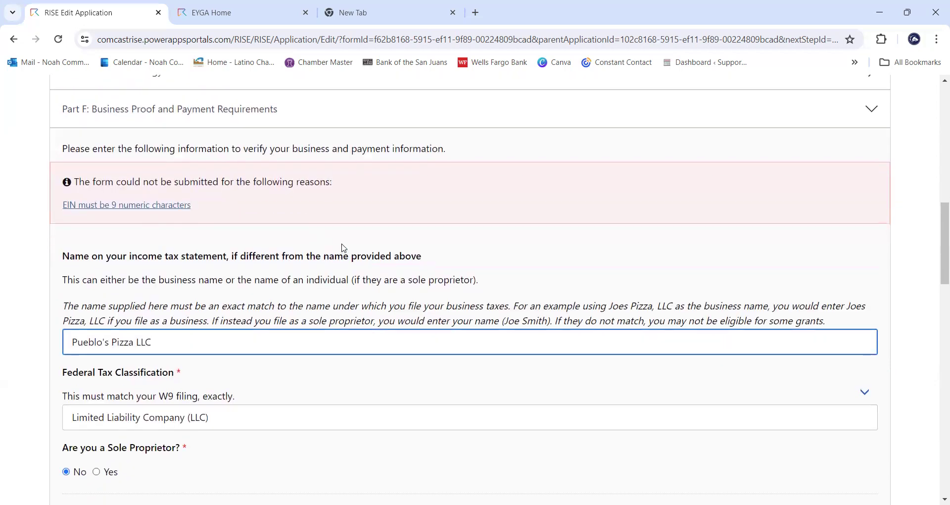
scroll(344, 248, down, 2)
scroll(346, 246, down, 2)
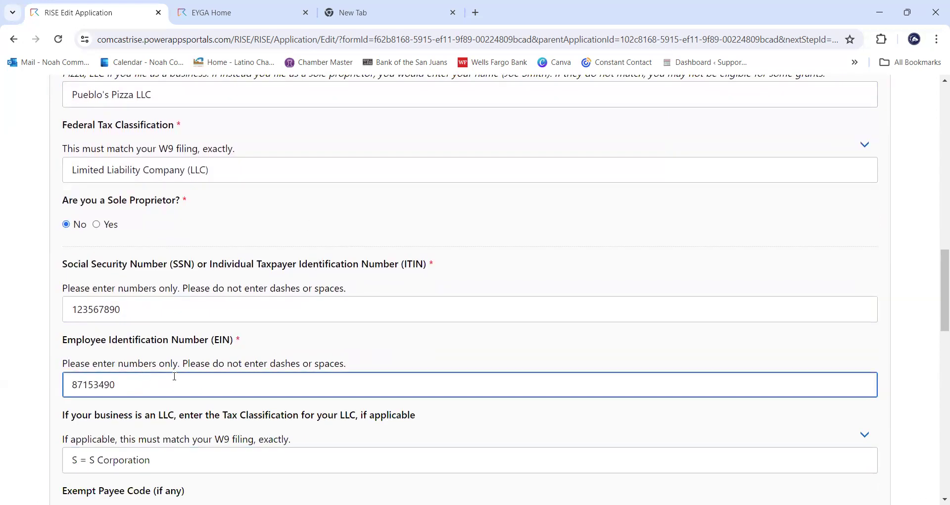
scroll(310, 299, up, 1)
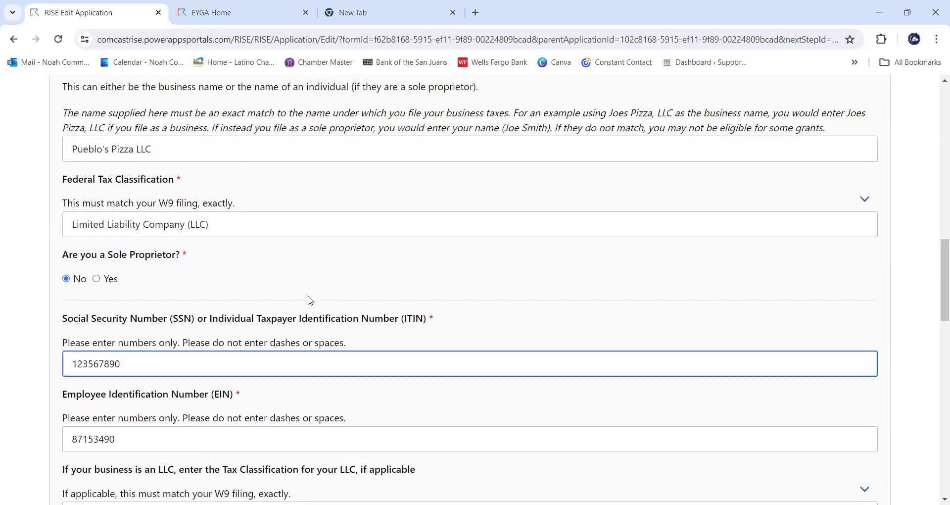
scroll(309, 298, up, 2)
scroll(312, 282, down, 2)
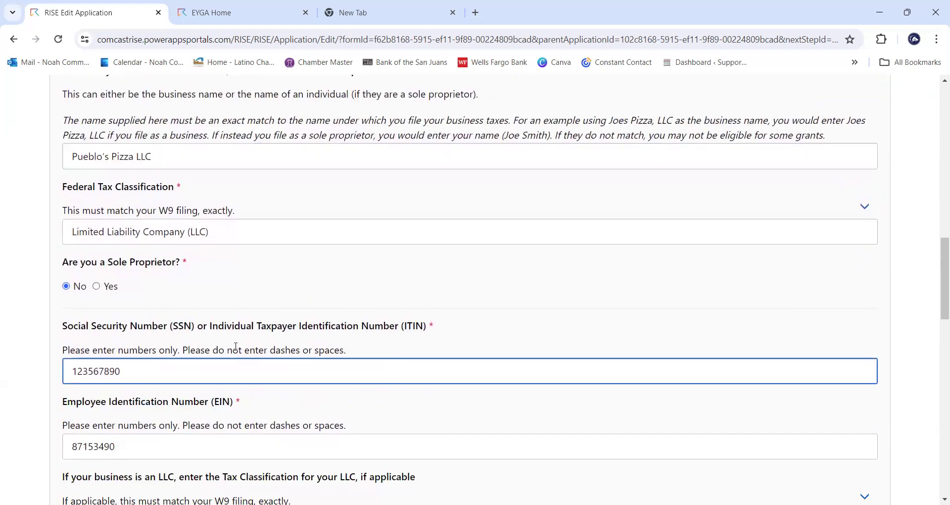
scroll(209, 395, down, 1)
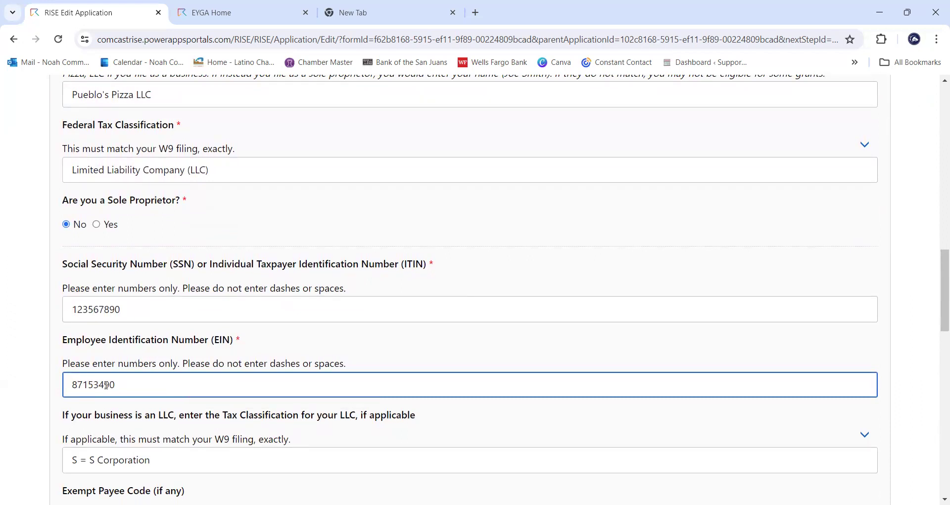
- Append the missing digit 6 to complete the nine-digit EIN
click(125, 383)
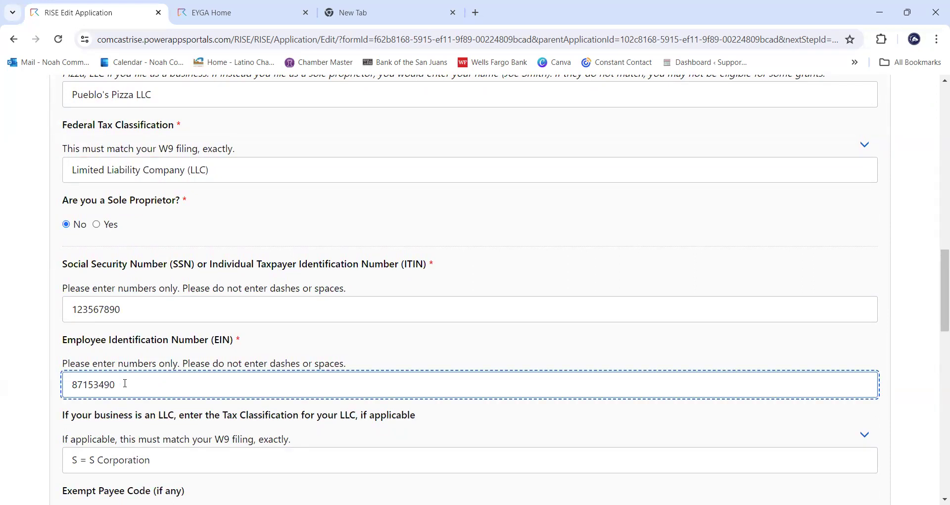
text(6)
scroll(318, 409, down, 1)
scroll(386, 326, up, 3)
scroll(387, 327, up, 3)
scroll(388, 328, down, 8)
scroll(390, 332, down, 6)
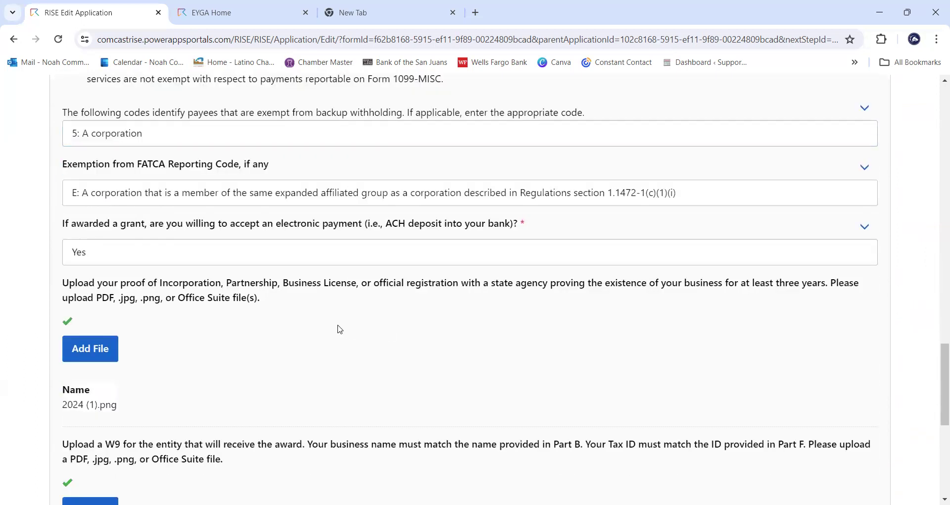
scroll(340, 329, down, 3)
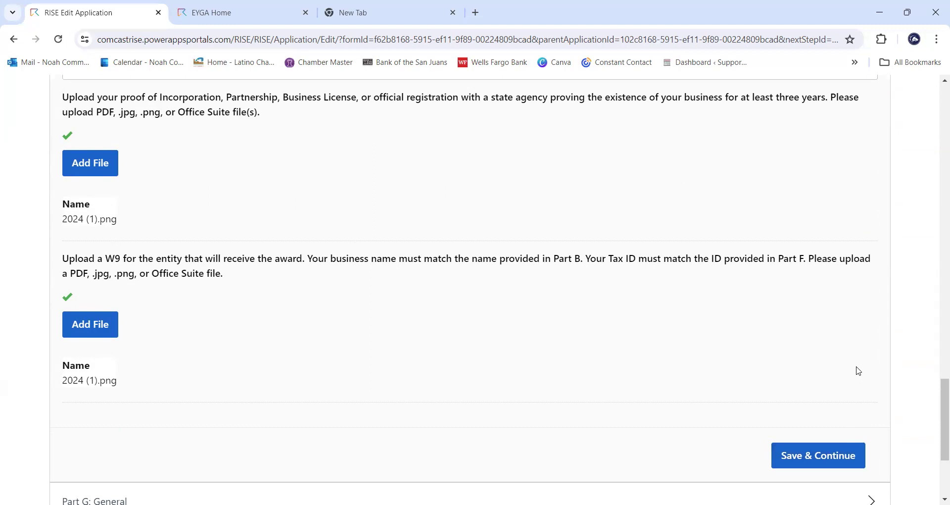
- Save Part F and continue to Part G: General
click(826, 453)
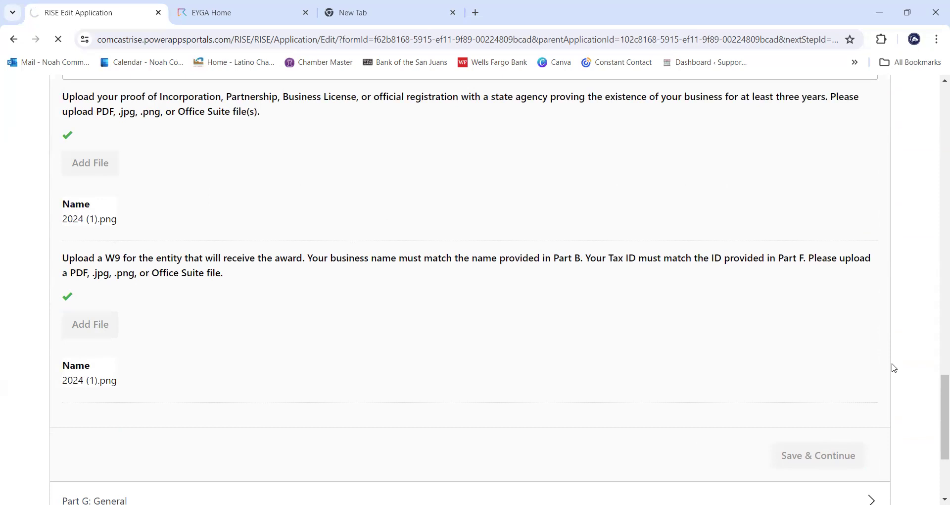
scroll(841, 405, up, 1)
scroll(479, 411, up, 1)
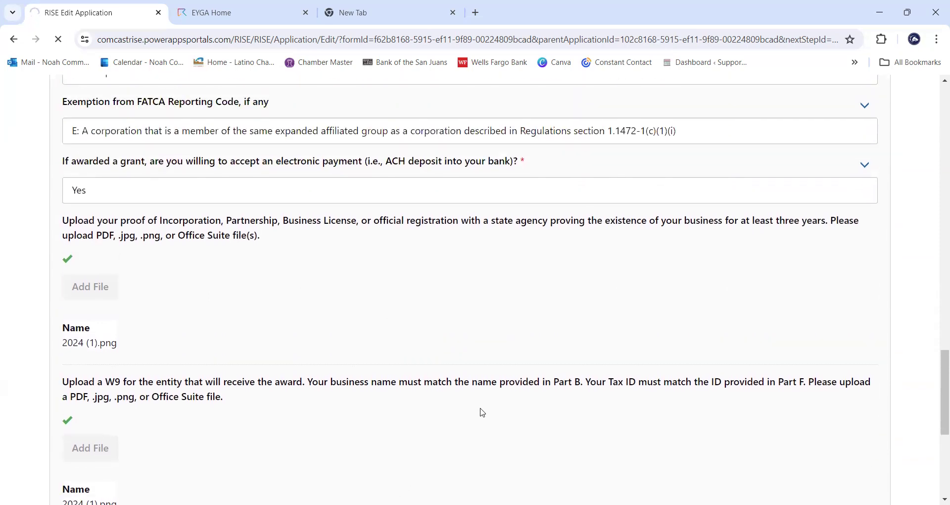
scroll(481, 411, up, 1)
scroll(481, 412, up, 3)
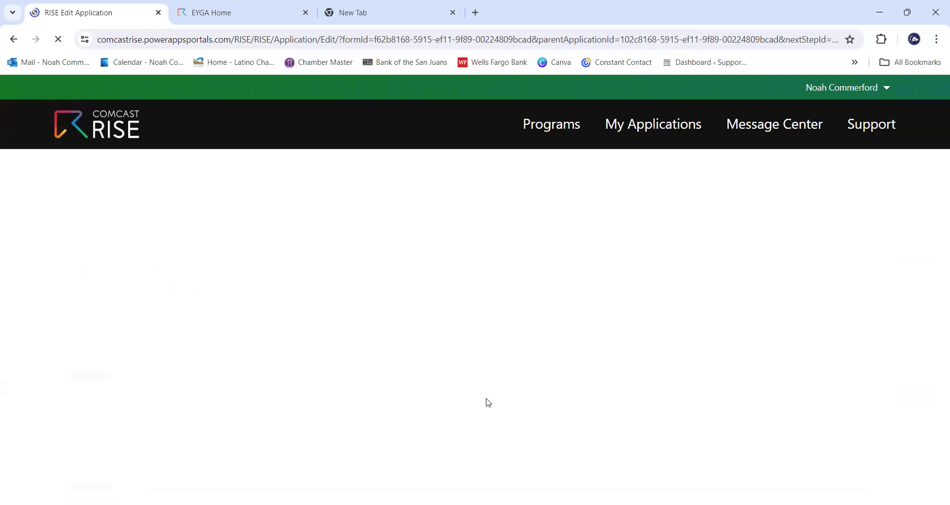
scroll(648, 339, up, 2)
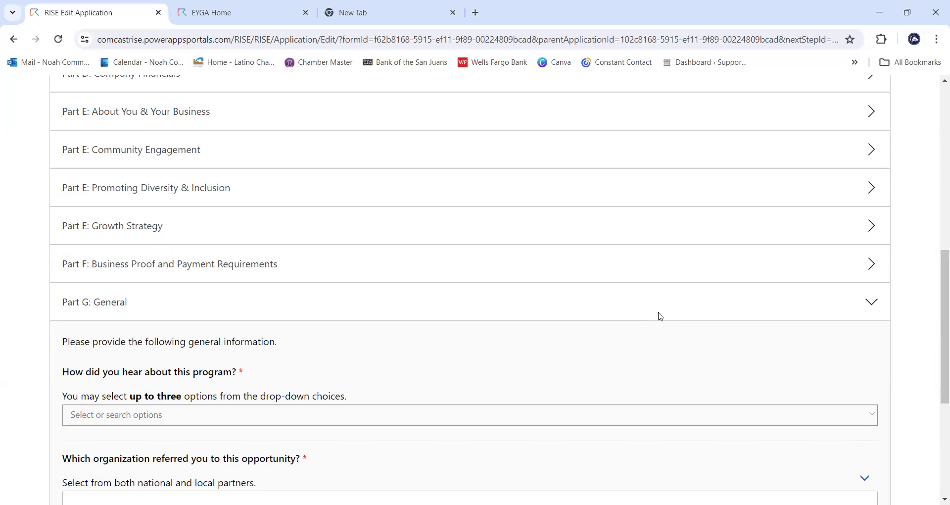
- Select Social media for how the applicant heard about the program
scroll(613, 282, down, 2)
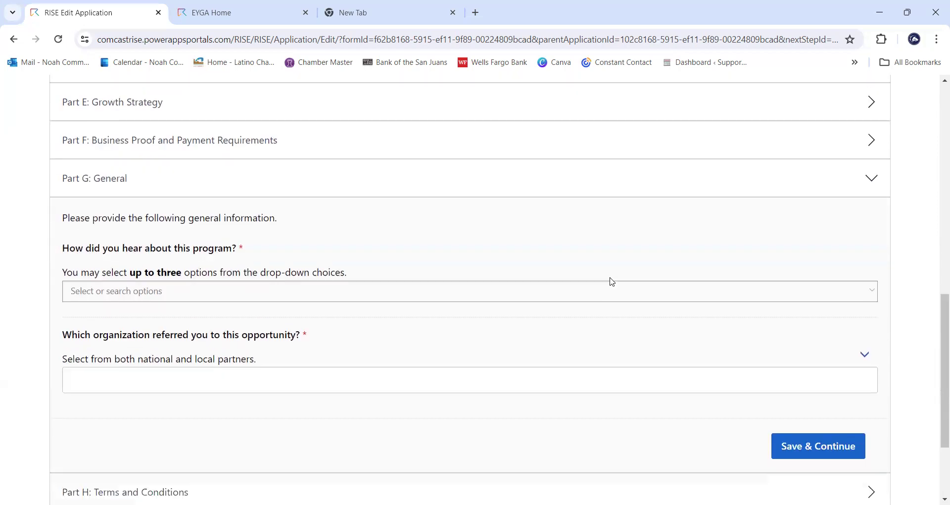
click(548, 294)
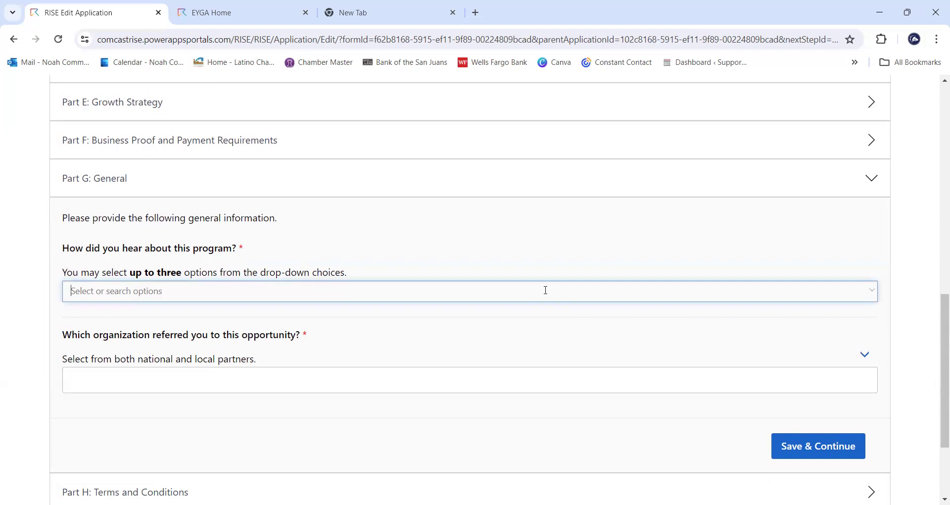
text(C)
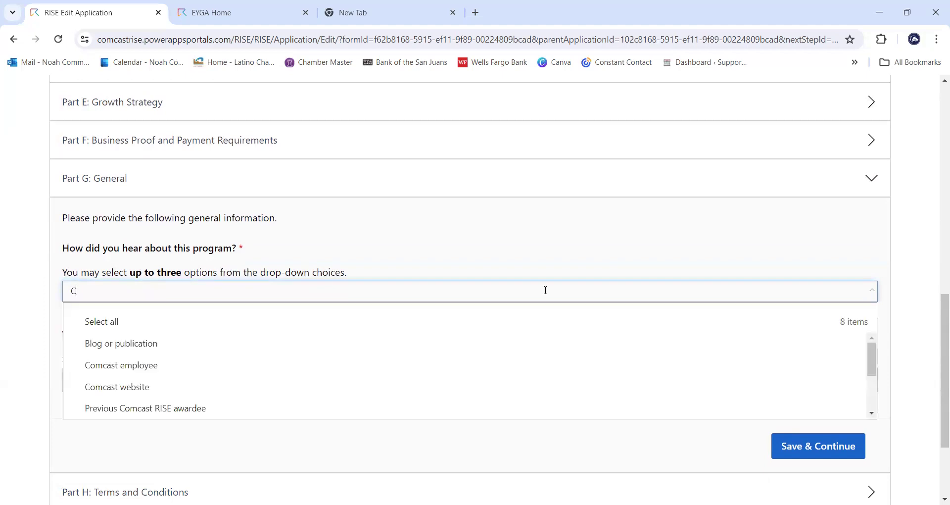
key(BackSpace)
text(Chan)
key(BackSpace)
key(BackSpace)
key(BackSpace)
key(BackSpace)
scroll(297, 357, down, 2)
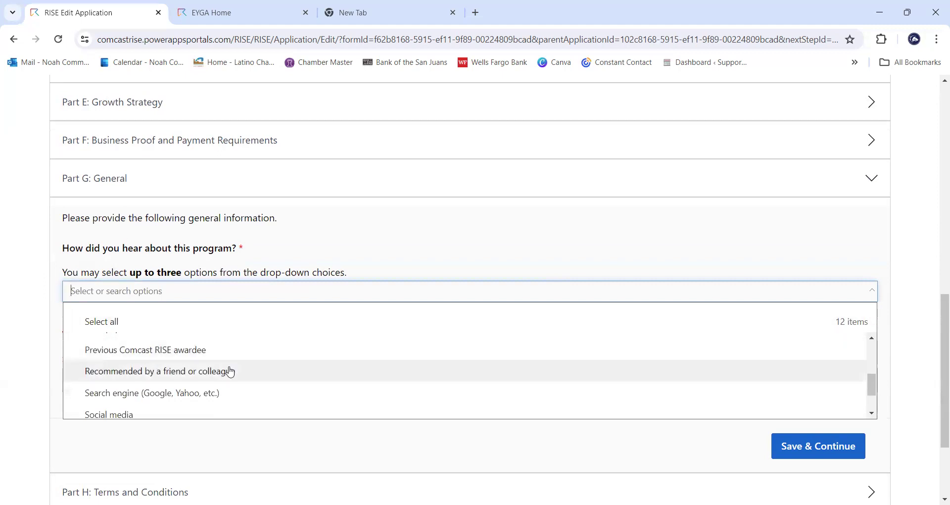
scroll(231, 372, down, 1)
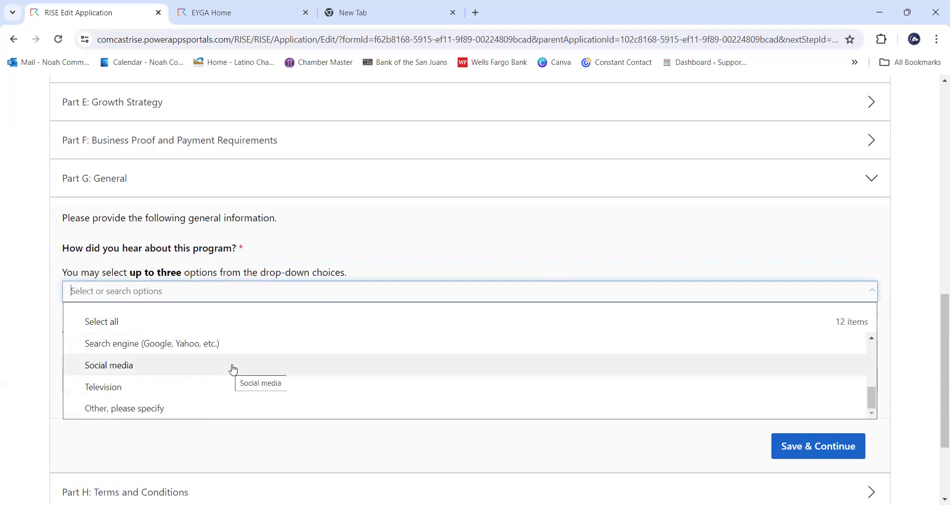
scroll(233, 370, down, 2)
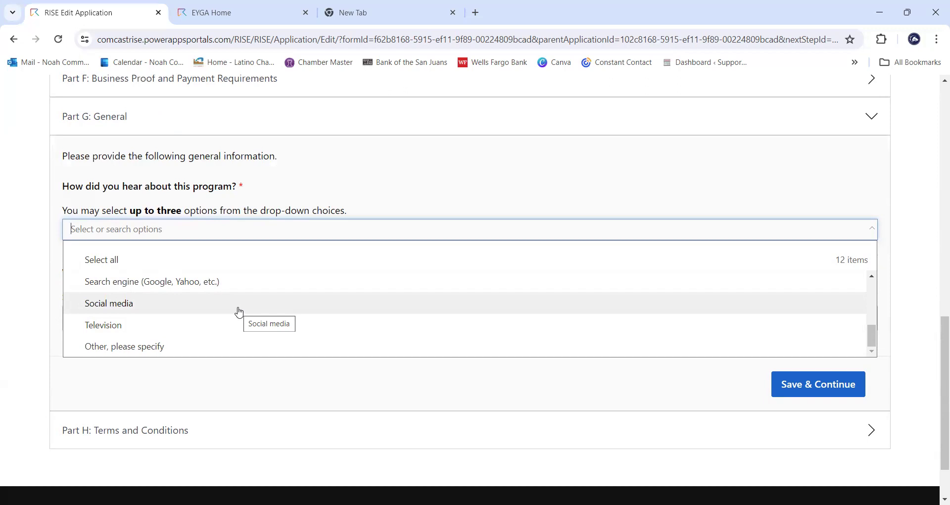
click(239, 307)
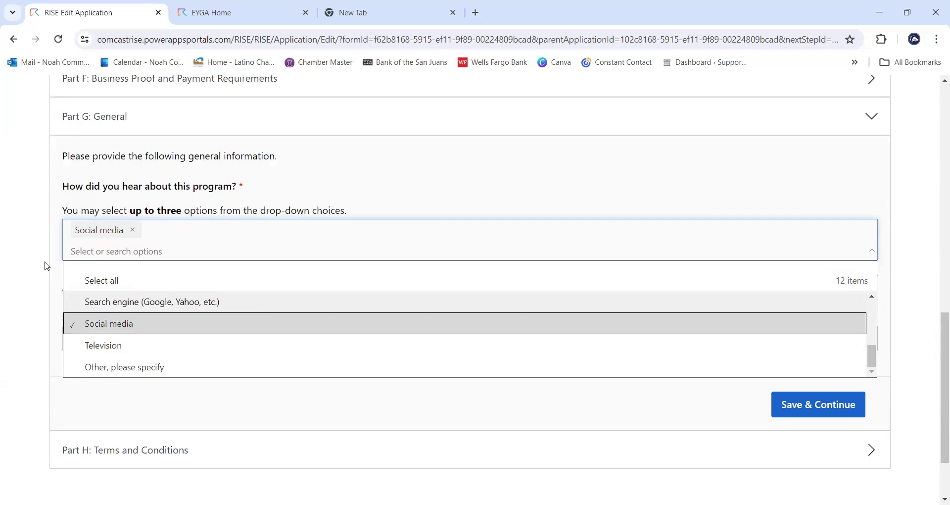
click(43, 266)
scroll(348, 305, down, 1)
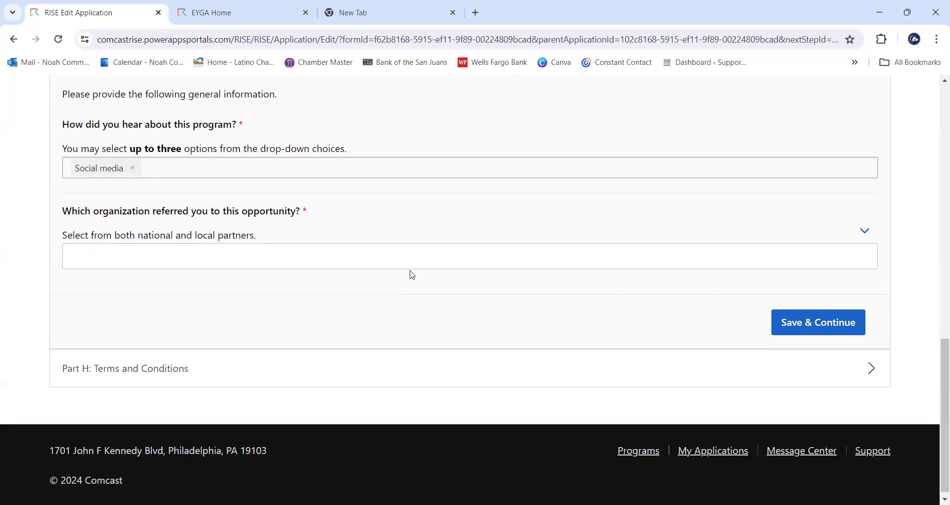
- Choose Latino Chamber of Commerce as the referring organization
click(410, 267)
click(411, 267)
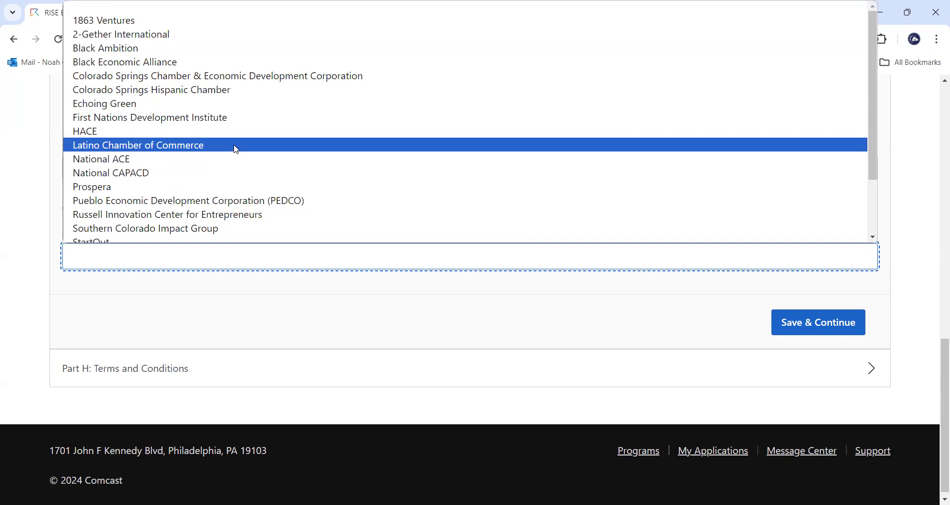
scroll(207, 198, down, 2)
scroll(196, 218, up, 2)
click(204, 151)
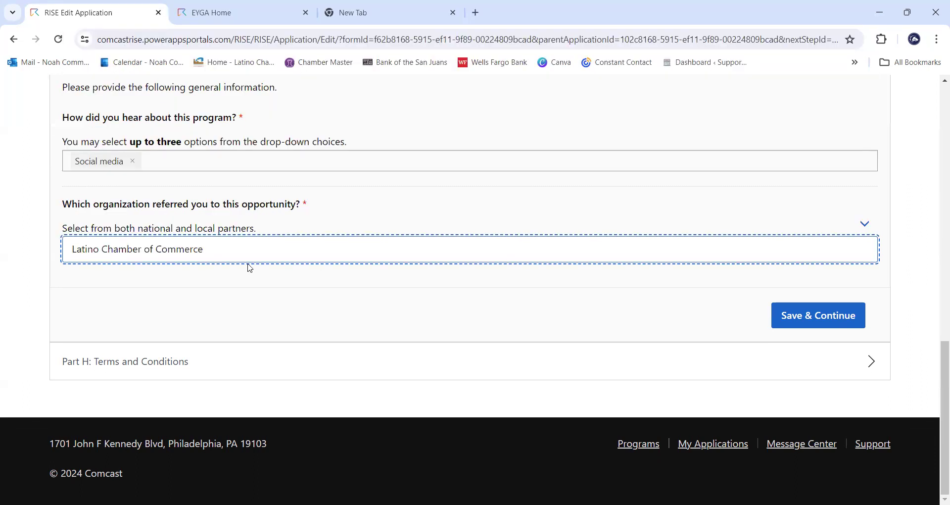
scroll(254, 285, up, 1)
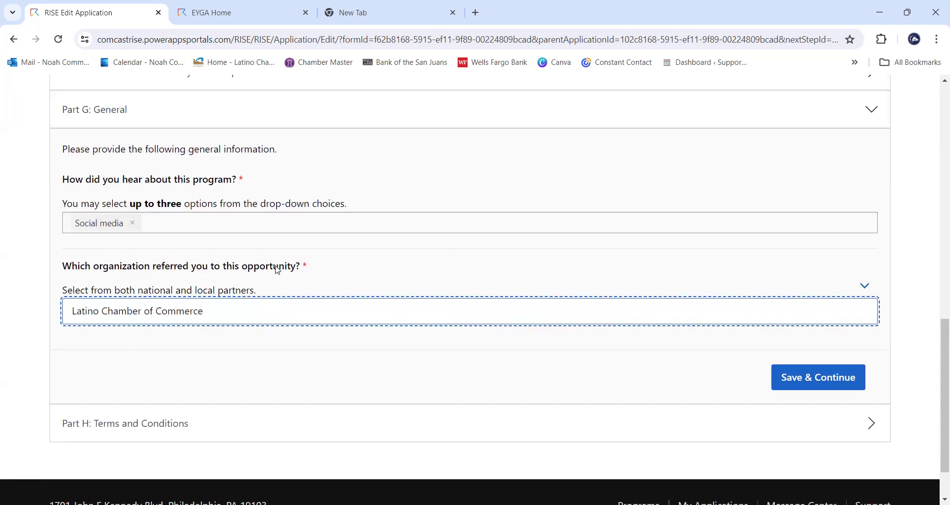
scroll(366, 262, up, 1)
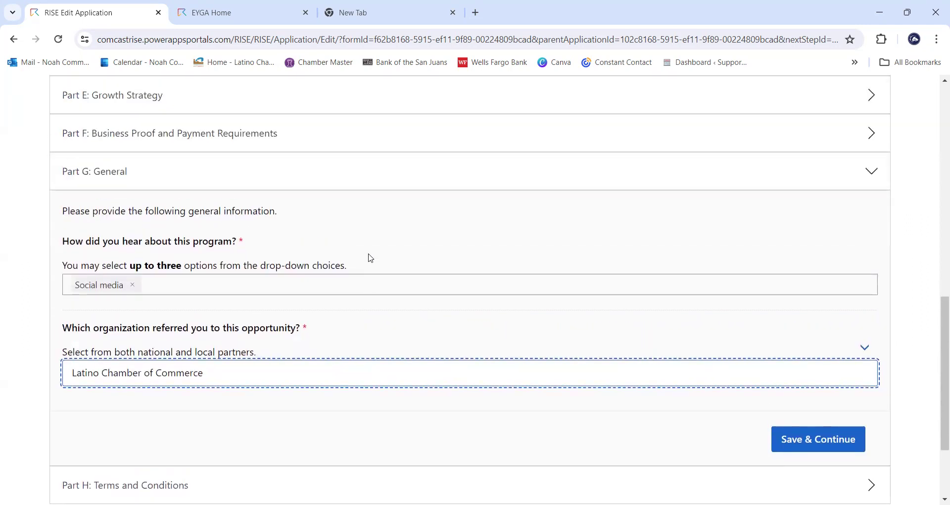
scroll(368, 257, down, 3)
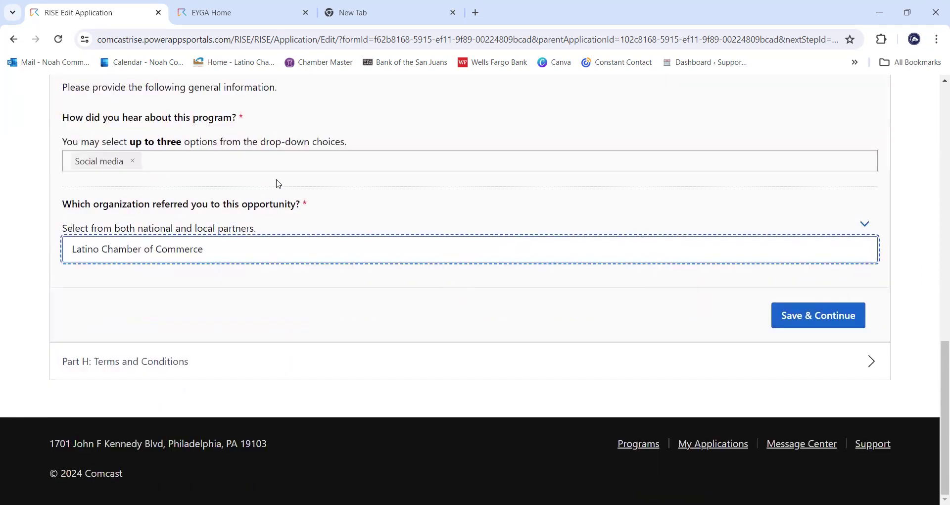
- Save Part G and continue to Part H: Terms and Conditions
click(838, 319)
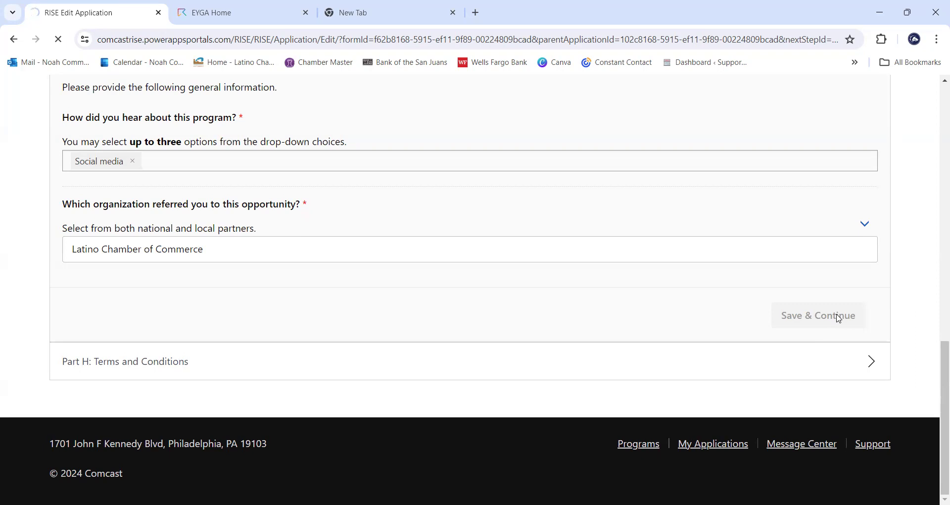
scroll(706, 337, down, 6)
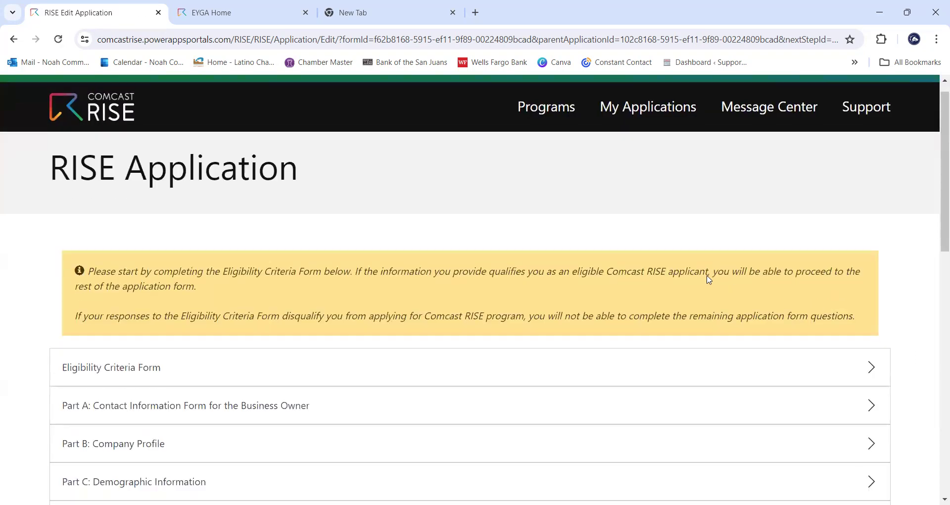
scroll(557, 245, down, 4)
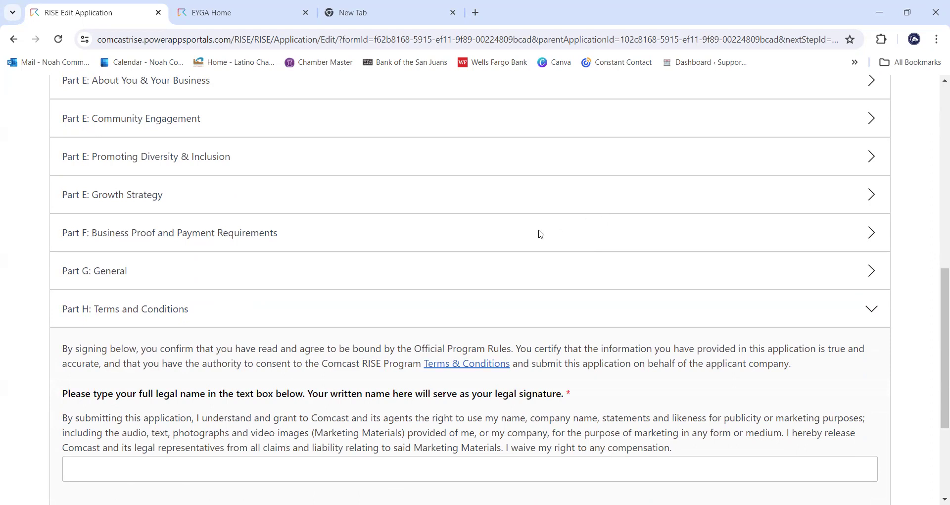
scroll(396, 287, down, 3)
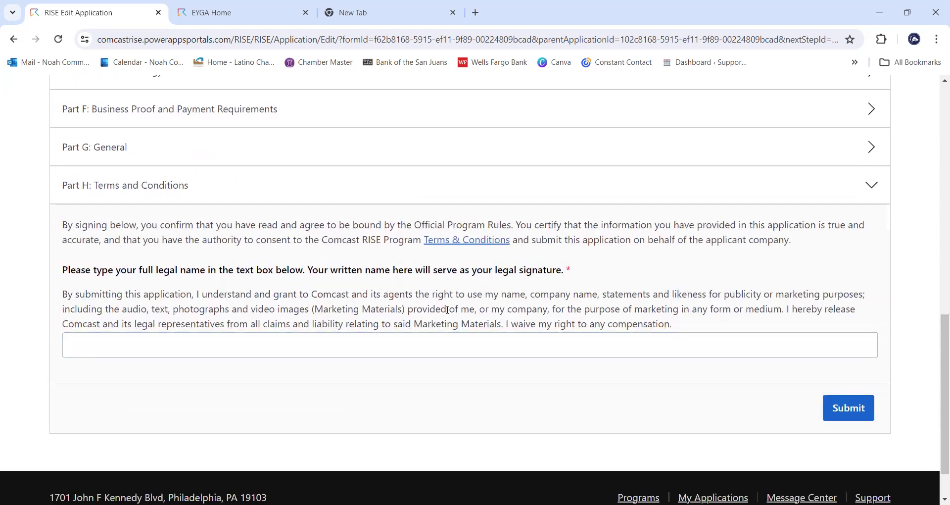
- Open the Terms & Conditions link in a new tab and view the Official Program Rules
right_click(461, 243)
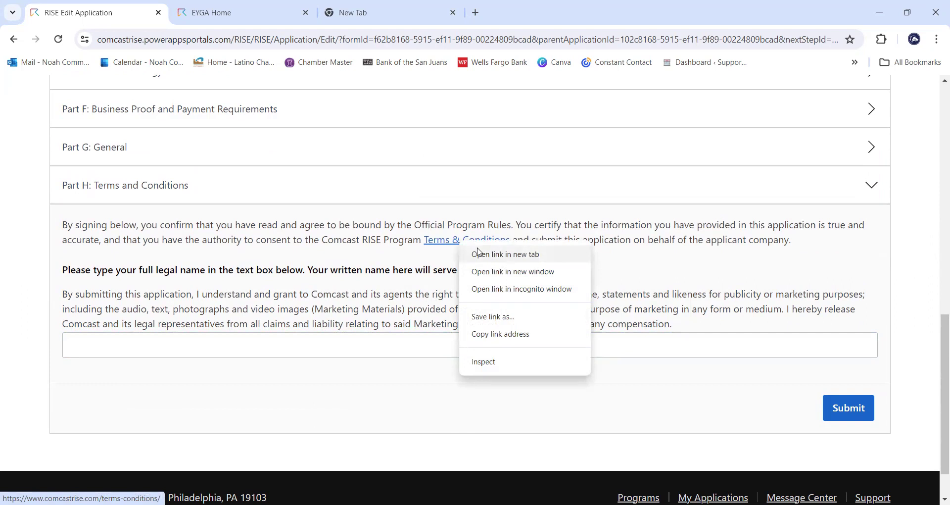
click(479, 254)
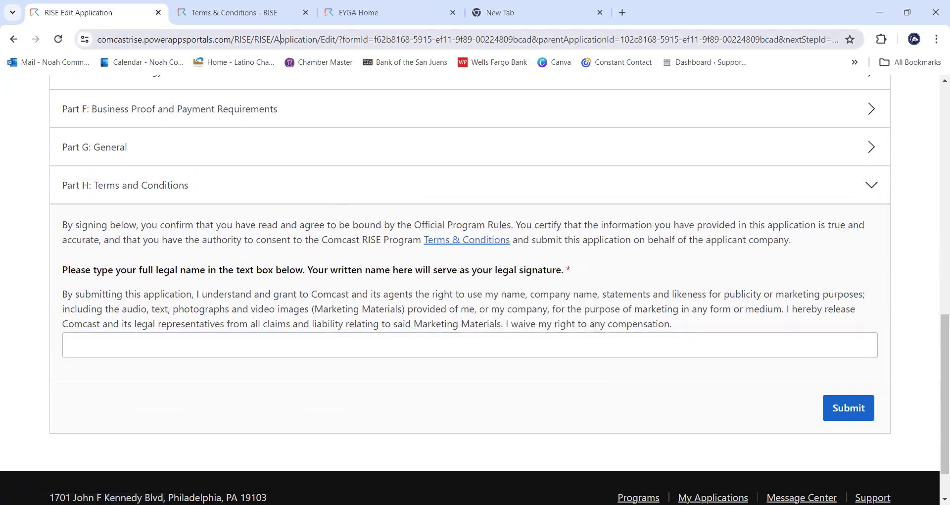
click(419, 273)
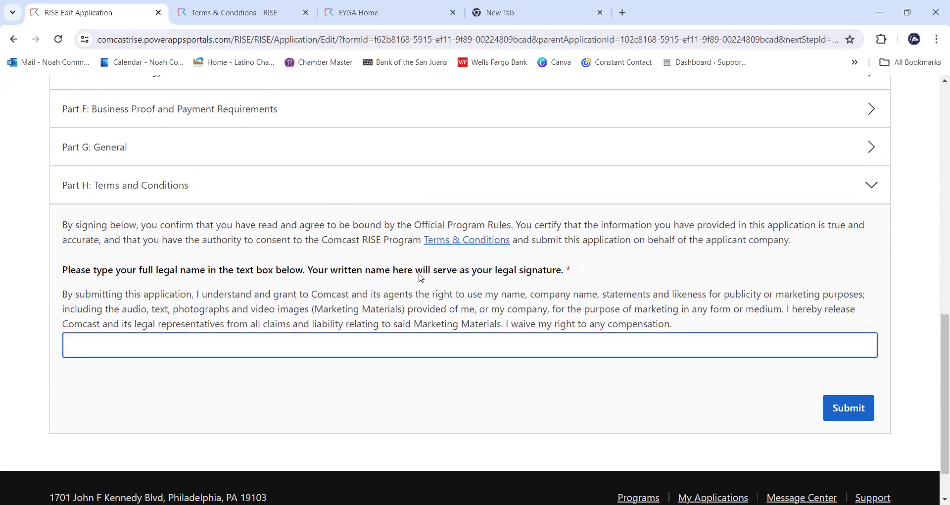
click(358, 215)
click(257, 15)
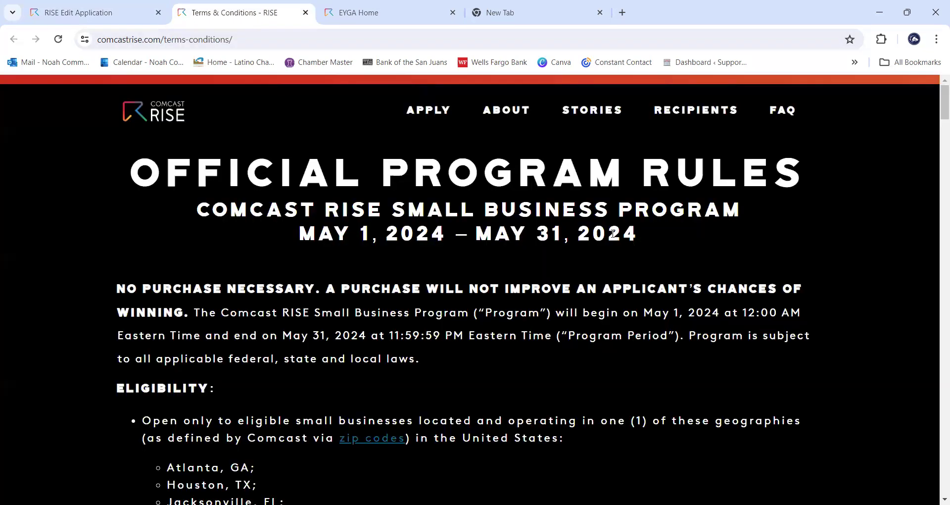
- Read through the Official Program Rules page, then return to its top
scroll(614, 239, down, 1)
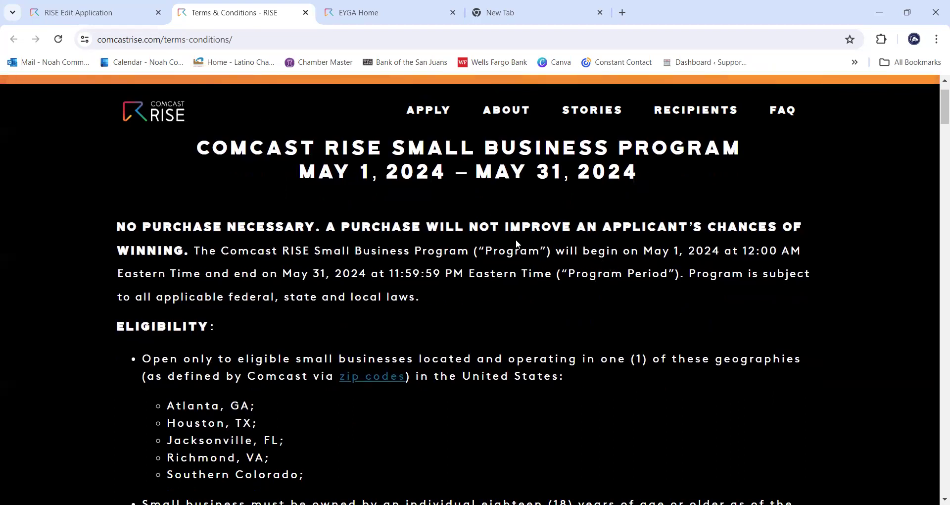
scroll(515, 241, down, 2)
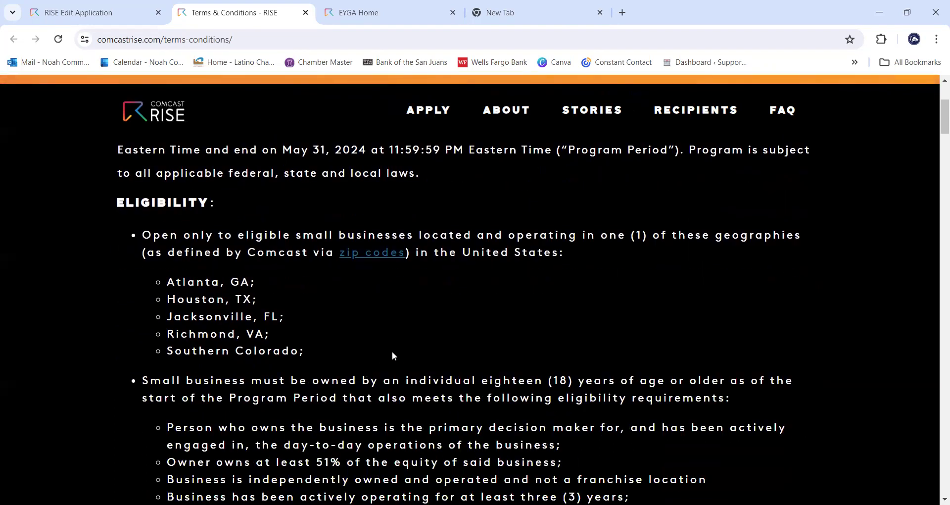
scroll(392, 356, down, 1)
scroll(399, 340, down, 3)
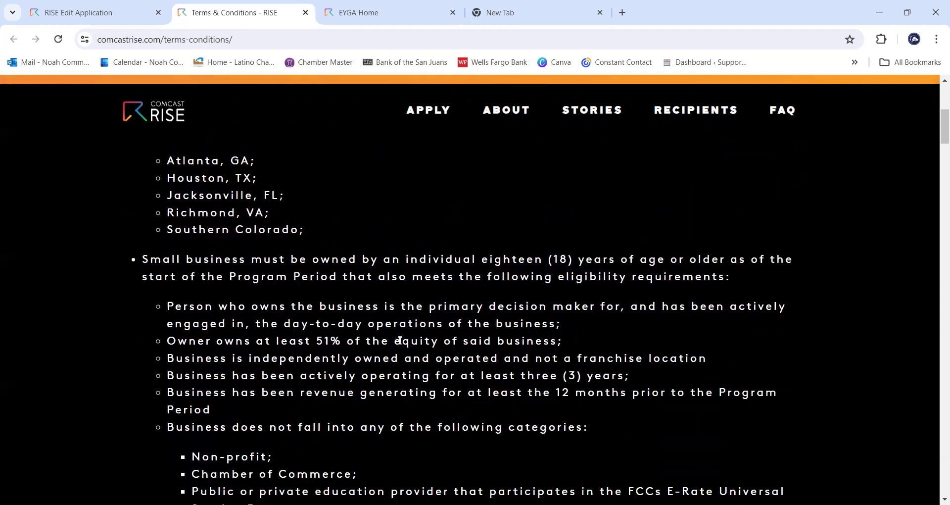
scroll(424, 326, down, 7)
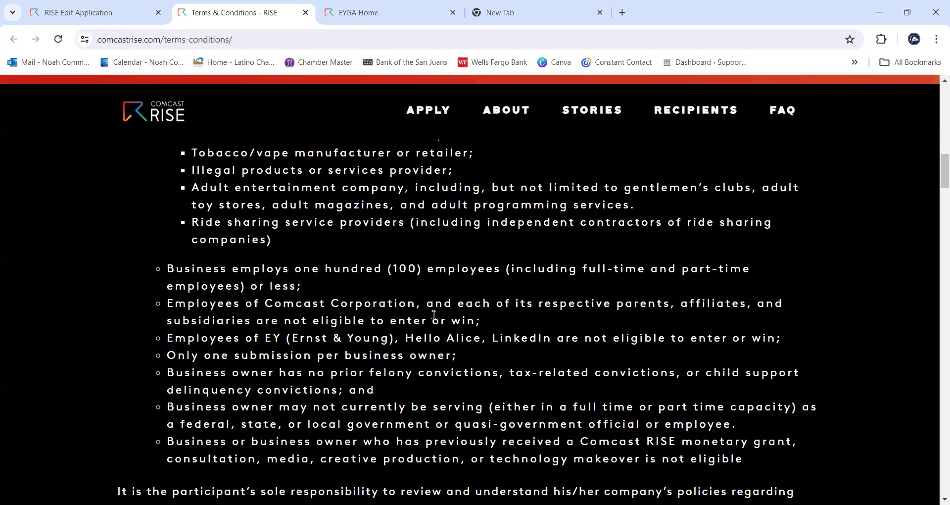
scroll(435, 314, down, 1)
scroll(429, 317, down, 1)
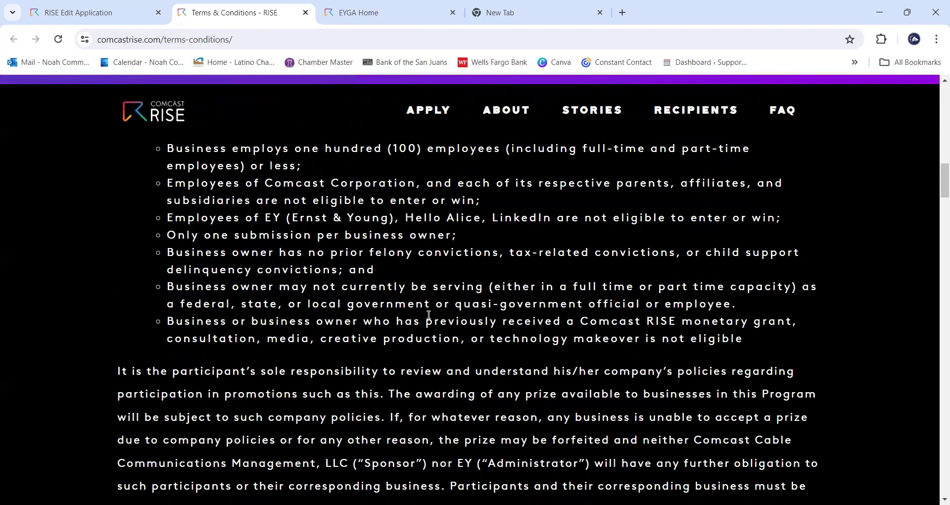
scroll(428, 315, down, 4)
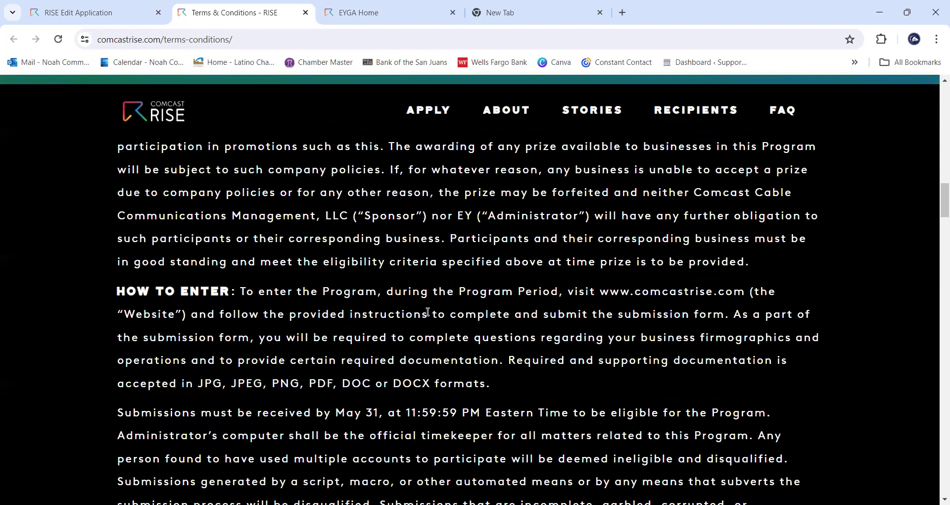
scroll(428, 313, down, 4)
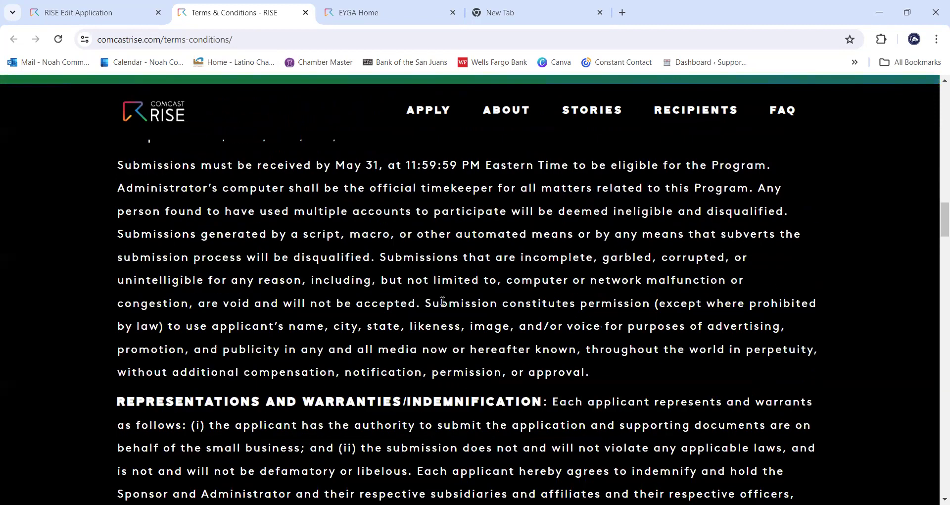
scroll(438, 309, down, 3)
scroll(416, 338, down, 4)
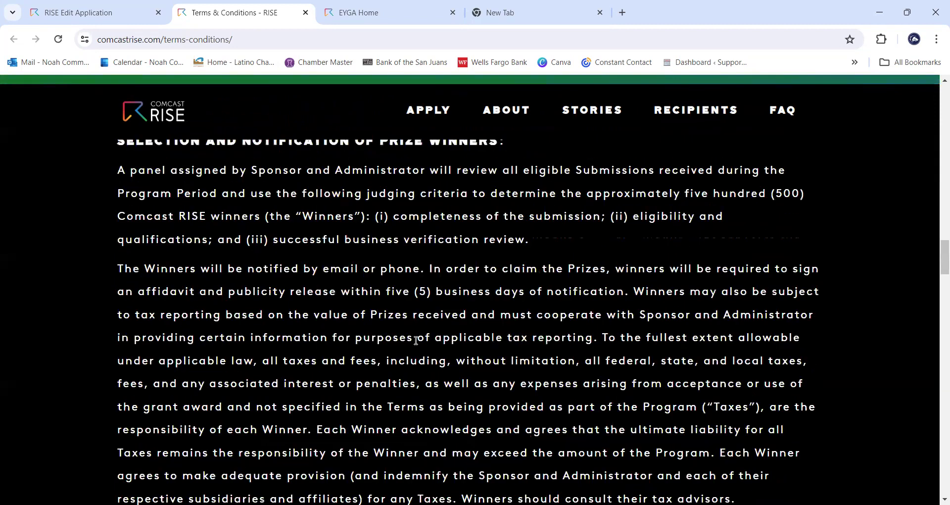
scroll(416, 339, down, 5)
scroll(416, 339, down, 3)
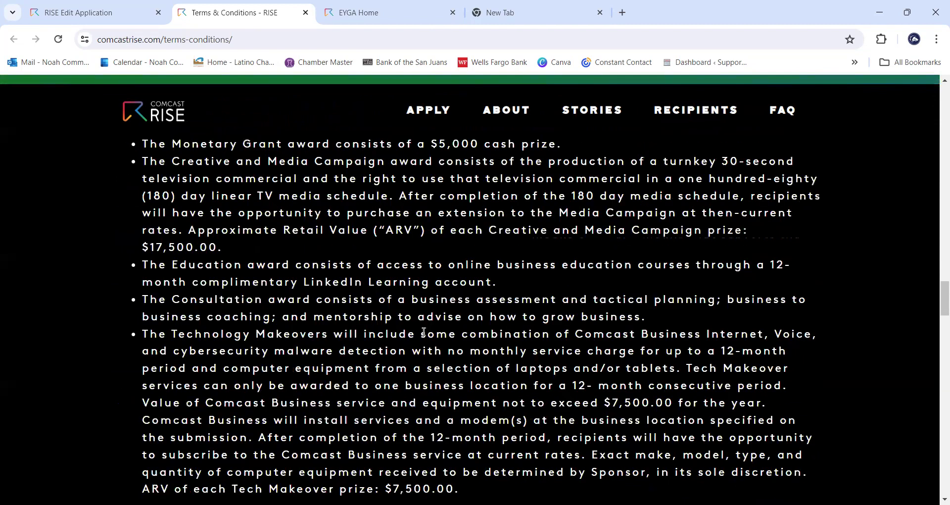
scroll(459, 267, up, 3)
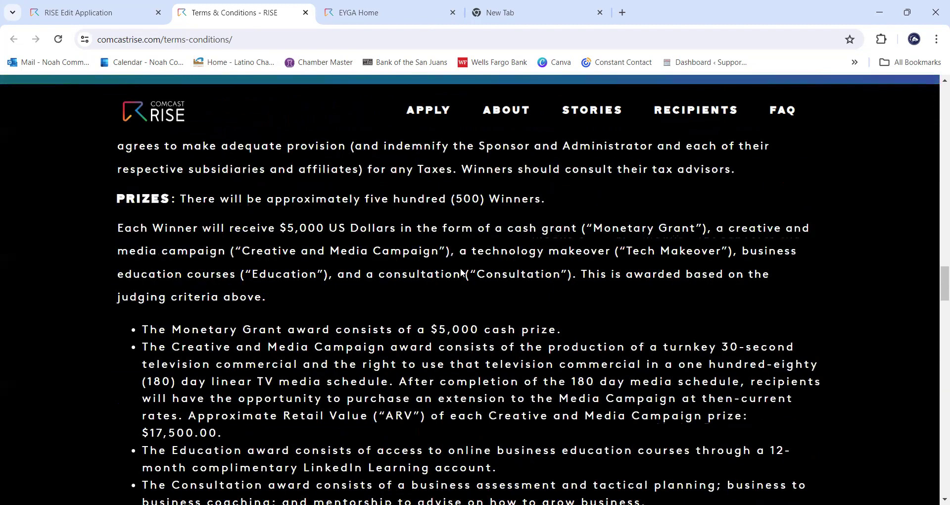
scroll(460, 269, up, 1)
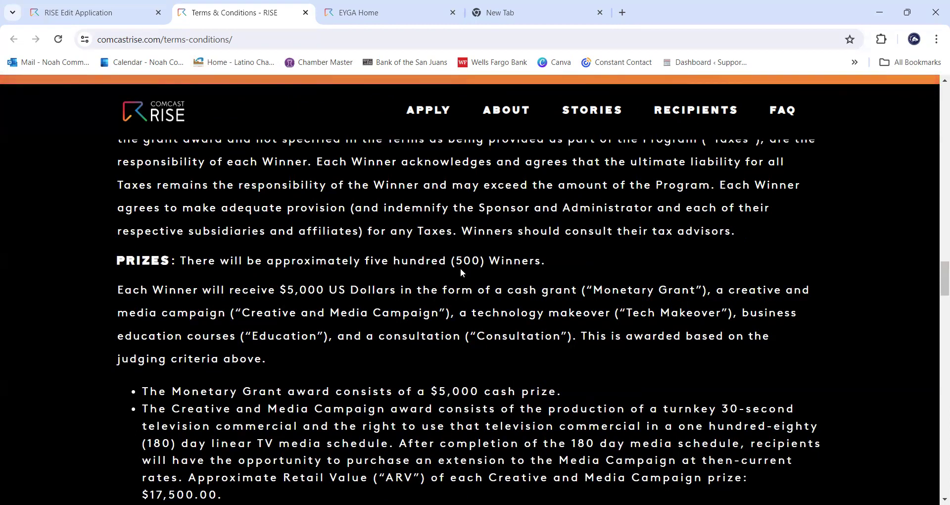
scroll(460, 269, down, 1)
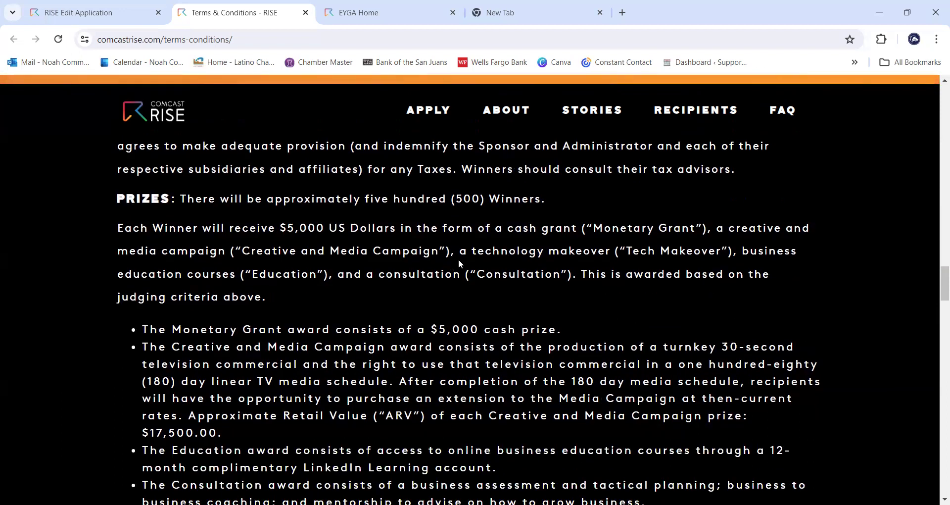
scroll(459, 264, down, 1)
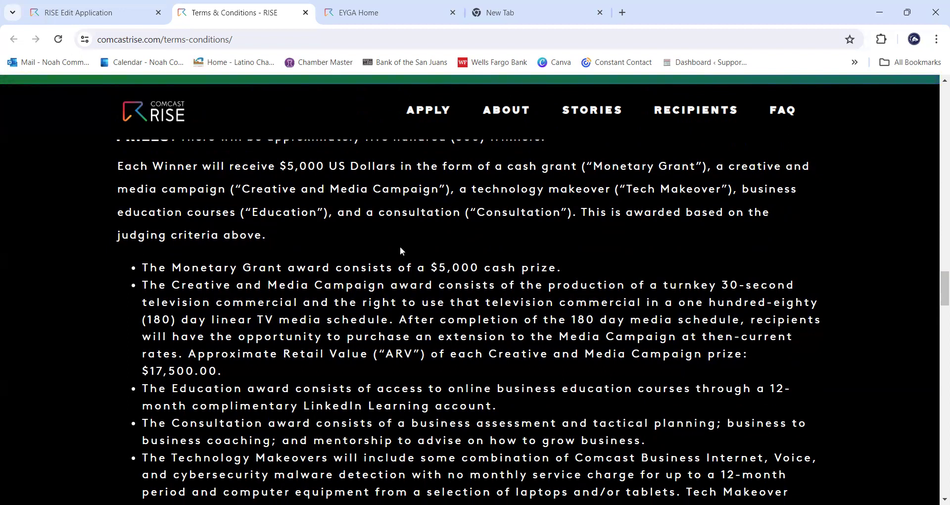
scroll(400, 248, down, 2)
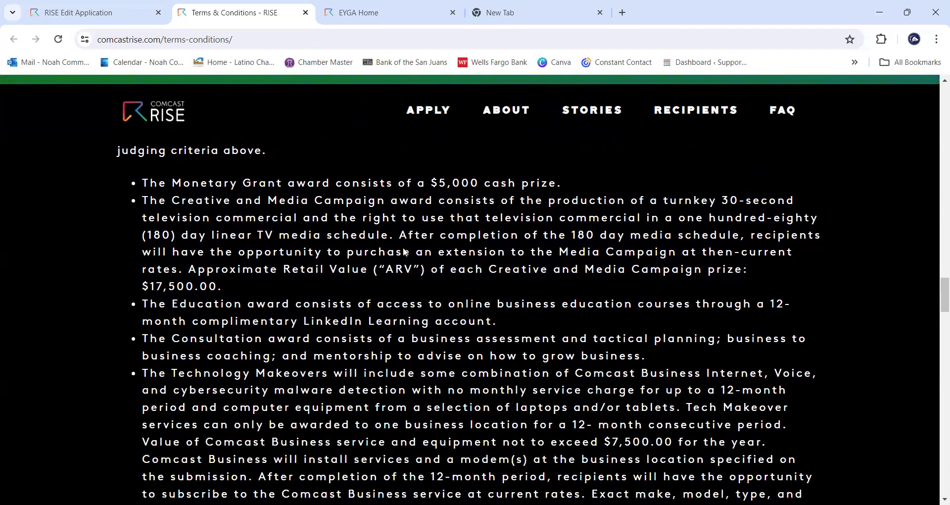
scroll(402, 251, down, 1)
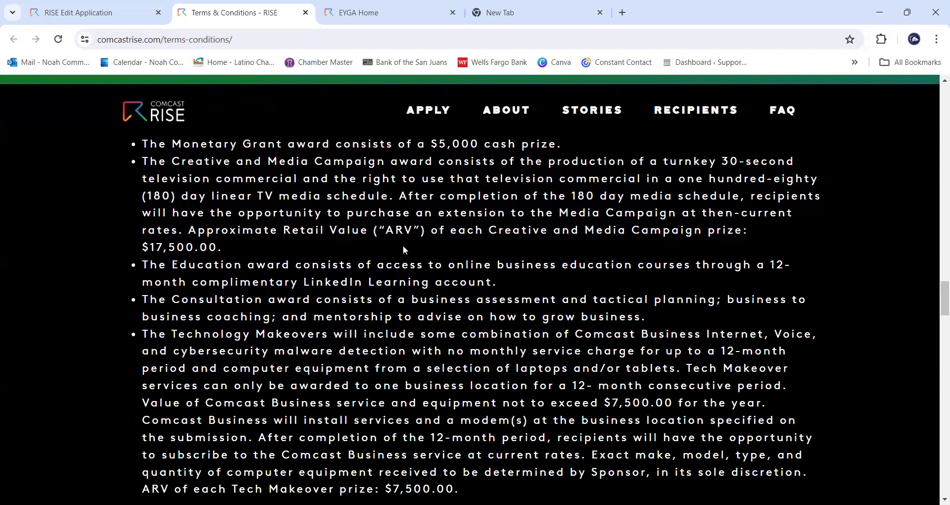
scroll(371, 218, up, 2)
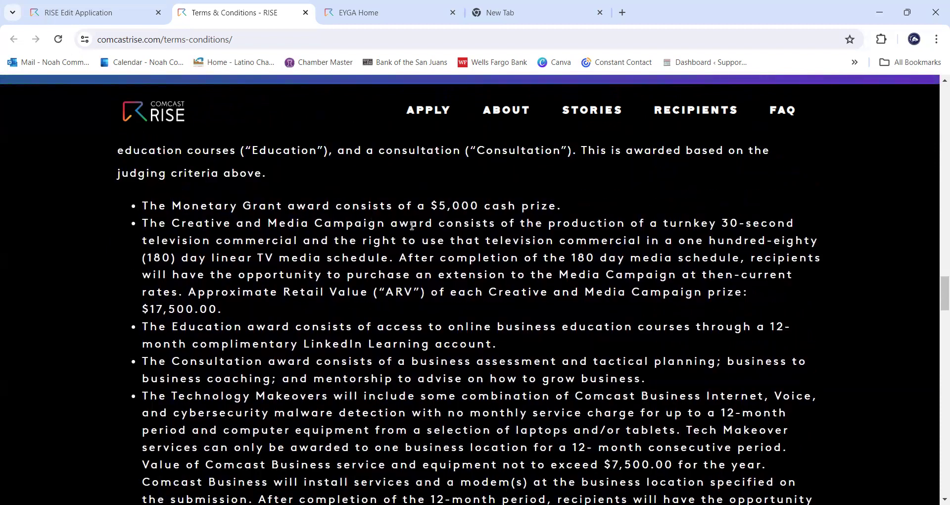
scroll(418, 225, down, 3)
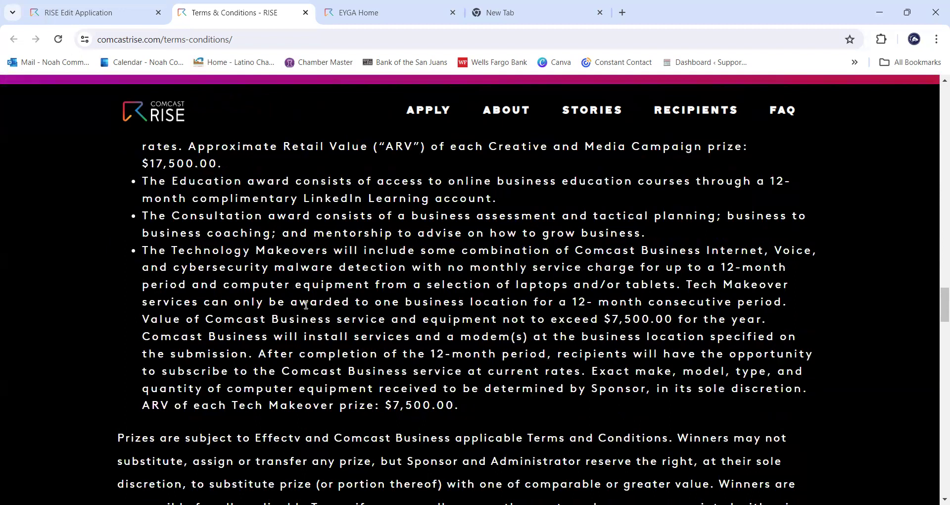
scroll(352, 282, down, 1)
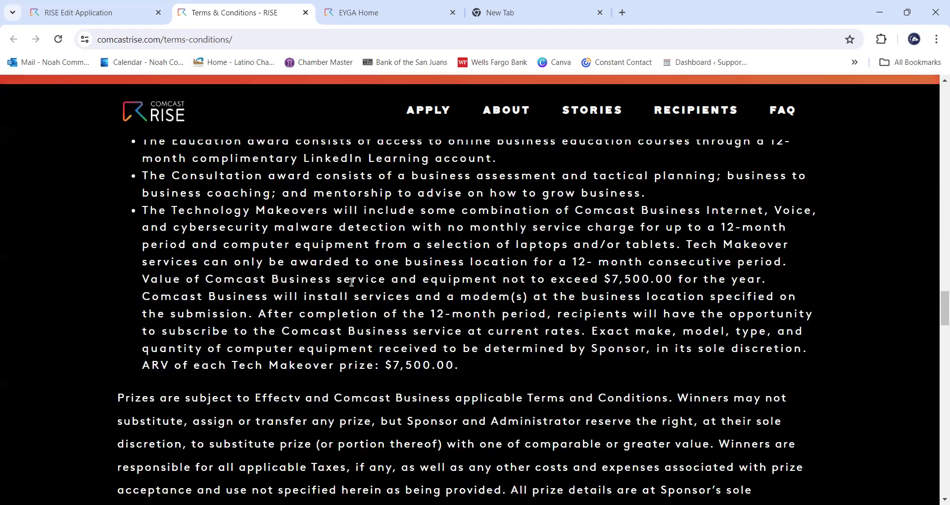
scroll(351, 282, down, 5)
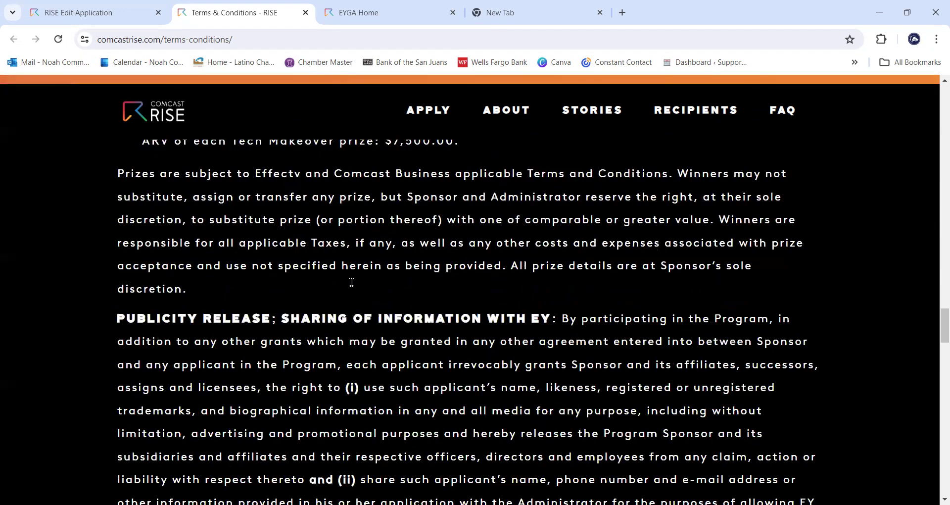
scroll(351, 282, down, 5)
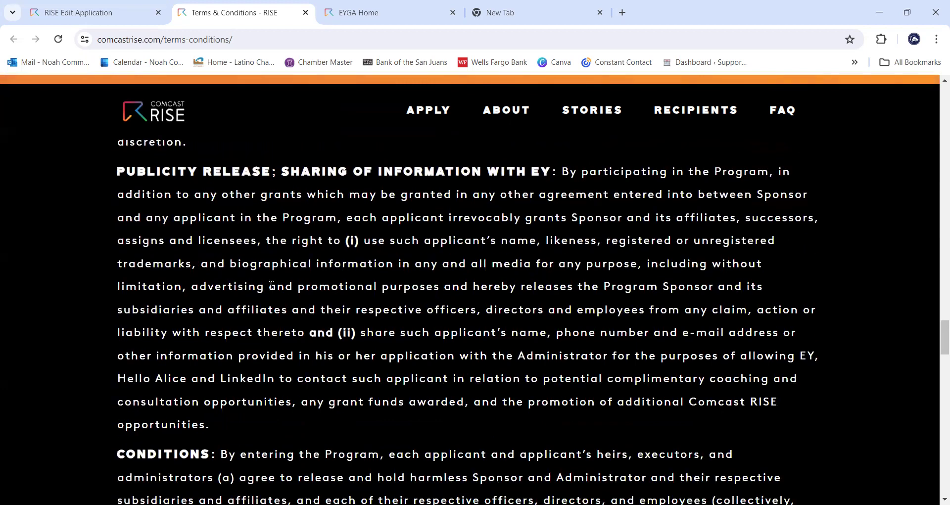
scroll(282, 272, down, 3)
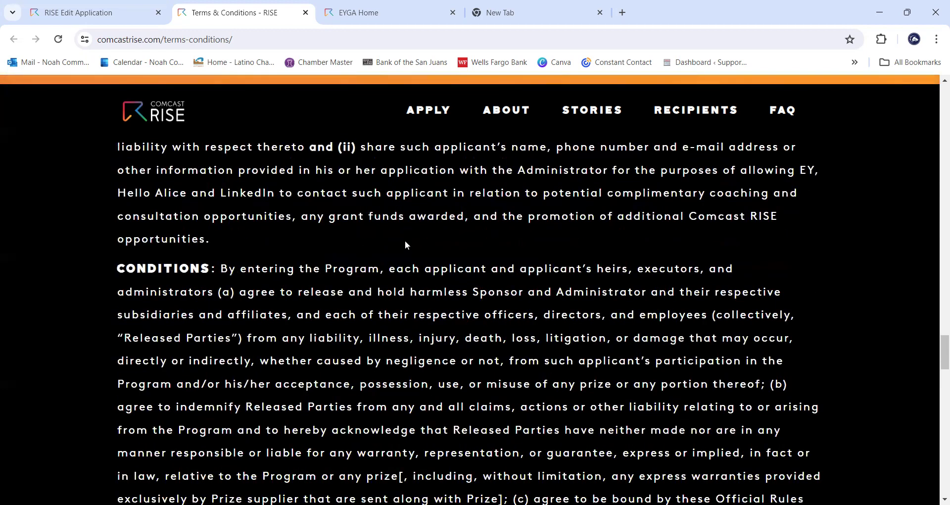
scroll(391, 252, down, 1)
scroll(376, 258, down, 5)
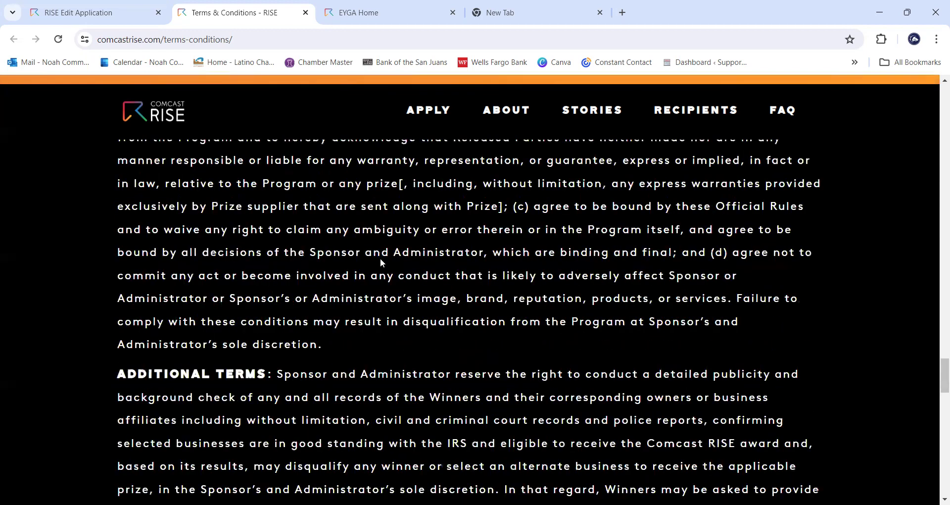
scroll(380, 259, down, 2)
scroll(382, 265, down, 8)
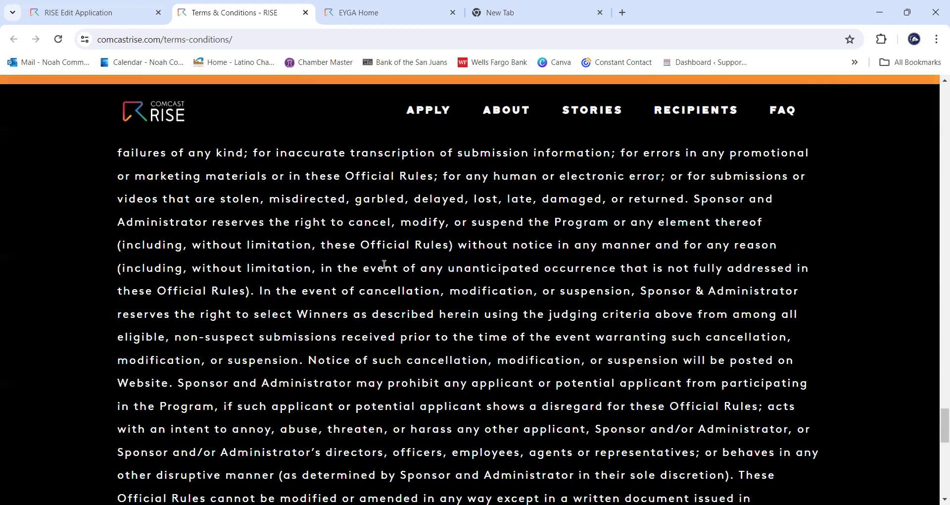
scroll(384, 264, down, 5)
scroll(384, 264, down, 6)
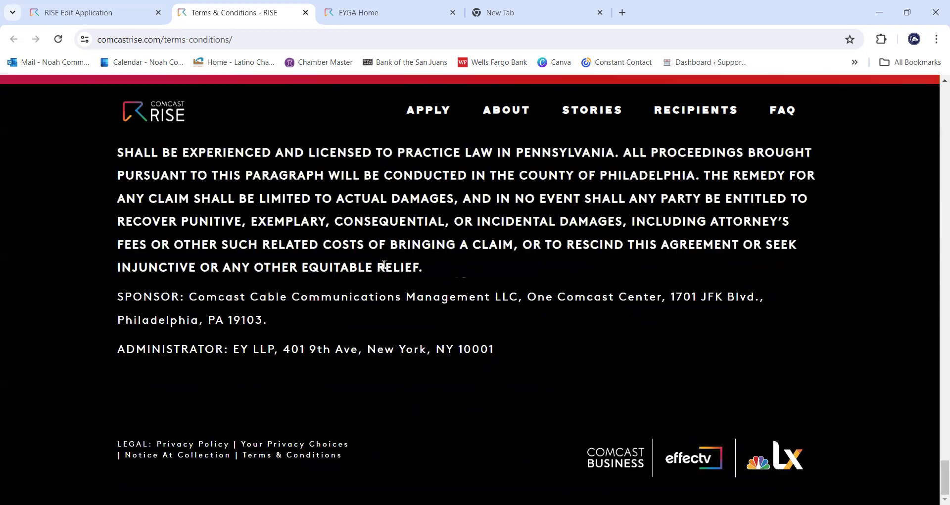
drag(937, 484, 935, 110)
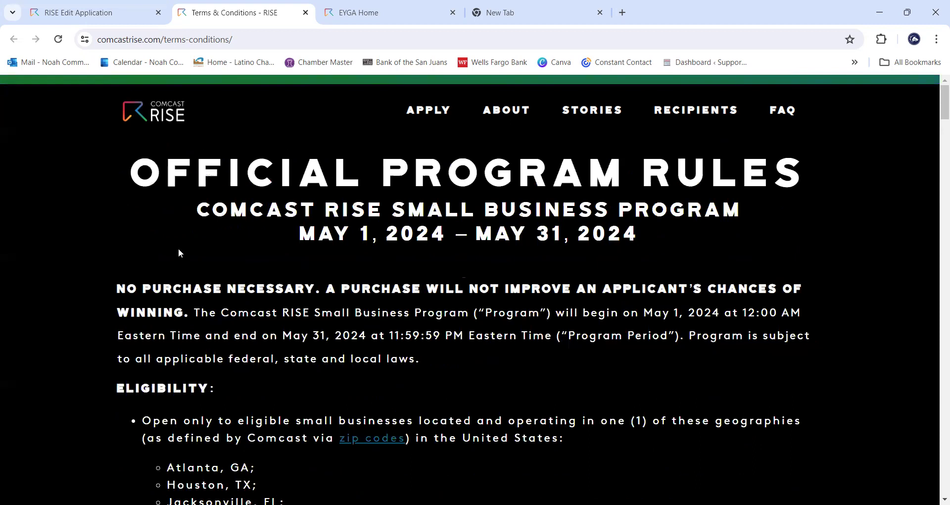
- Select the rules page's web address and switch back to the application form tab
right_click(177, 218)
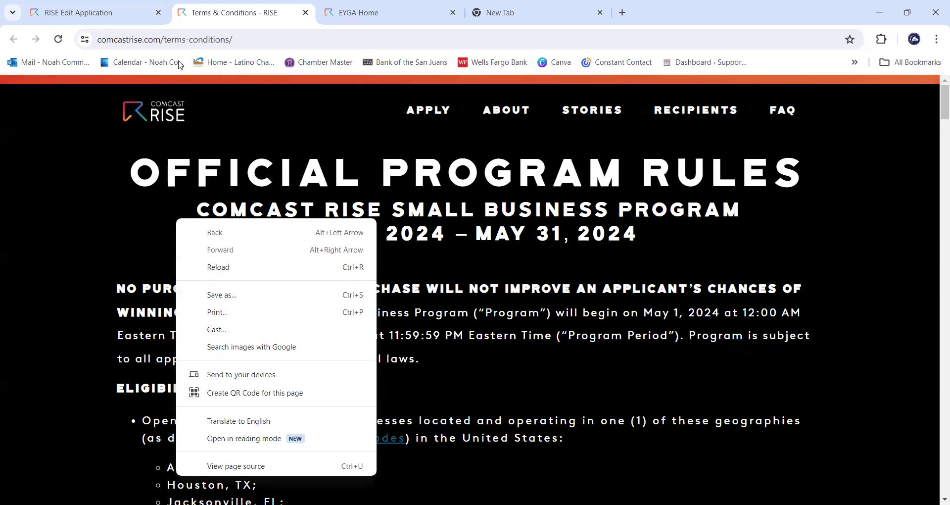
click(203, 37)
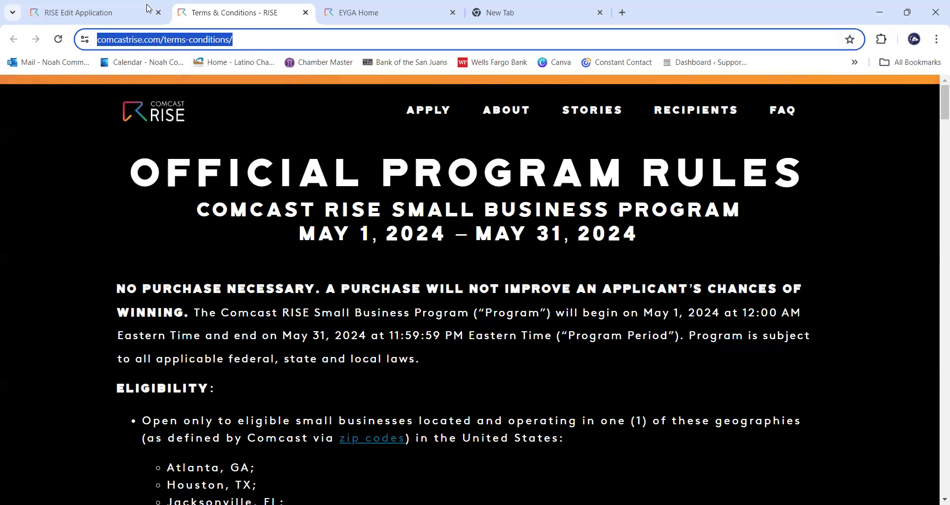
click(98, 7)
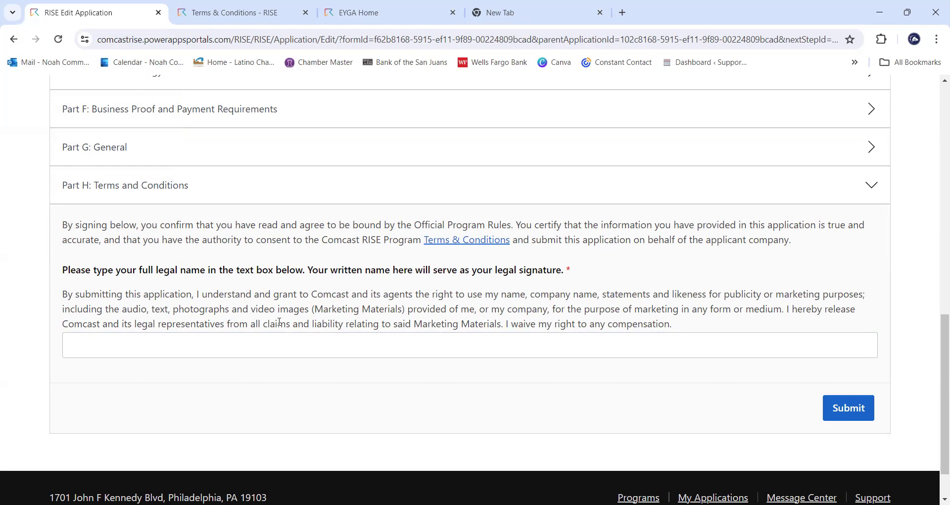
- Enter the business owner's full legal name in the Part H signature box
click(192, 345)
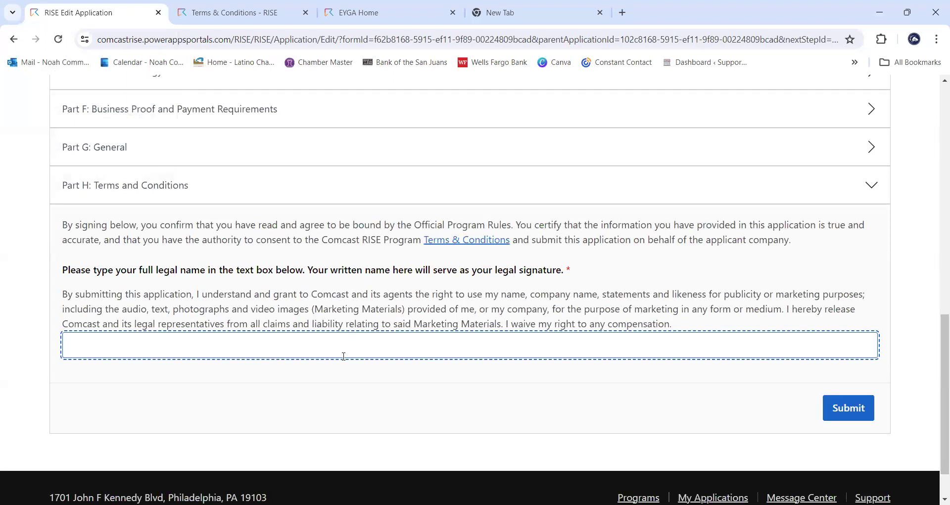
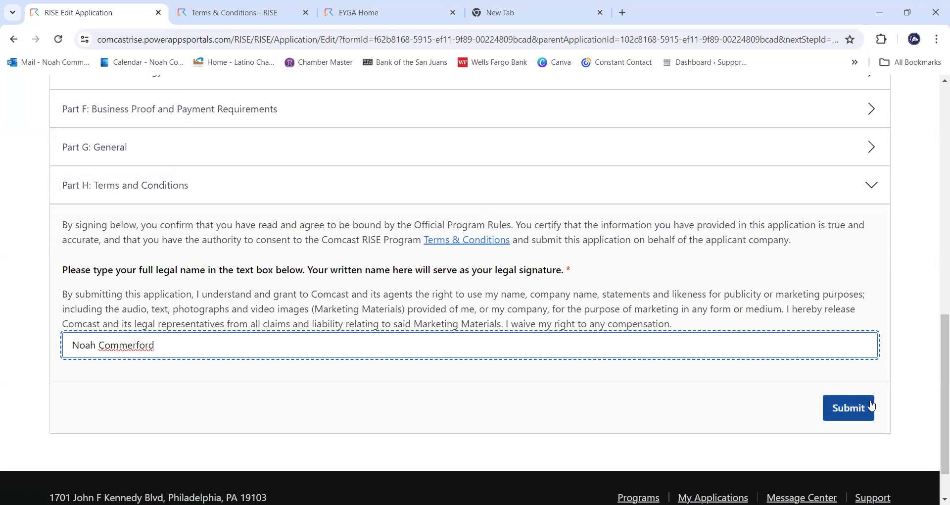
scroll(851, 385, up, 3)
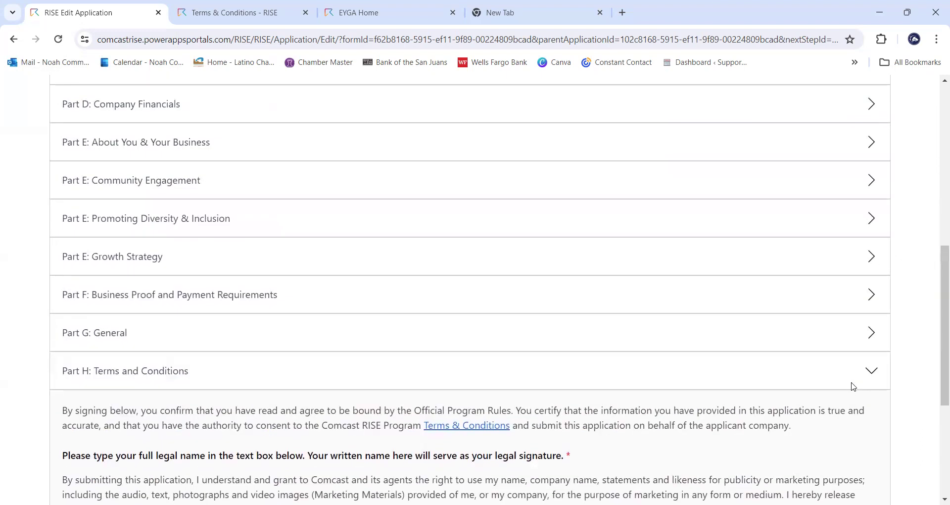
scroll(849, 389, down, 3)
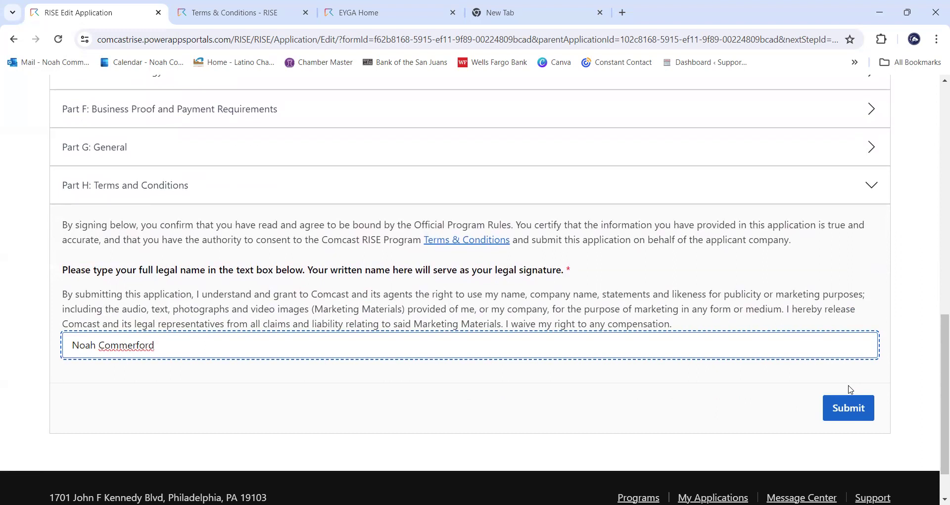
scroll(850, 390, up, 8)
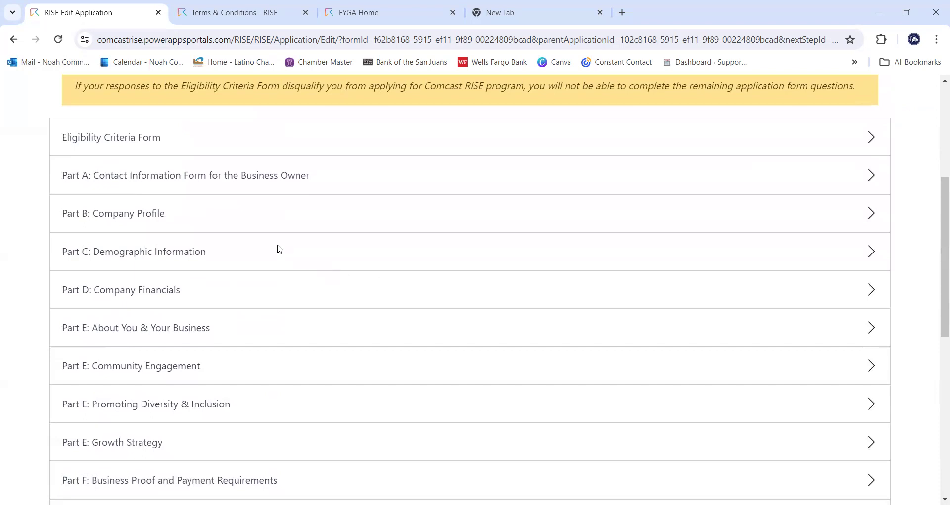
scroll(257, 223, down, 7)
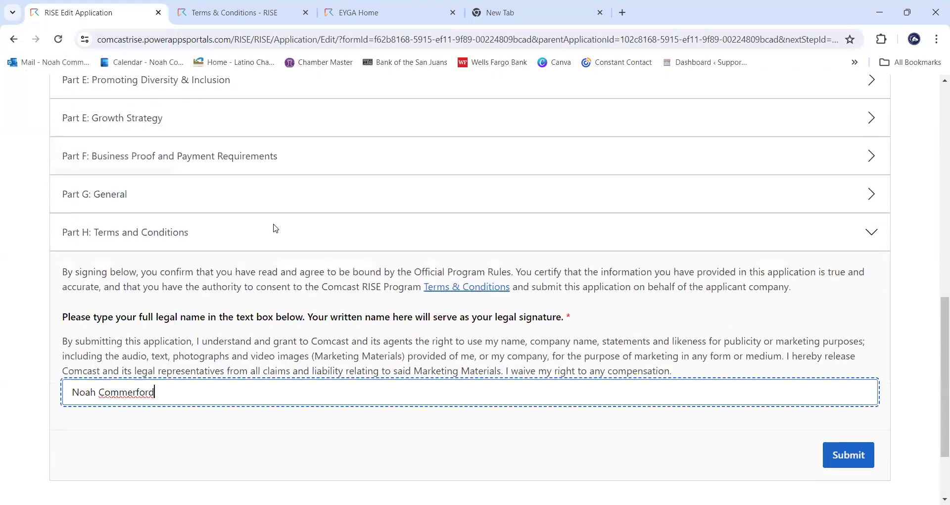
scroll(275, 228, down, 2)
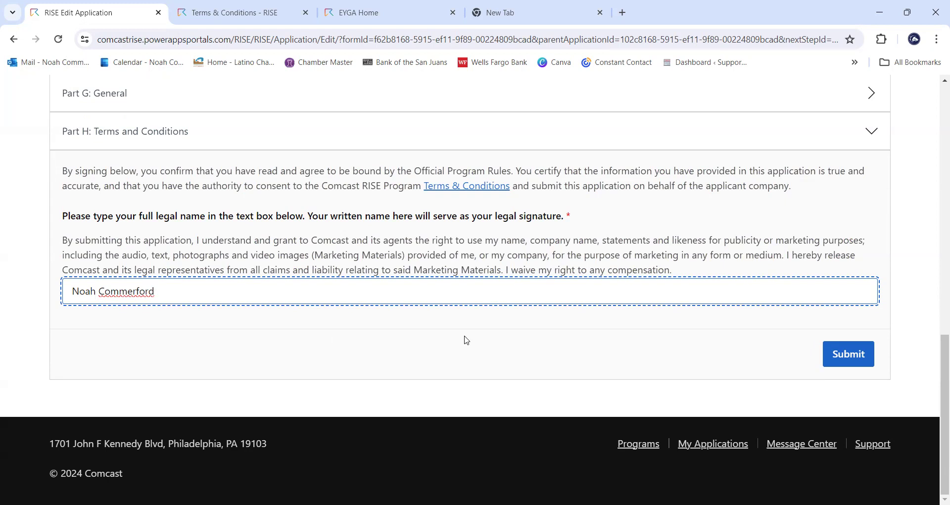
- Submit the signed application and open the RISE Application's details from its App ID link
click(837, 356)
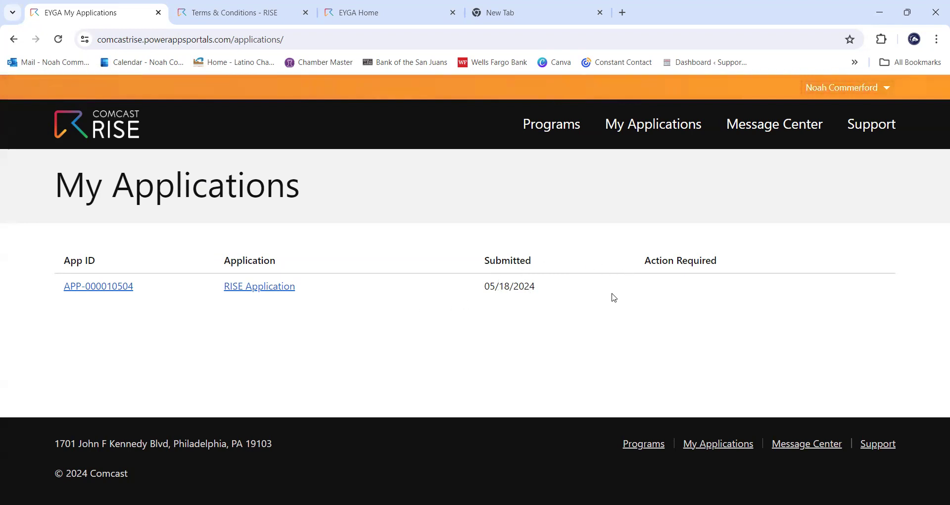
click(98, 291)
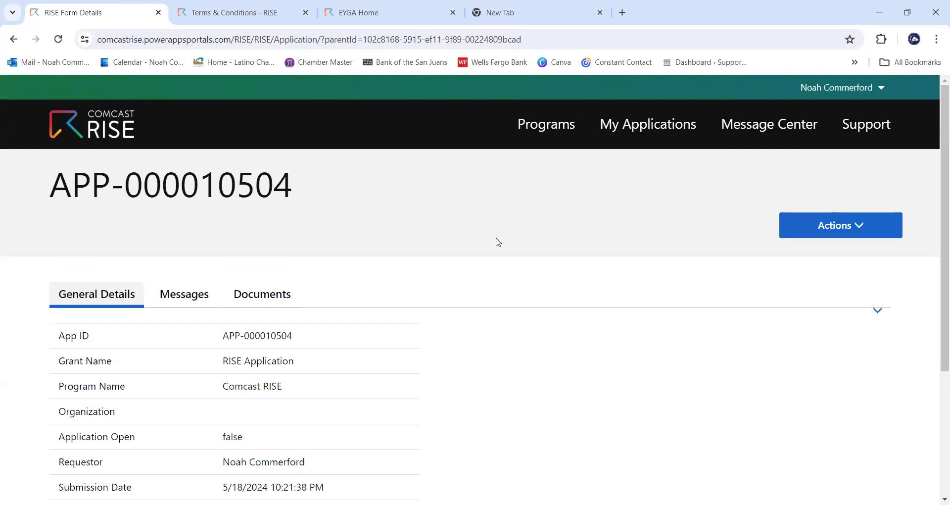
scroll(498, 242, down, 4)
scroll(446, 297, up, 3)
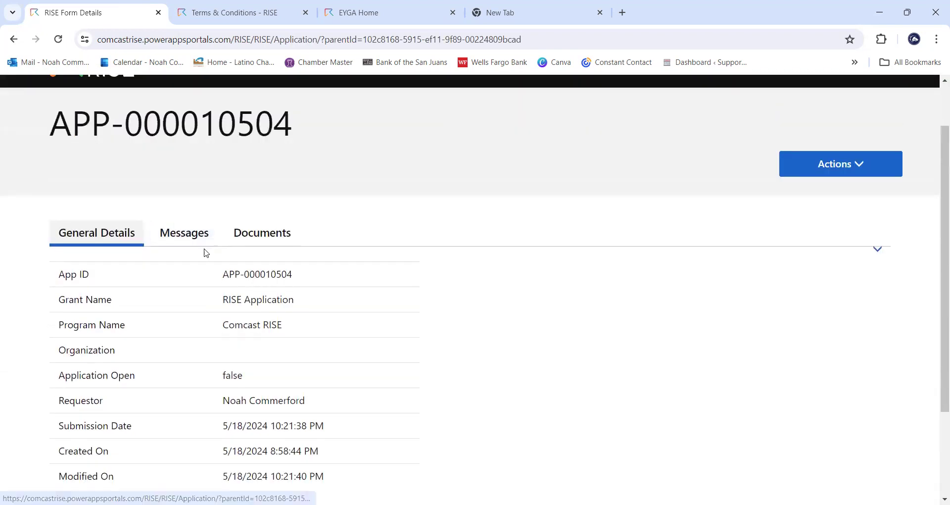
- Check the Messages and Documents tabs, then choose View Application from the Actions dropdown
click(208, 241)
click(242, 273)
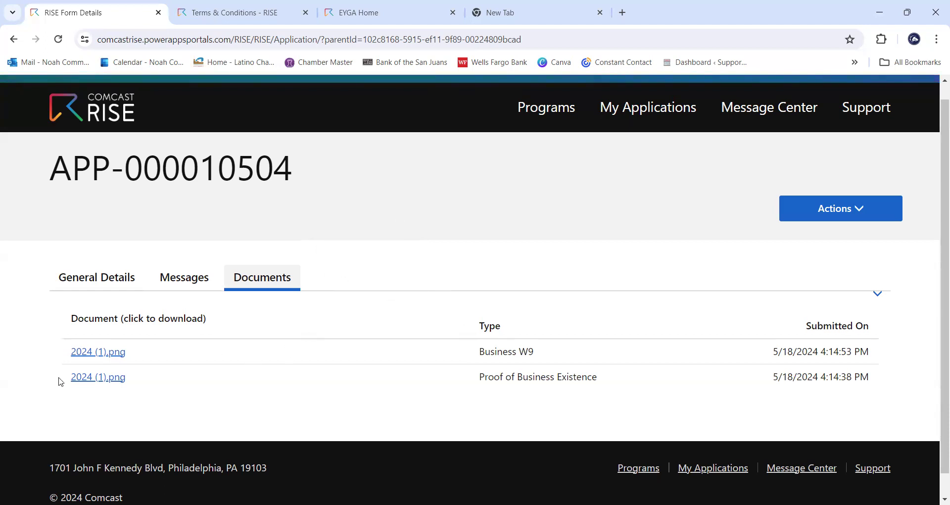
scroll(652, 364, up, 1)
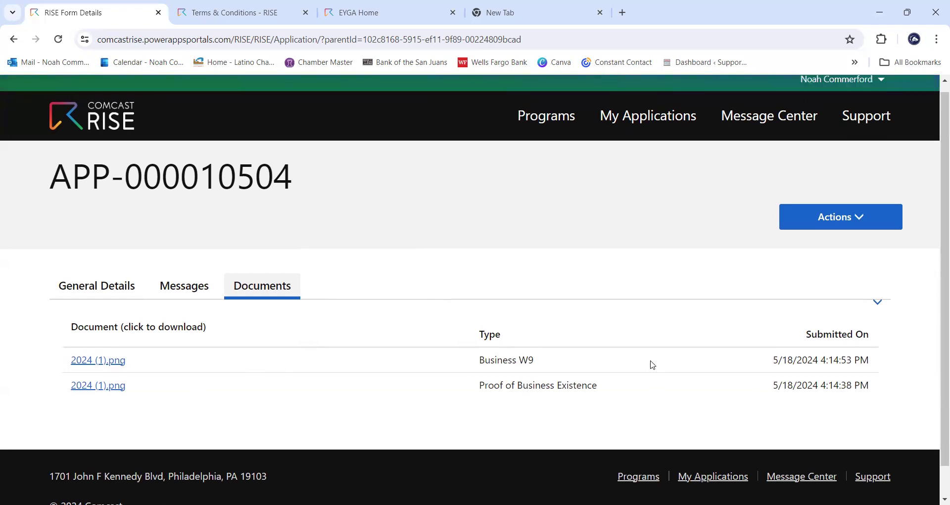
scroll(652, 365, up, 1)
click(817, 228)
click(823, 262)
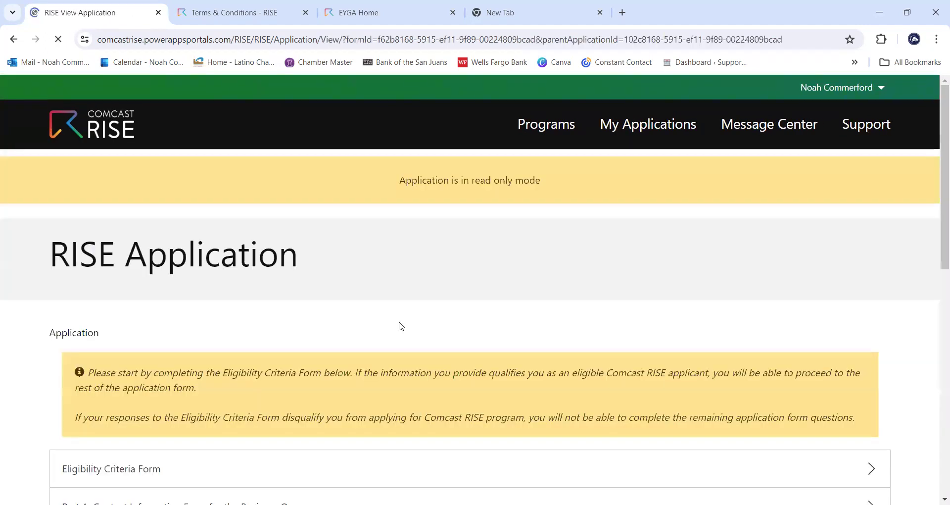
- Expand the read-only Eligibility Criteria Form and Part D: Company Financials answers, then return to the top
scroll(393, 280, down, 5)
click(247, 176)
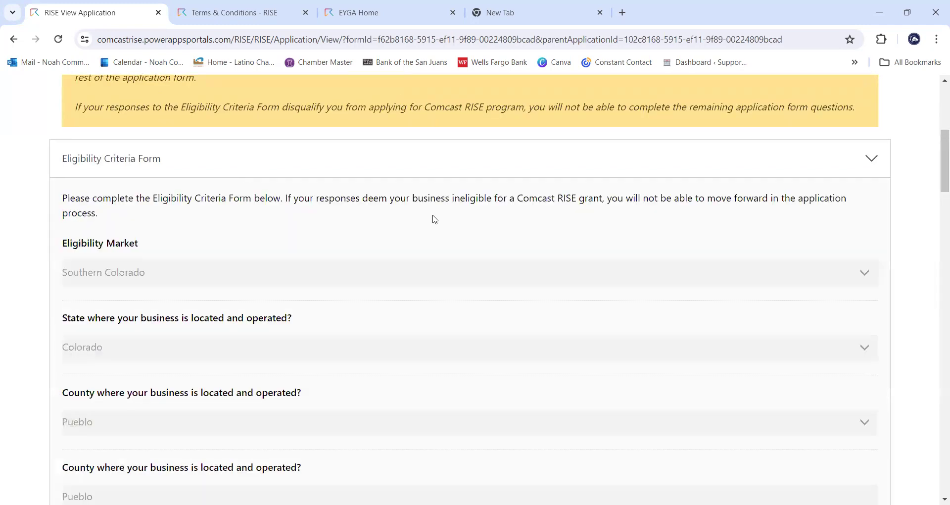
scroll(435, 219, down, 12)
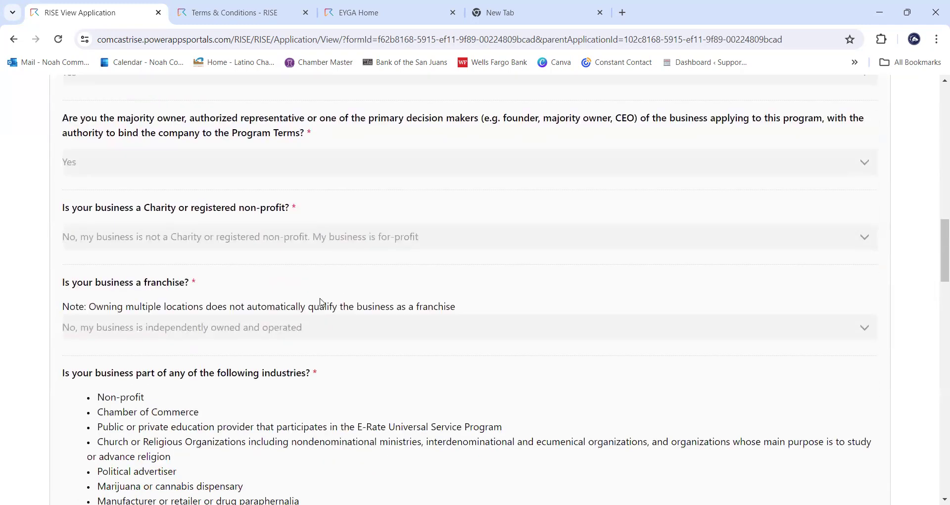
scroll(308, 345, down, 10)
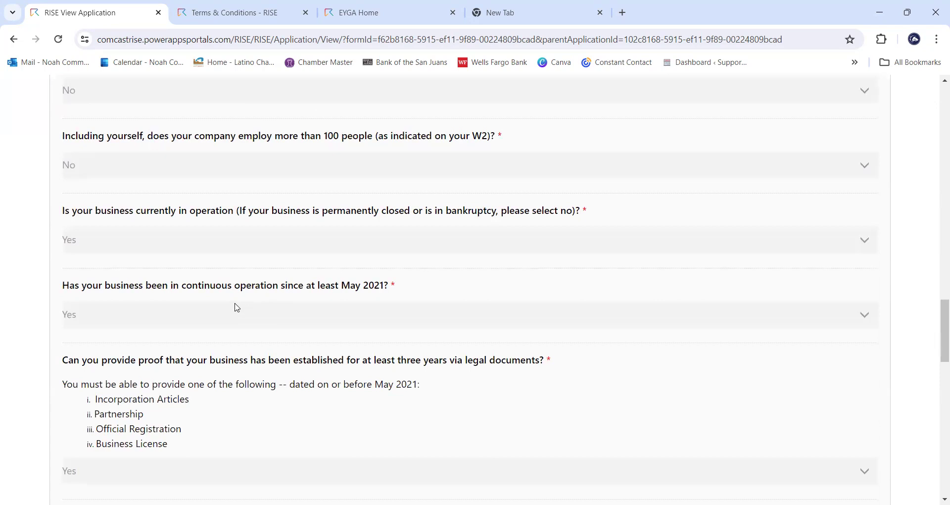
scroll(203, 302, down, 12)
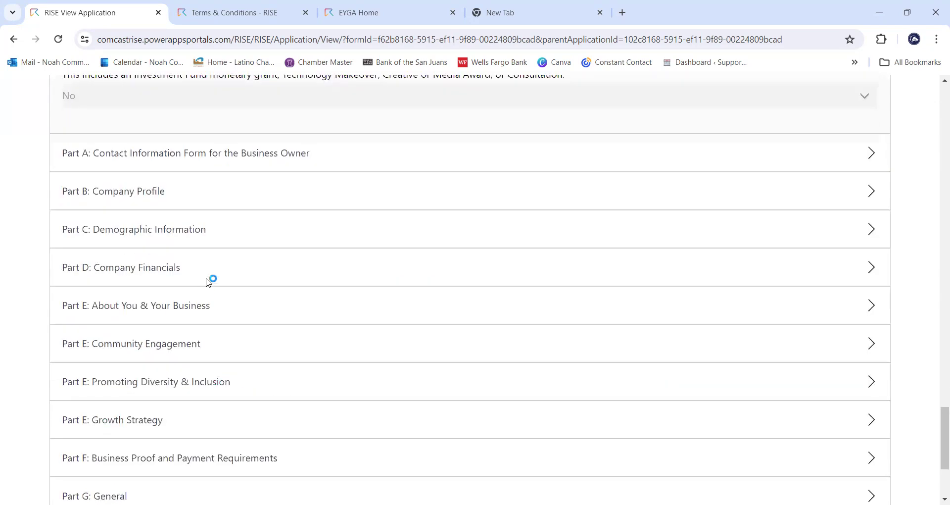
click(208, 279)
scroll(356, 267, down, 7)
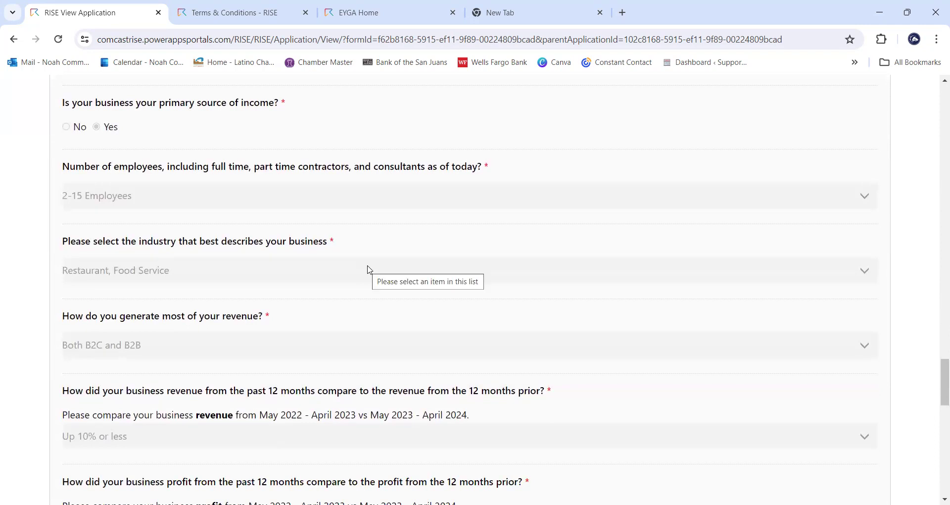
scroll(564, 313, down, 20)
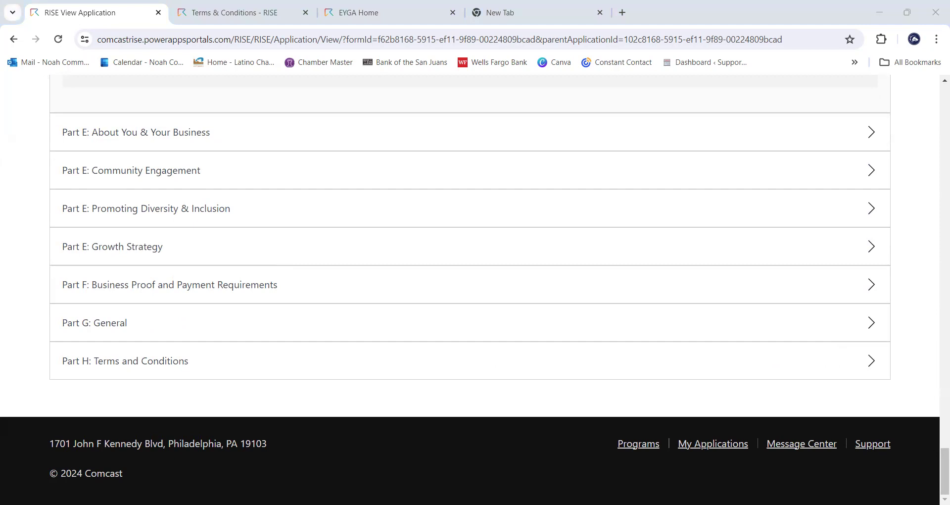
drag(944, 467, 935, 44)
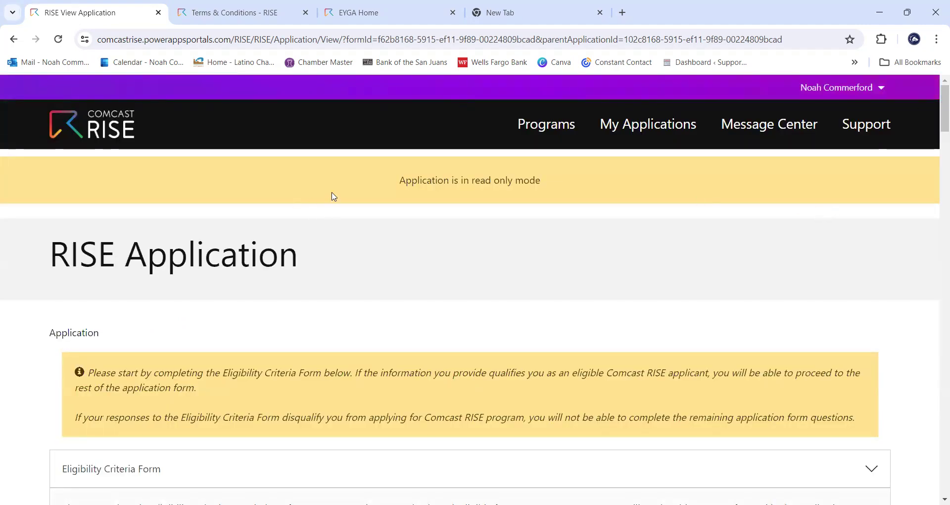